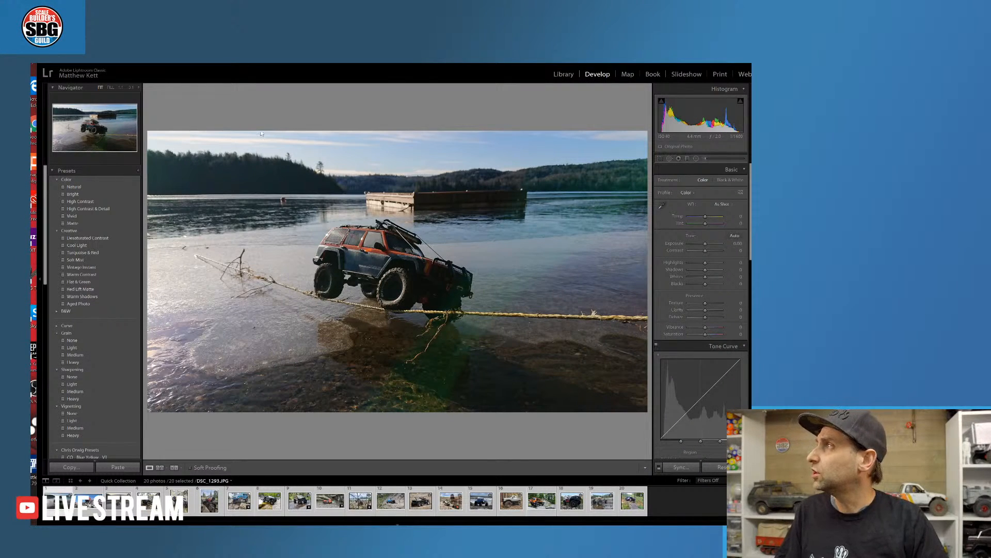
Crop the lake photo tighter around the model truck, keeping the dock and distant shoreline in the frame
drag(37, 148, 33, 146)
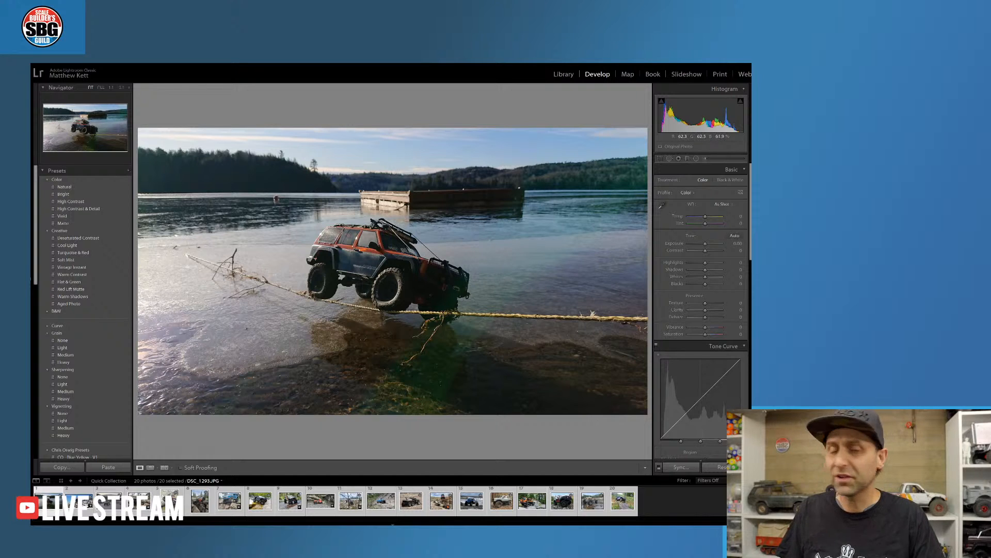
click(428, 309)
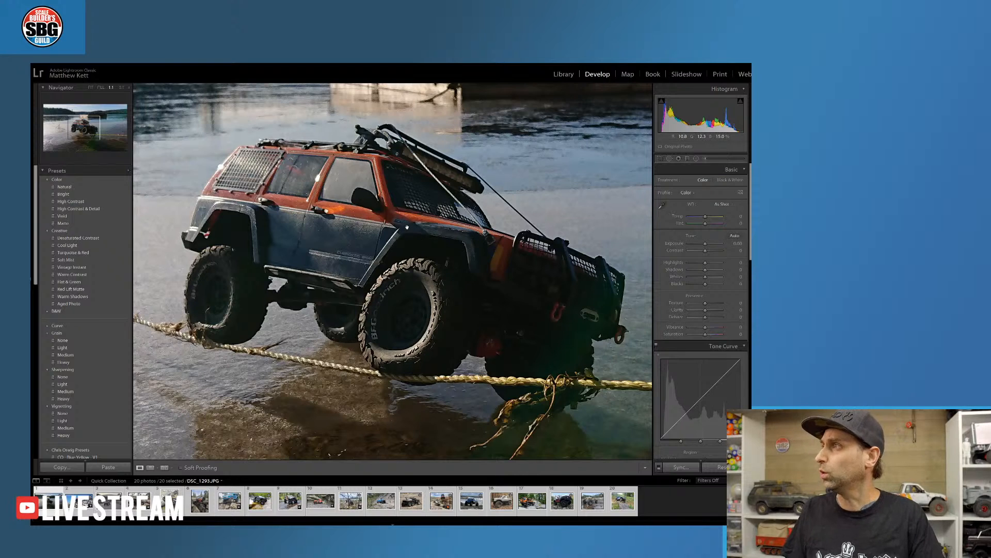
click(390, 277)
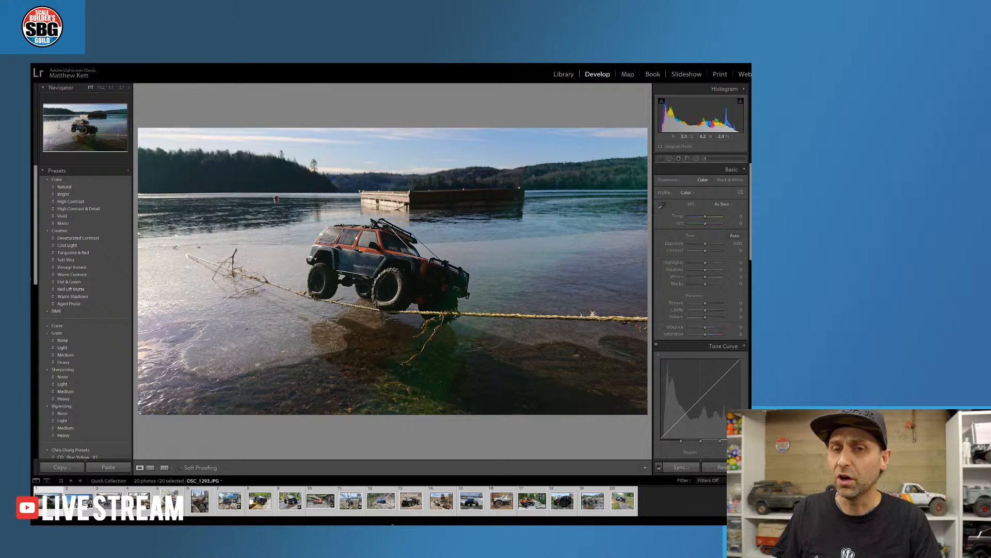
drag(392, 305, 406, 317)
key(r)
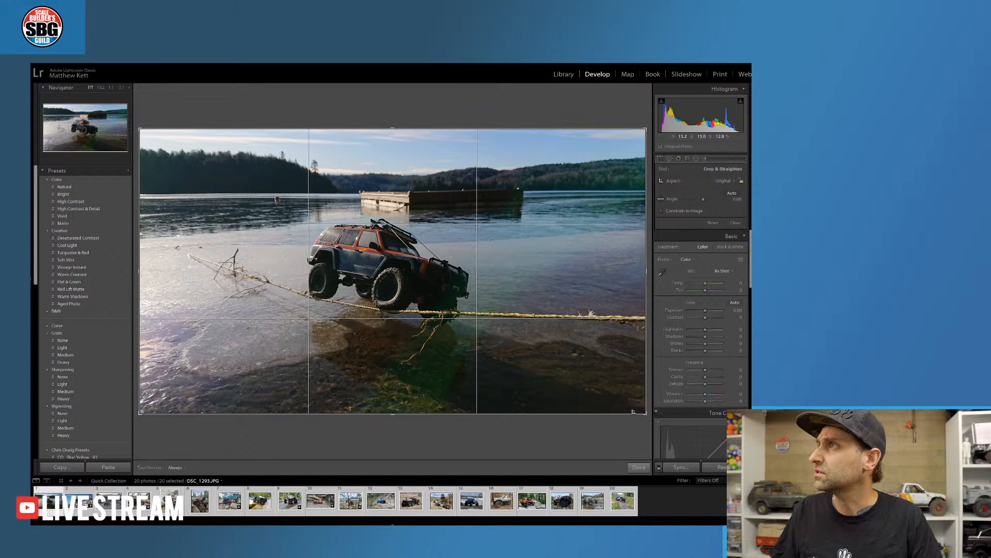
drag(642, 416, 586, 388)
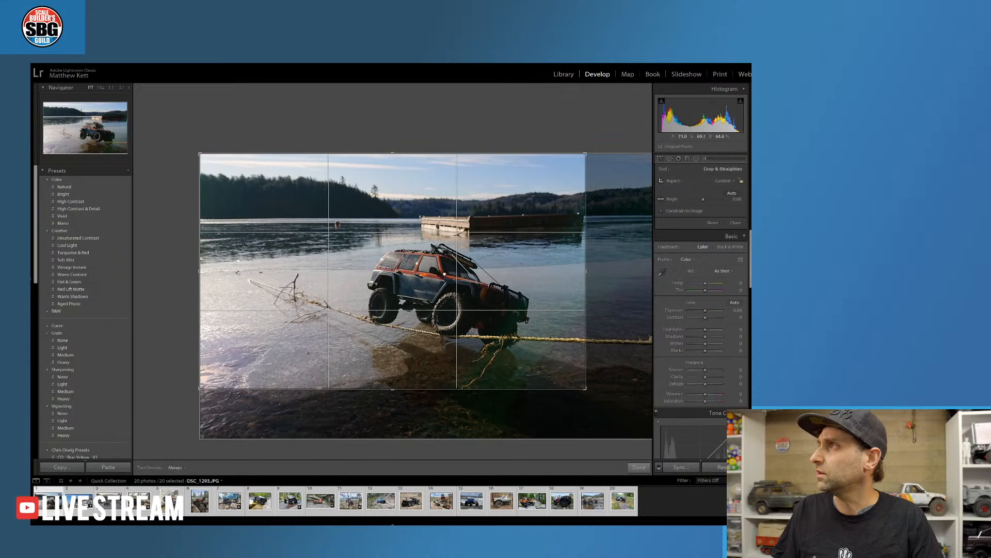
drag(425, 270, 368, 257)
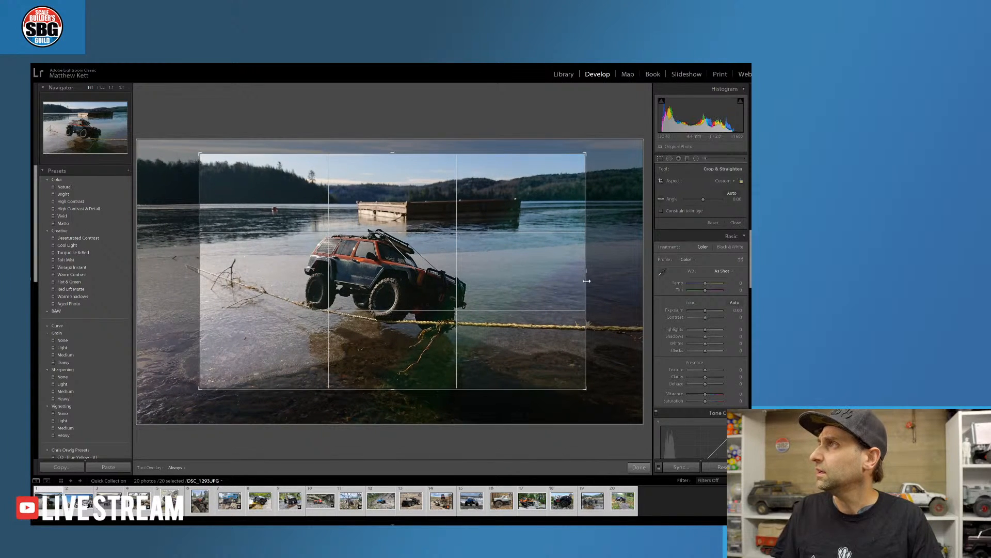
drag(587, 154, 551, 170)
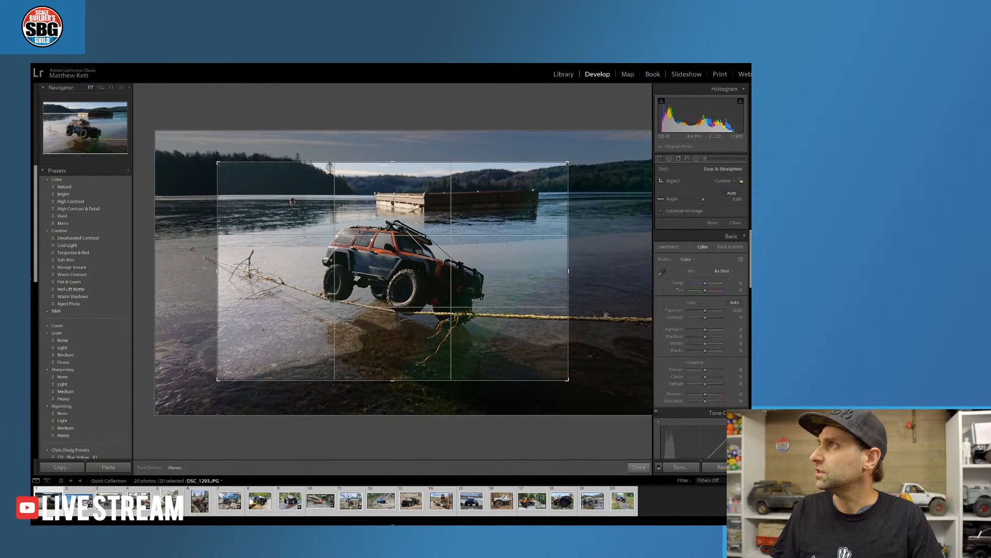
drag(386, 263, 389, 282)
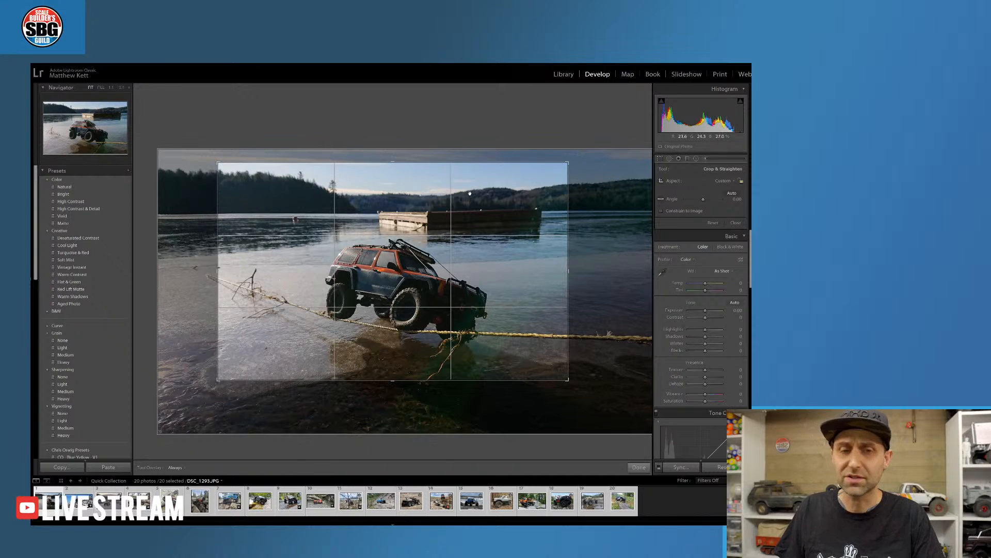
click(639, 467)
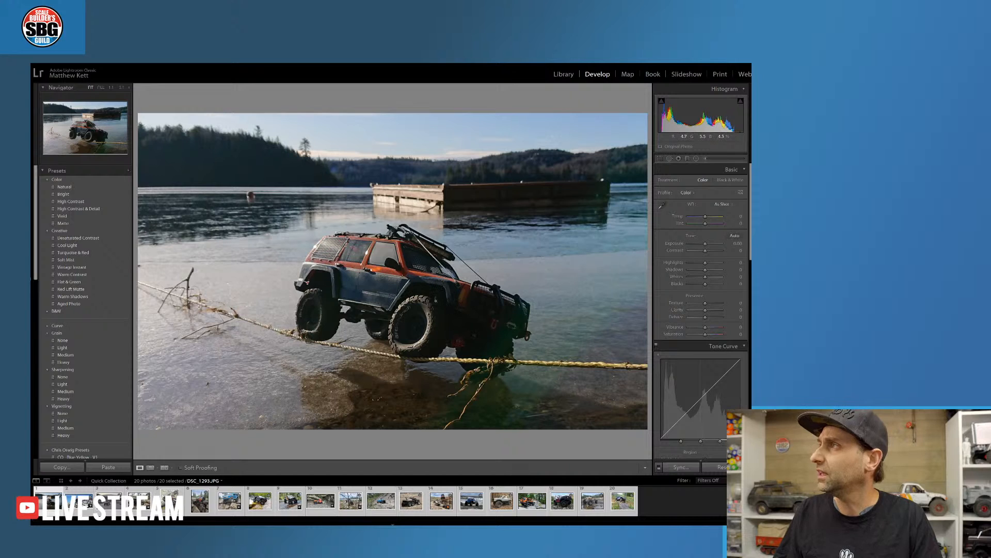
Set the photo's Shadows to +50, Blacks to +55, temperature to -19 and Exposure to +0.58
drag(706, 272, 714, 272)
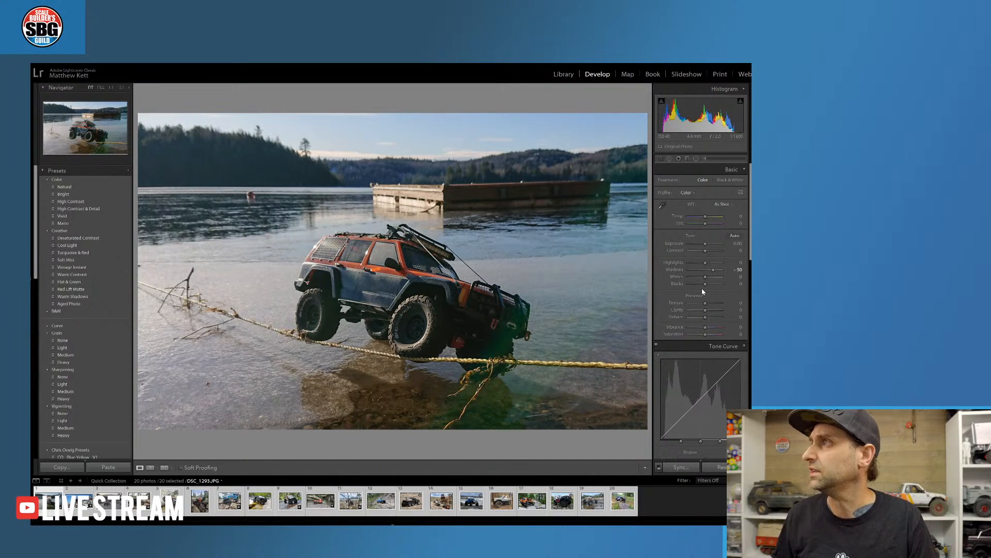
drag(706, 285, 716, 285)
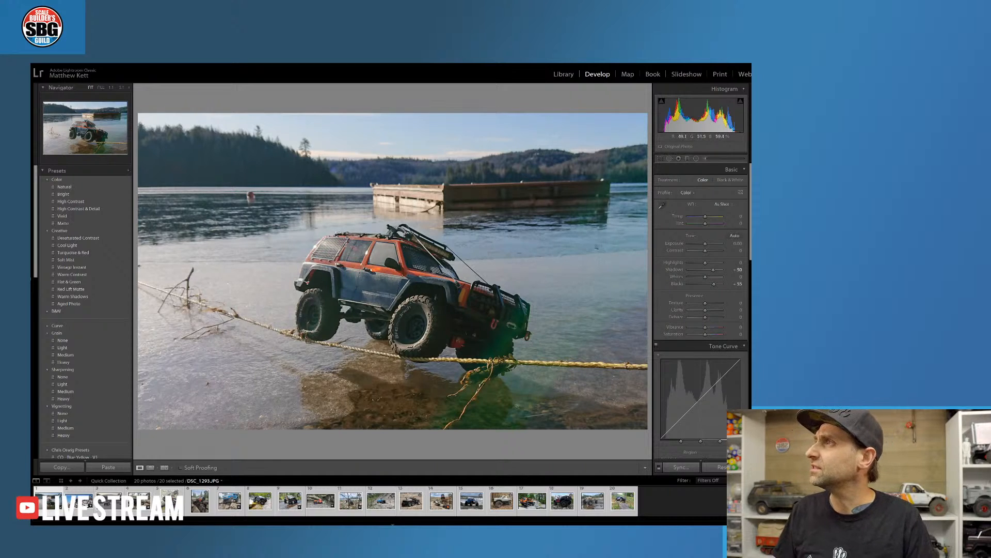
drag(705, 217, 702, 218)
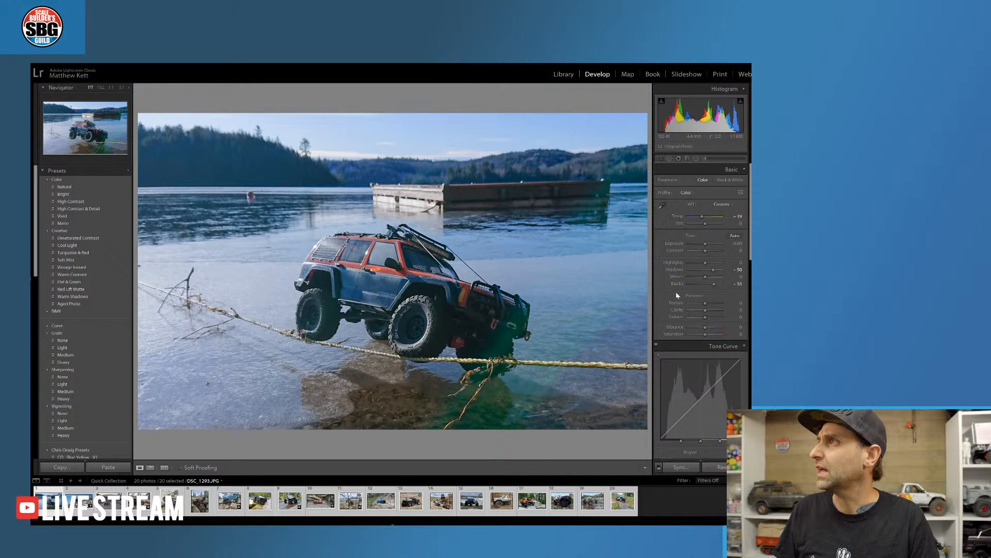
drag(706, 244, 708, 244)
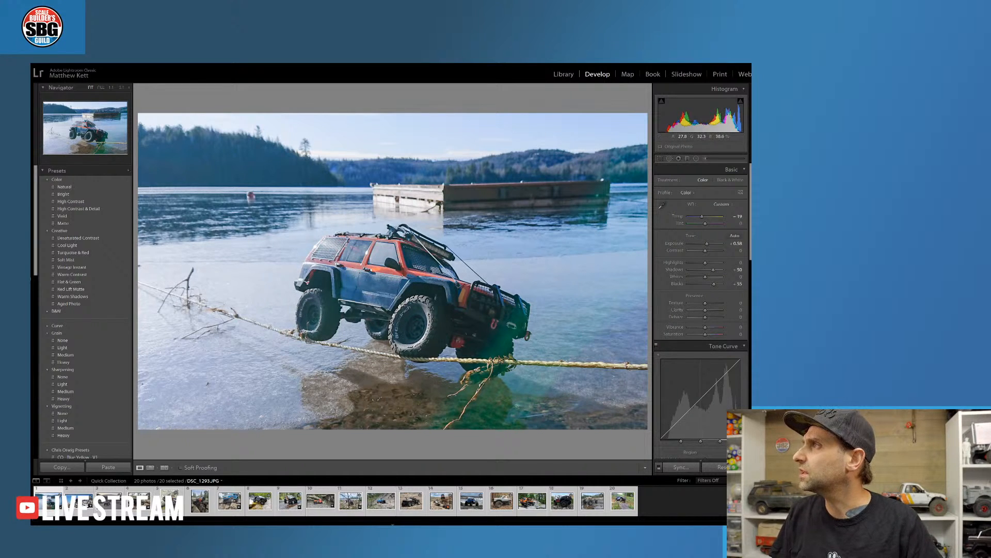
Add a graduated filter down over the sky, cool its temperature and set its Exposure to -0.09
click(479, 357)
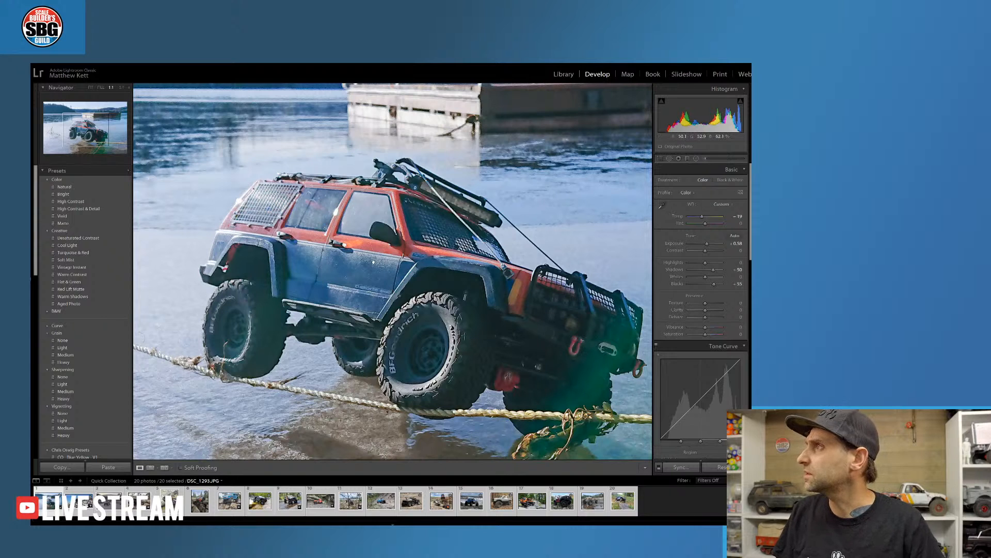
click(403, 160)
key(m)
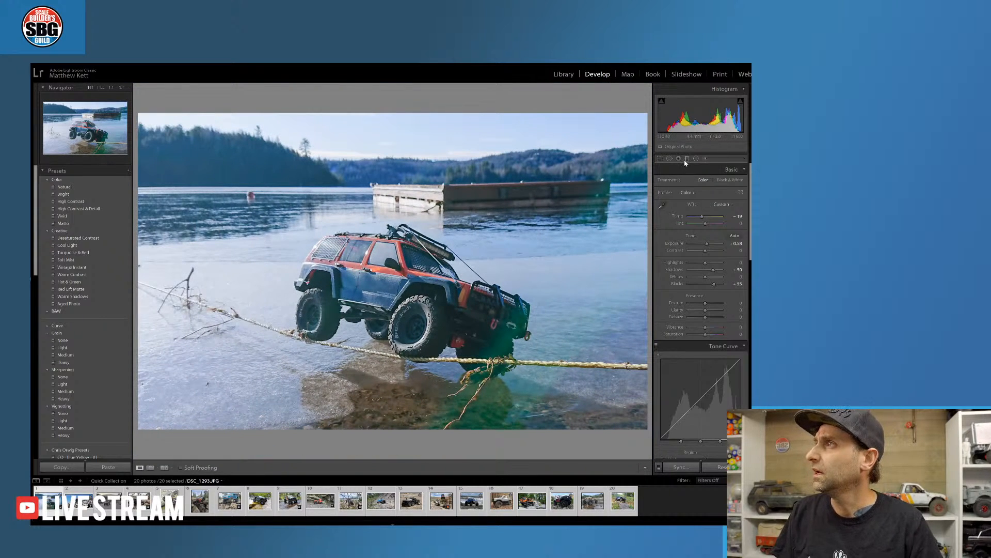
drag(409, 120, 406, 165)
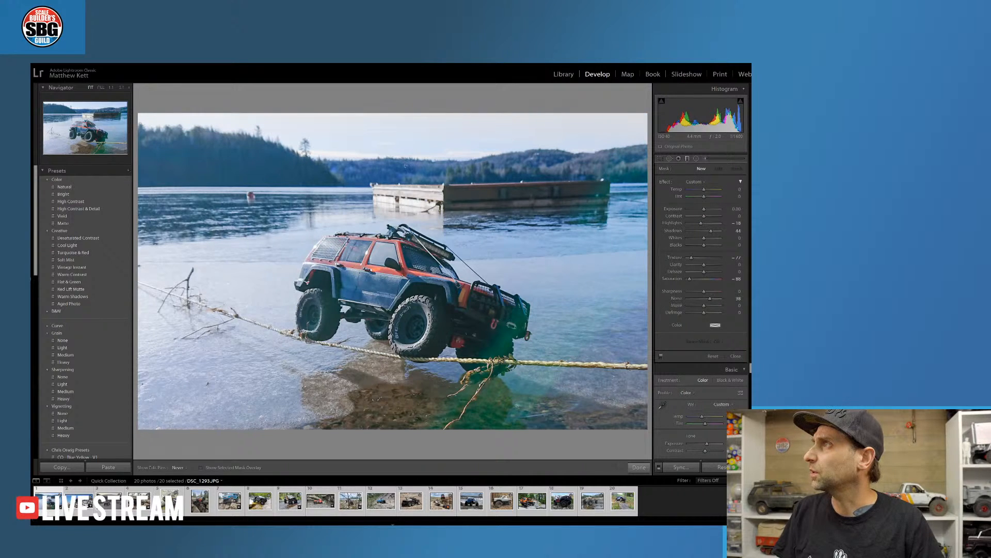
drag(405, 166, 406, 165)
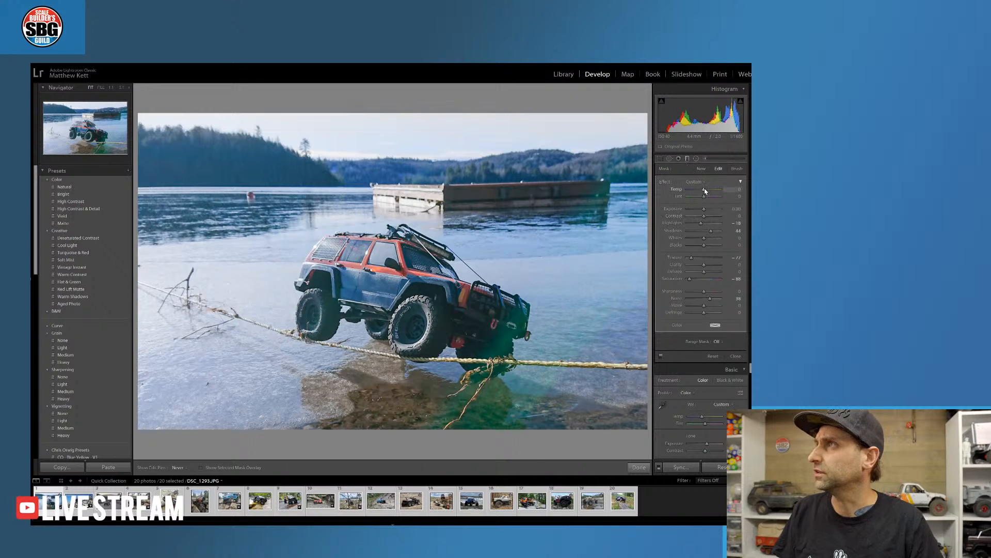
drag(704, 189, 699, 210)
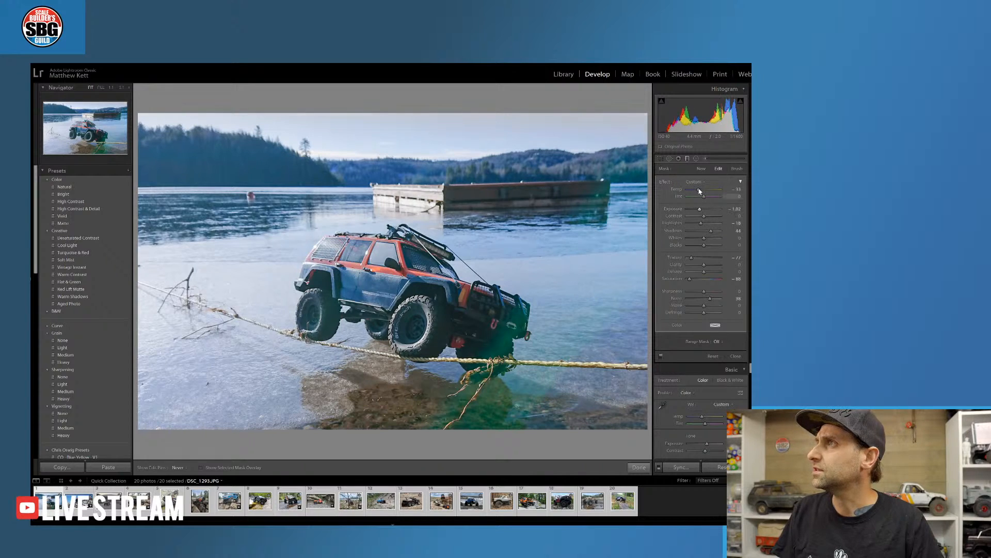
mouse_move(698, 190)
mouse_down()
mouse_move(711, 192)
mouse_move(702, 192)
mouse_move(705, 209)
mouse_up()
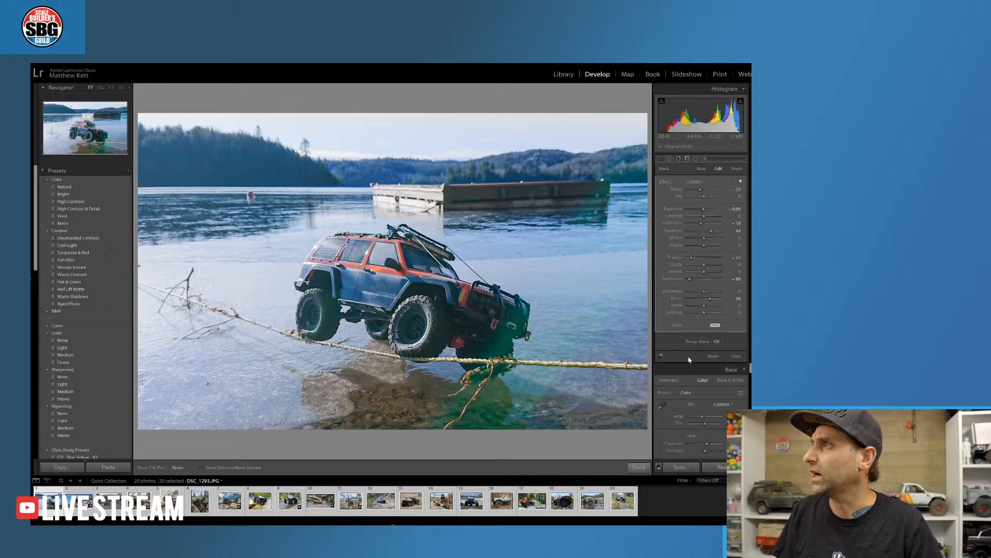
Set the blue luminance in the HSL adjustments to -32 to darken the sky and water
scroll(671, 413, down, 5)
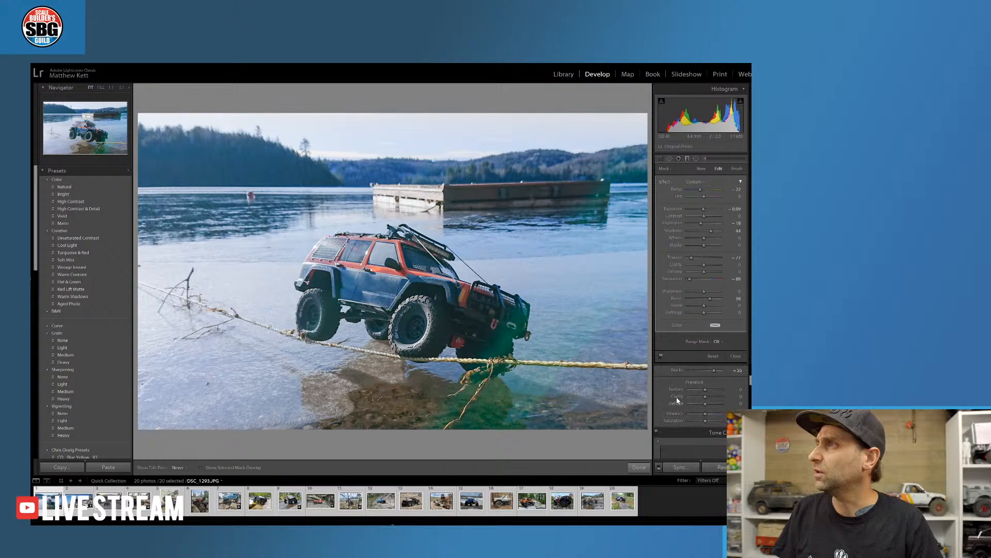
scroll(682, 407, down, 8)
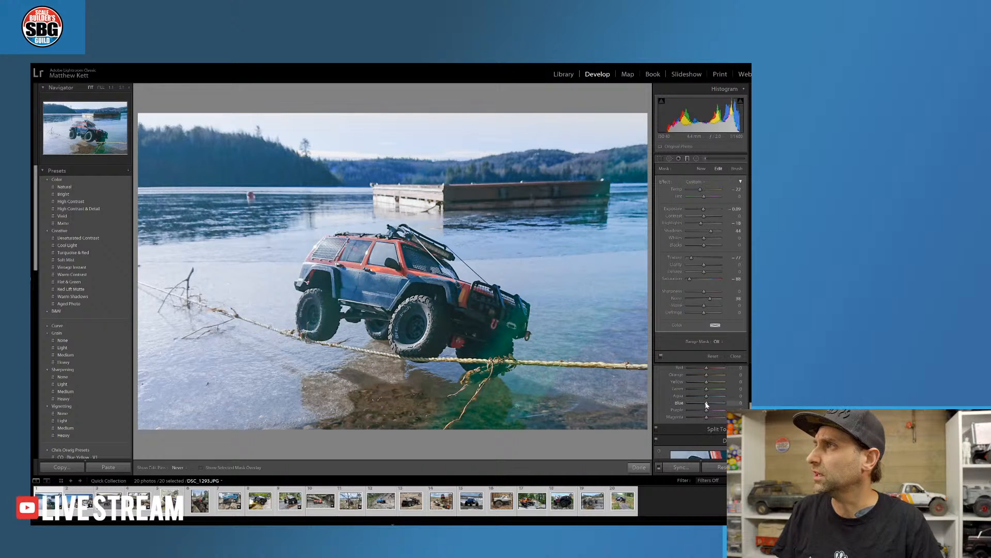
drag(707, 405, 713, 404)
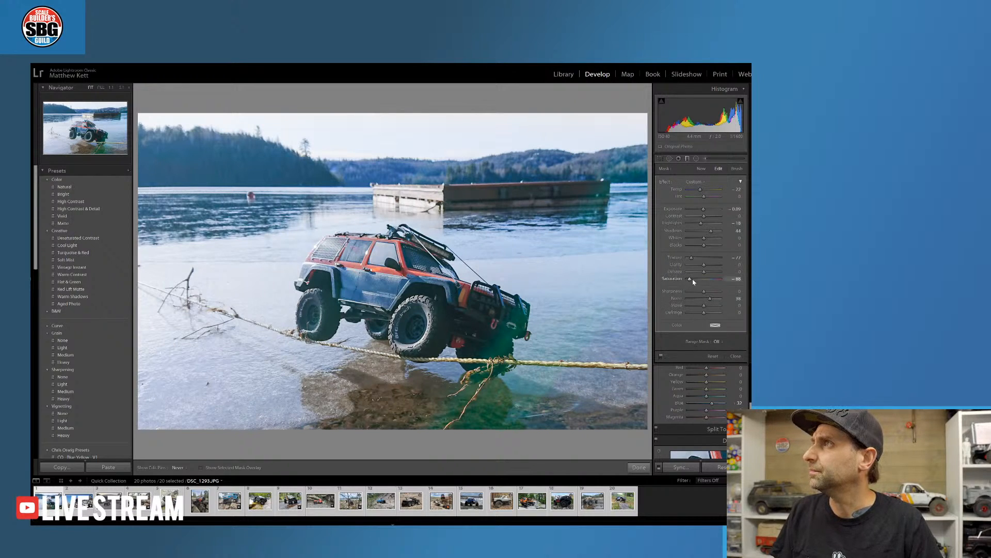
click(688, 159)
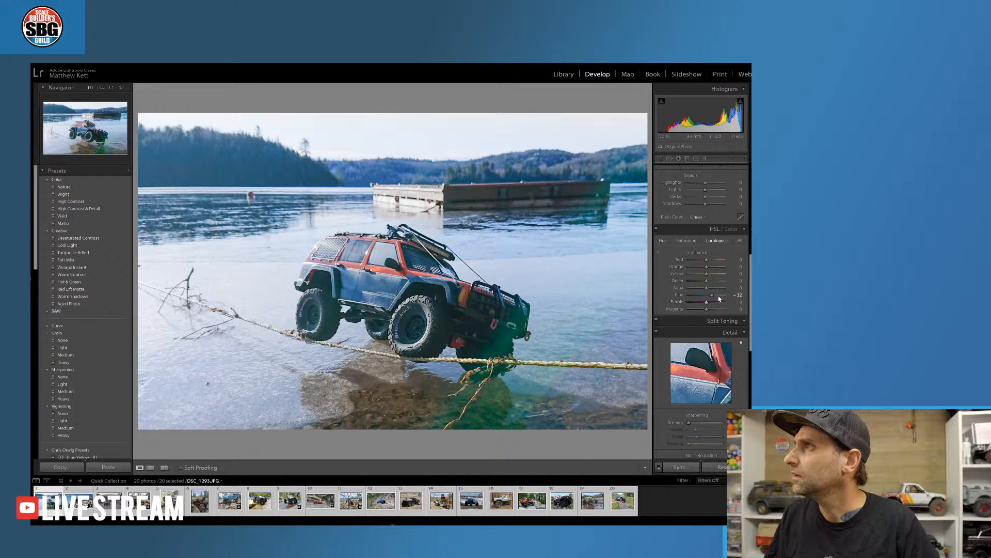
drag(712, 296, 698, 294)
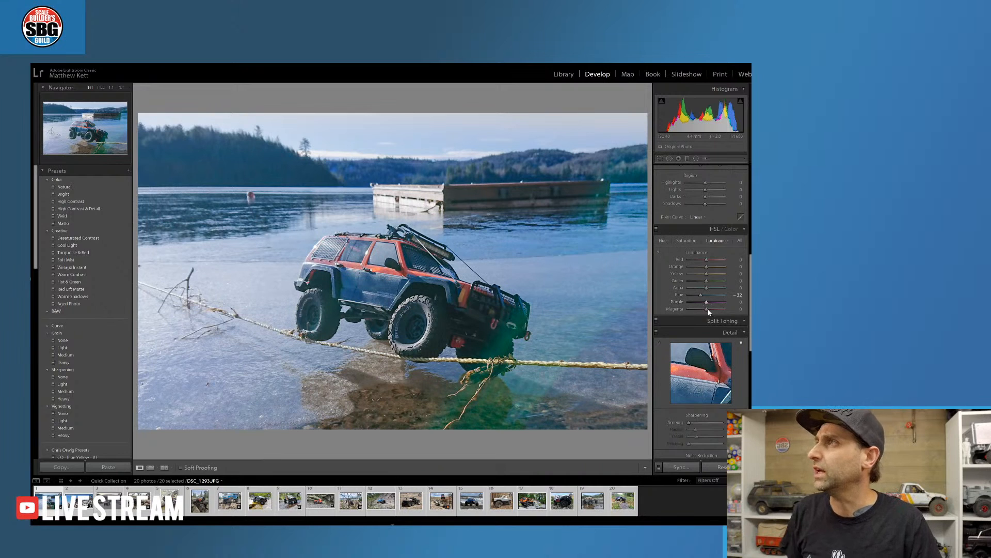
Raise the blue saturation in the HSL adjustments to +34
click(687, 241)
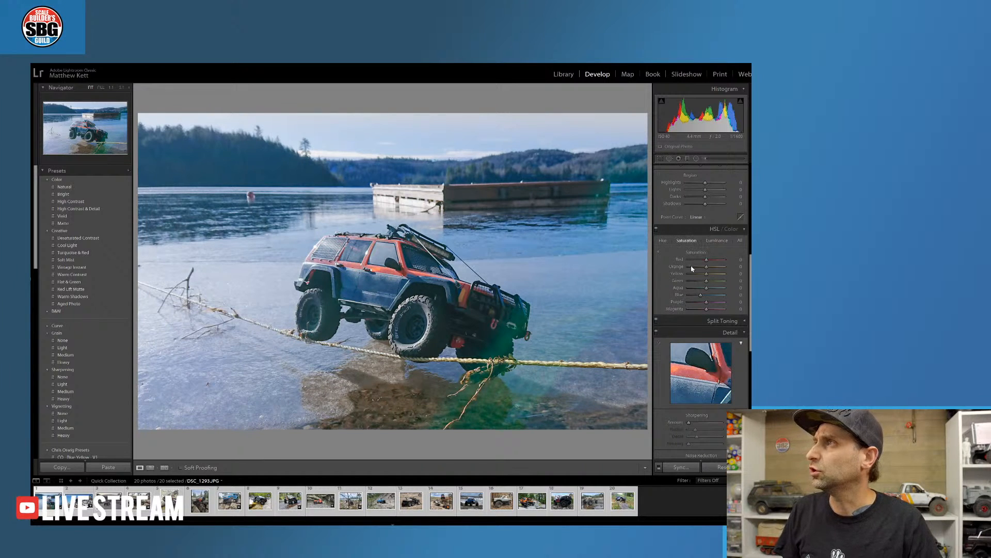
drag(700, 293, 714, 296)
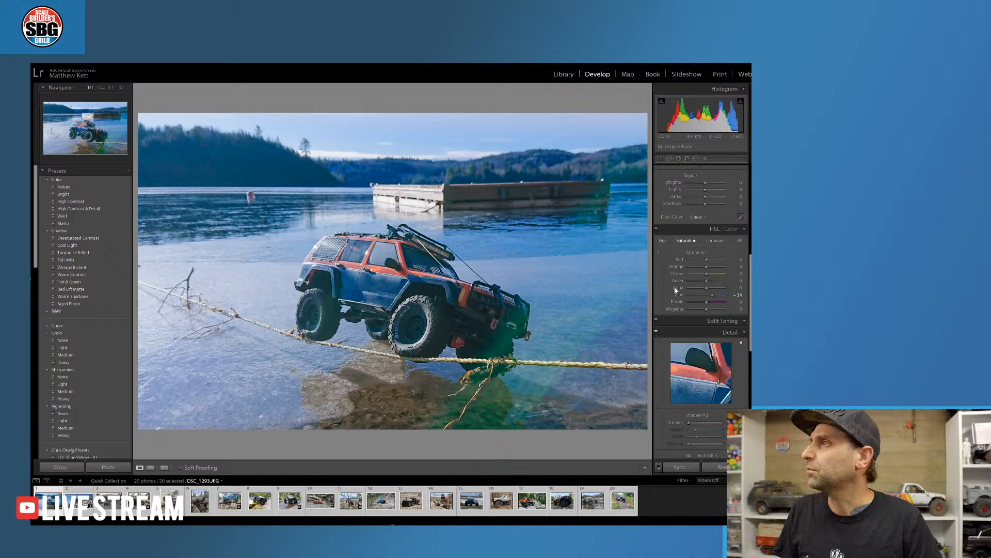
click(688, 159)
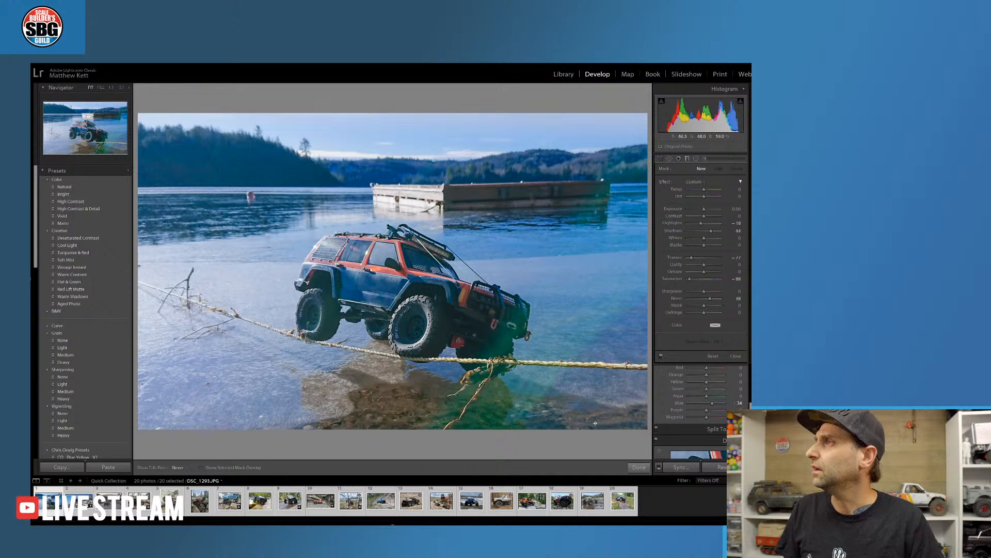
click(639, 467)
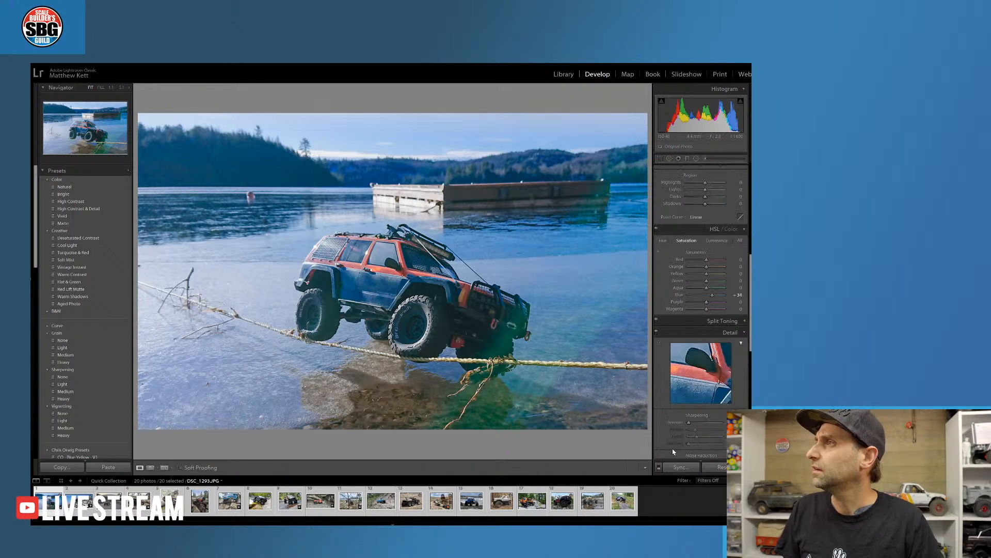
Undo the blue saturation and luminance changes and the graduated filter over the sky
key(ctrl+z)
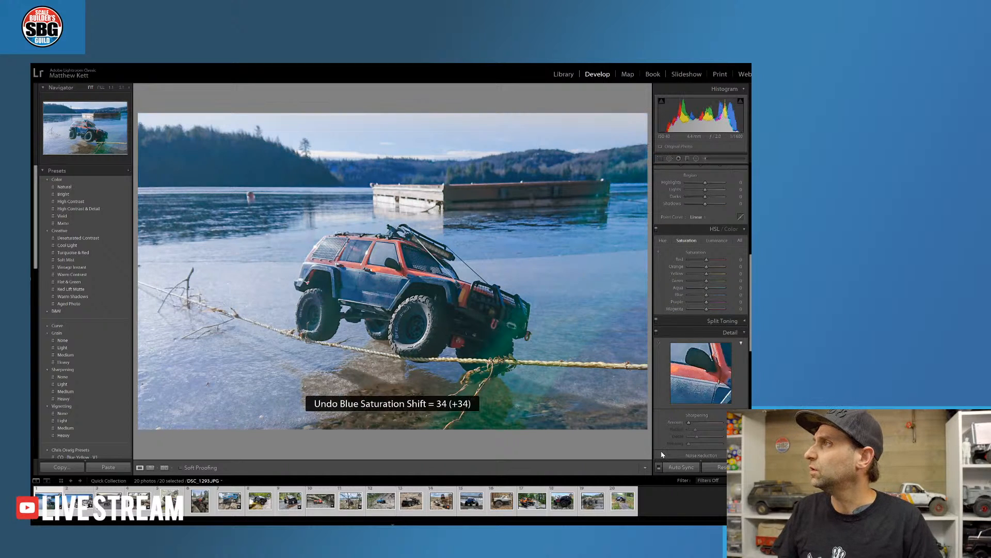
key(ctrl+z)
key(ctrl+z)
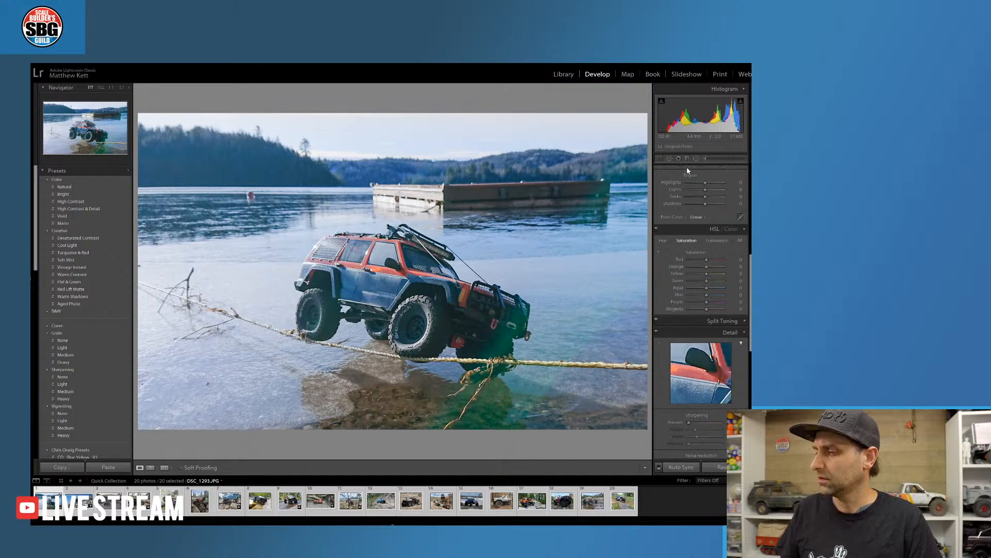
key(ctrl+z)
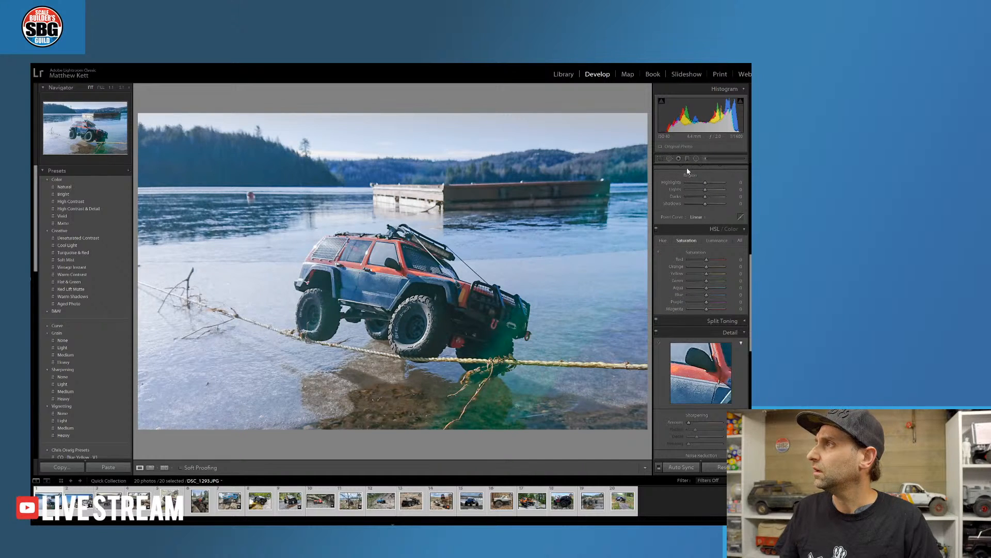
key(ctrl+z)
key(ctrl+z)
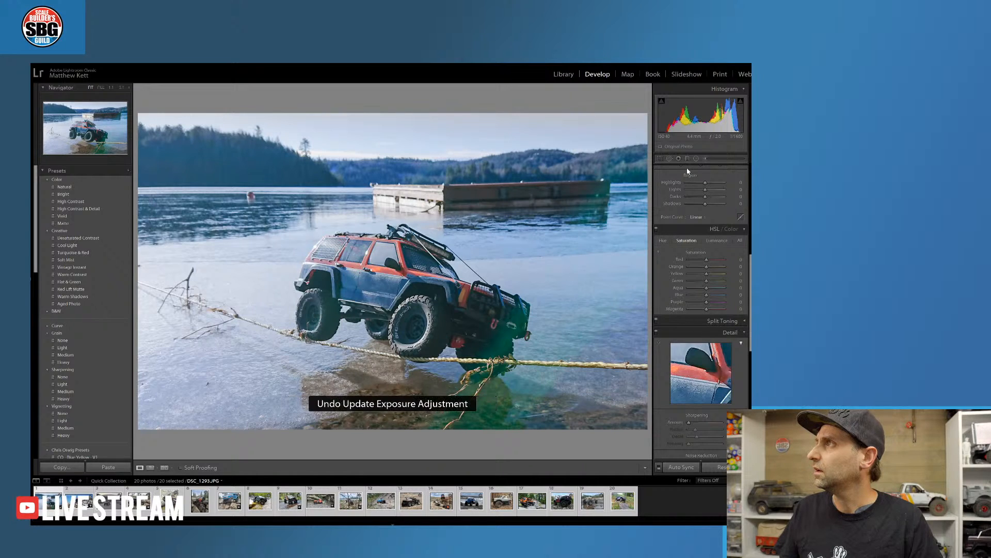
key(ctrl+z)
key(ctrl+z)
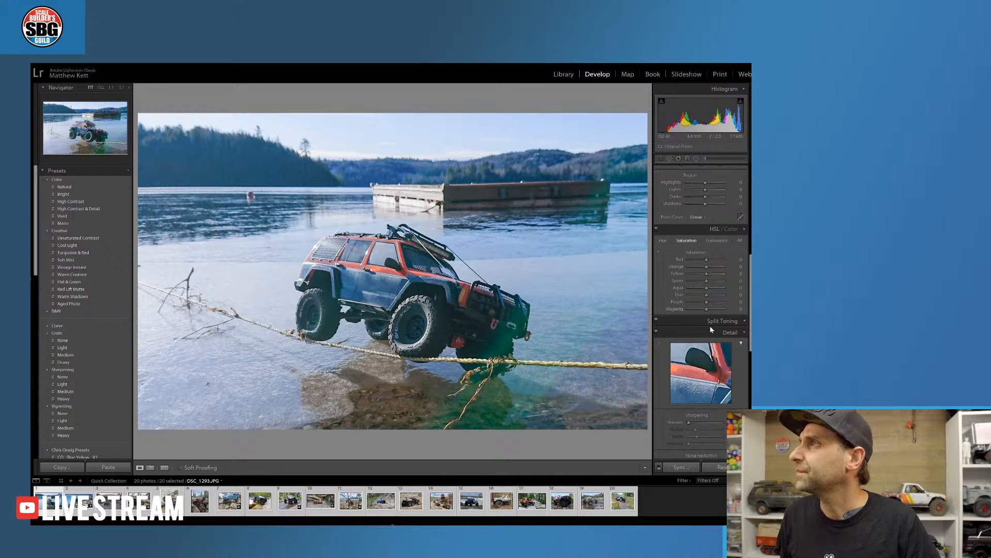
Set the HSL saturation of blue to +53, orange to +31 and red to +42
drag(706, 295, 716, 294)
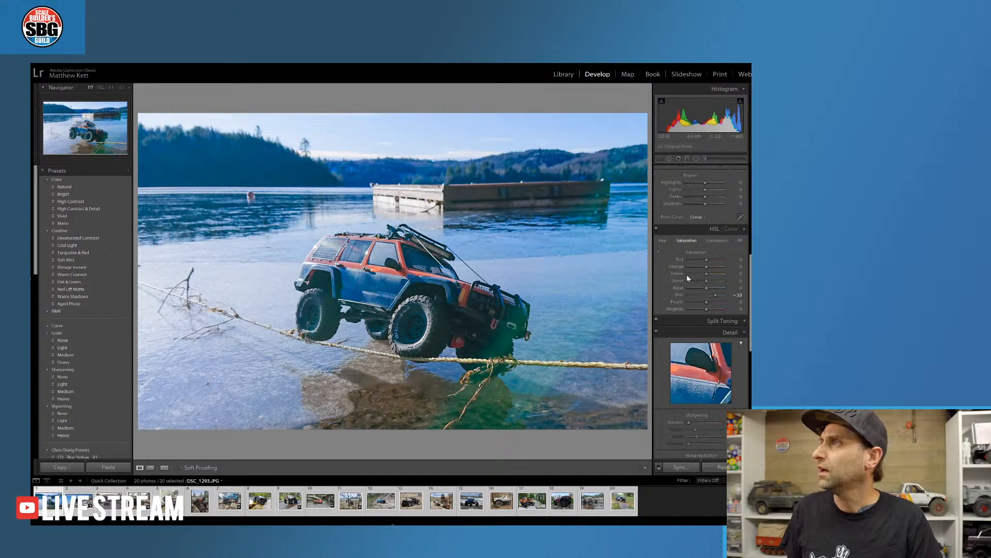
drag(706, 266, 715, 263)
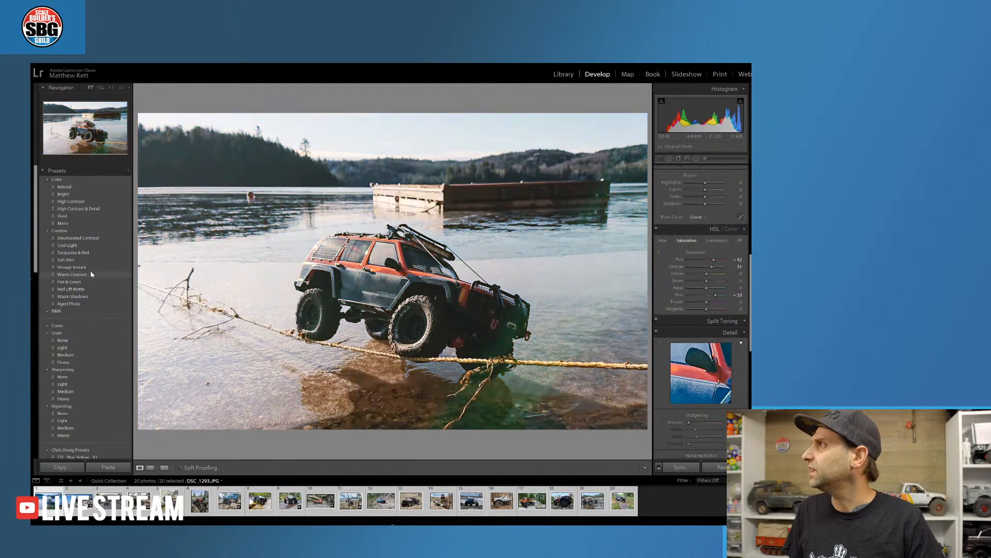
Apply the medium vignetting preset to the lake photo and set the white balance temperature to -22
click(79, 431)
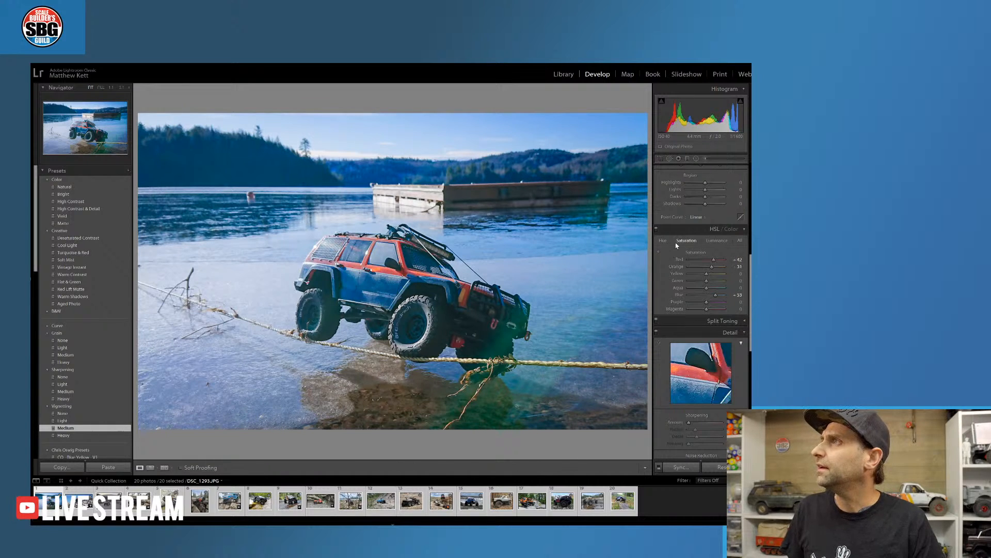
scroll(677, 258, up, 8)
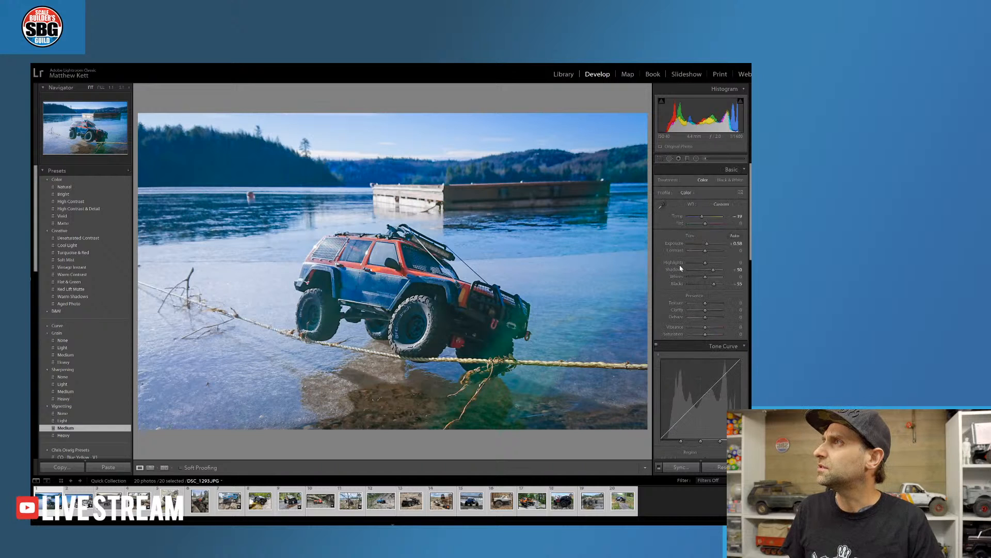
drag(701, 217, 699, 219)
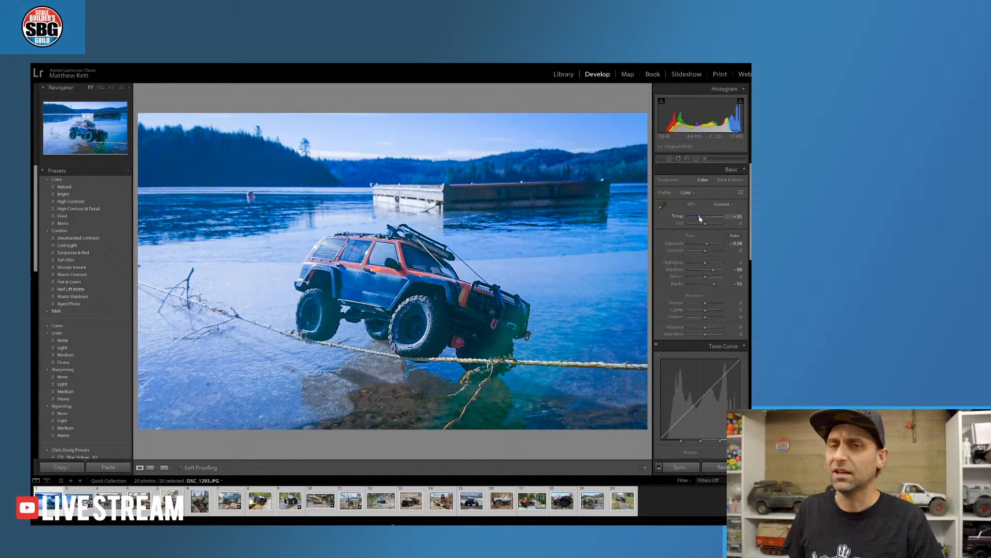
drag(700, 218, 701, 219)
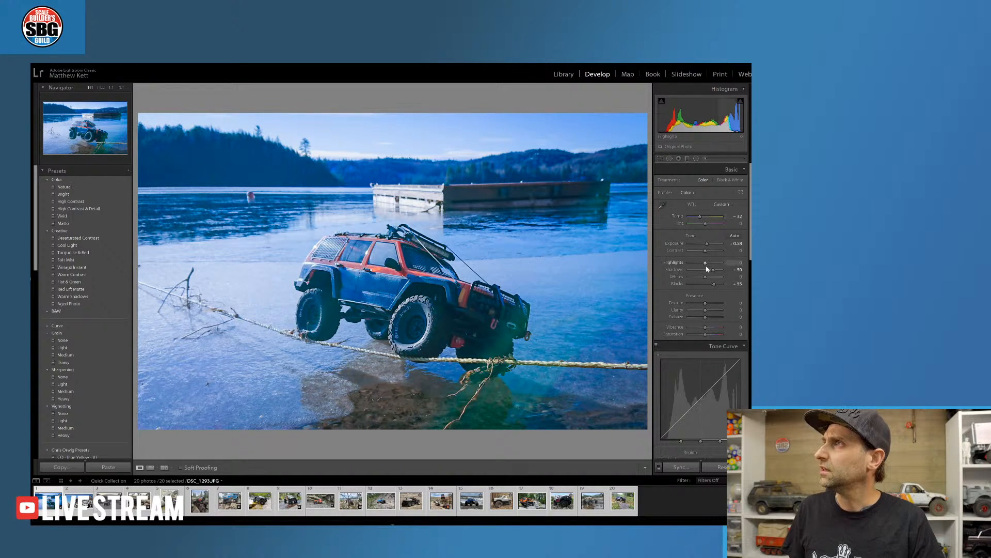
drag(701, 217, 701, 218)
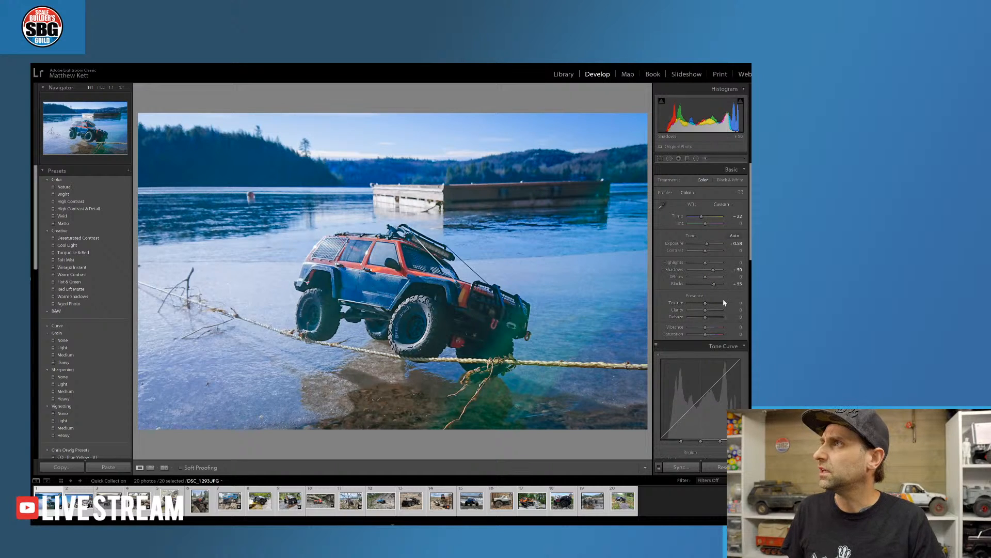
Set the lake photo's texture to +35 and its clarity to +26
drag(708, 305, 714, 305)
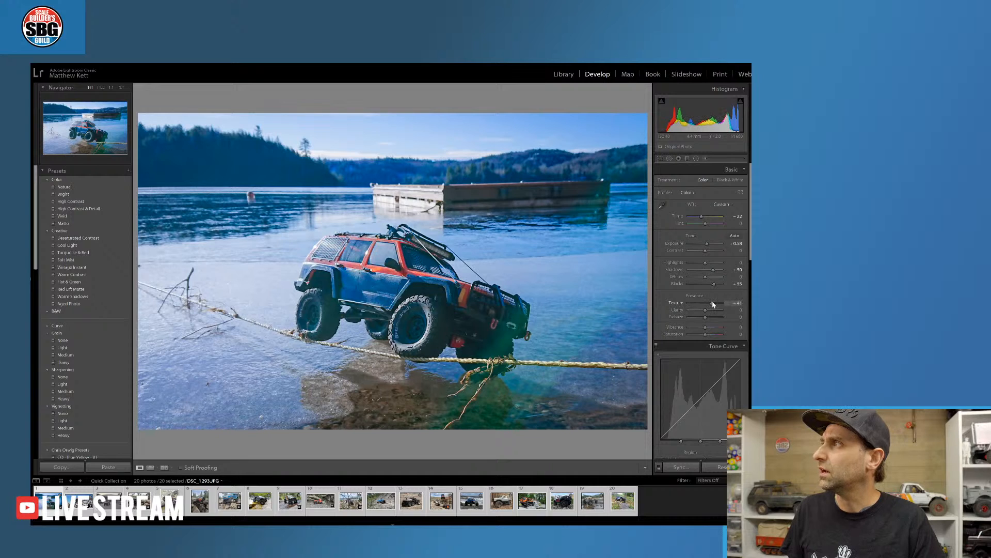
drag(705, 310, 709, 312)
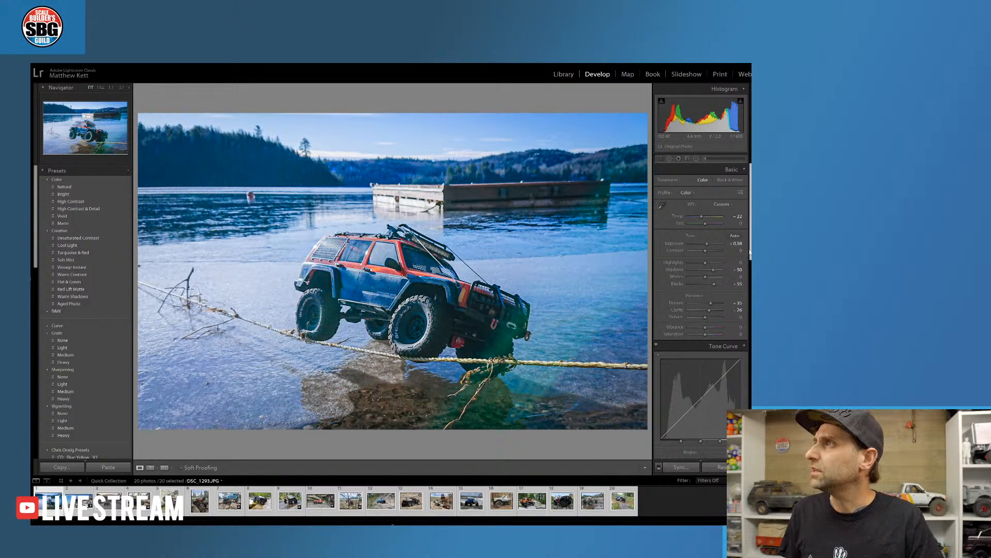
Set the yellow HSL saturation to +64 and raise the red saturation to a similar level
scroll(750, 253, down, 5)
scroll(709, 277, down, 4)
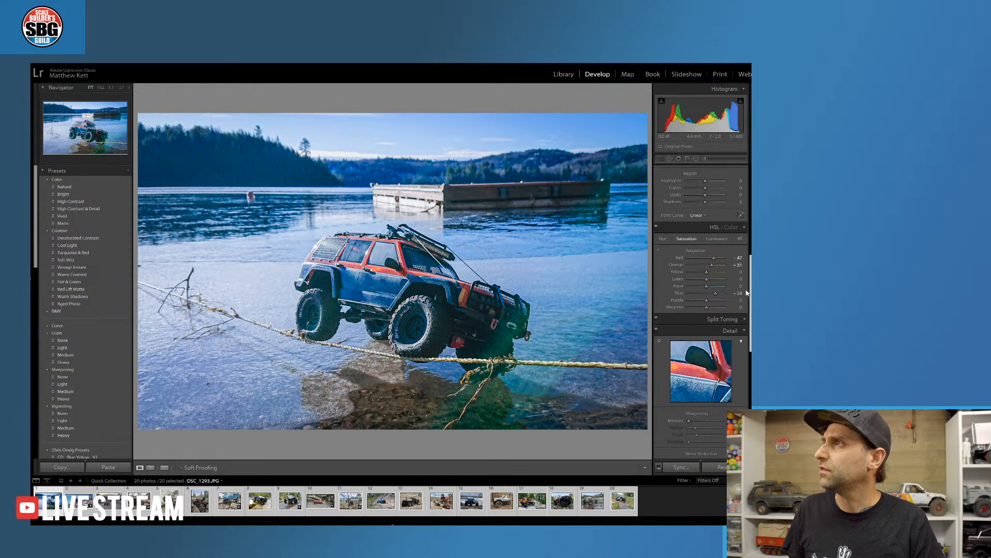
drag(707, 274, 715, 274)
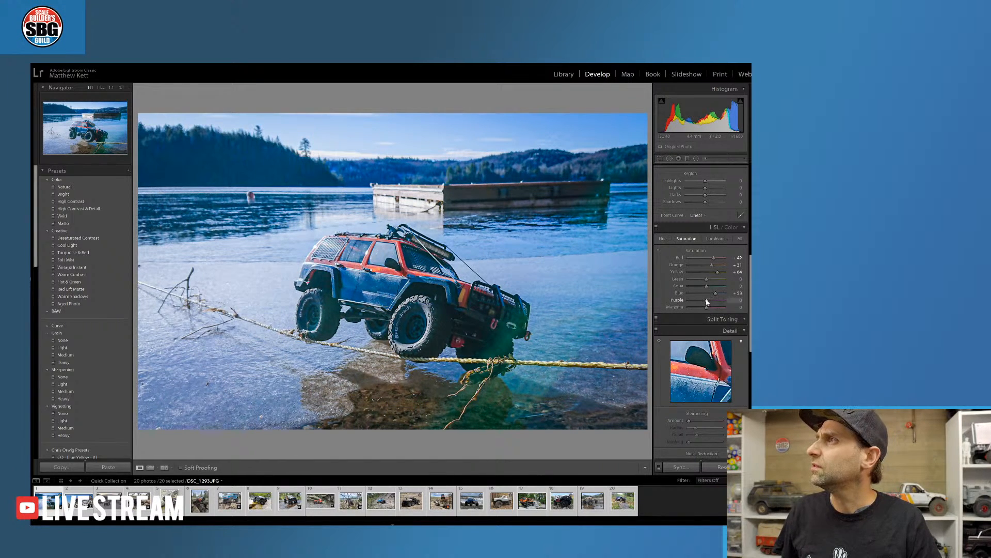
drag(714, 257, 718, 260)
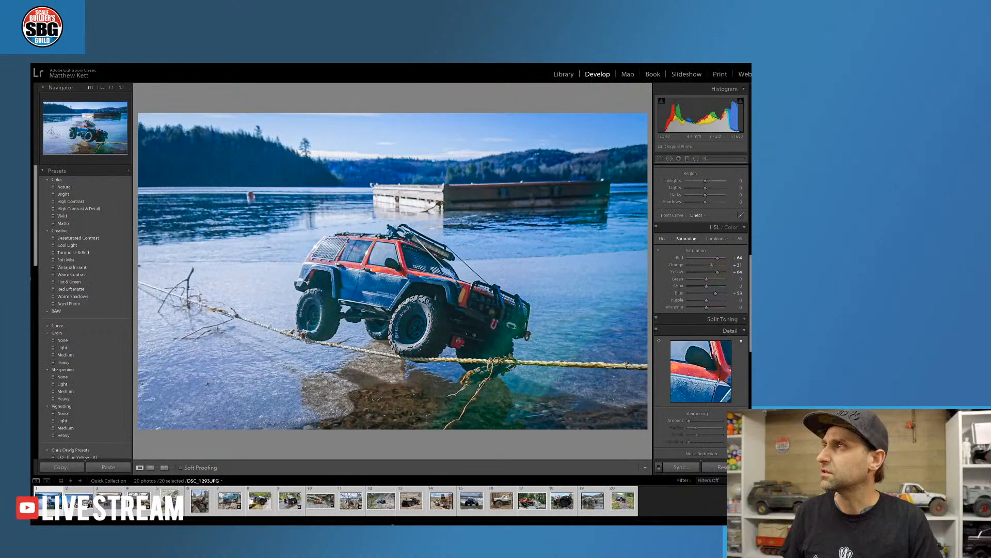
Draw a radial filter around the truck, tilt and fit its ellipse to the body, and invert it to affect the inside
click(696, 158)
drag(307, 236, 480, 345)
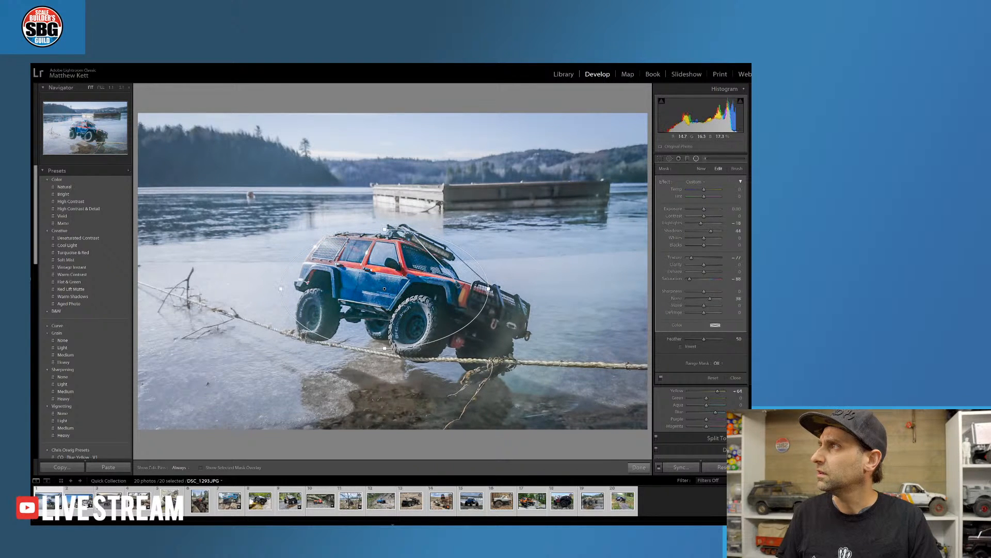
drag(490, 290, 501, 307)
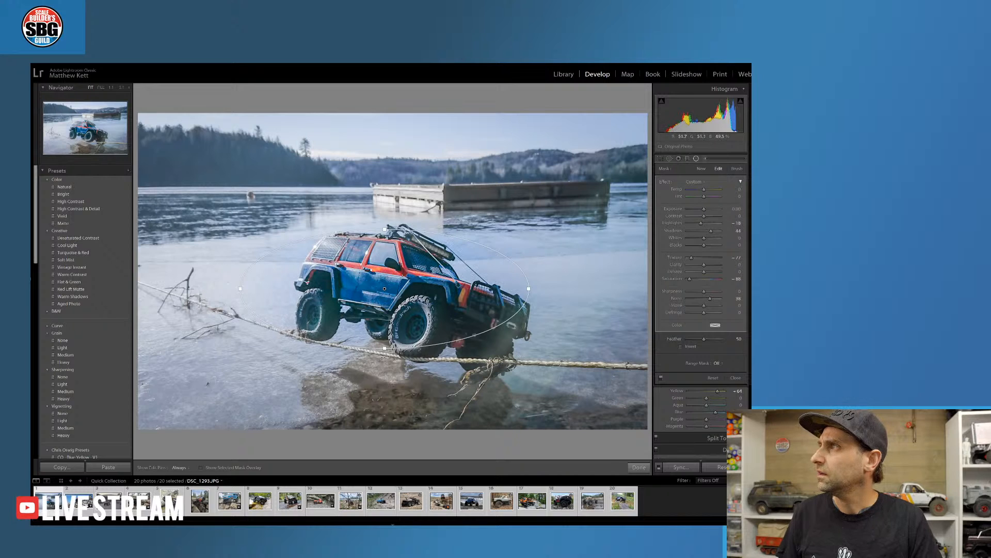
drag(385, 349, 385, 353)
drag(496, 338, 488, 356)
drag(421, 303, 448, 309)
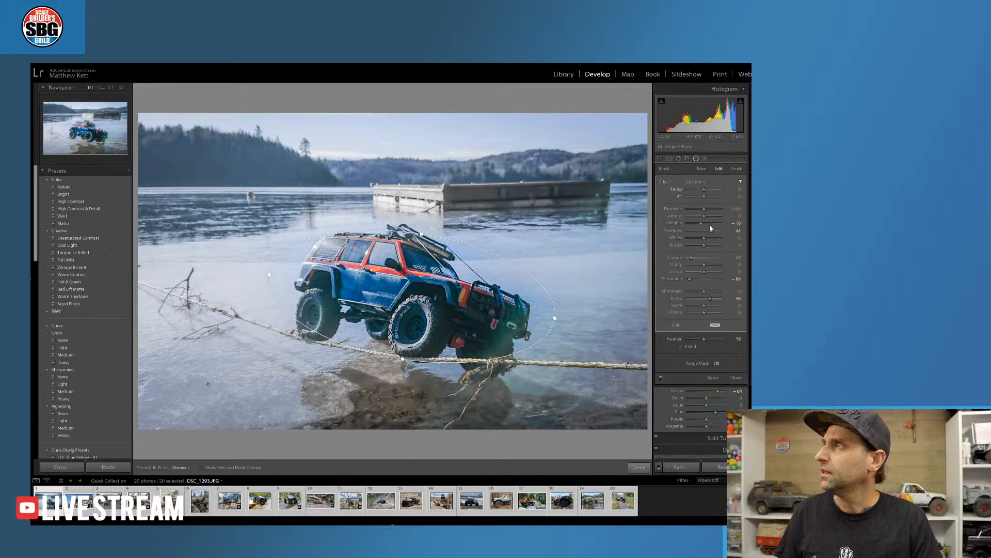
click(681, 346)
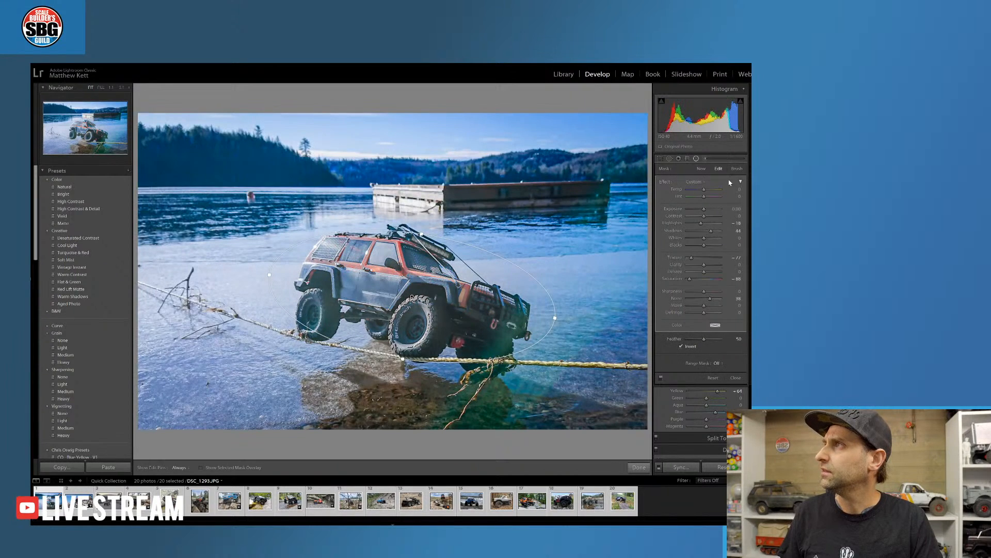
Adjust the truck's radial filter to highlights 10 and exposure 0.34, with slightly raised shadows and saturation, and finish editing it
mouse_move(703, 225)
mouse_down()
mouse_move(711, 222)
mouse_move(706, 232)
mouse_up()
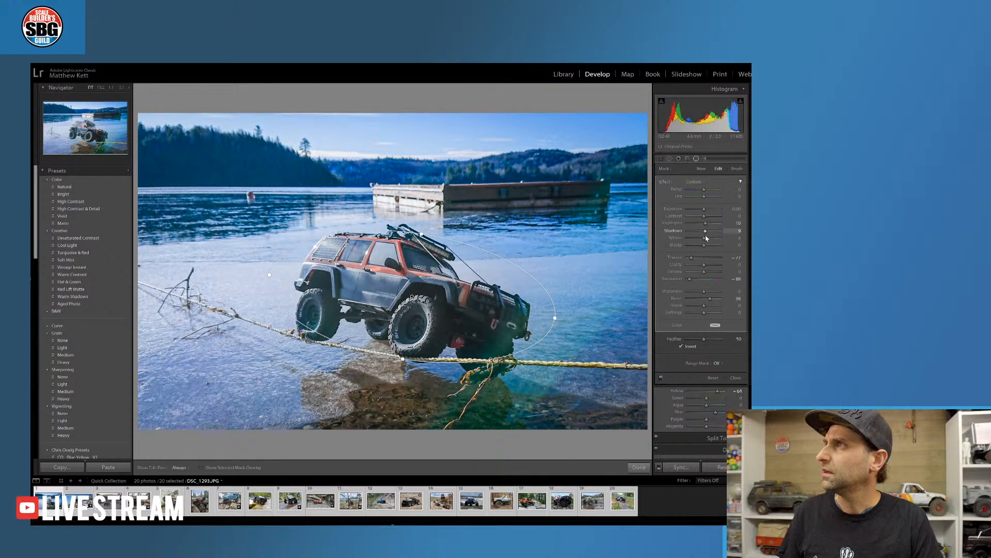
drag(689, 279, 708, 278)
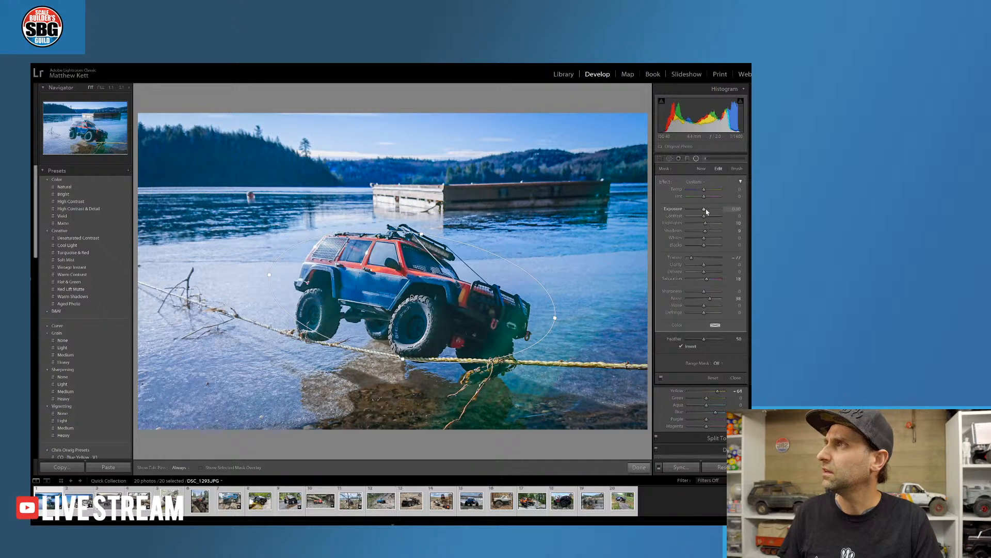
drag(705, 209, 707, 210)
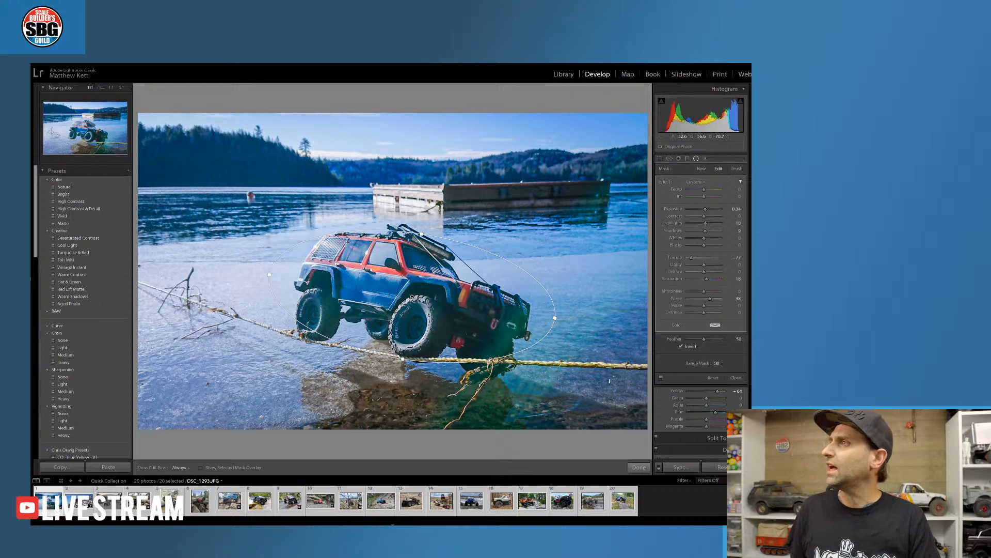
click(638, 467)
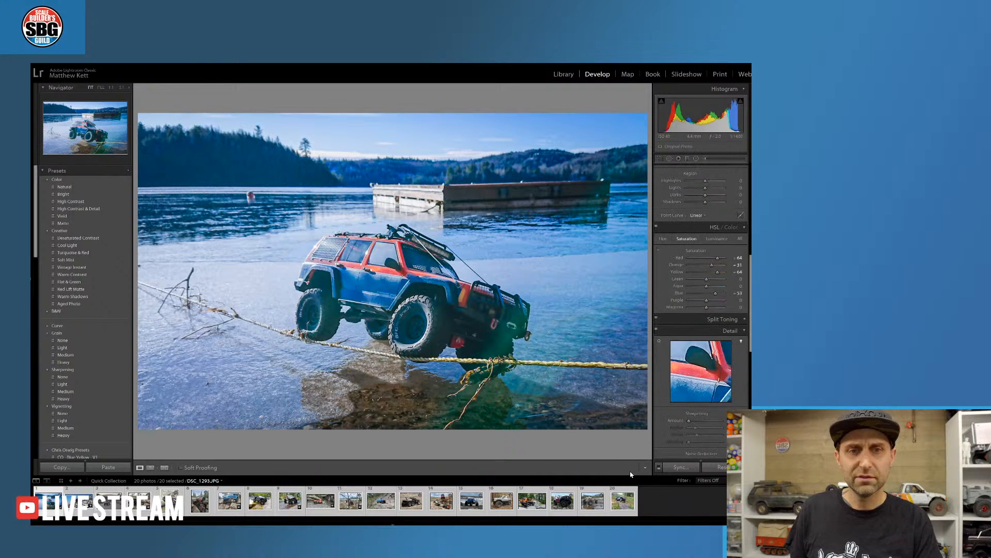
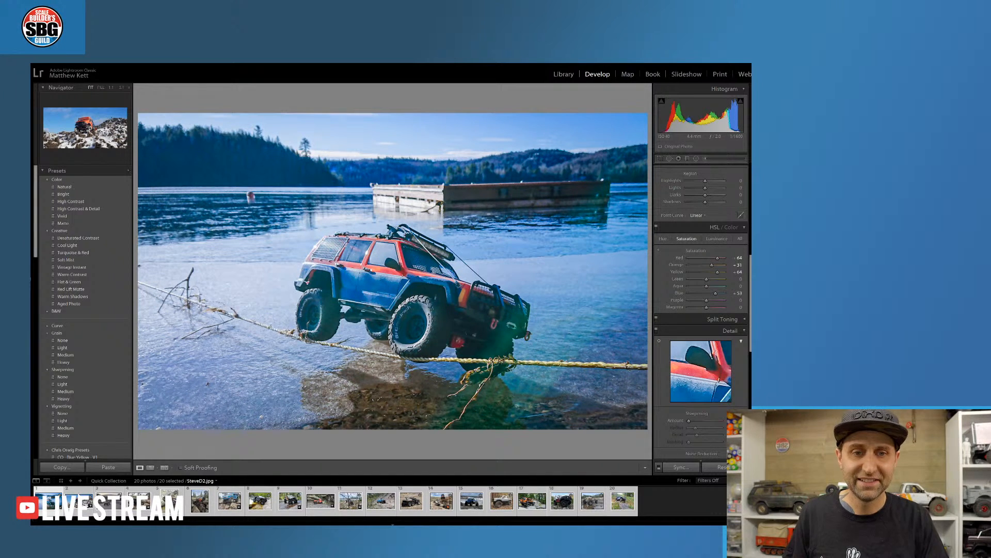
Open the photo of the orange truck on the snowy mound and lower highlights to about -33 and shadows to -19
click(77, 491)
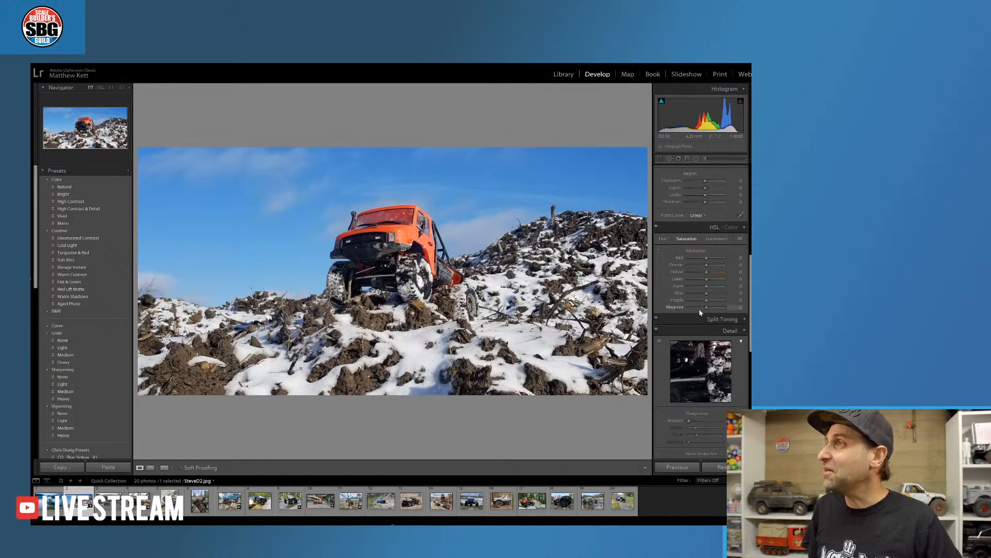
scroll(725, 271, up, 10)
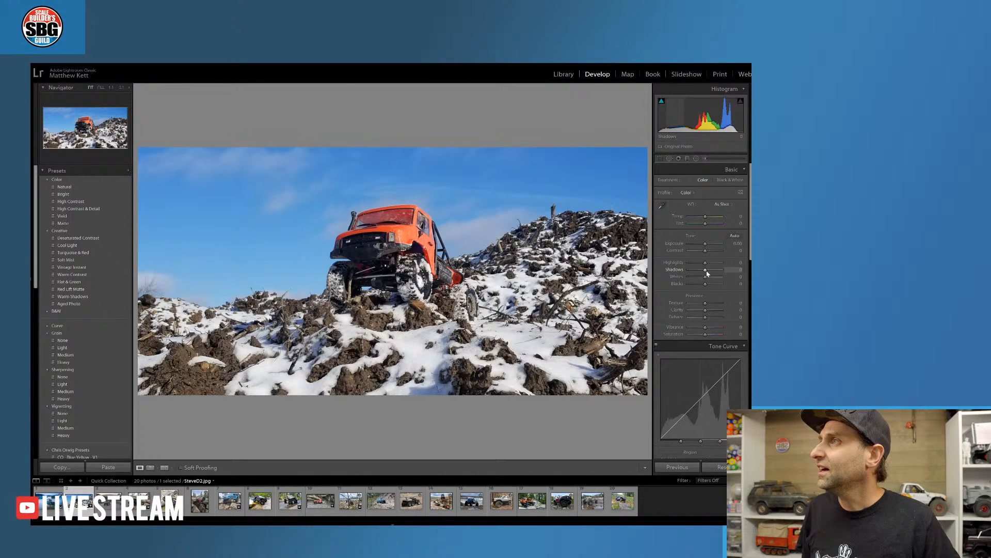
drag(706, 264, 700, 265)
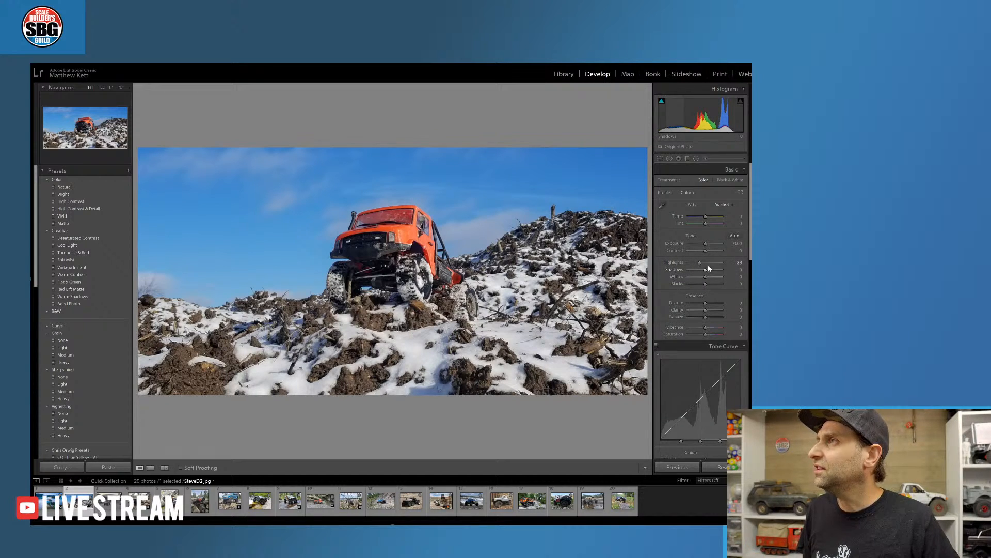
drag(706, 269, 702, 272)
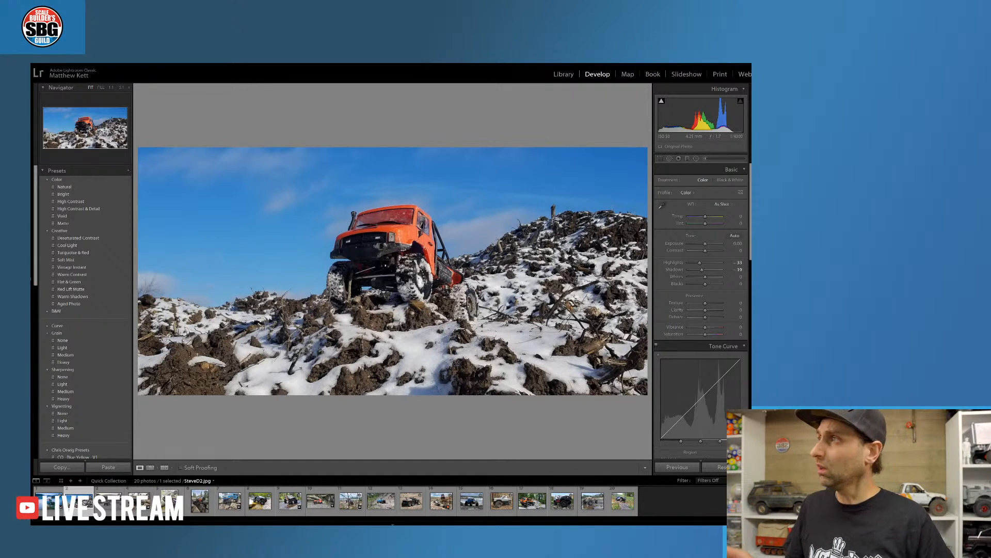
Set the orange truck photo's texture to +38 and its clarity to +36
drag(705, 303, 711, 304)
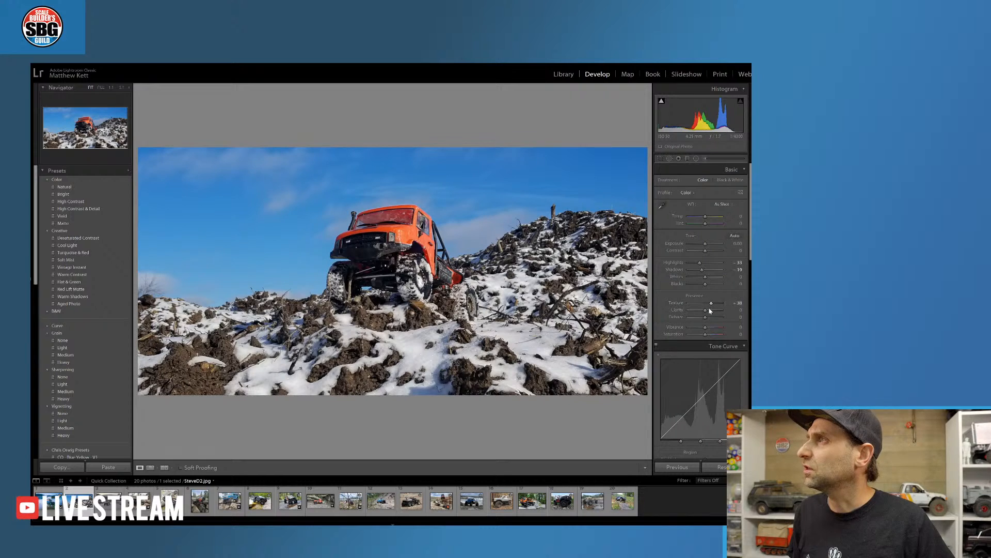
drag(706, 310, 711, 311)
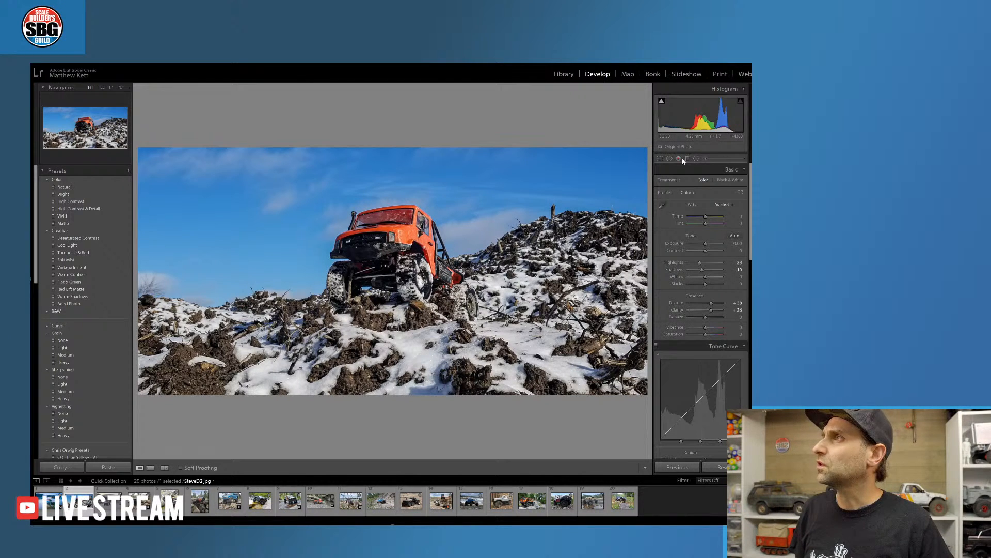
Try enhancing the orange truck with an inverted radial filter at texture 21, exposure 0.26 and raised saturation, and delete the filter
click(696, 159)
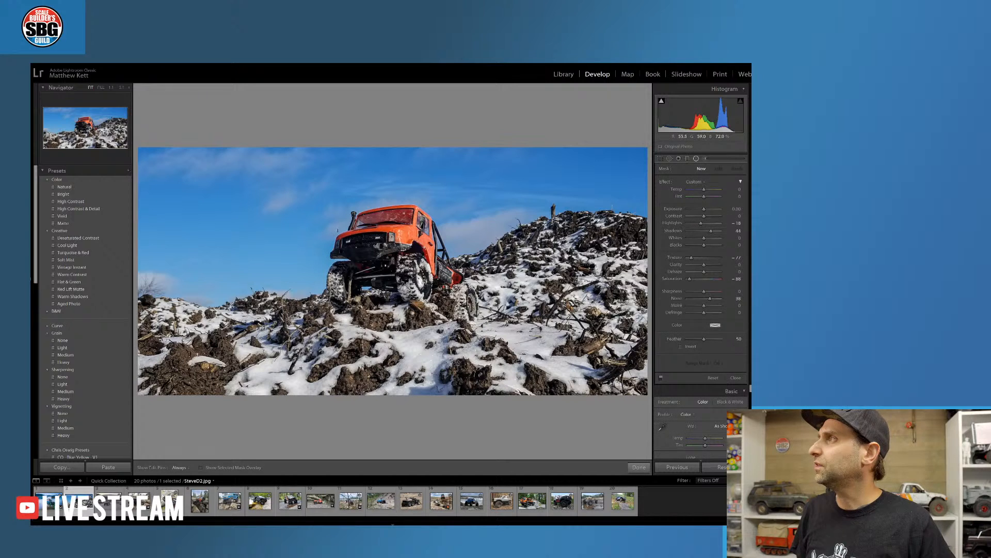
drag(343, 209, 394, 253)
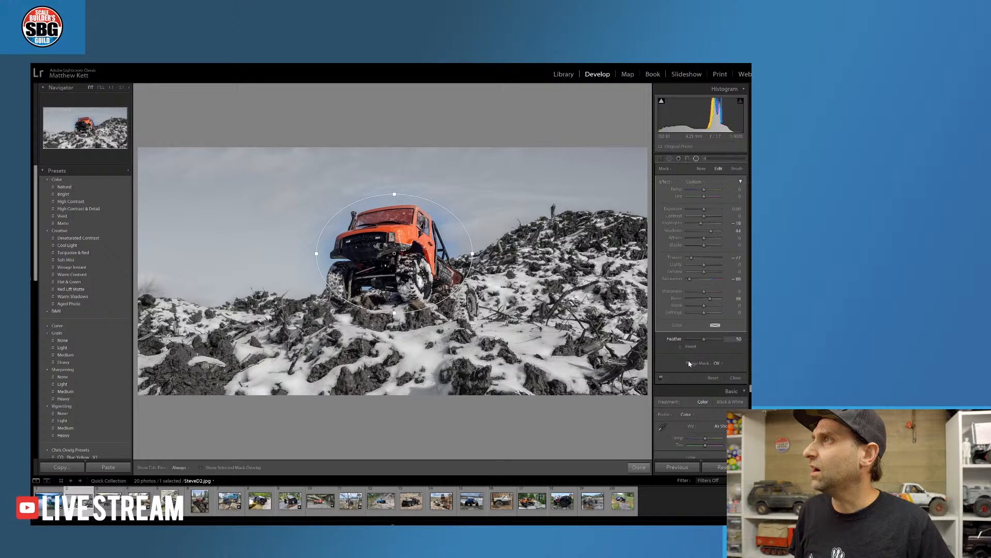
click(682, 346)
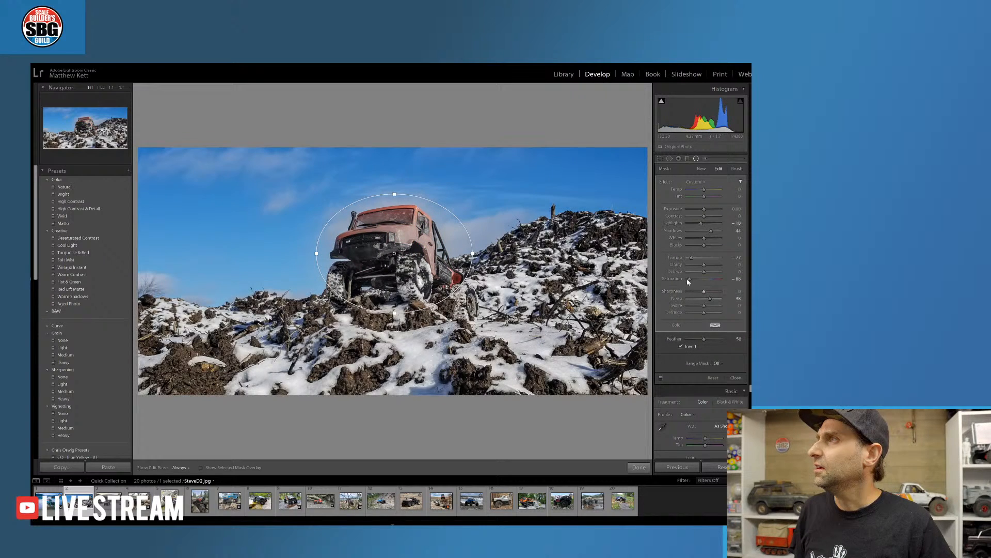
drag(688, 281, 707, 281)
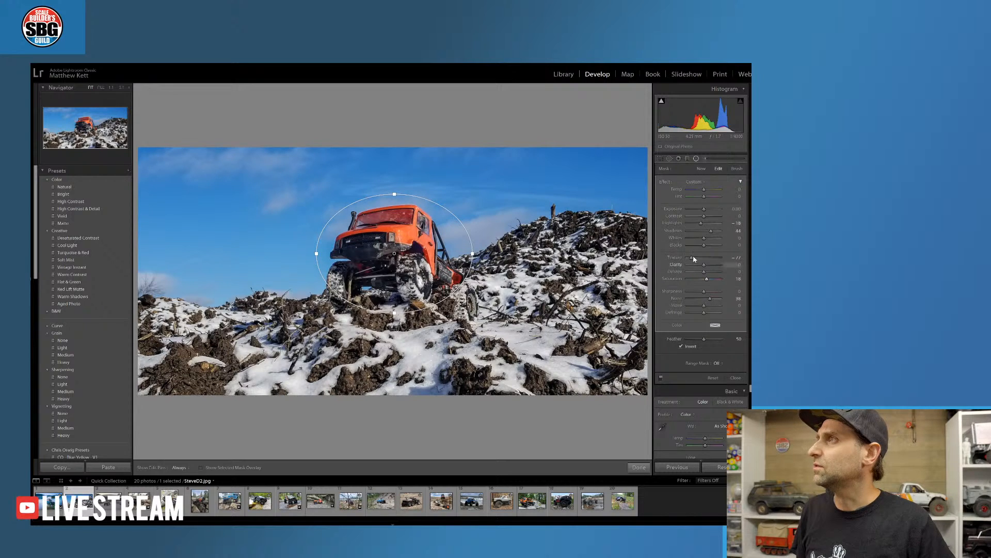
drag(693, 258, 706, 257)
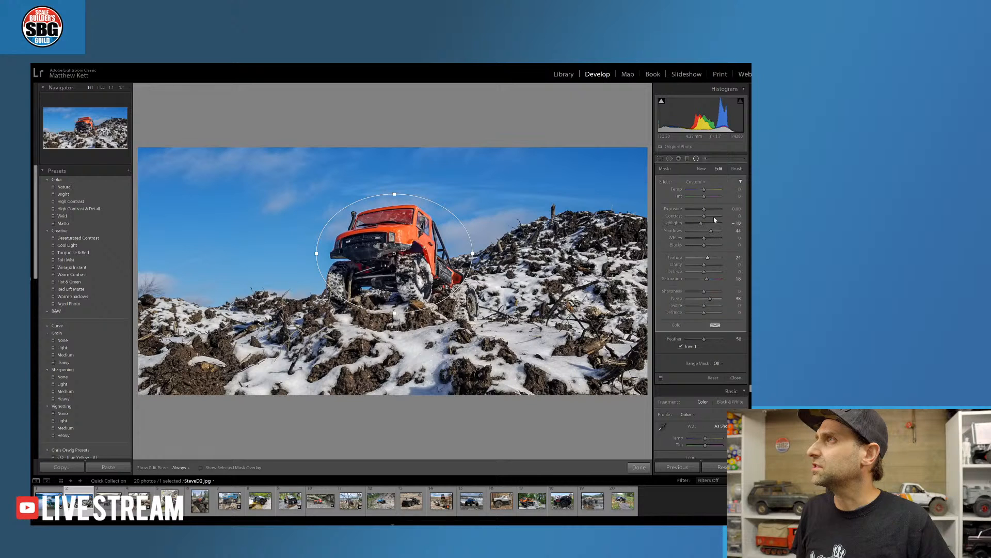
drag(705, 208, 705, 210)
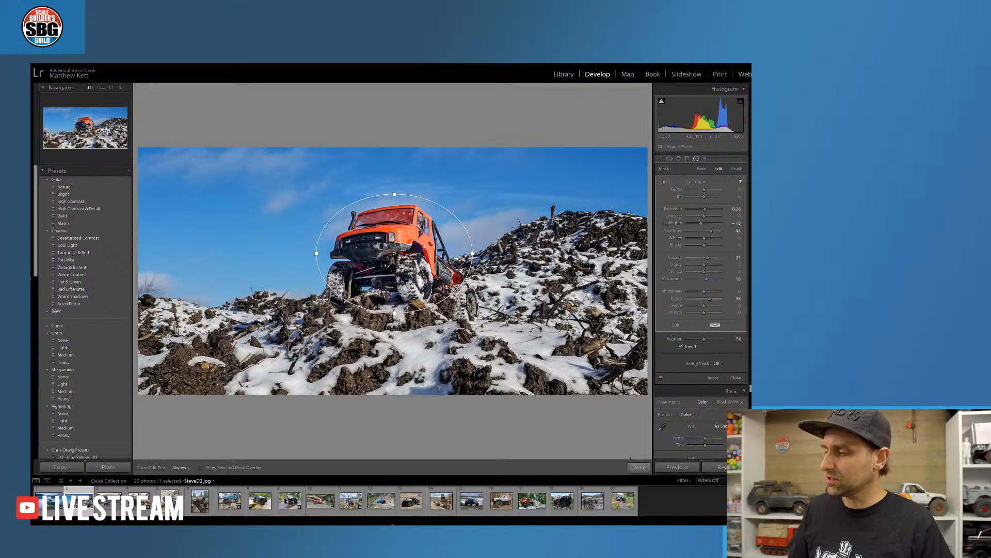
key(Delete)
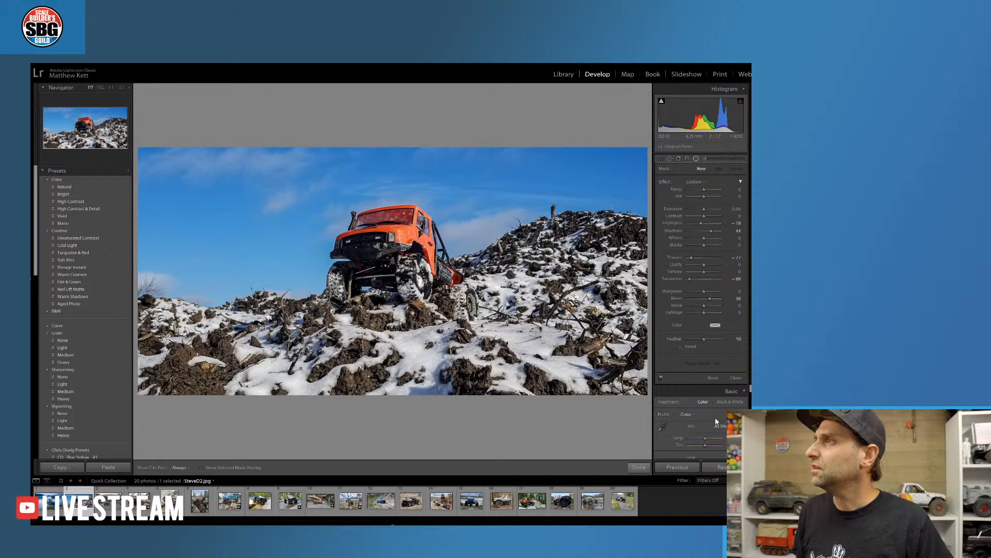
Close the radial filter settings and set the HSL saturation of orange to +60 and red to +34
scroll(716, 421, down, 5)
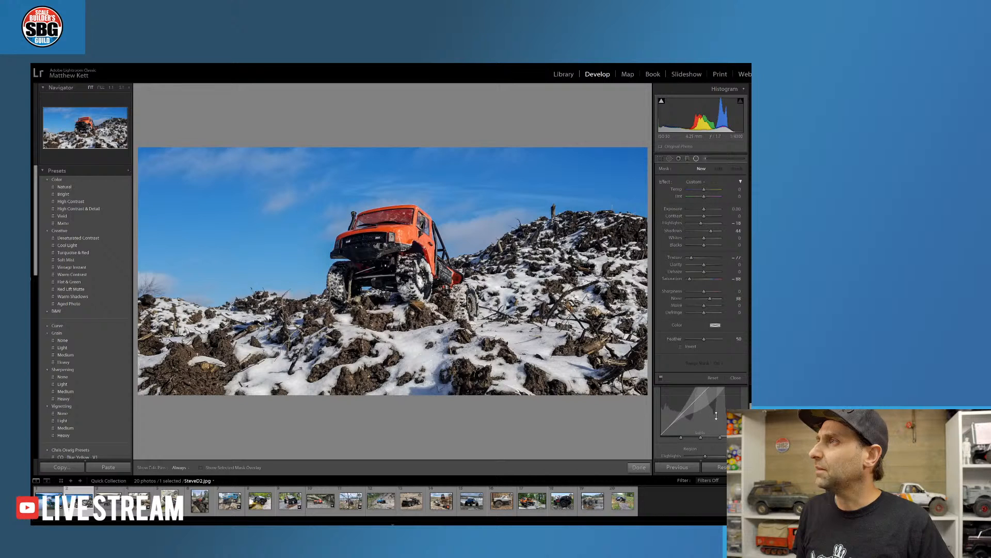
scroll(716, 416, down, 2)
click(734, 378)
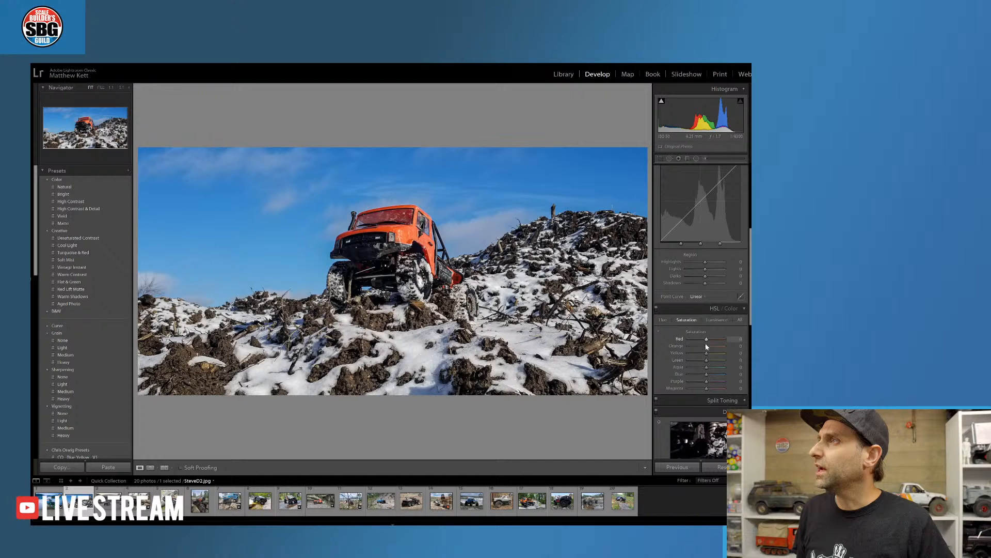
mouse_move(706, 346)
mouse_down()
mouse_move(718, 349)
mouse_move(711, 340)
mouse_up()
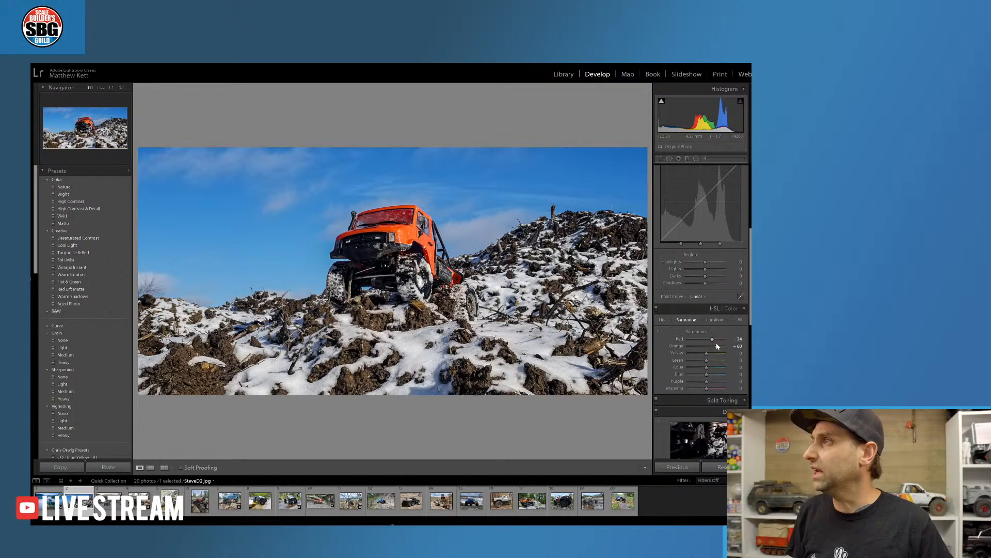
Set the HSL saturation of yellow to +61, blue to +18, purple to +63 and magenta to +50
drag(706, 353, 718, 353)
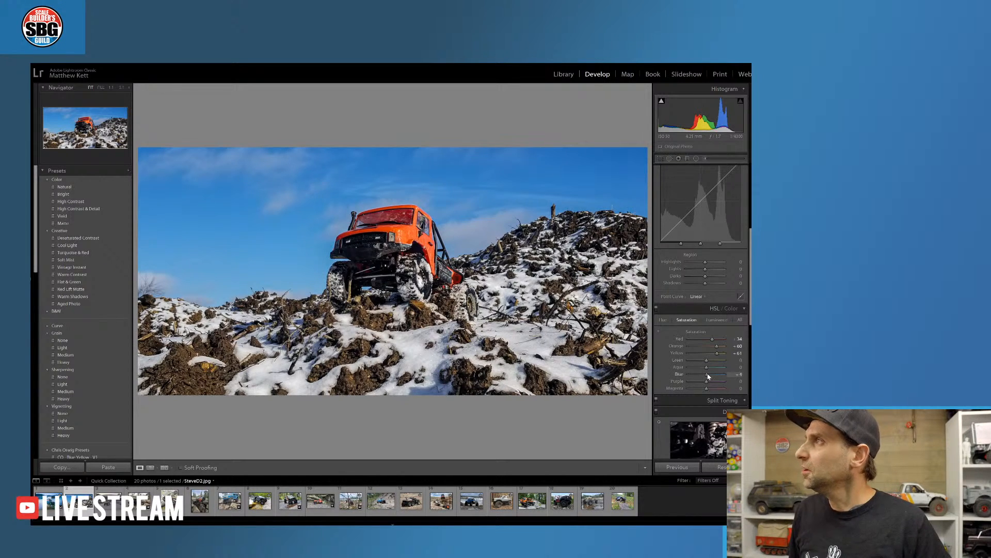
mouse_move(706, 374)
mouse_down()
mouse_move(724, 382)
mouse_move(715, 388)
mouse_up()
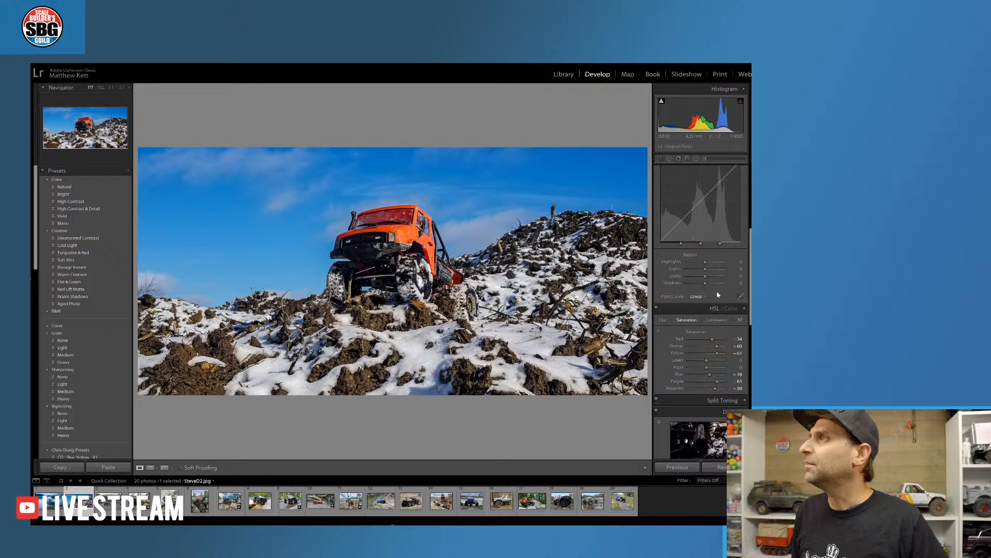
Apply the Light vignetting preset to the orange truck photo and close the graduated filter settings
click(687, 158)
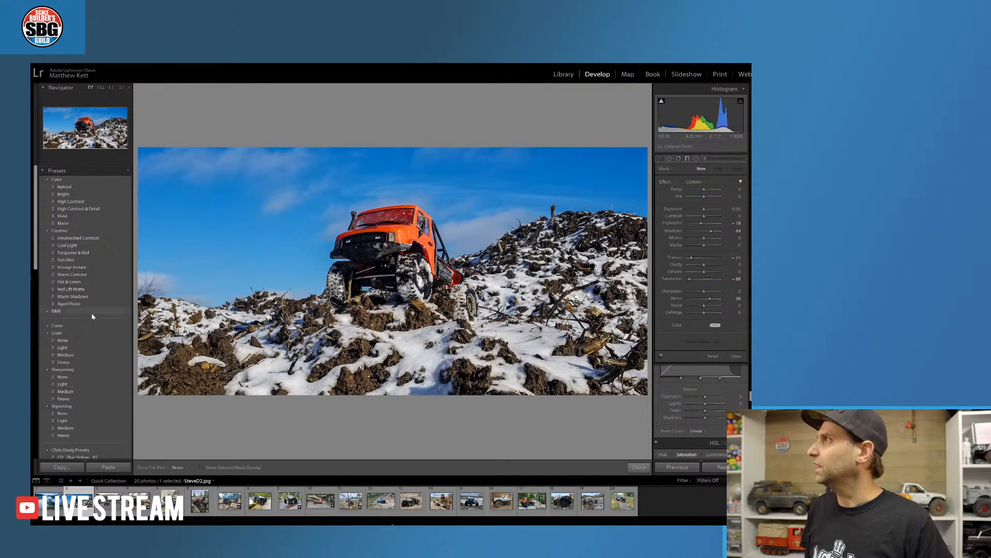
click(85, 419)
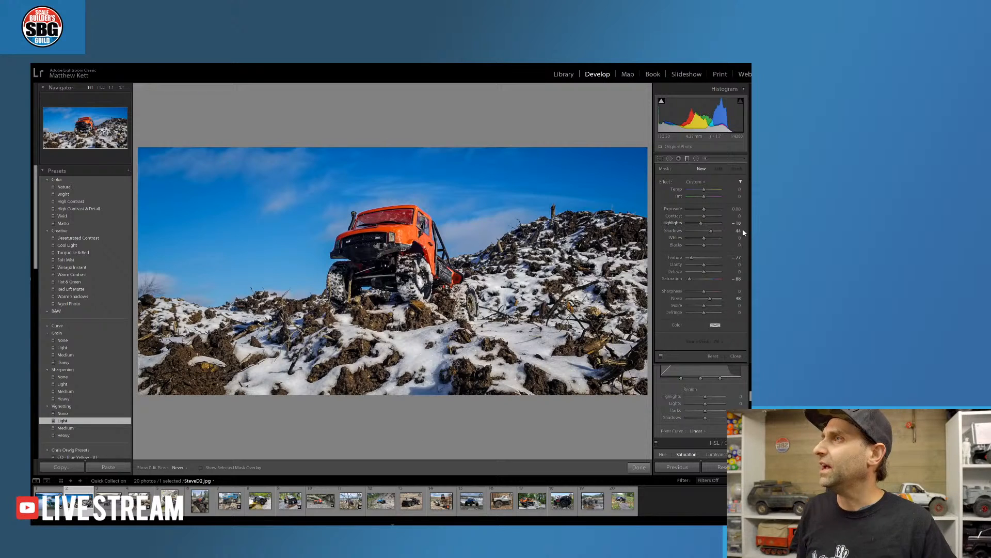
scroll(750, 396, down, 3)
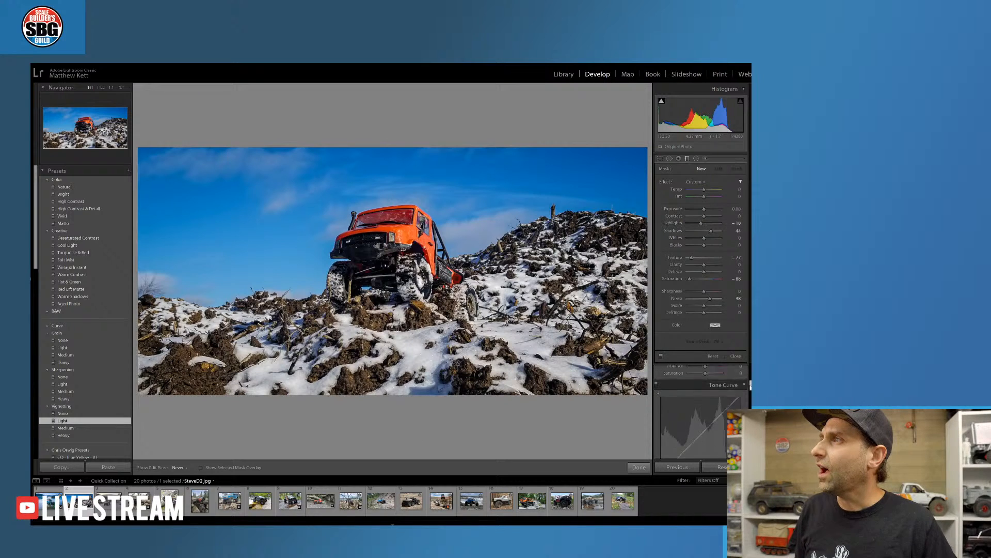
scroll(750, 401, down, 3)
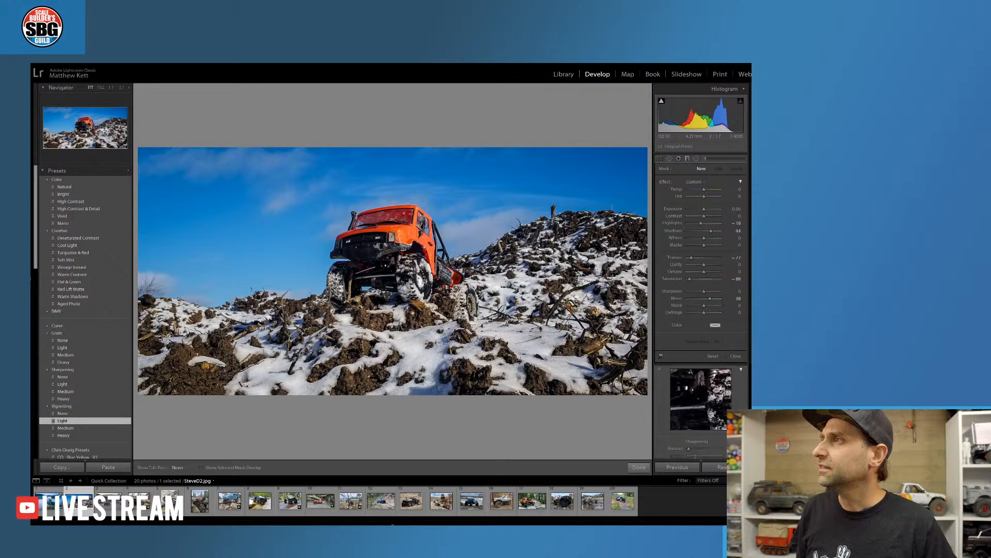
click(736, 355)
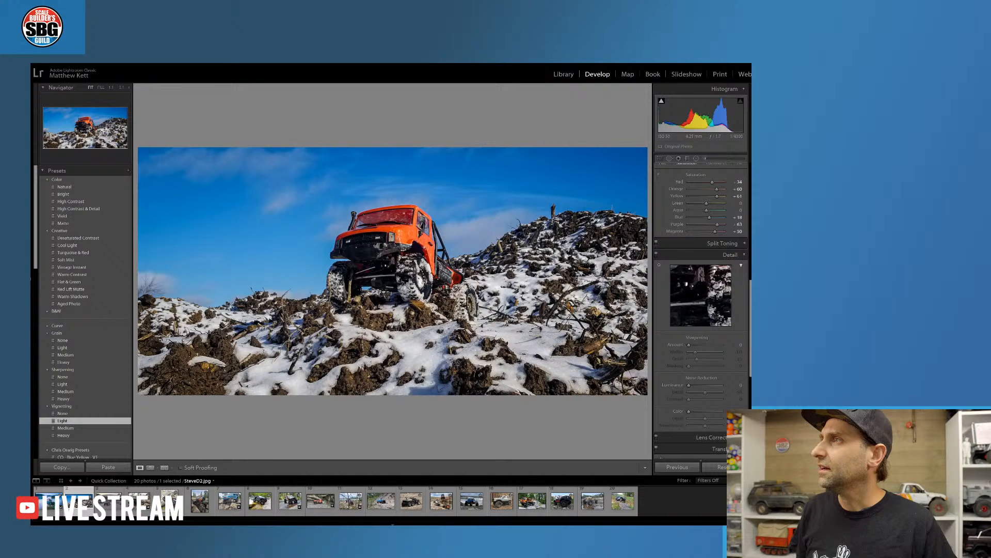
scroll(750, 368, down, 2)
scroll(750, 368, down, 1)
scroll(750, 368, up, 4)
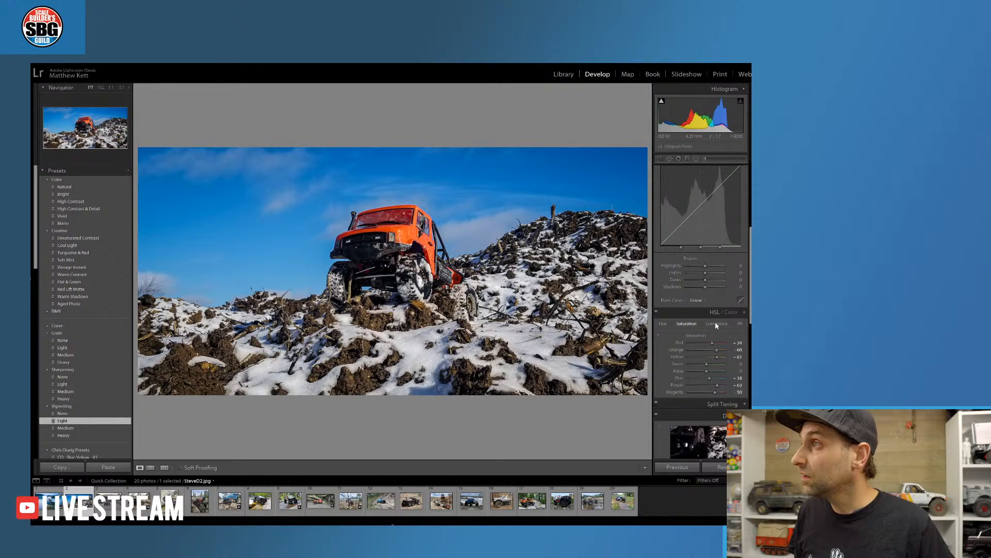
Shift the HSL hue of orange strongly towards yellow and preview the Warm Shadows preset on the orange truck photo
click(662, 324)
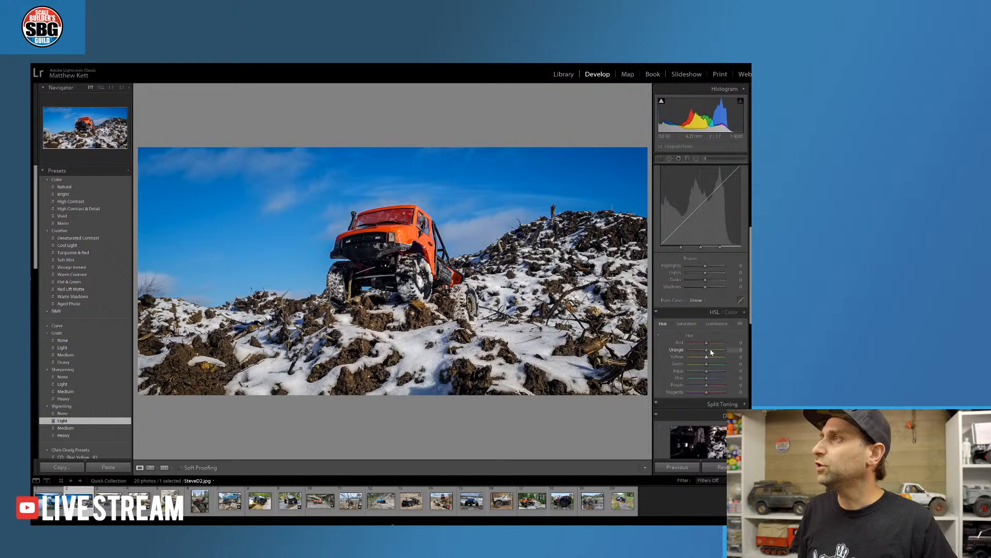
drag(707, 351, 722, 353)
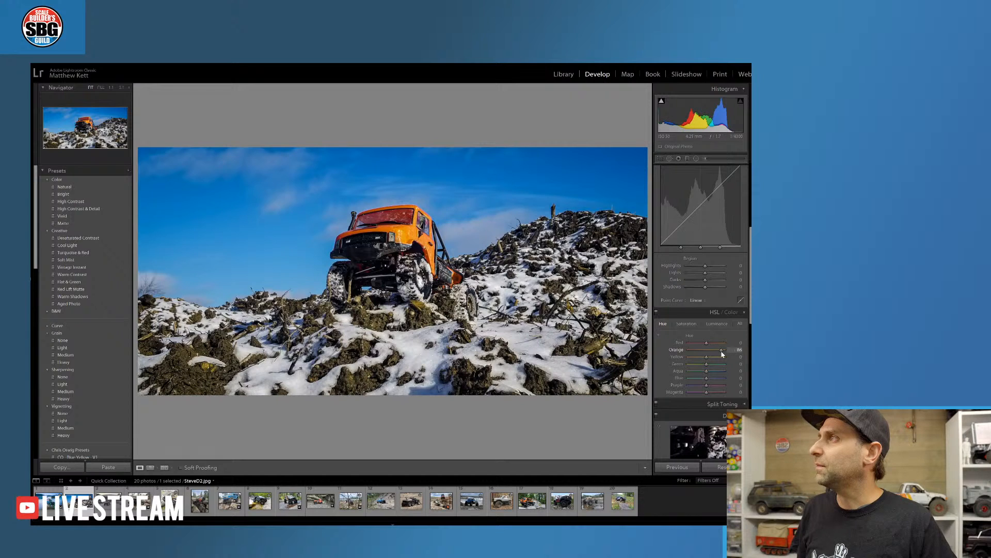
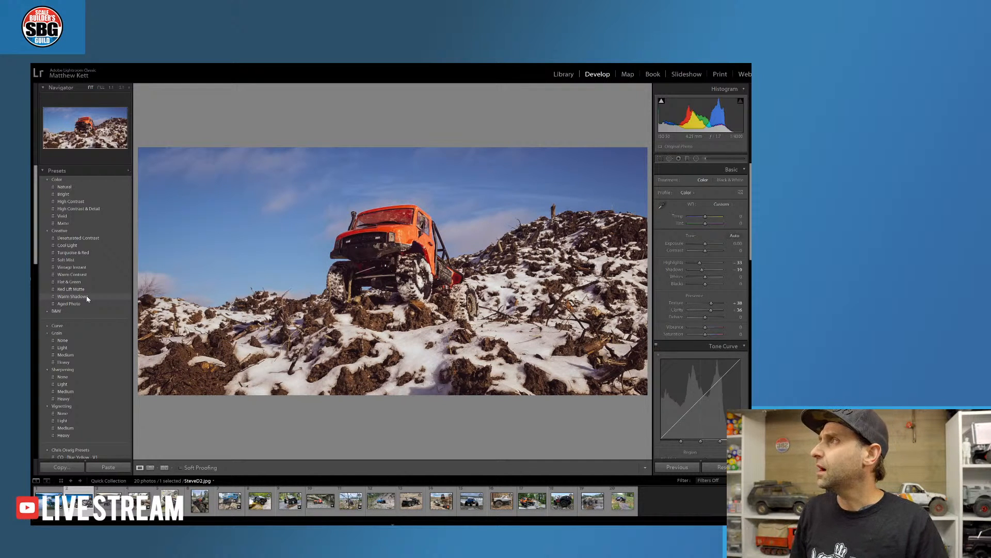
click(72, 296)
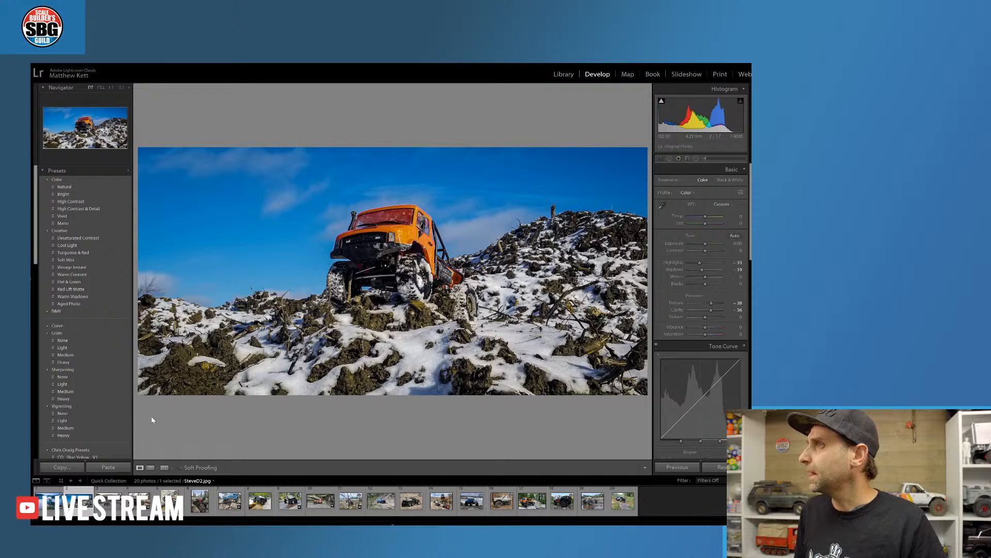
Open the photo of the dark pickup on the beach, raise exposure to about +0.89 and lift the shadows slightly
key(Right)
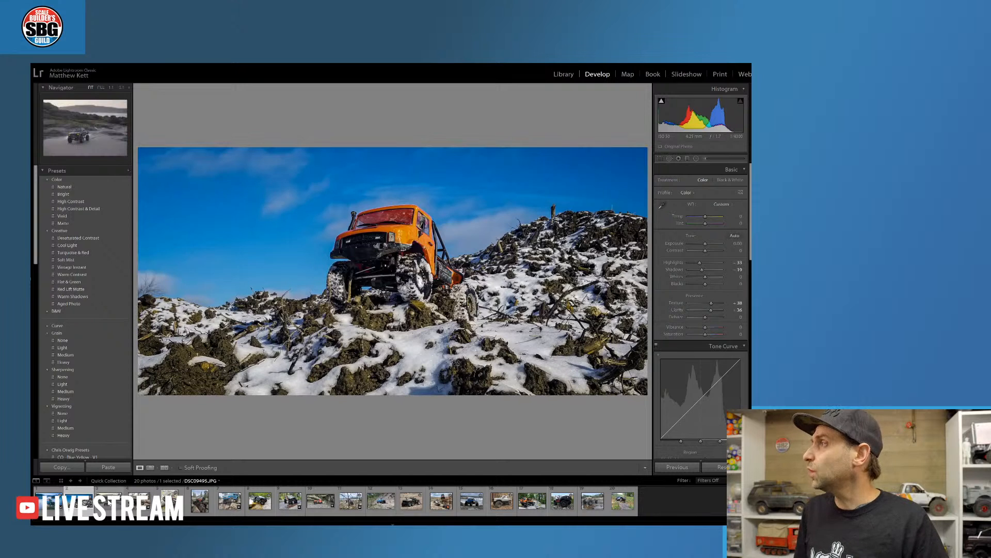
click(109, 504)
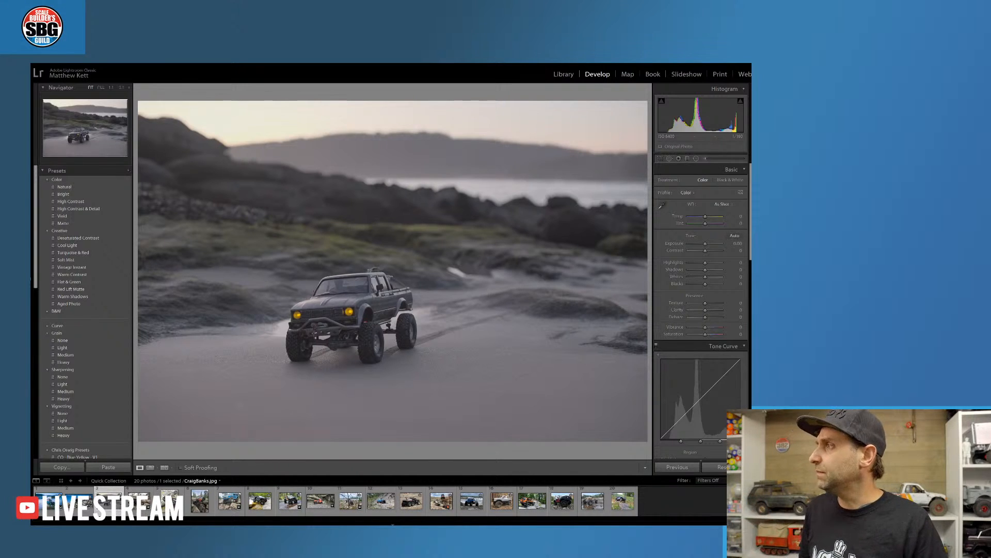
mouse_move(274, 522)
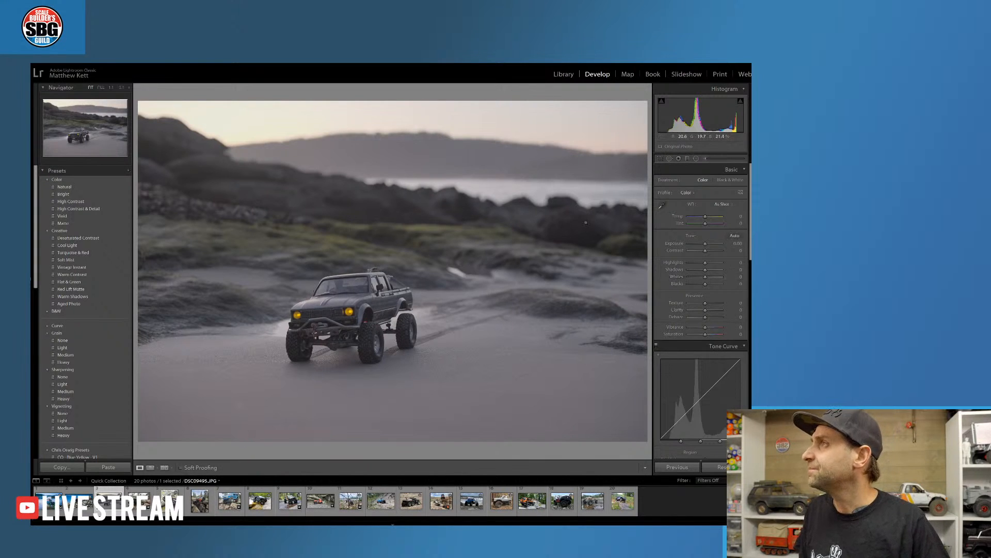
drag(706, 244, 709, 245)
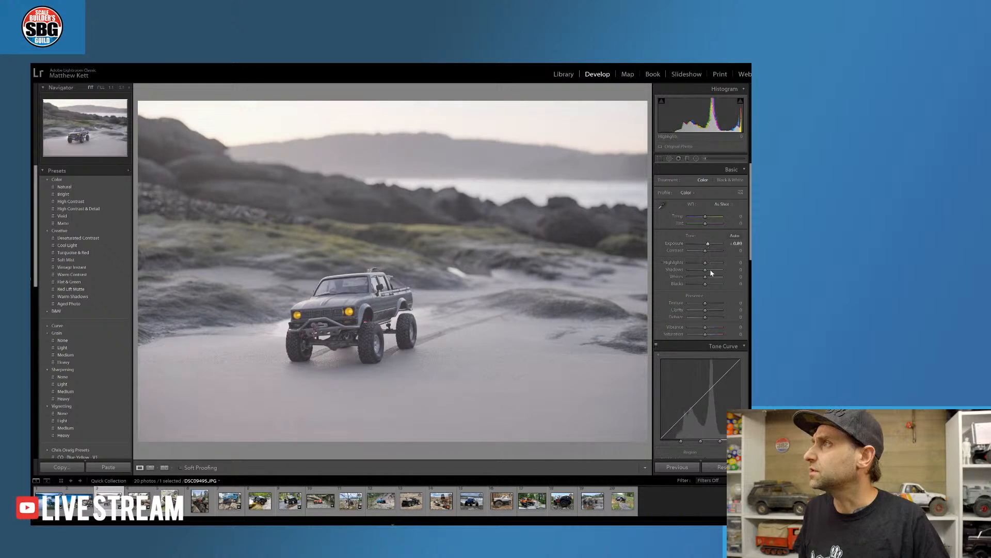
drag(705, 269, 706, 271)
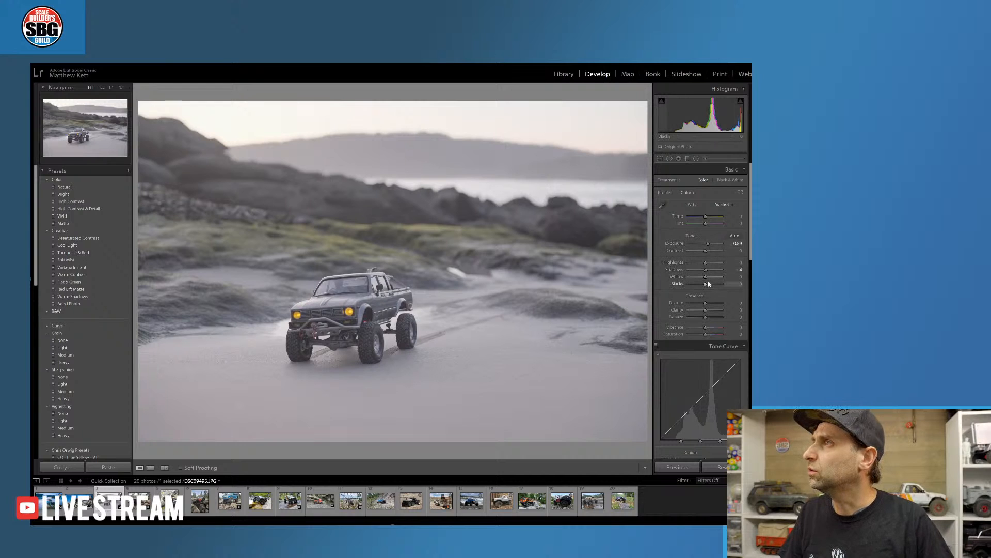
Set the beach photo's whites to +10, texture to +27 and clarity to +15, and strongly raise its vibrance and saturation
drag(706, 278, 709, 304)
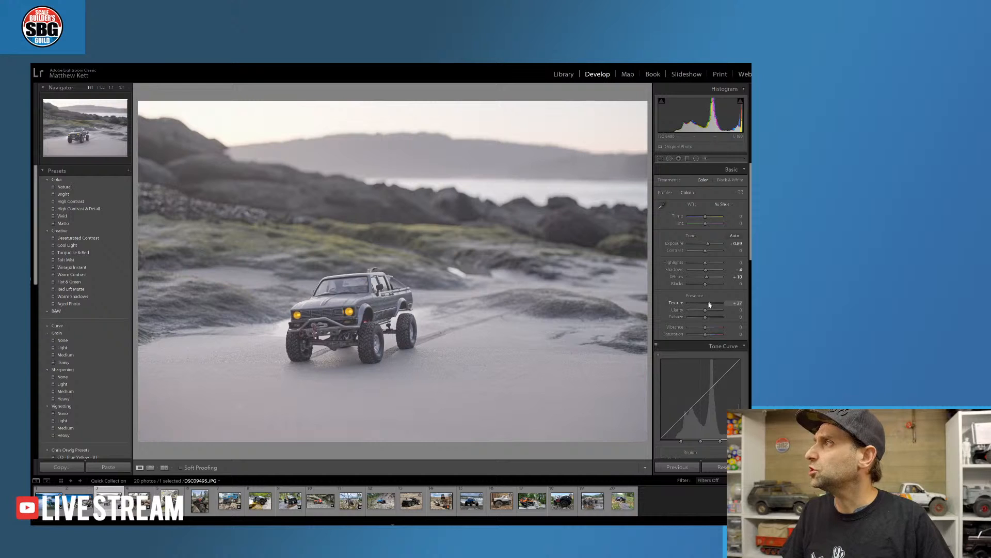
drag(704, 310, 708, 312)
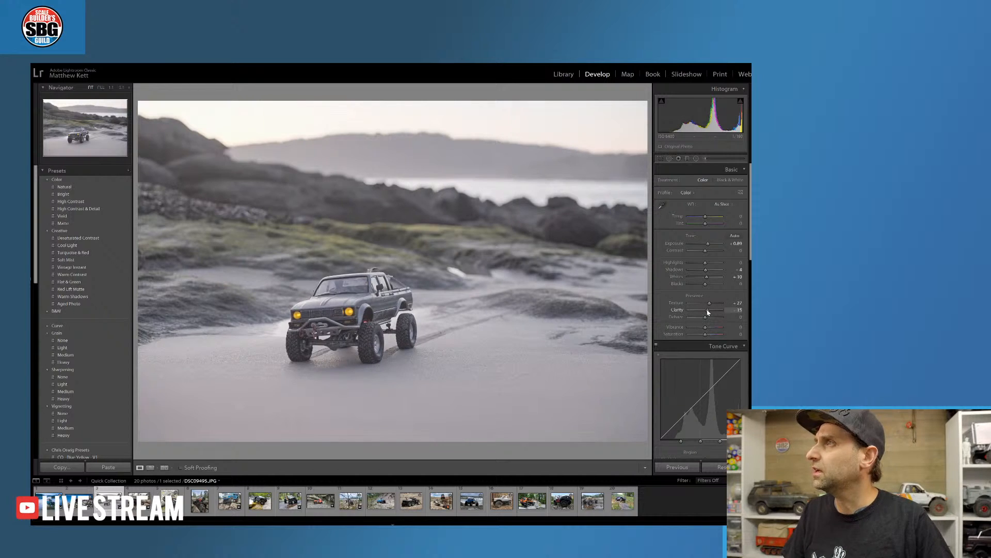
drag(705, 329, 712, 335)
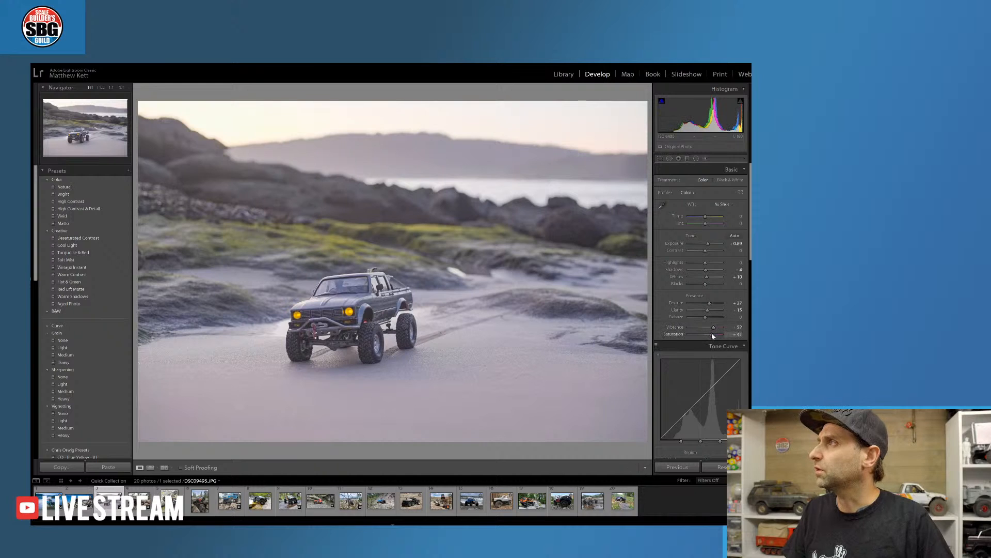
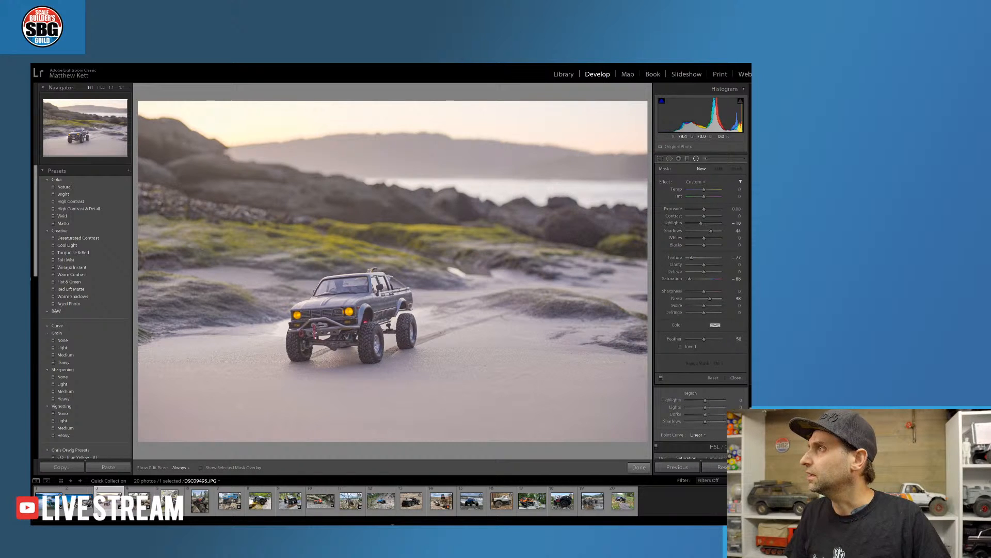
Place a small inverted radial filter over the pickup's headlight nearest the front wheel arch and set its saturation to about -43
click(342, 308)
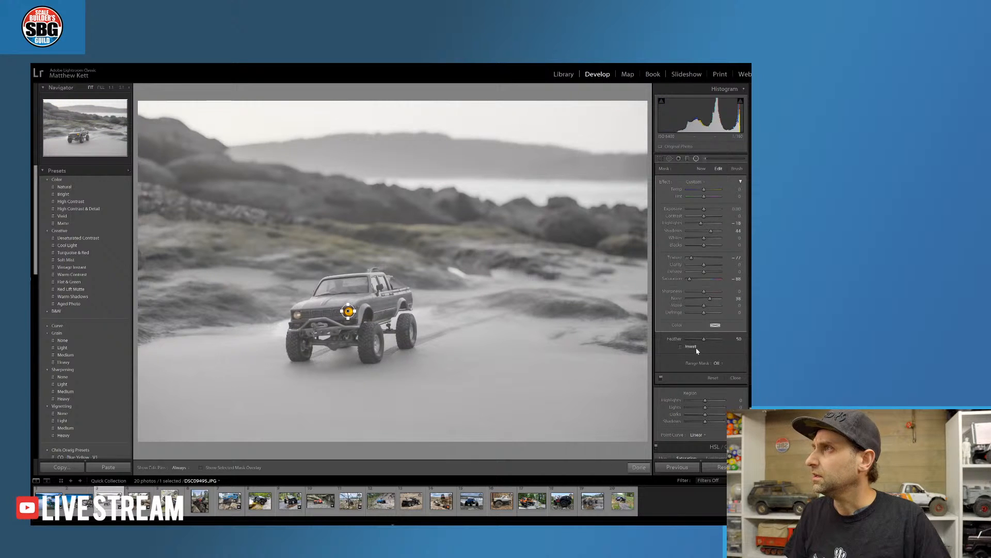
click(683, 346)
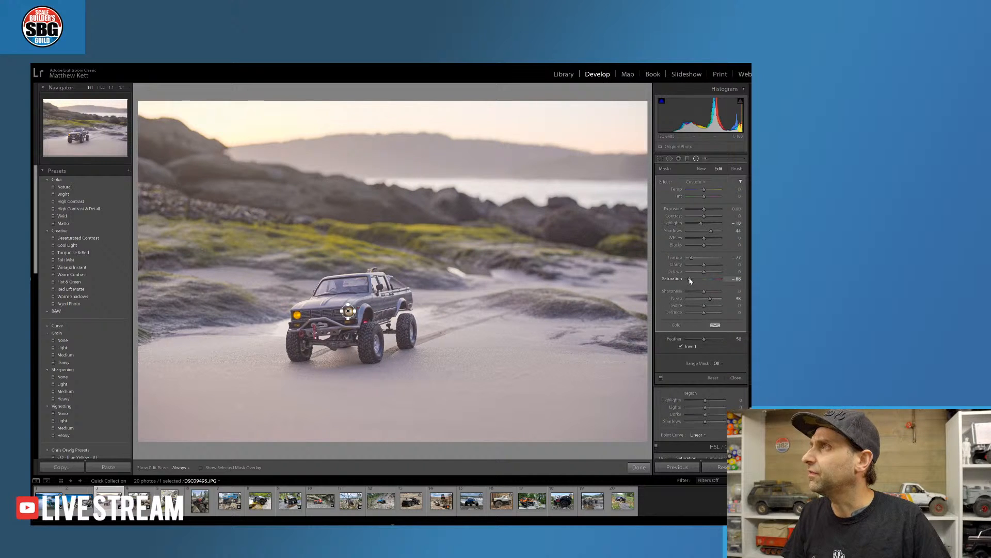
drag(690, 280, 698, 281)
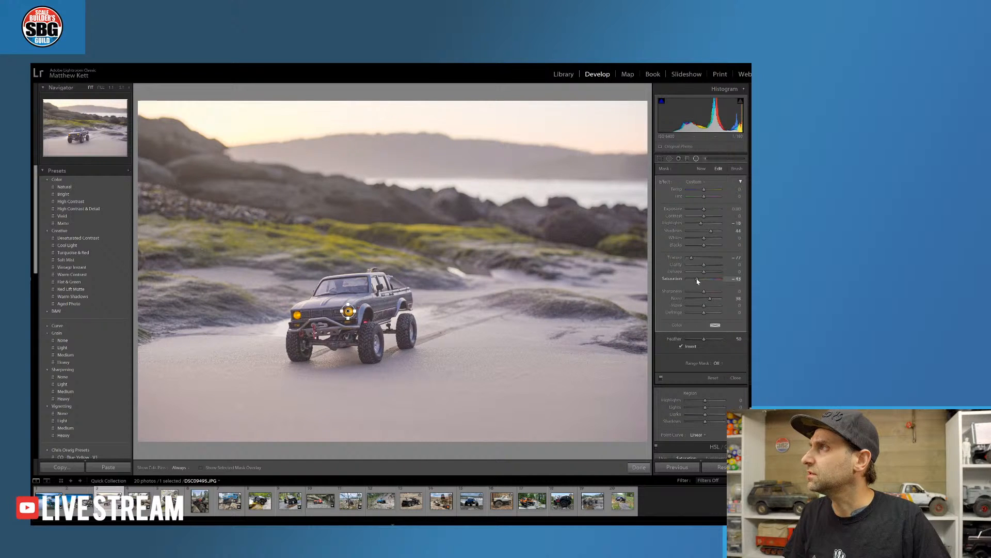
Duplicate the headlight's radial filter, move the copy onto the other headlight and finish the radial filter edits
right_click(348, 311)
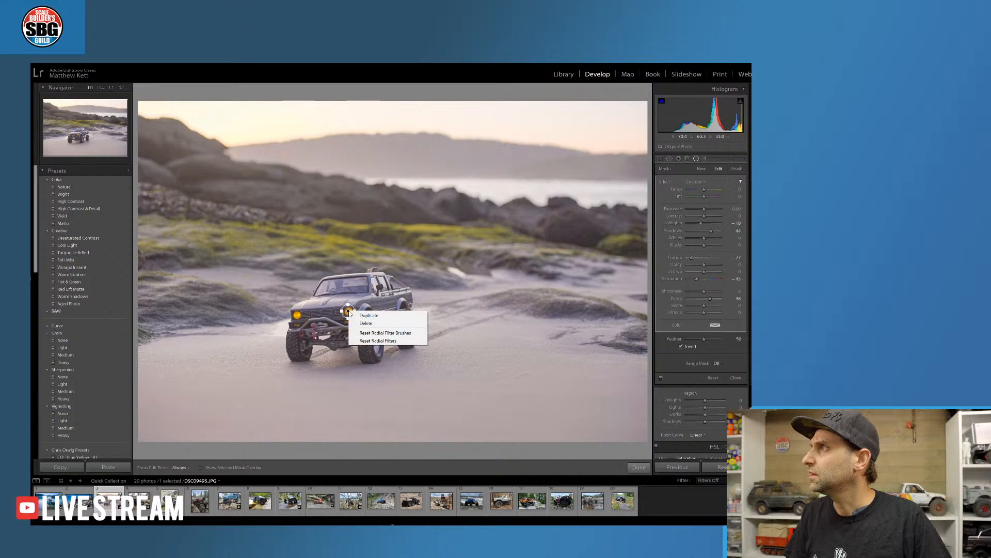
key(Escape)
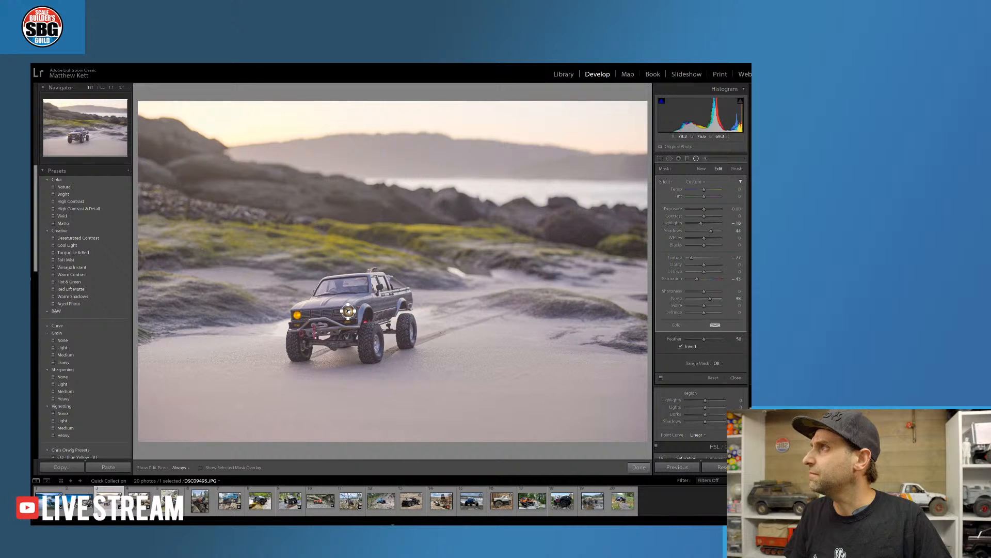
drag(348, 311, 297, 315)
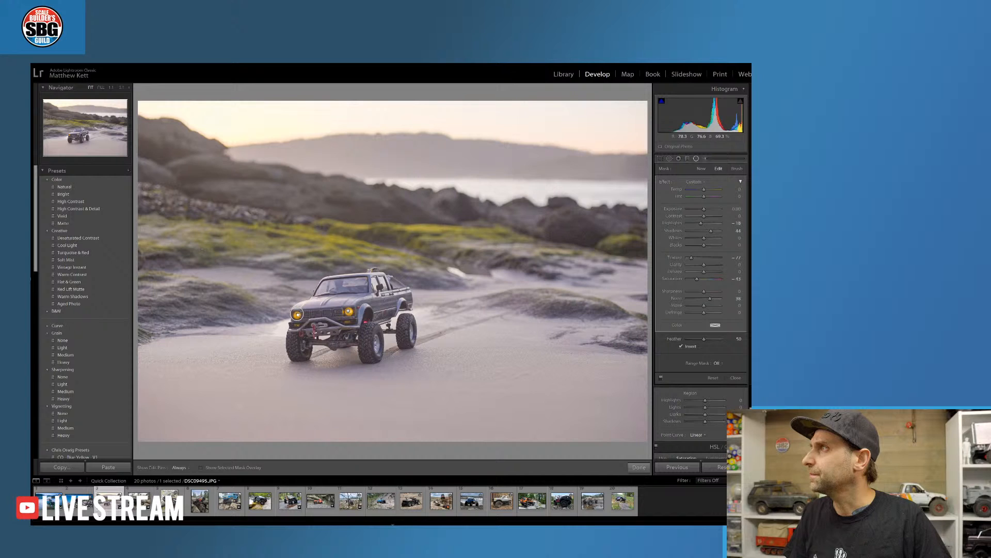
click(638, 468)
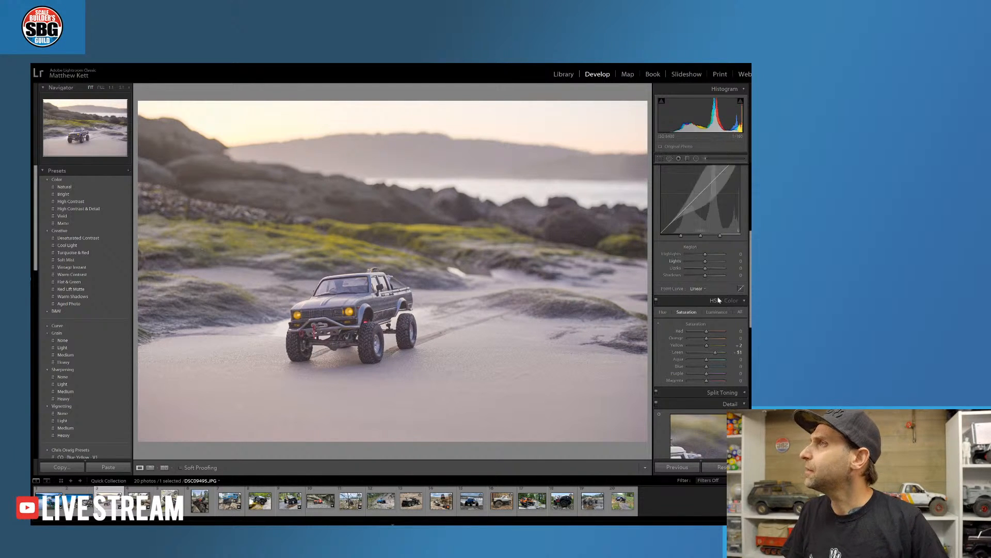
Set the beach photo's HSL saturation to +40 for red, +48 for magenta and +45 for orange
mouse_move(707, 333)
mouse_down()
mouse_move(729, 329)
mouse_move(714, 327)
mouse_up()
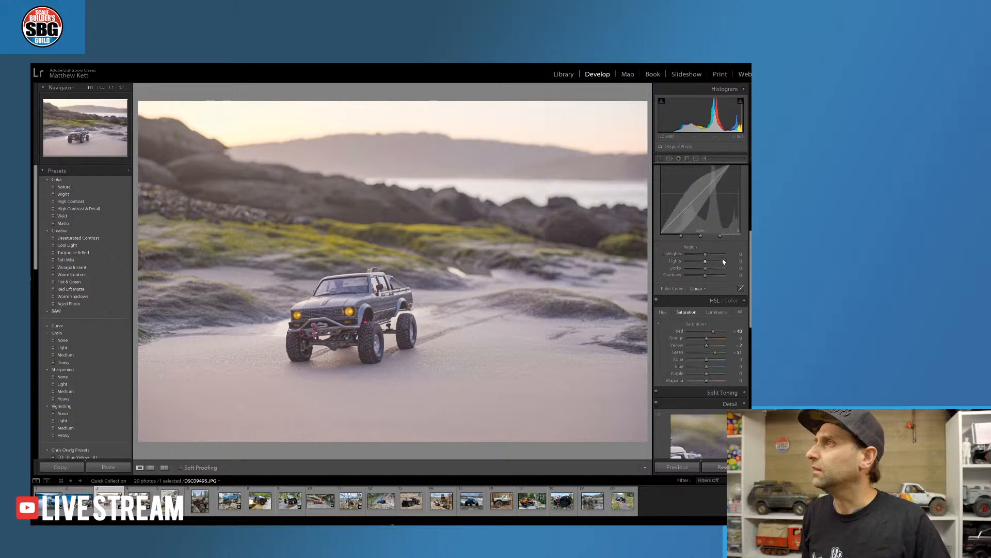
drag(706, 380, 715, 382)
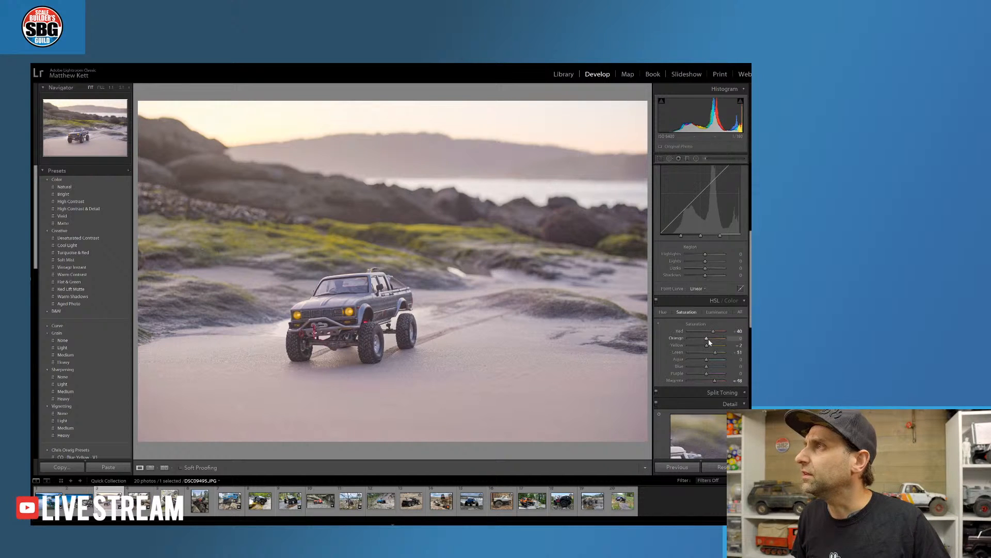
drag(707, 339, 714, 342)
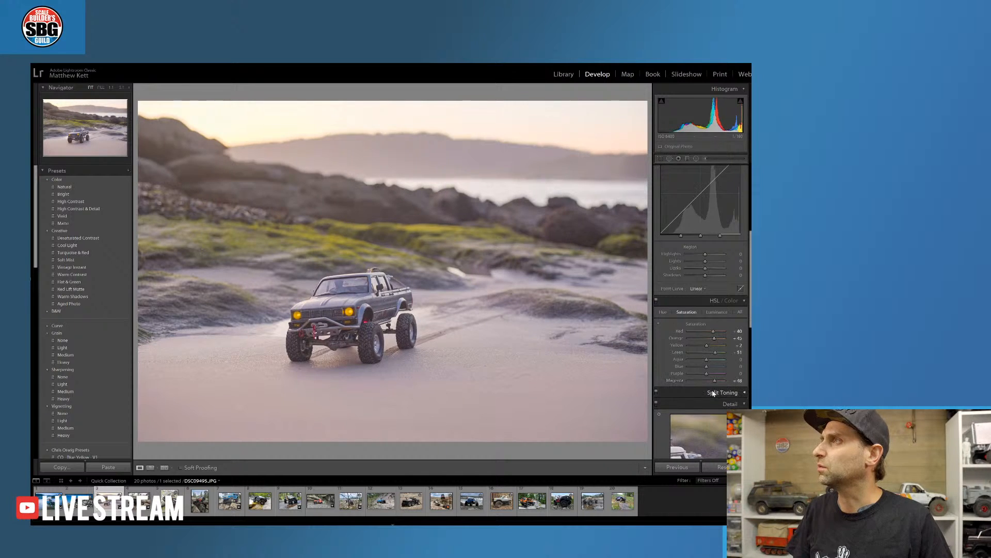
Lower the HSL luminance of orange to -11 in the beach photo
scroll(733, 316, down, 1)
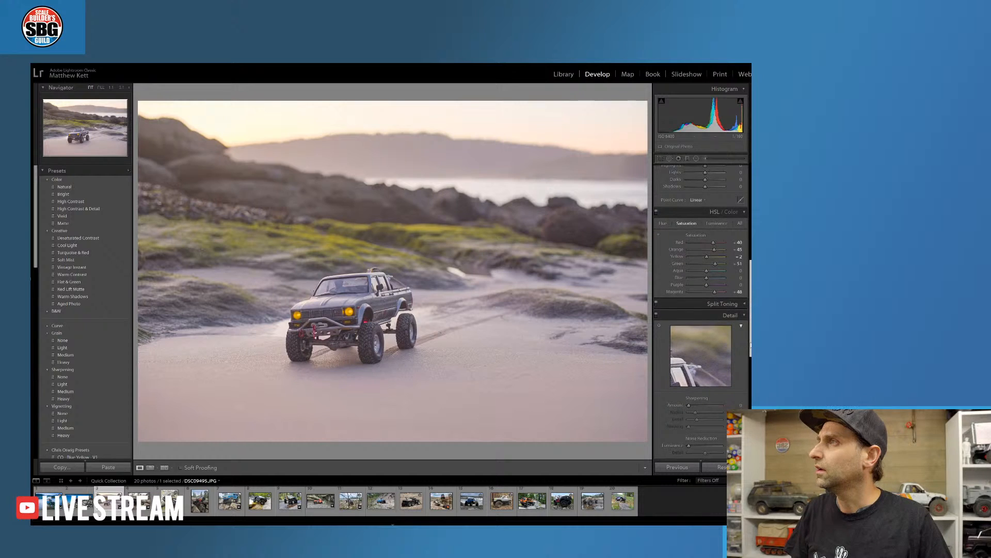
scroll(723, 316, up, 1)
click(716, 315)
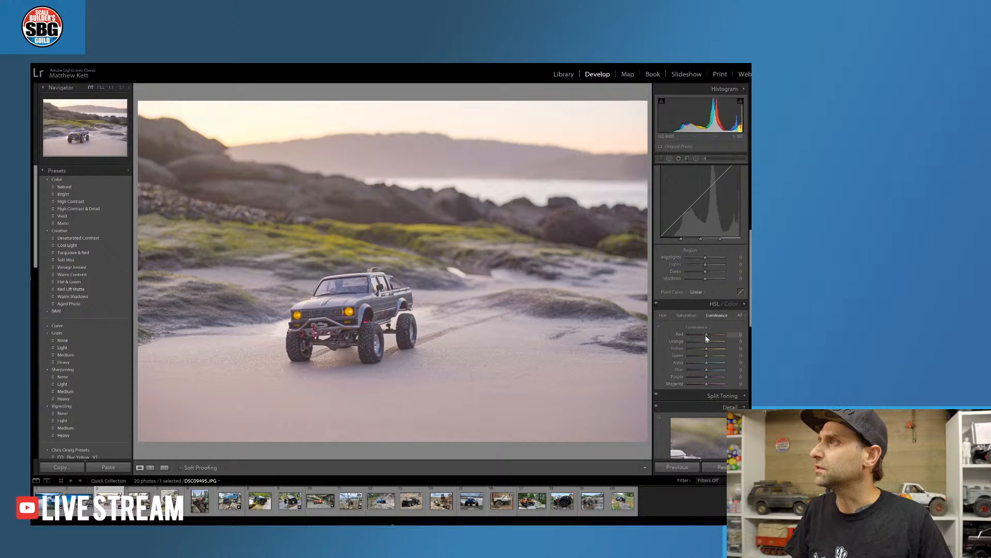
mouse_move(706, 342)
mouse_down()
mouse_move(716, 342)
mouse_move(703, 339)
mouse_up()
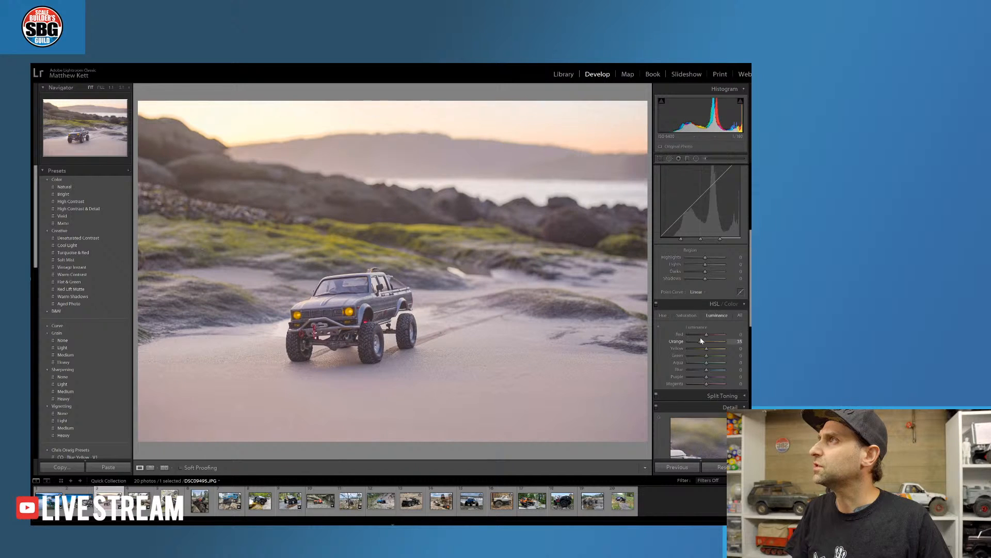
drag(700, 340, 704, 342)
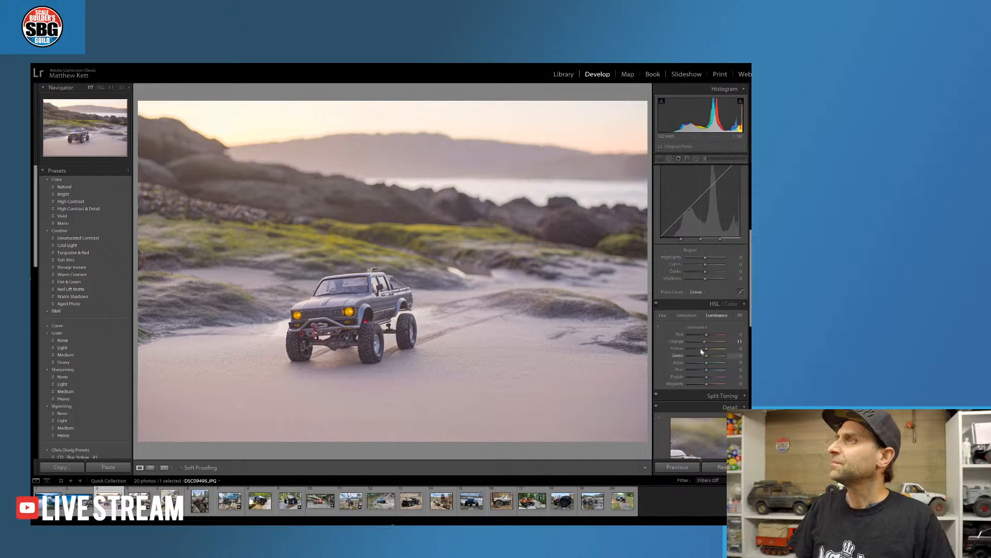
Lower the HSL luminance of red to -19 in the beach photo
drag(706, 335, 702, 341)
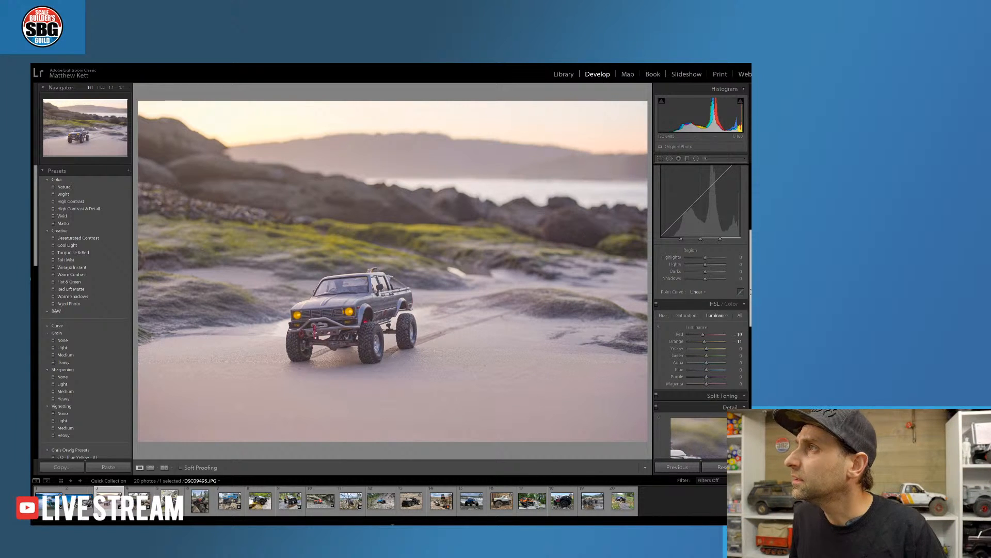
scroll(741, 358, down, 5)
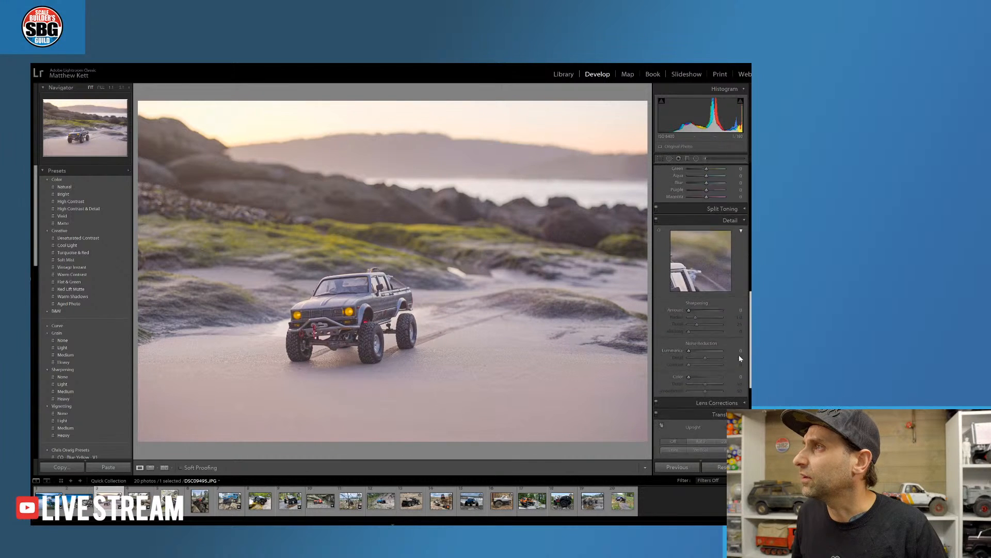
scroll(741, 358, down, 6)
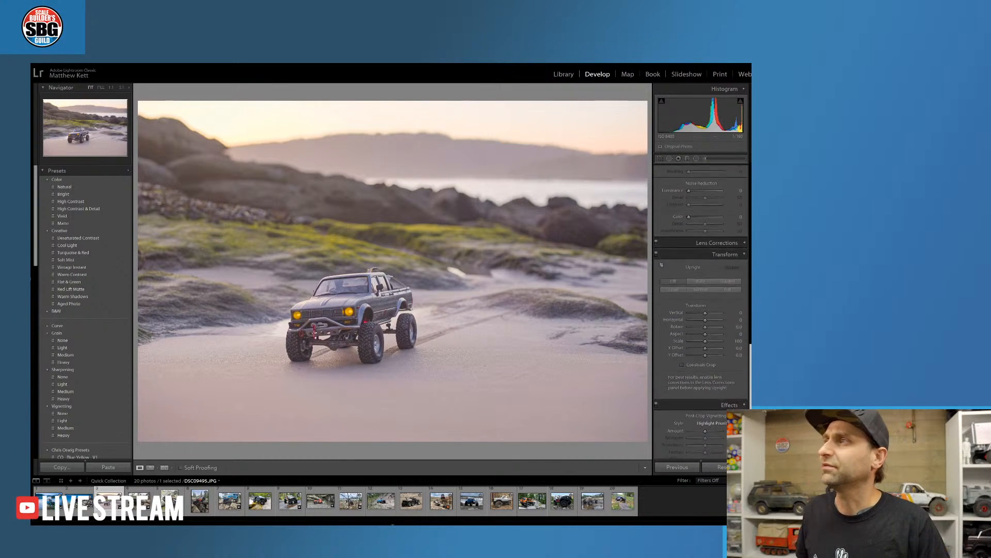
Try a tint of about +9 on the beach photo and return the tint to 0
scroll(741, 359, up, 15)
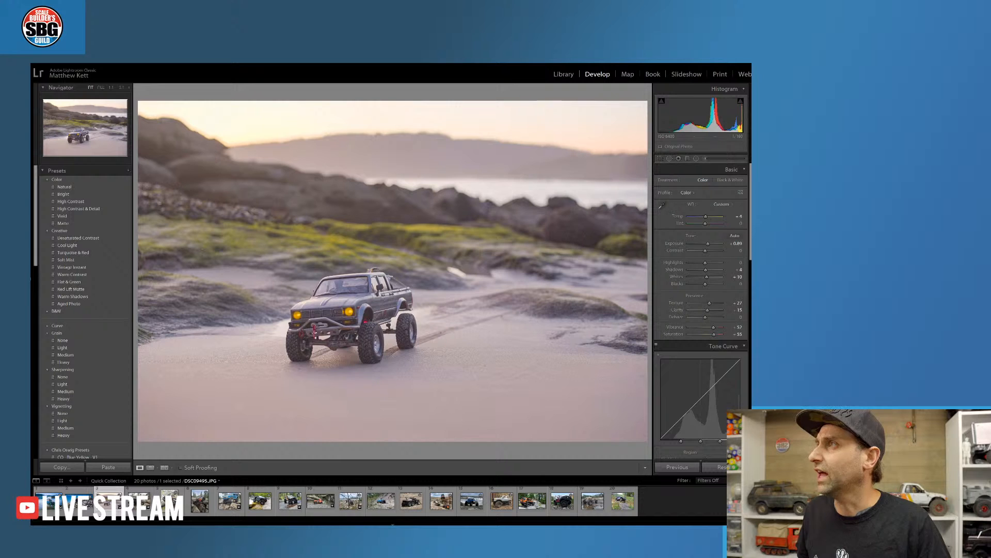
drag(705, 223, 706, 227)
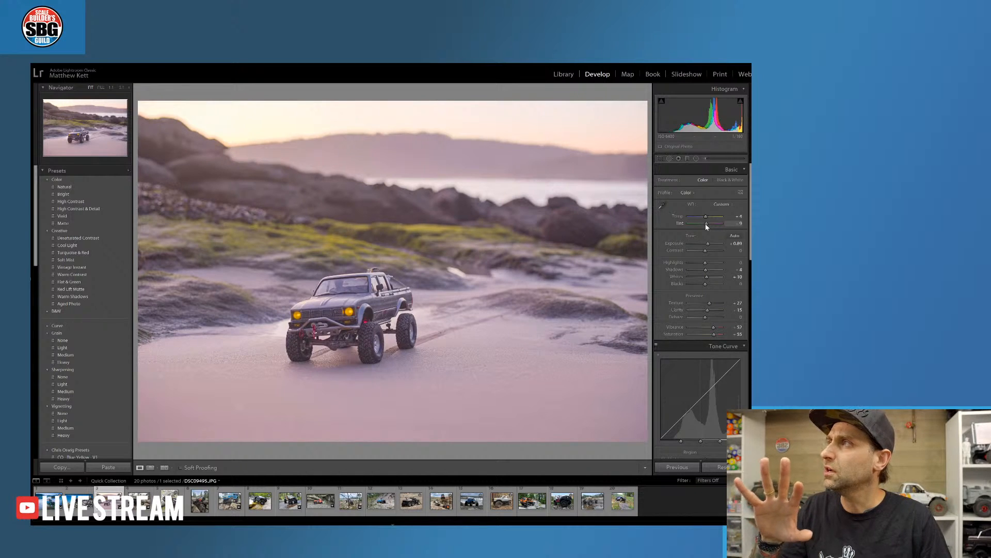
drag(707, 226, 705, 227)
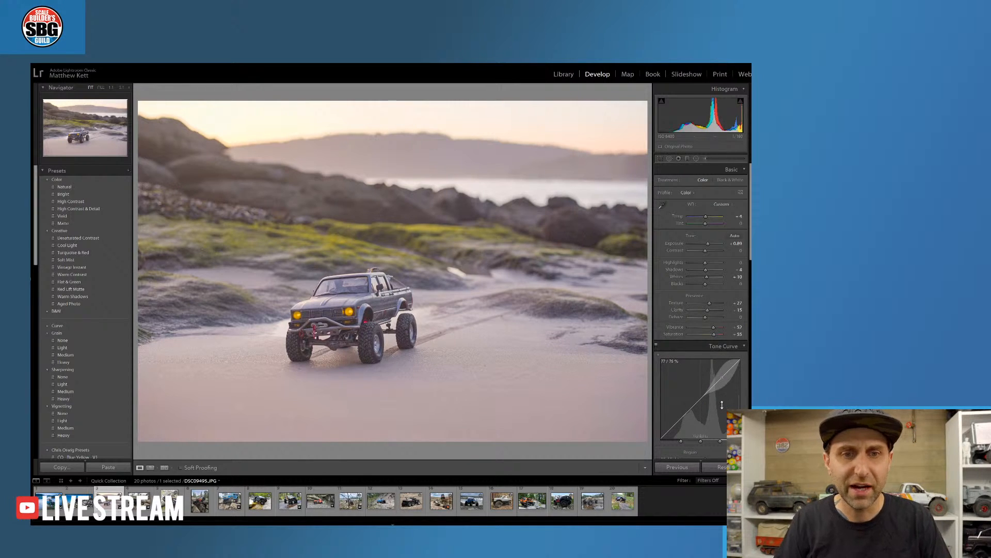
click(688, 159)
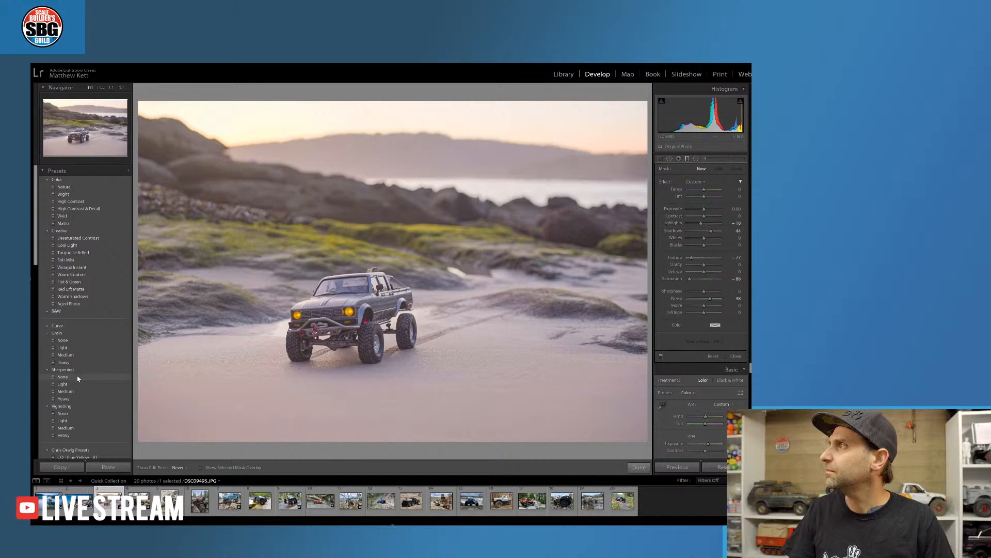
click(640, 468)
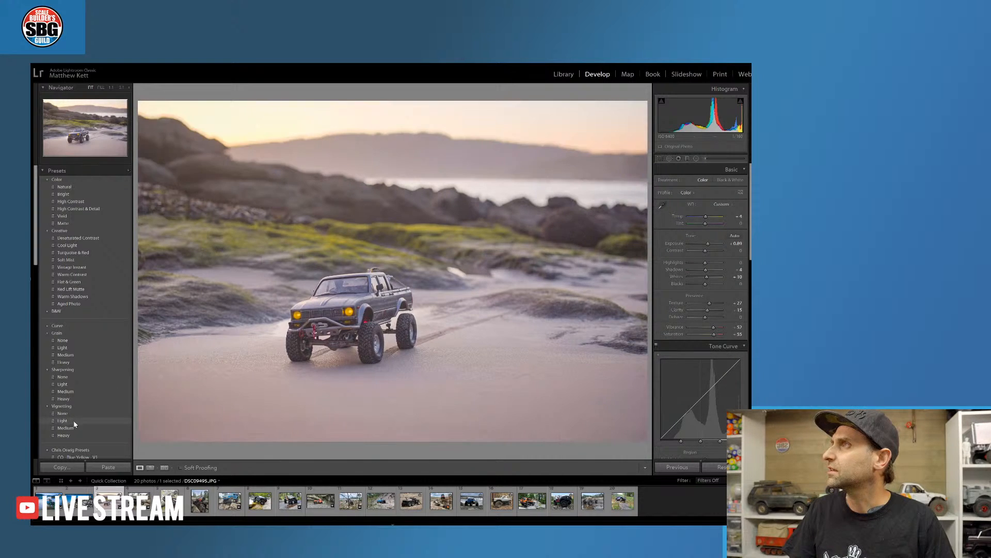
Apply the Light vignetting preset to the beach photo and restore its edits after viewing the unedited version
click(73, 421)
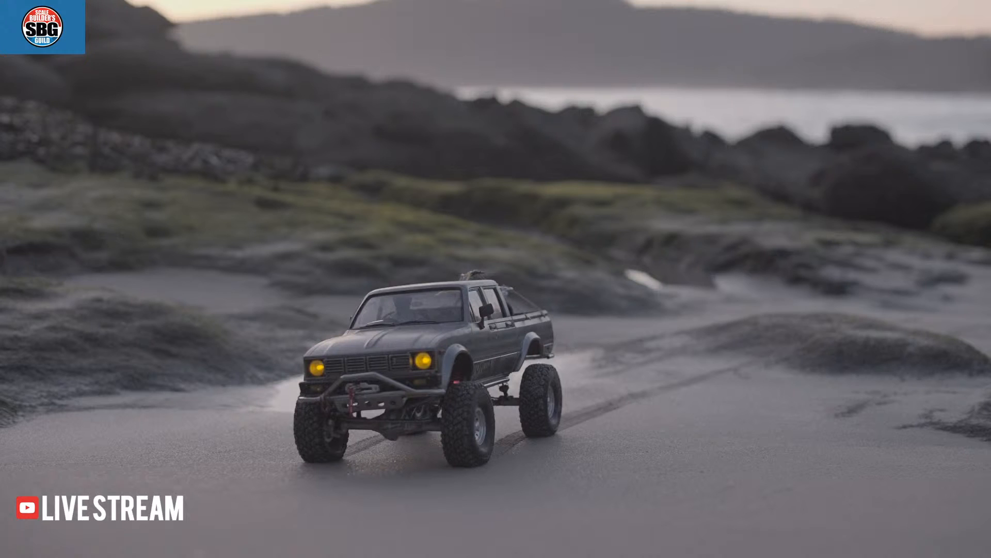
key(ctrl+z)
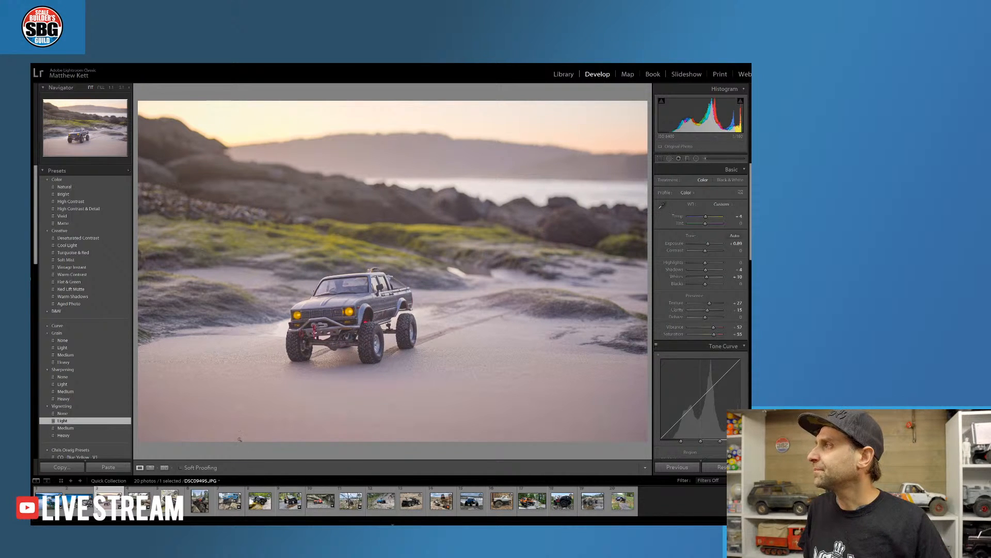
Open the military police truck photo and set temperature to +12, exposure to -0.50, highlights to -41 and shadows to +66
click(139, 500)
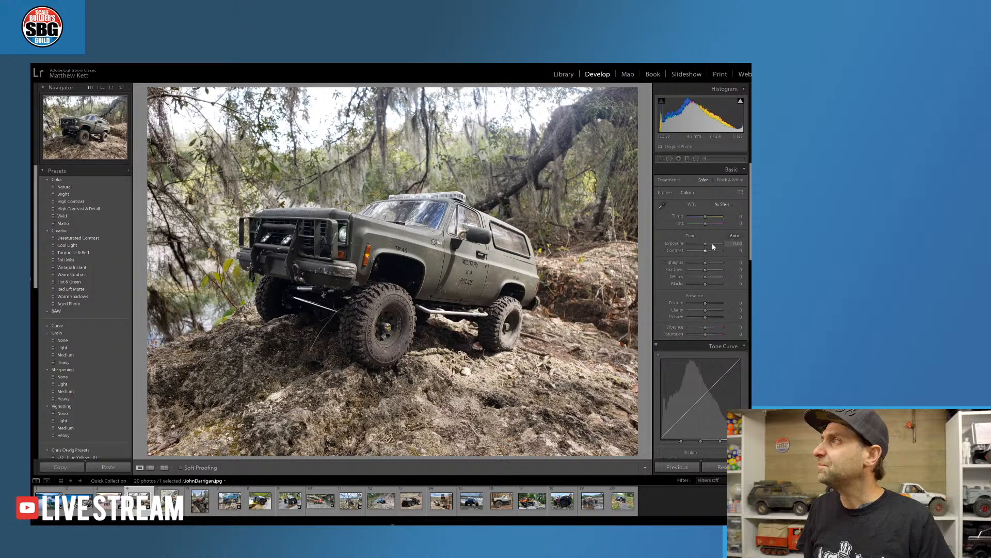
drag(705, 217, 704, 244)
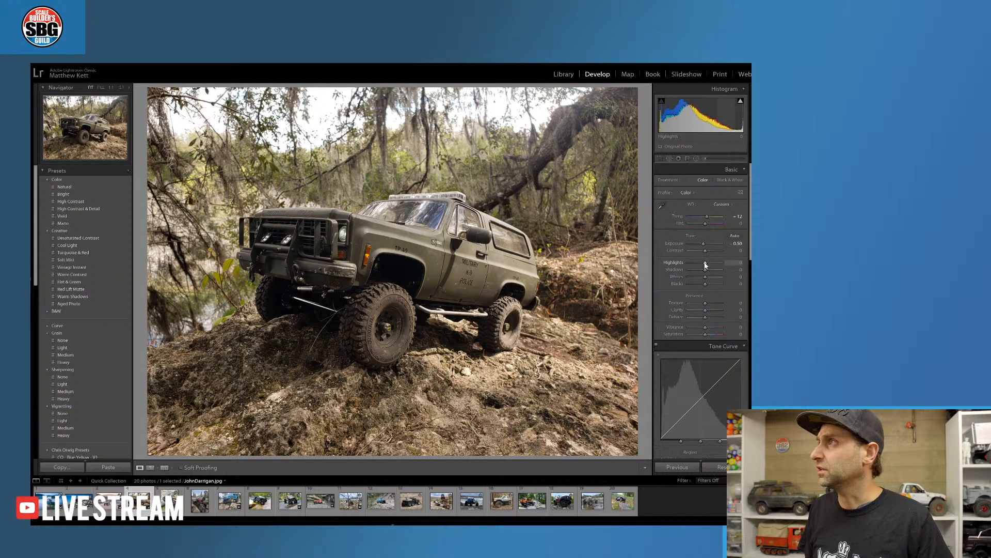
mouse_move(705, 264)
mouse_down()
mouse_move(697, 264)
mouse_move(716, 271)
mouse_up()
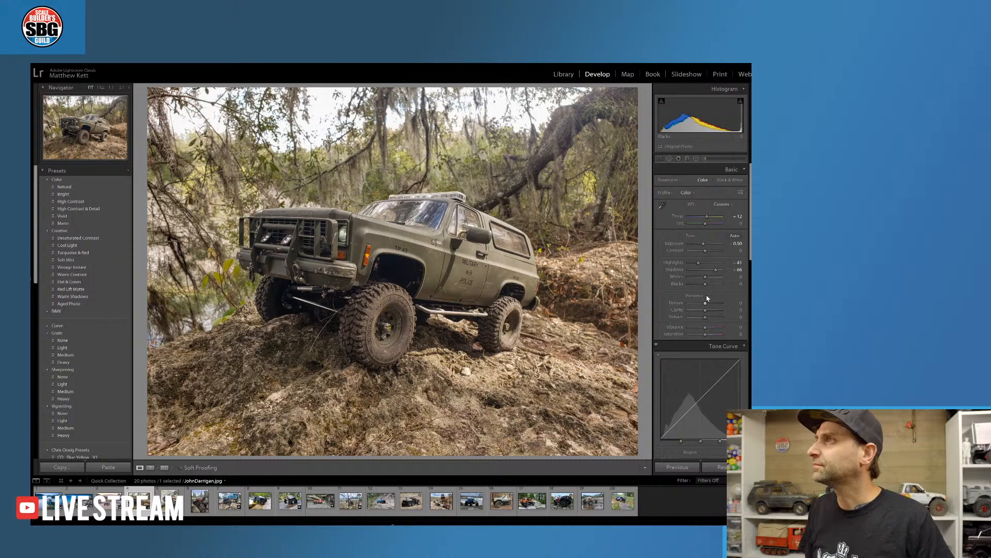
Set the military truck photo's texture to +40 and clarity to +35, and apply the Heavy sharpening preset
drag(706, 306, 711, 312)
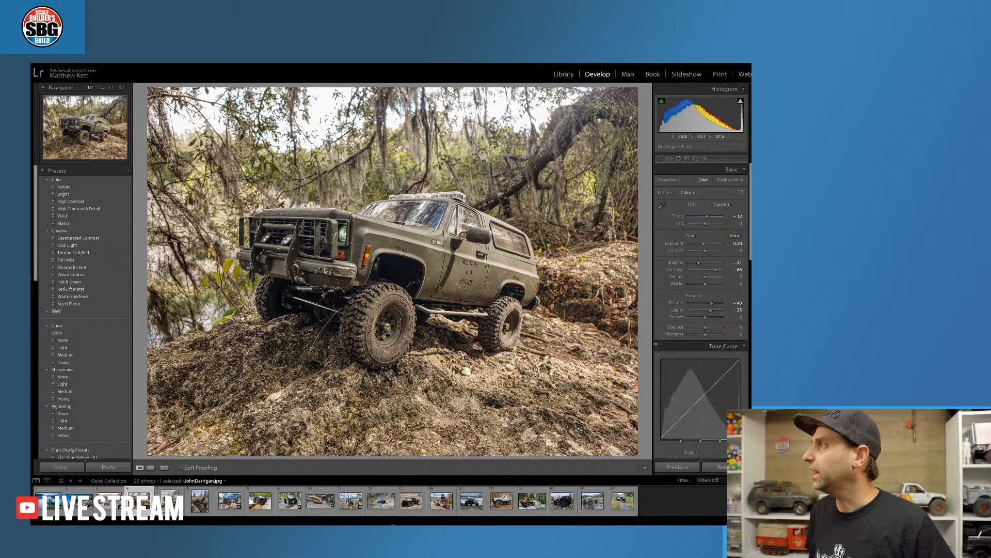
click(75, 401)
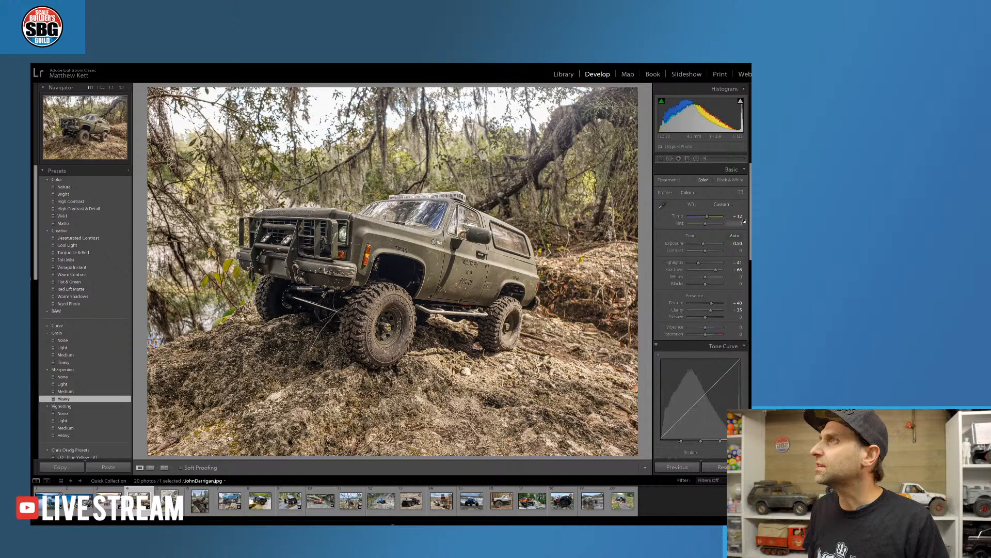
Try a graduated filter over the trees and sky with texture -40, saturation 10 and exposure about -1.02, and delete it
click(686, 160)
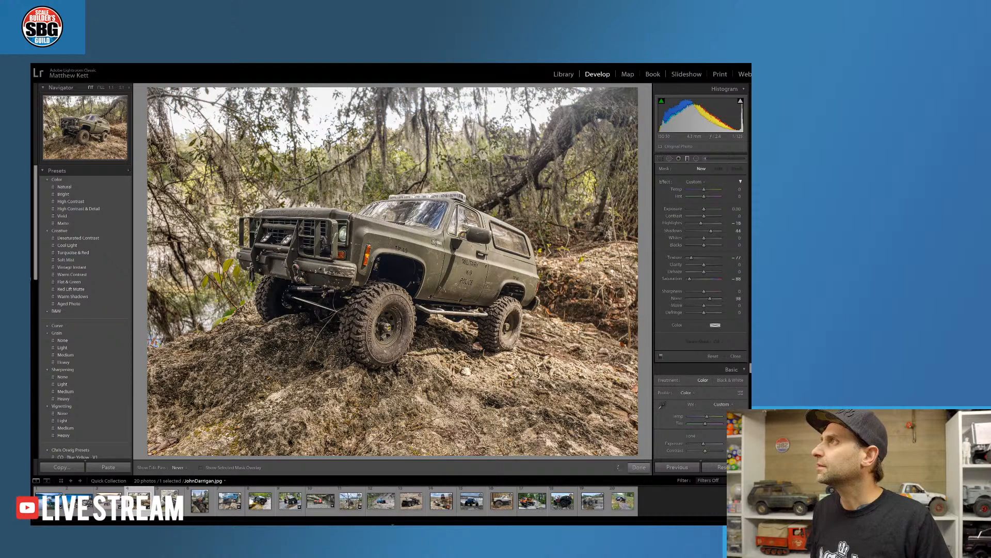
click(390, 184)
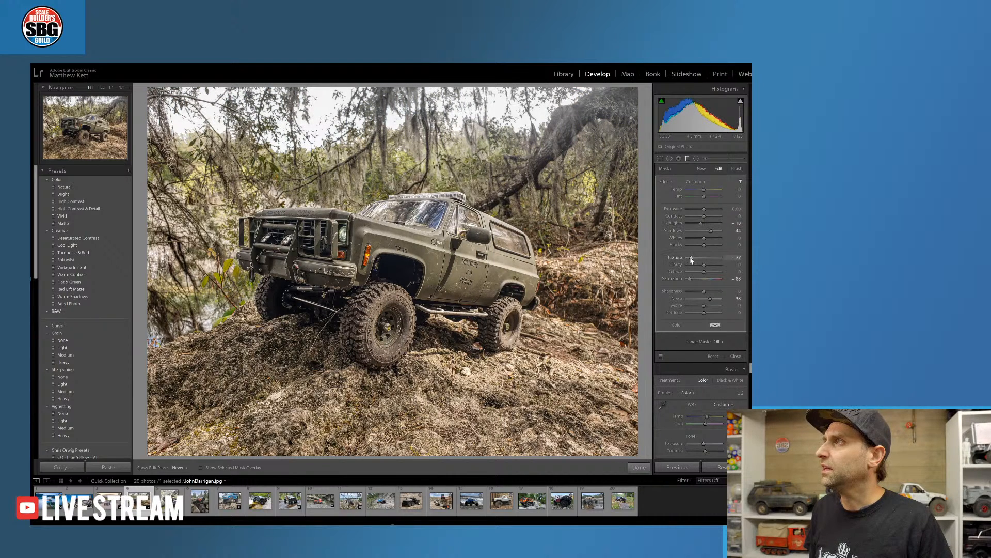
drag(691, 259, 706, 279)
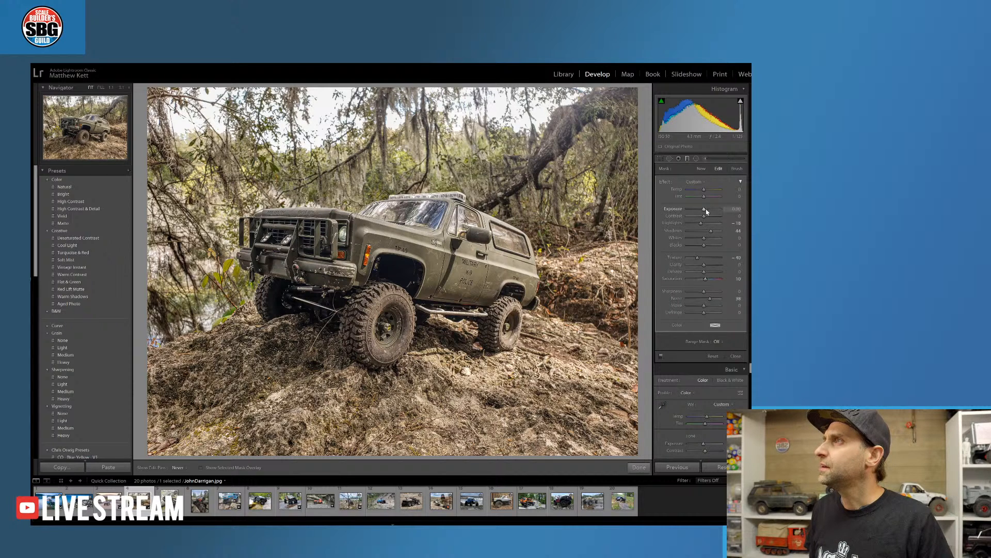
drag(704, 209, 700, 208)
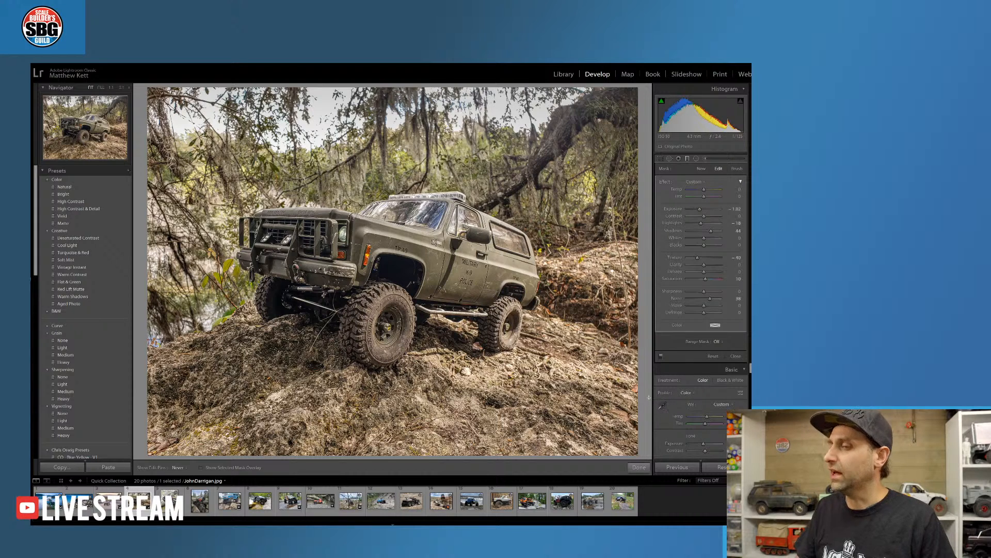
key(Delete)
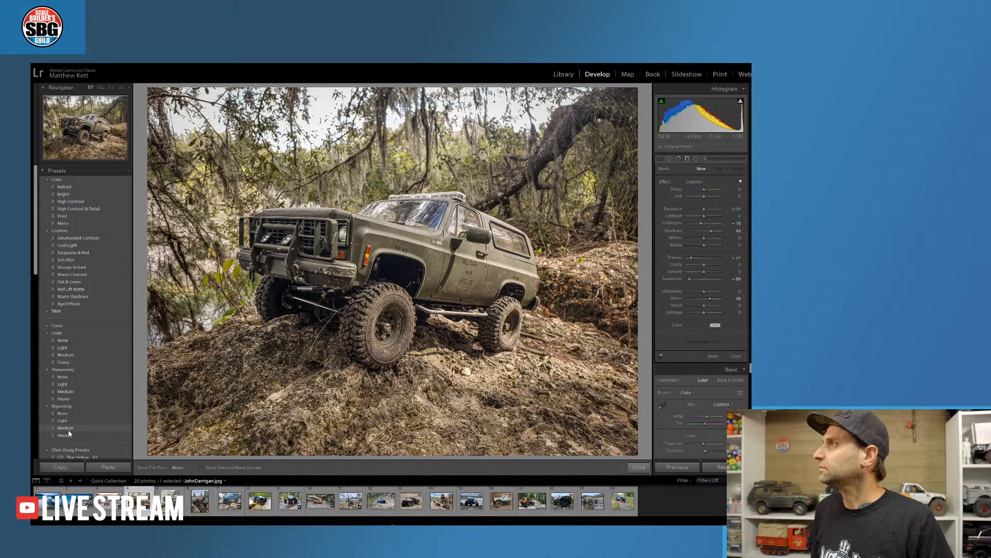
Apply the Medium vignetting preset to the military truck photo and raise its saturation to +33
click(114, 427)
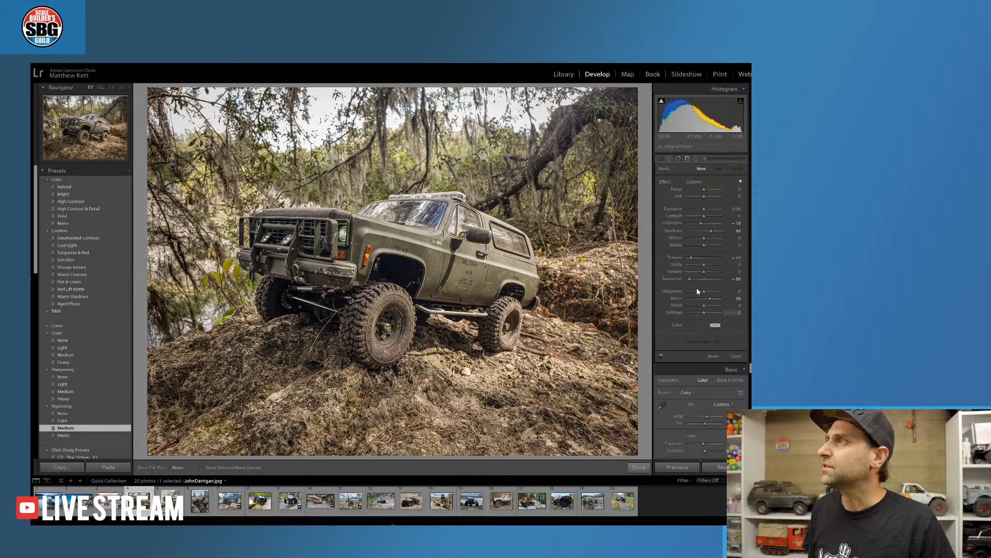
click(640, 468)
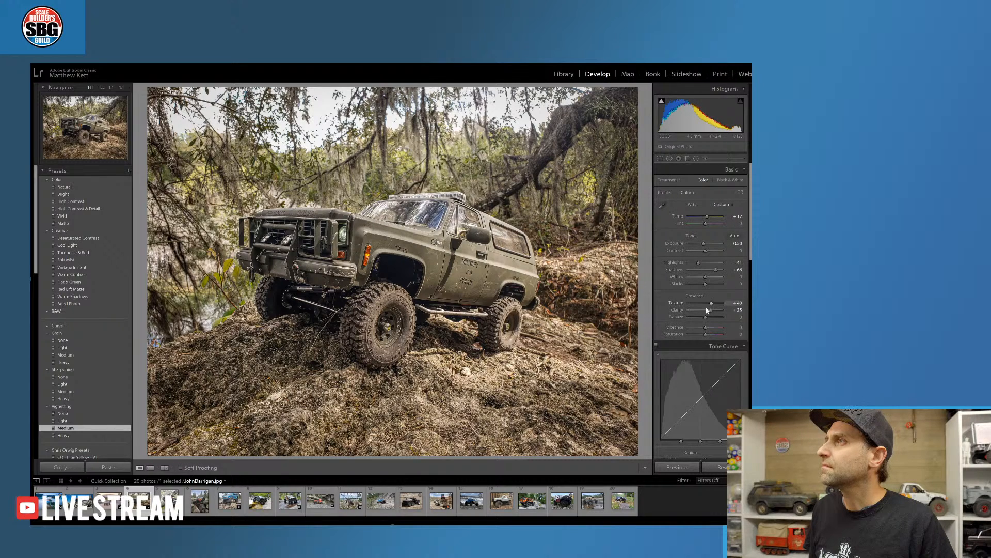
drag(706, 335, 712, 335)
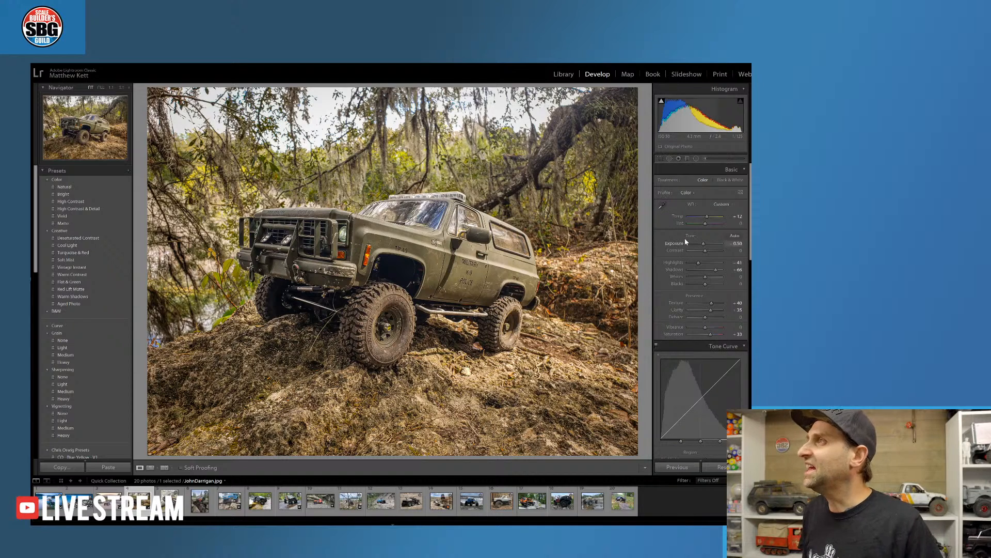
scroll(747, 279, down, 3)
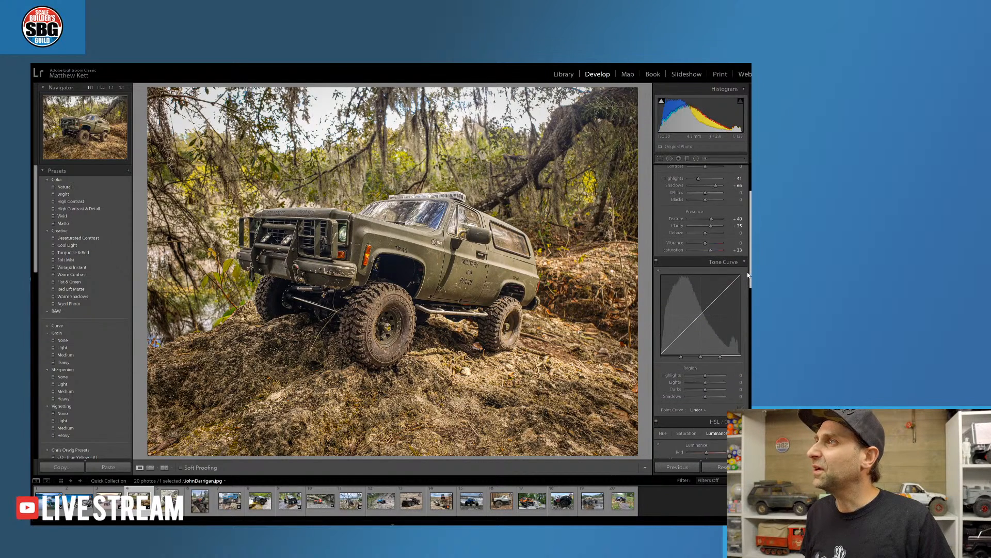
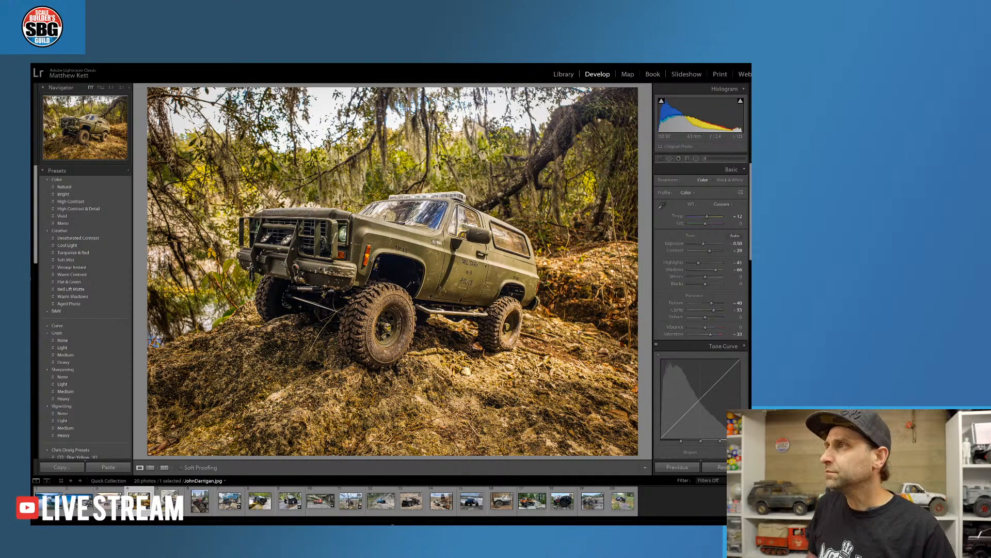
Reset the military truck photo to compare it with the original, and undo the reset
click(718, 469)
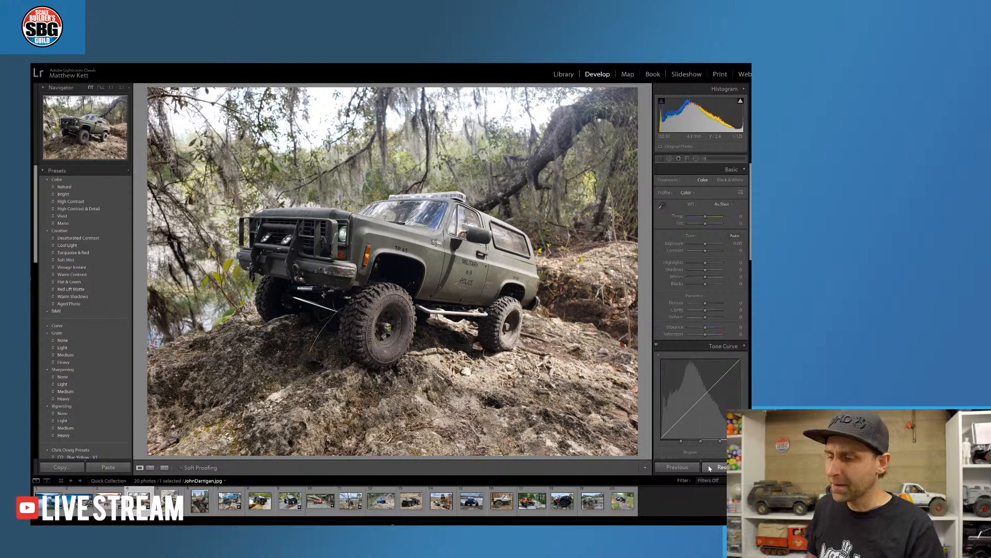
key(ctrl+z)
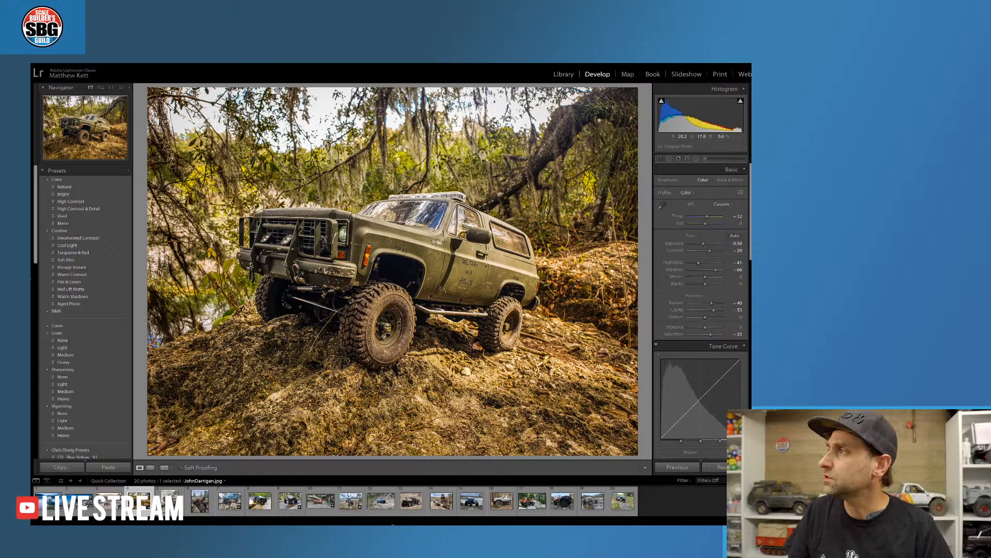
Open the photo of the orange crawler on the rocks and warm its temperature to +13
click(170, 500)
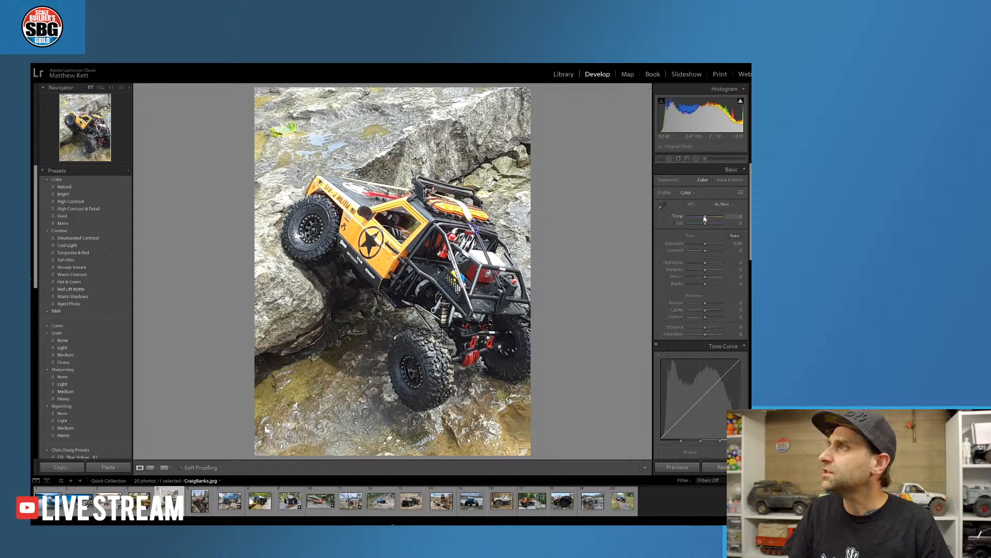
drag(704, 218, 706, 218)
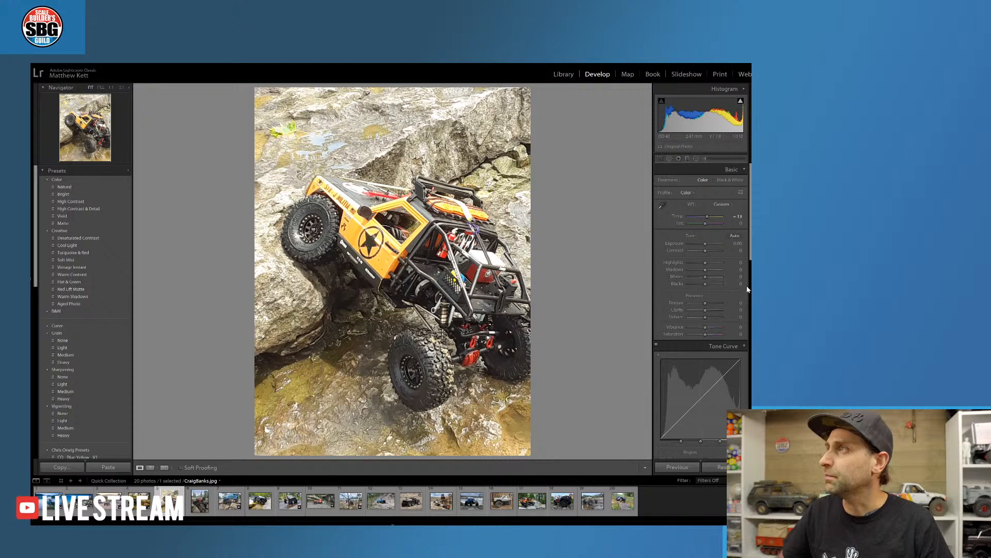
Add a graduated filter over the upper rocks with temperature 29, exposure about -0.3, shadows near 0, texture 50 and saturation 10
click(685, 162)
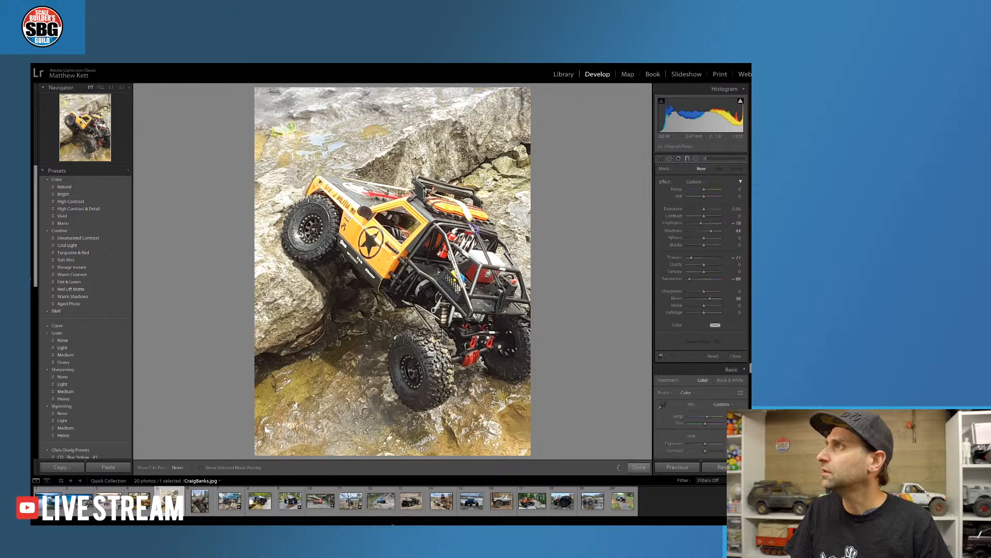
drag(422, 157, 423, 163)
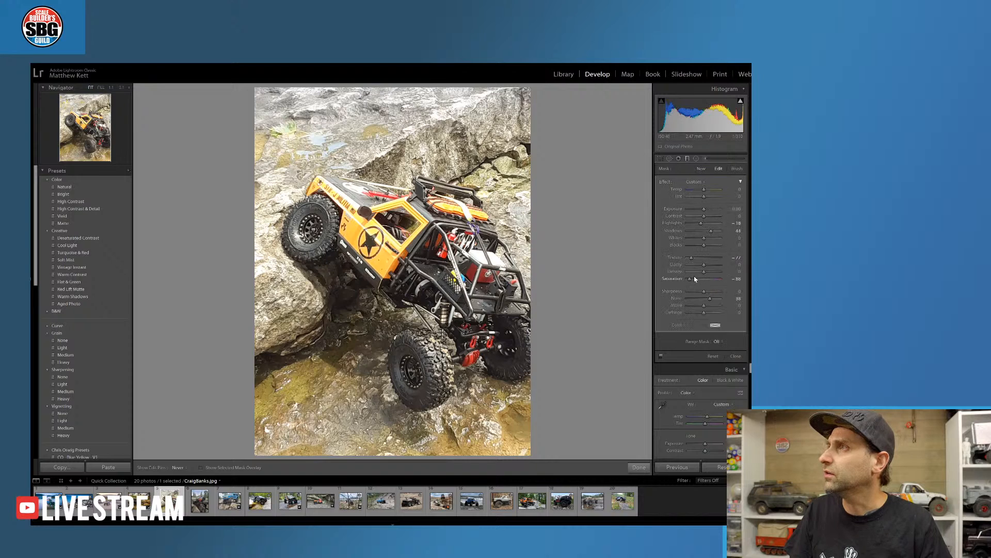
drag(691, 281, 714, 261)
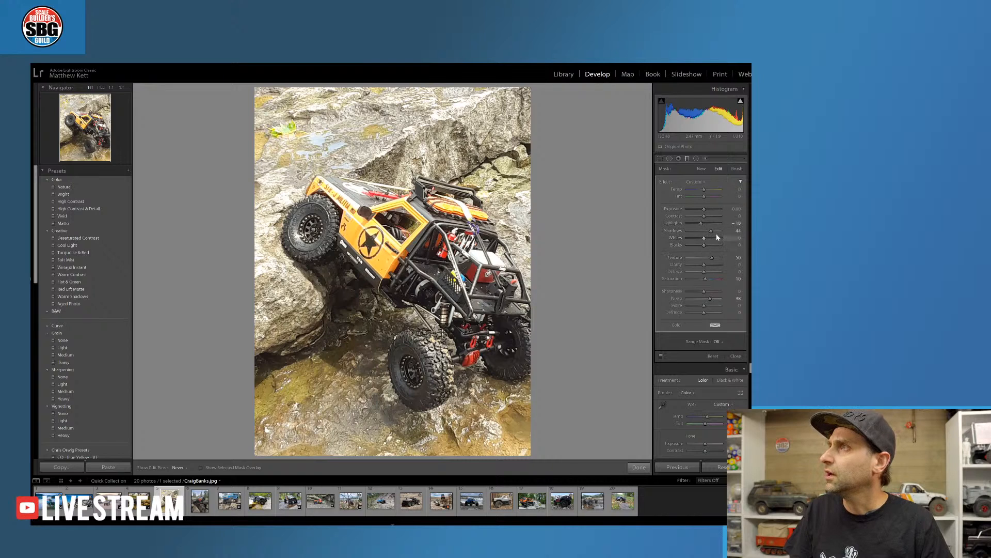
drag(712, 232, 709, 191)
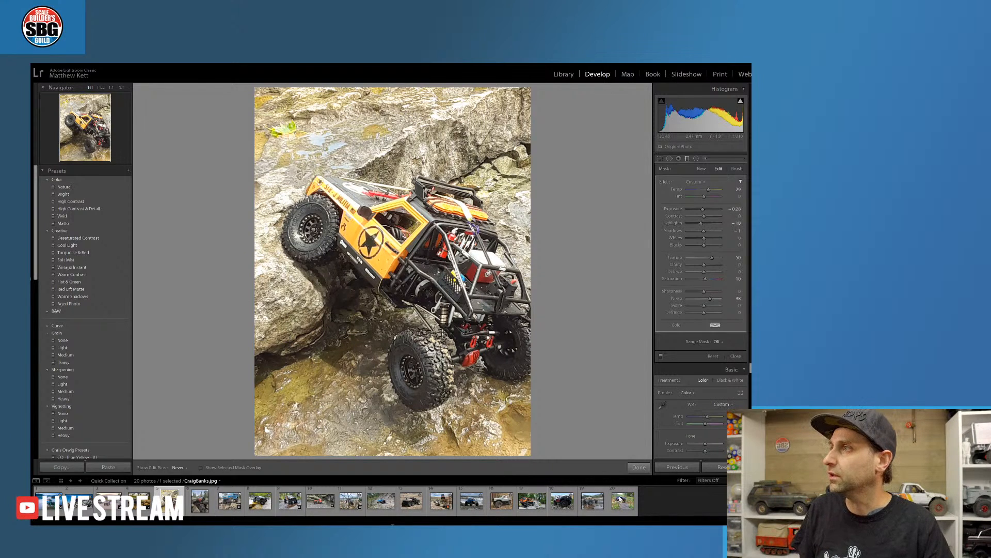
click(639, 466)
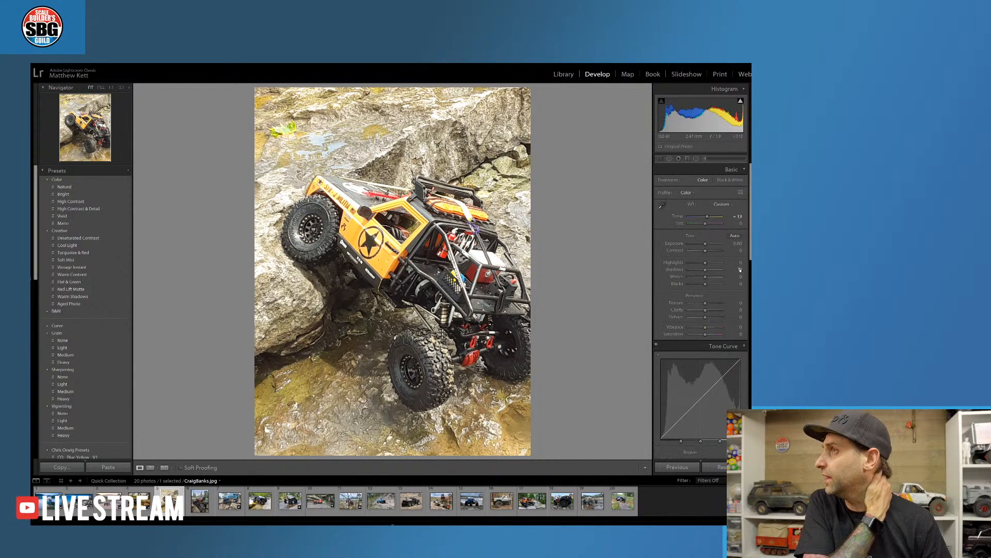
Set the orange crawler photo's shadows to -16 and vibrance to +29, with luminance at +15 for red, +24 for orange and -35 for yellow
drag(706, 272, 702, 269)
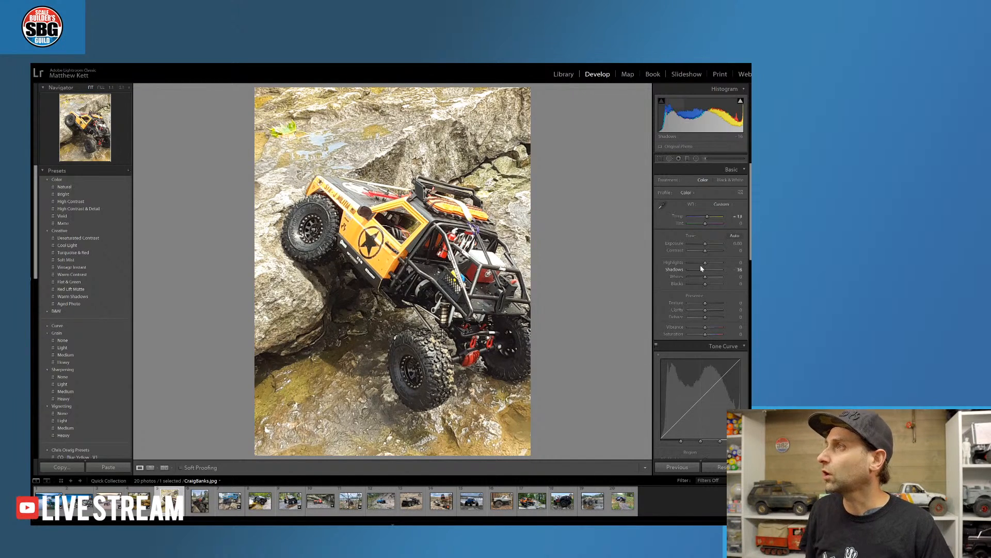
drag(706, 327, 712, 328)
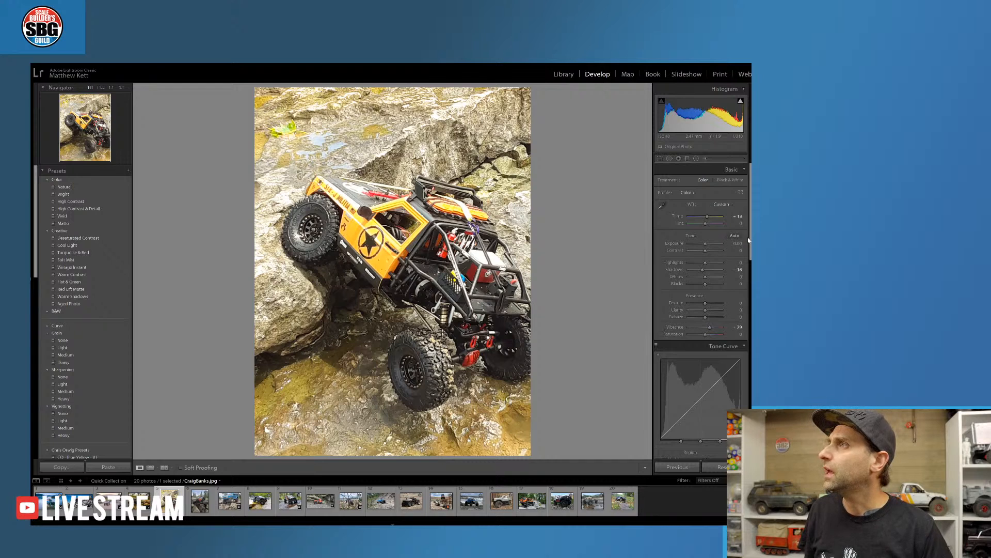
drag(749, 240, 750, 323)
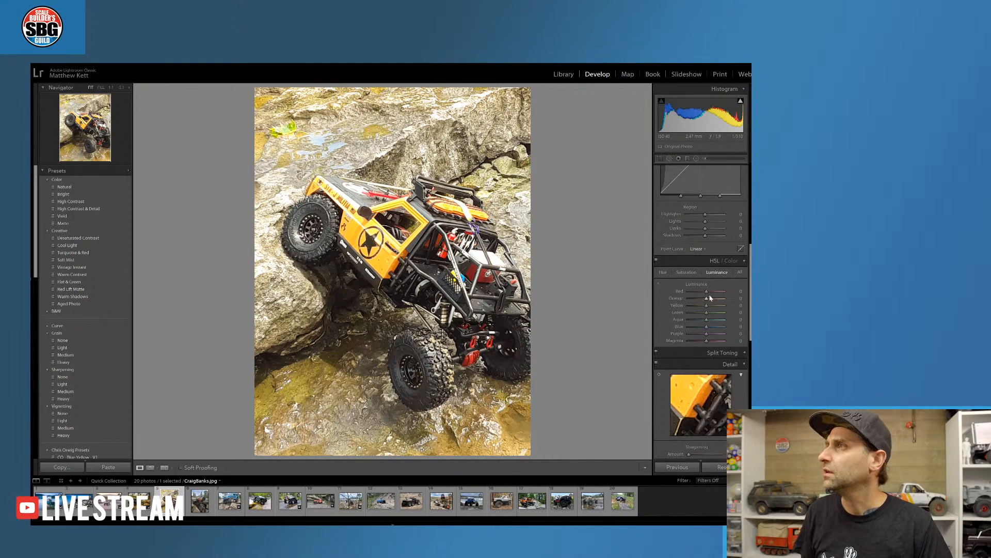
mouse_move(705, 293)
mouse_down()
mouse_move(714, 306)
mouse_move(701, 306)
mouse_up()
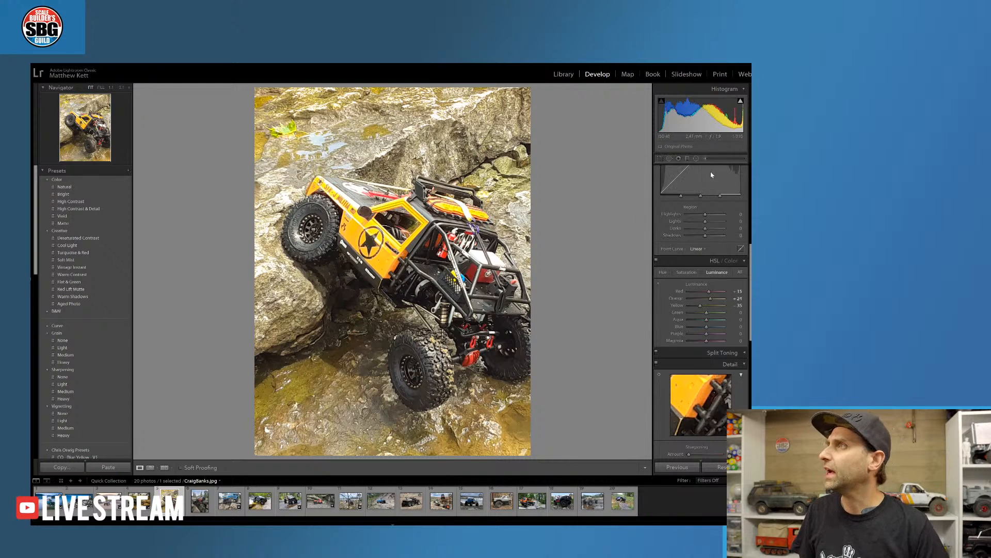
Add a tilted elliptical radial filter around the orange crawler and invert it so the effect applies inside the ellipse
click(696, 158)
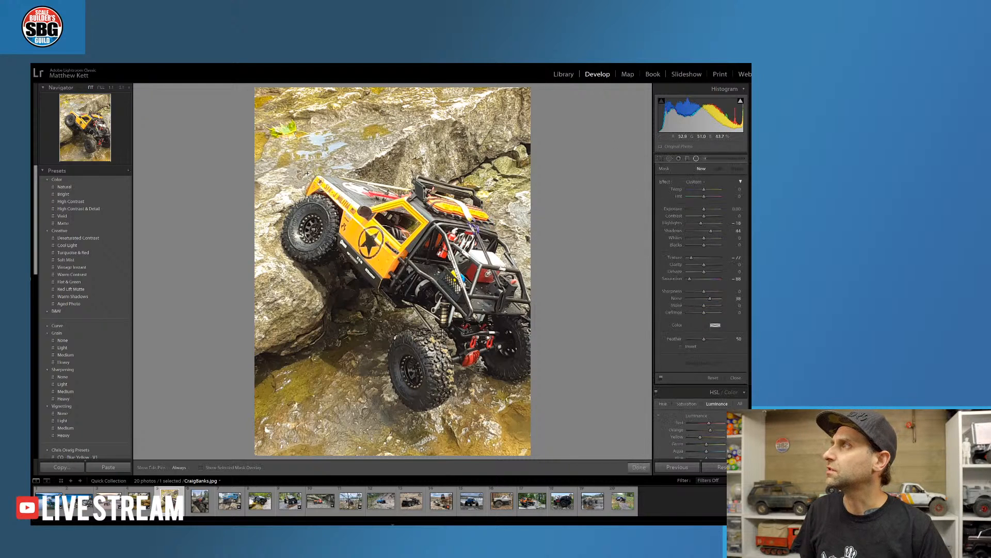
drag(308, 173, 175, 298)
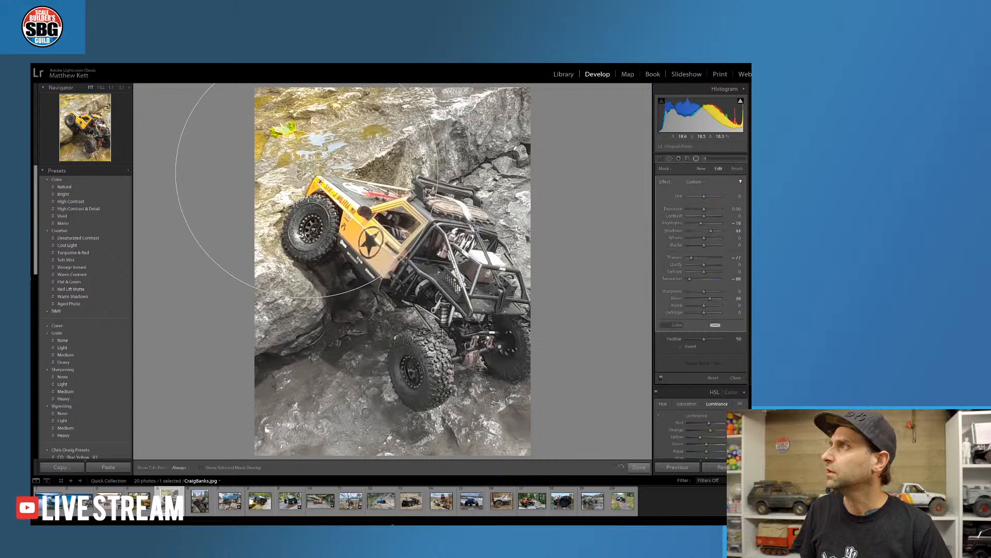
drag(403, 266, 467, 340)
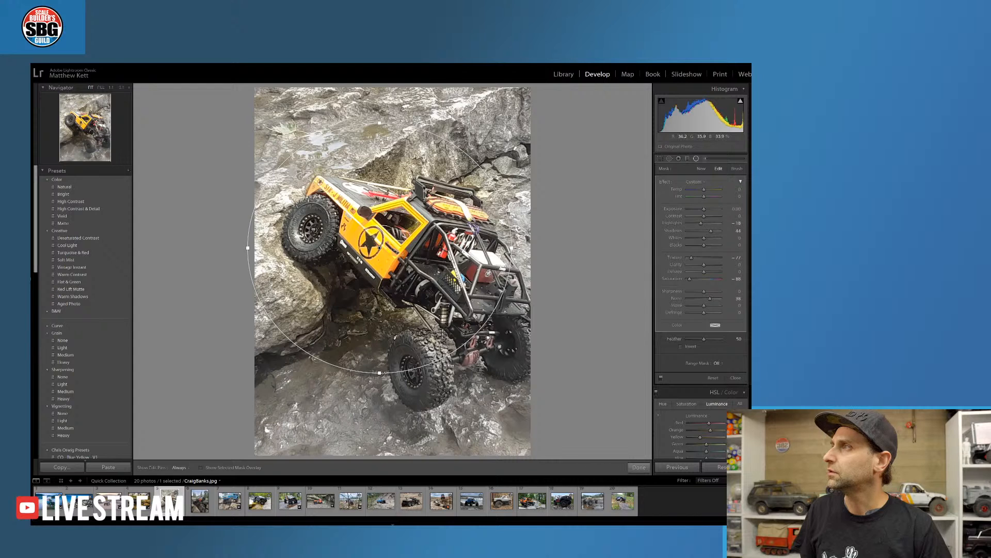
drag(380, 372, 375, 387)
drag(246, 248, 277, 248)
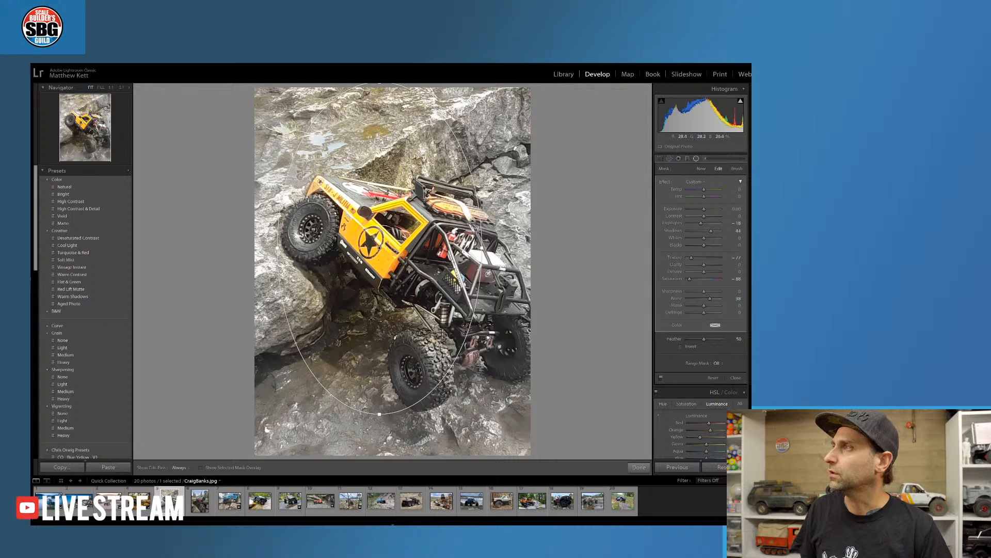
drag(379, 421, 555, 356)
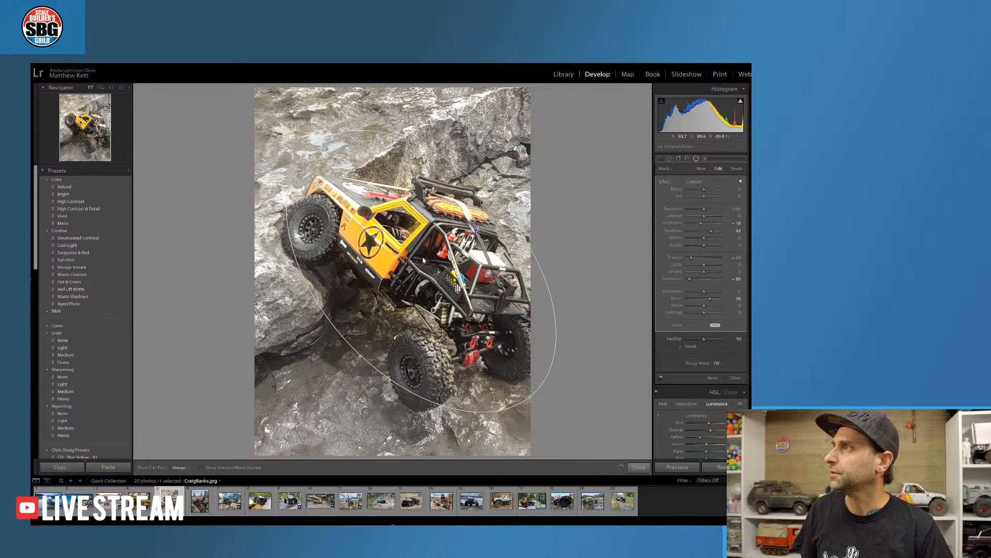
click(680, 346)
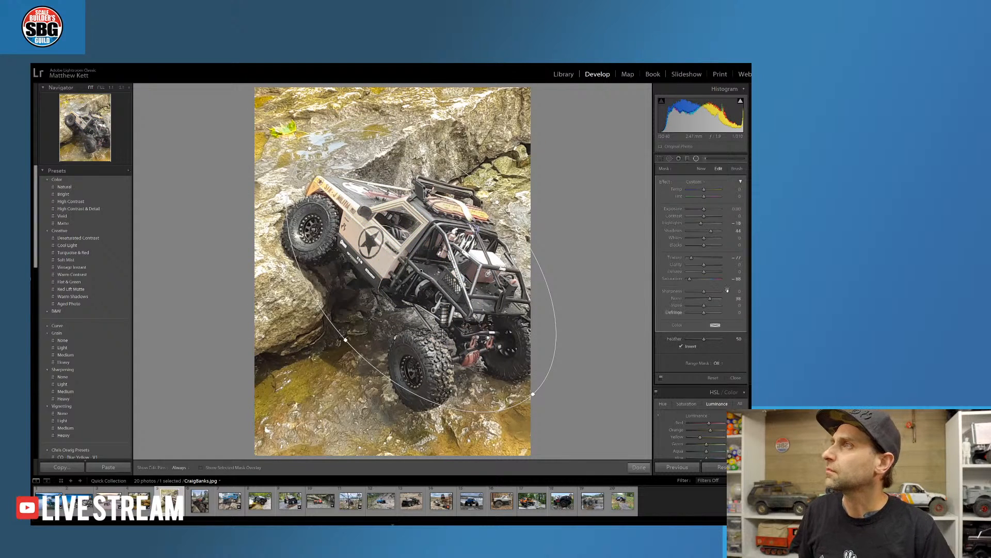
Set the radial filter's saturation to 15, texture to about 58, clarity to about 50 and shadows to about 19, and apply the Heavy vignetting preset
drag(690, 278, 714, 267)
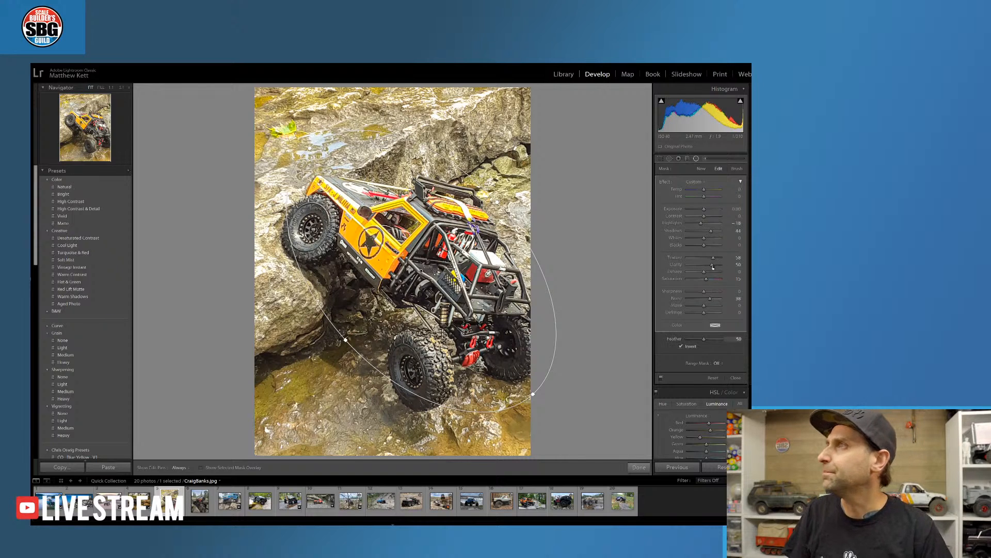
drag(711, 230, 708, 232)
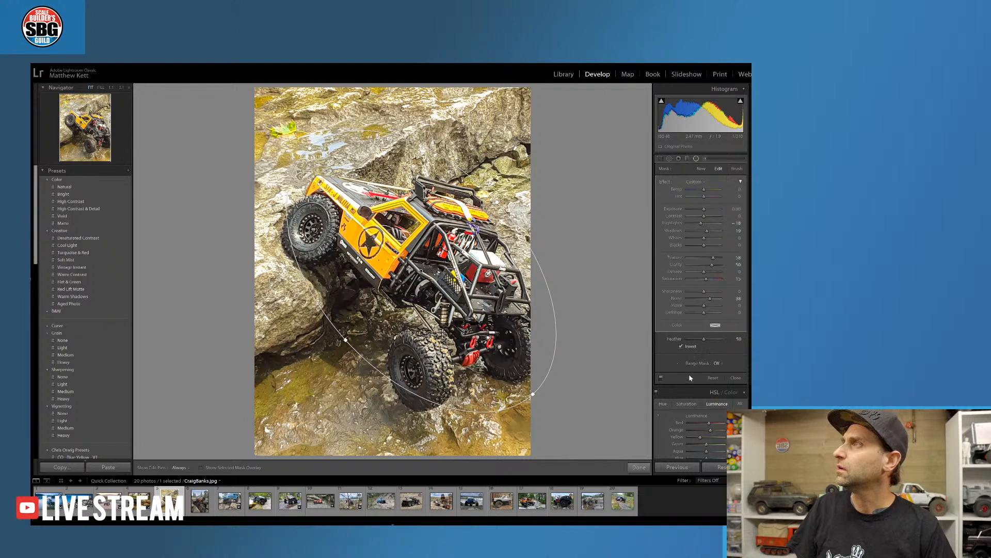
click(639, 467)
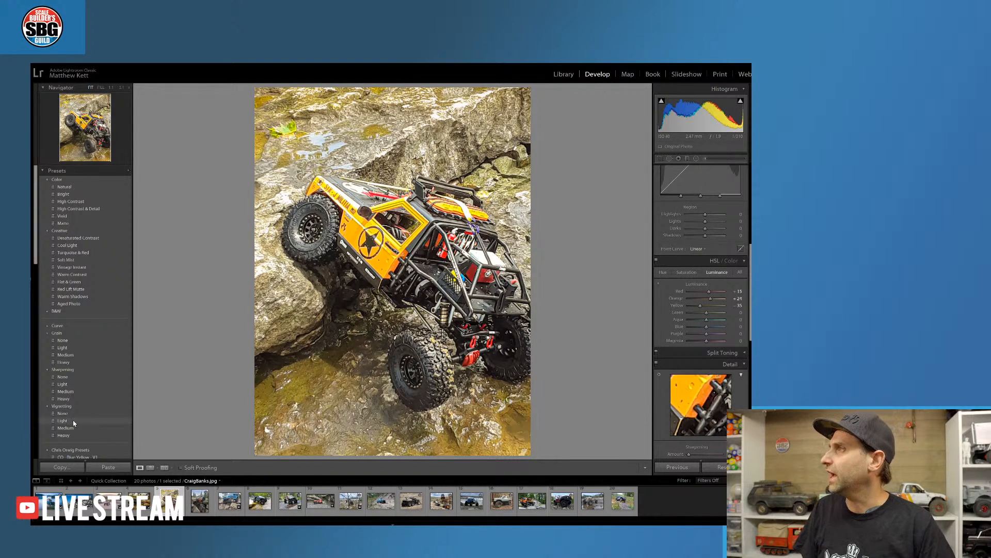
click(65, 435)
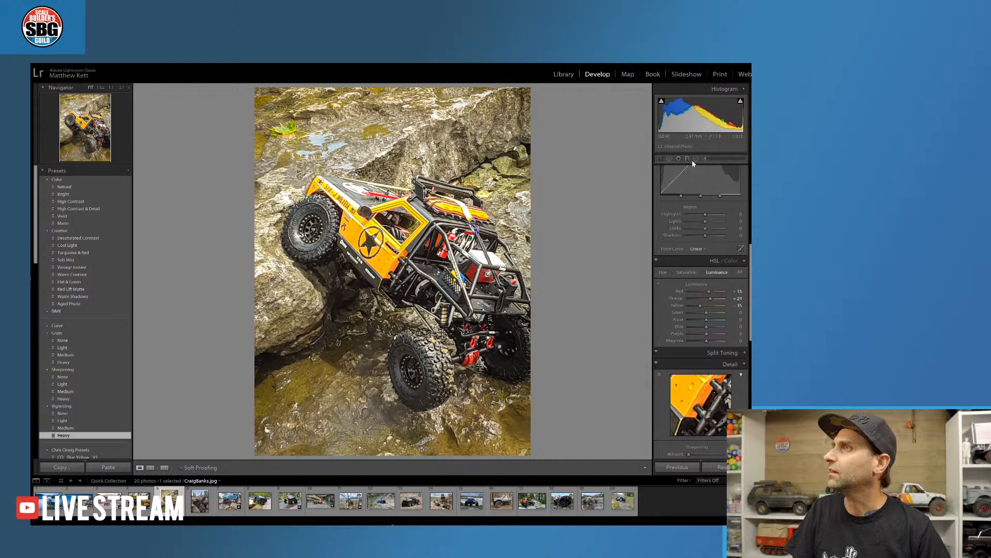
click(705, 159)
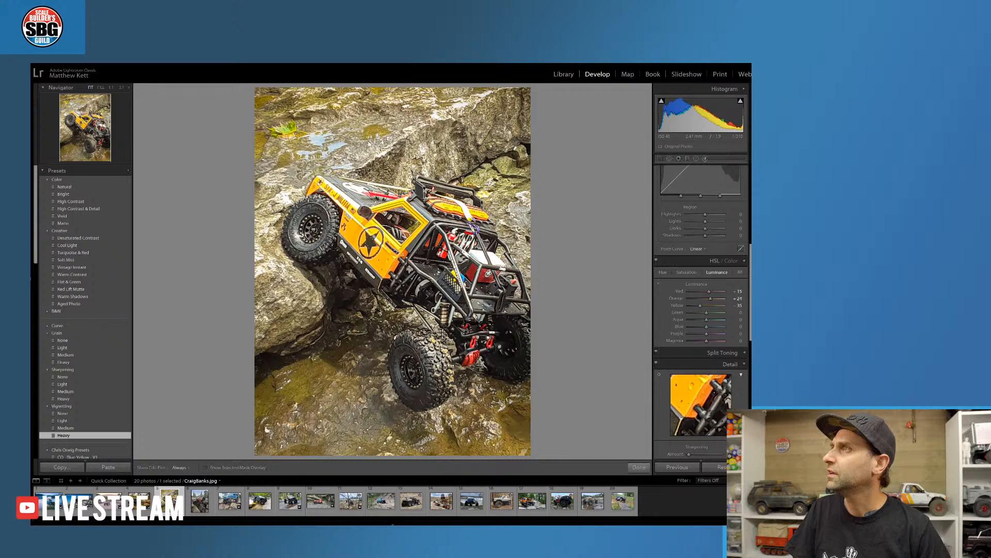
key(h)
click(273, 128)
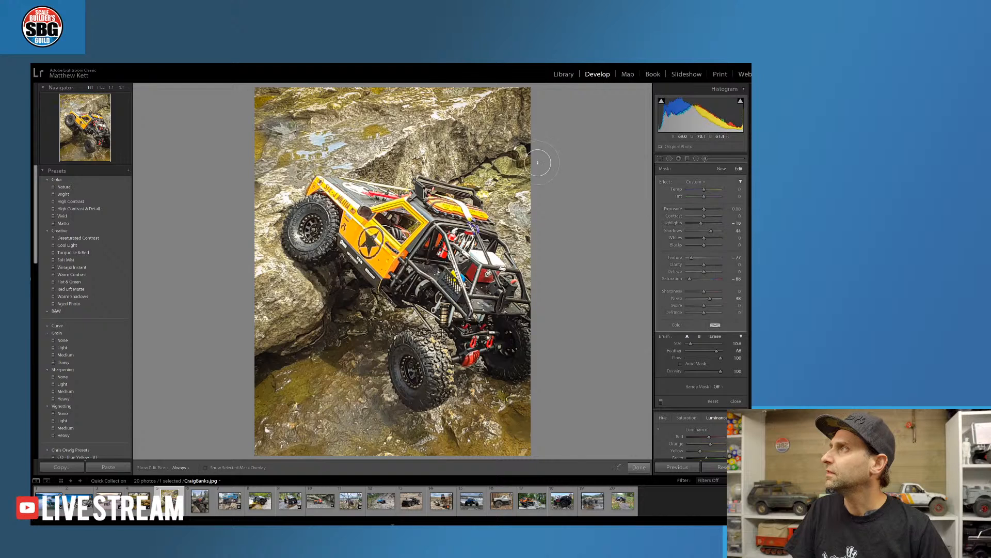
key(ctrl+z)
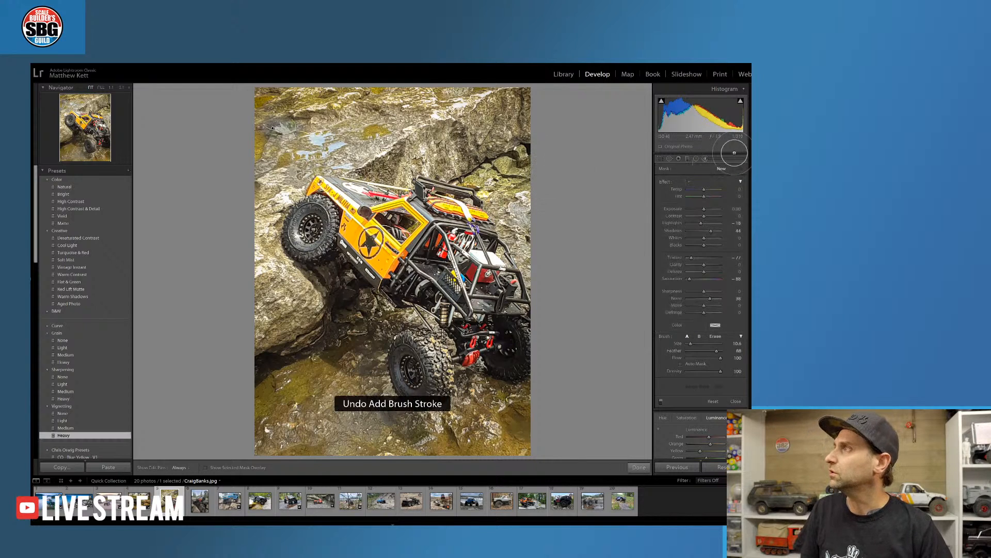
Remove the yellow-green leaf from the rocks above the crawler with the Spot Removal tool in Heal mode
click(670, 159)
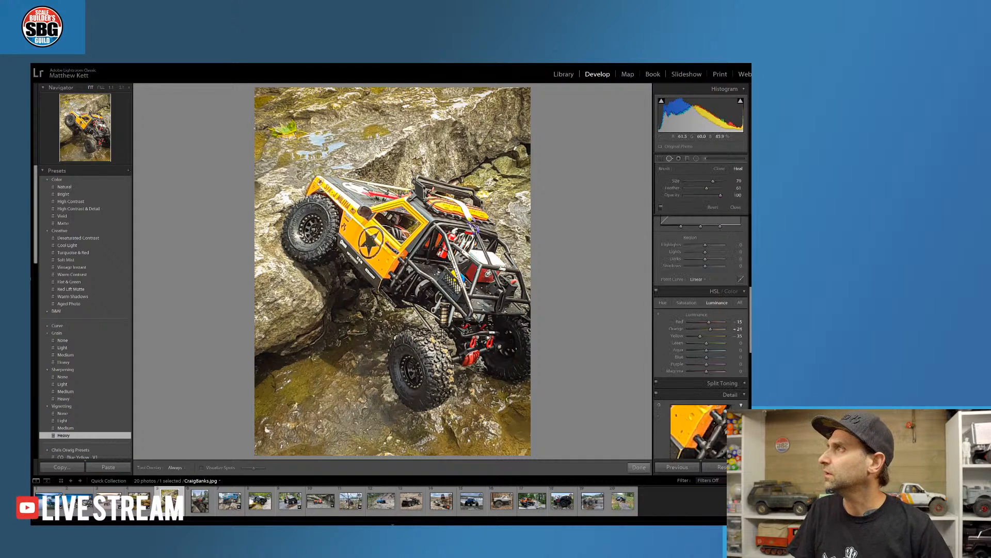
drag(260, 126, 304, 130)
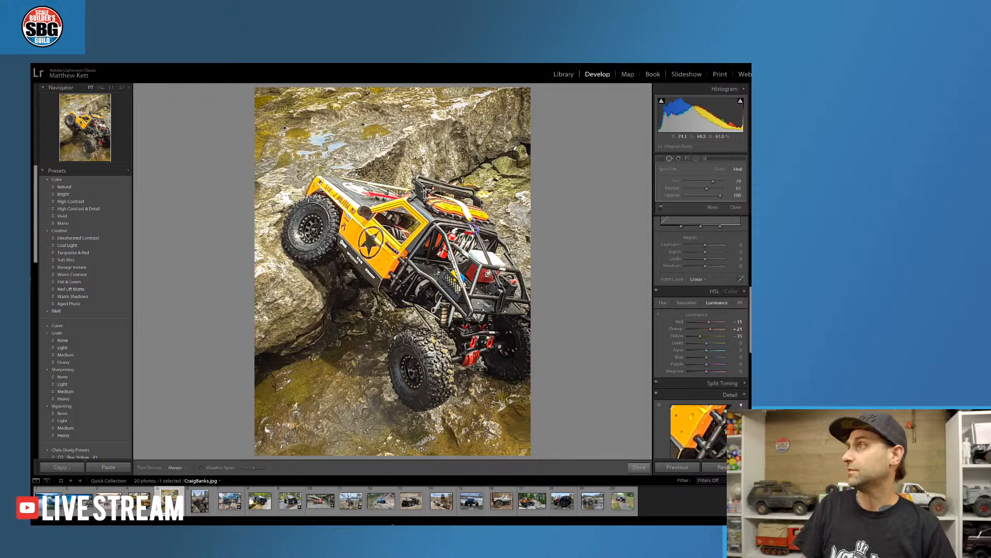
click(639, 467)
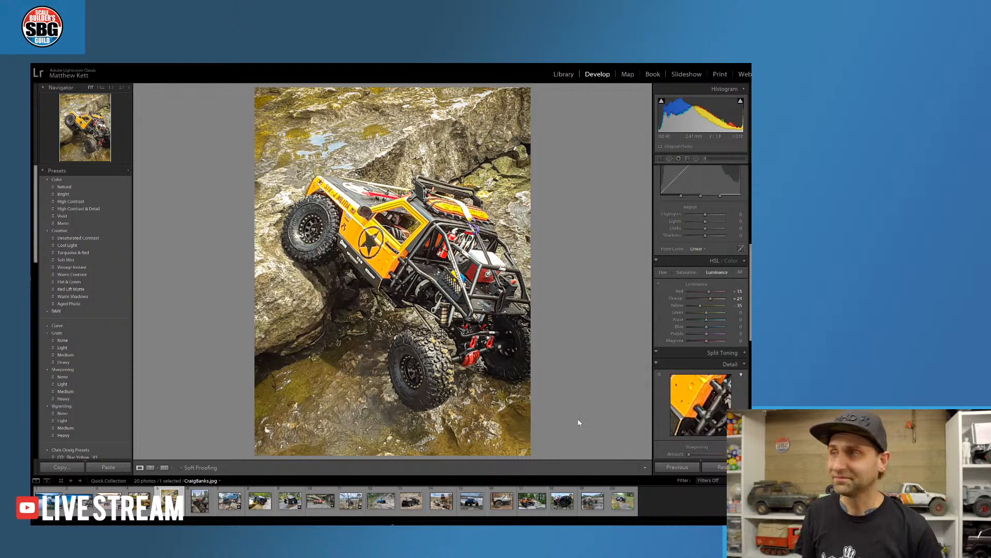
Shift the orange hue to about -35 and lower the orange luminance to about -9
click(665, 272)
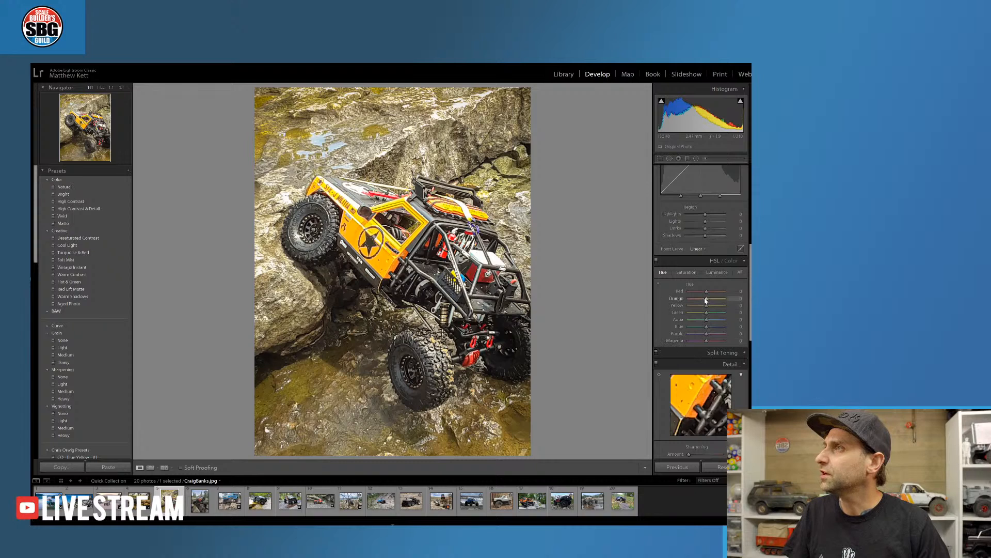
drag(706, 300, 699, 301)
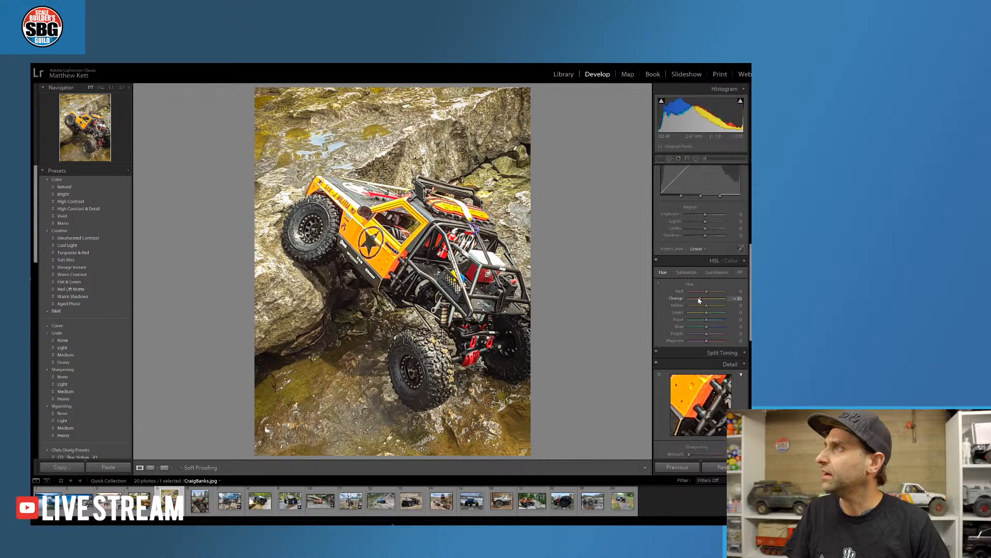
click(717, 272)
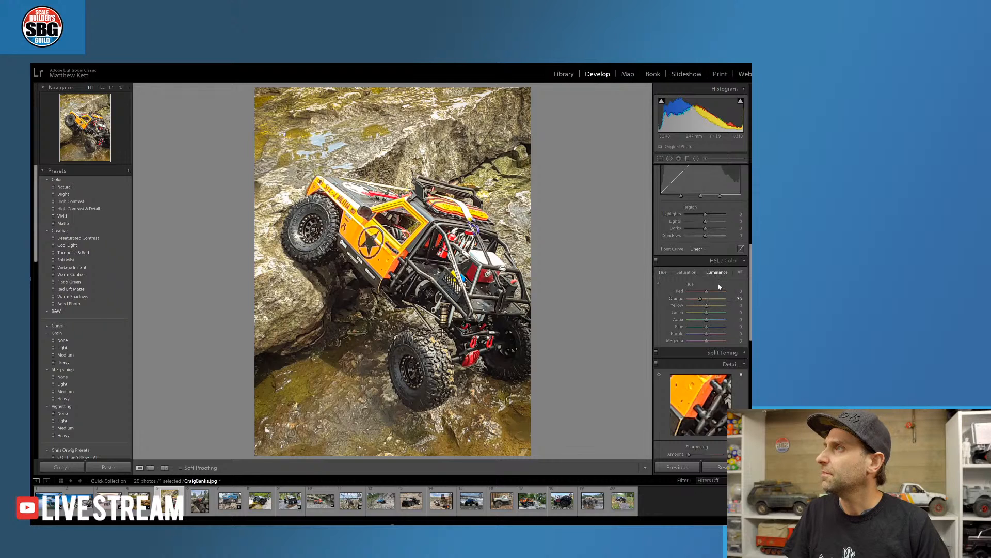
drag(710, 299, 704, 299)
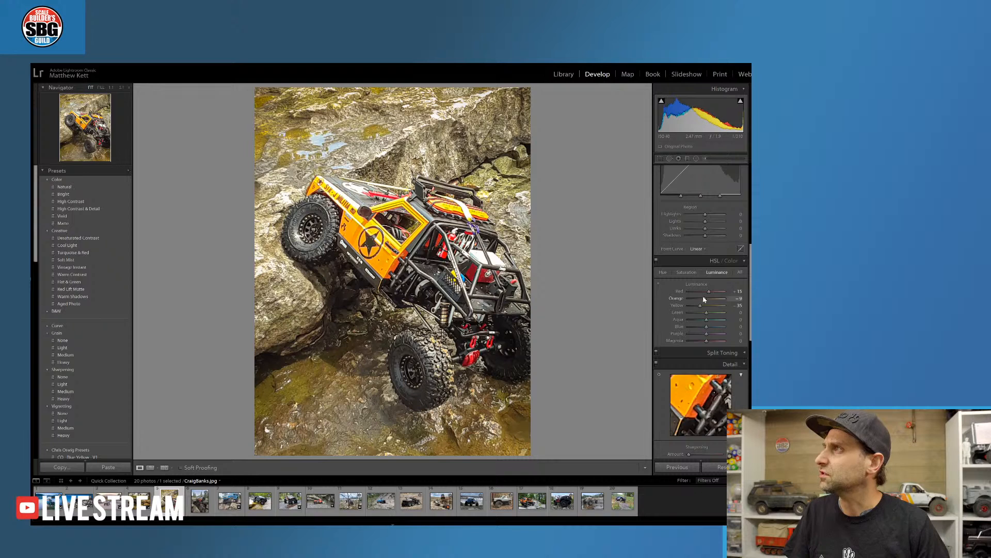
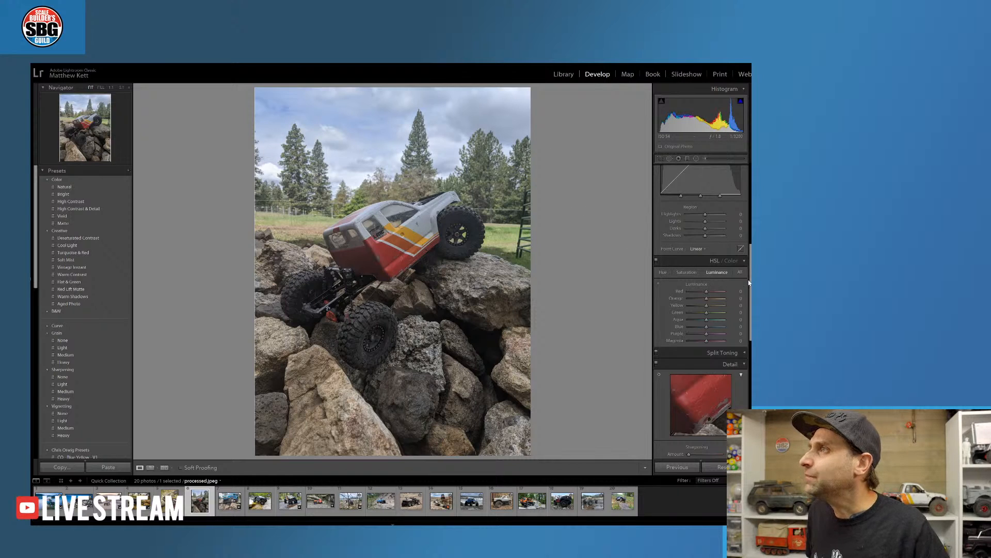
On the silver and red crawler photo, set shadows to +47 and texture to -2, and apply the High Contrast & Detail preset
scroll(718, 264, up, 5)
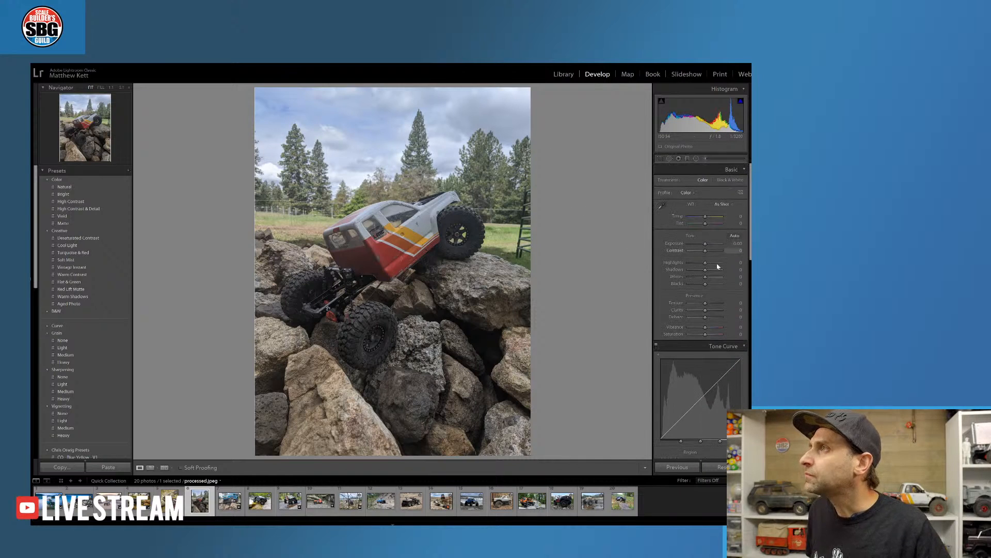
drag(705, 270, 712, 271)
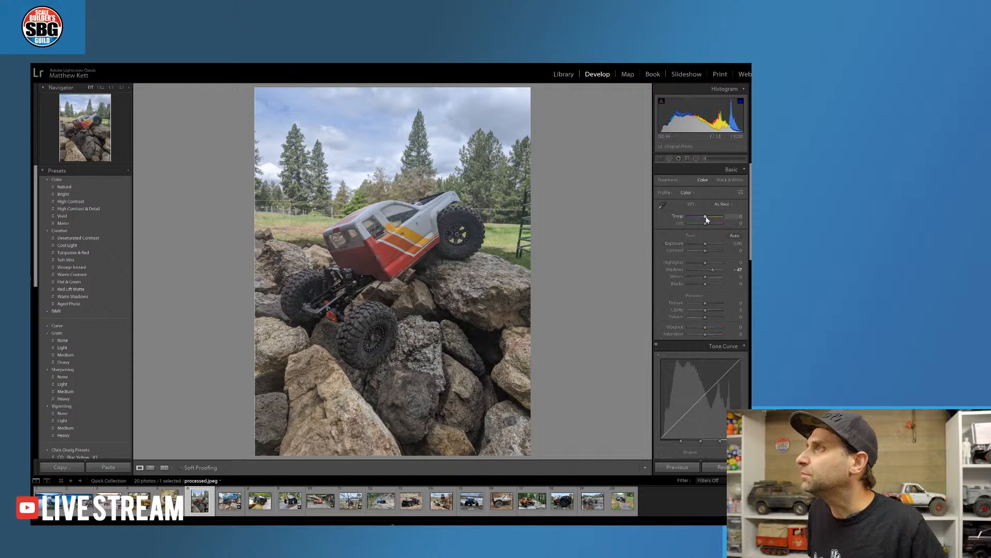
drag(705, 219, 705, 220)
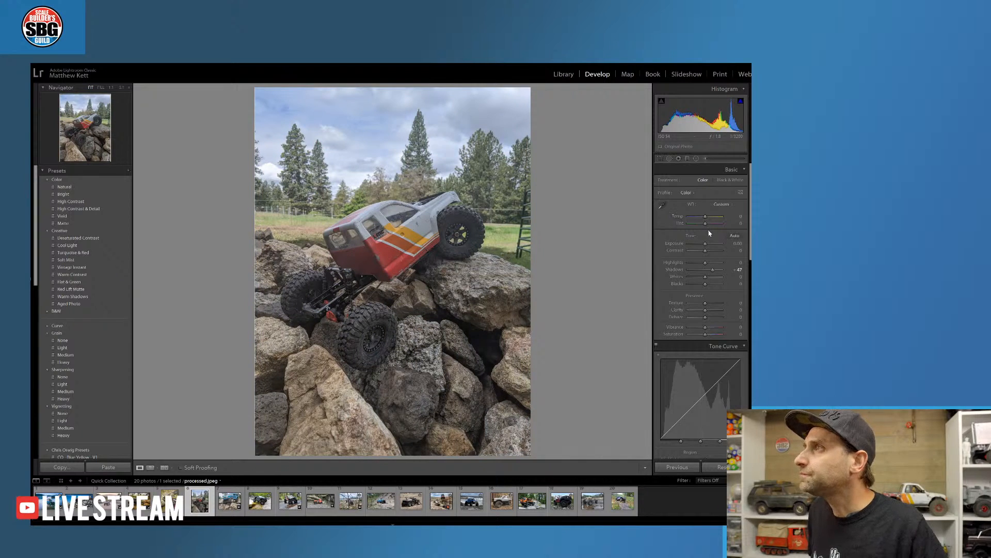
drag(706, 303, 705, 306)
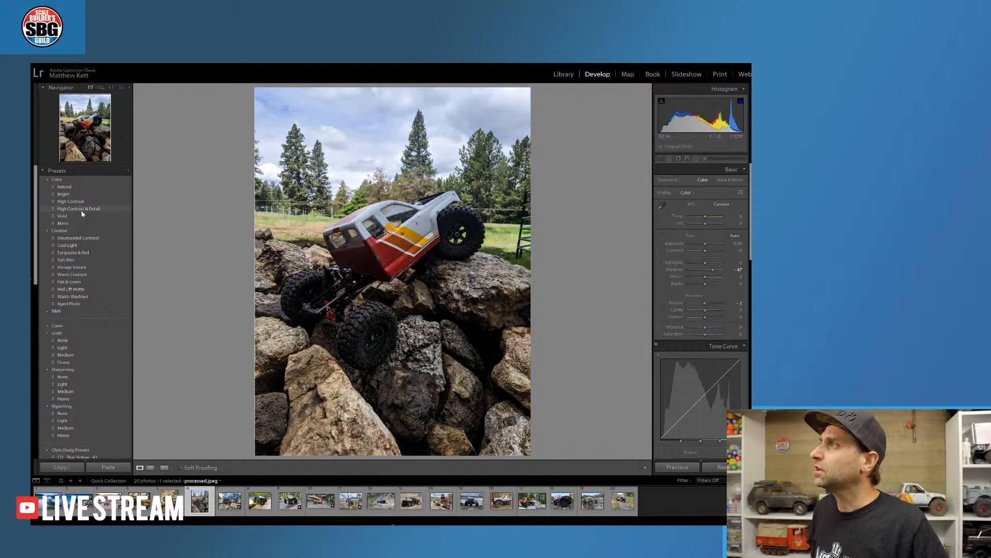
click(82, 210)
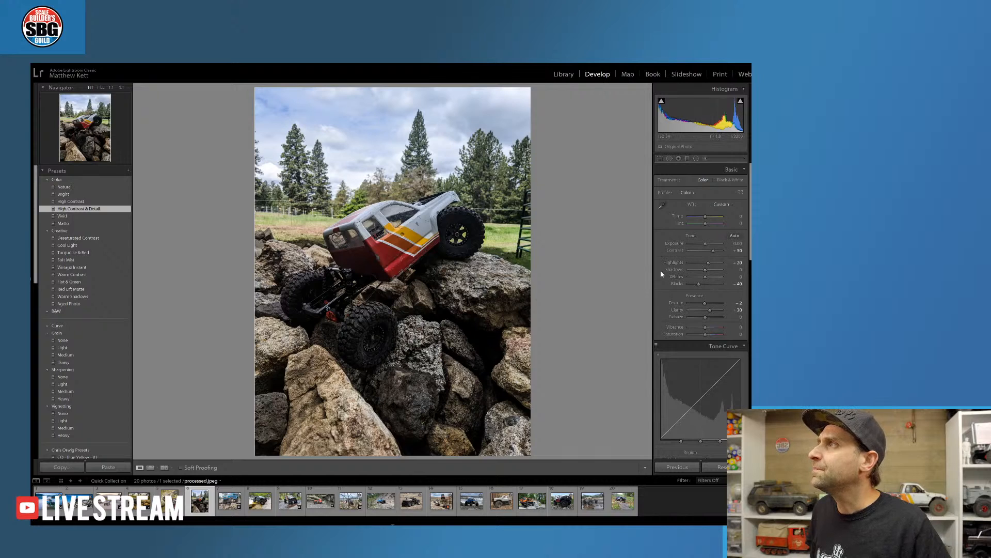
Add a tilted elliptical radial filter around the silver and red crawler and invert it to affect the inside
click(696, 158)
drag(448, 202, 581, 261)
drag(583, 202, 561, 128)
drag(450, 204, 373, 259)
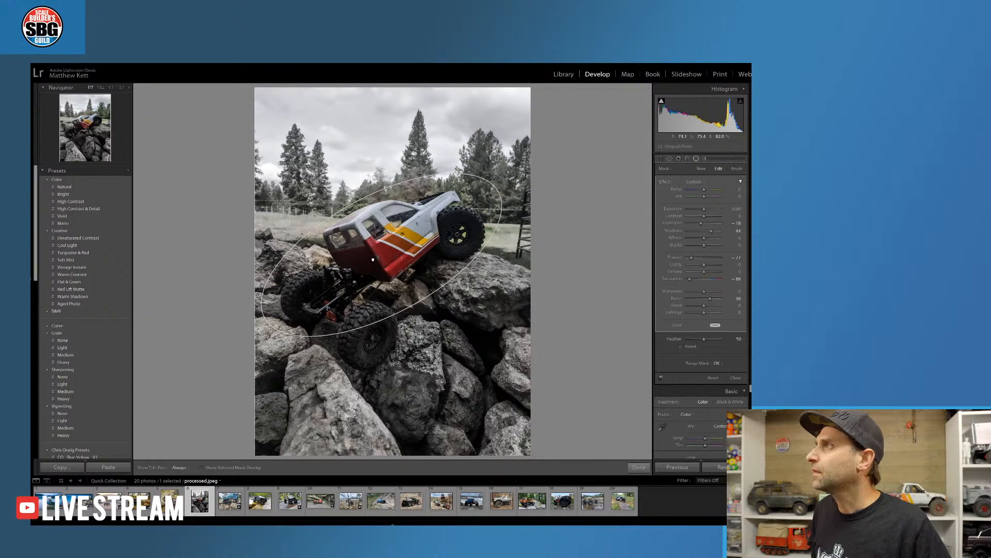
click(688, 349)
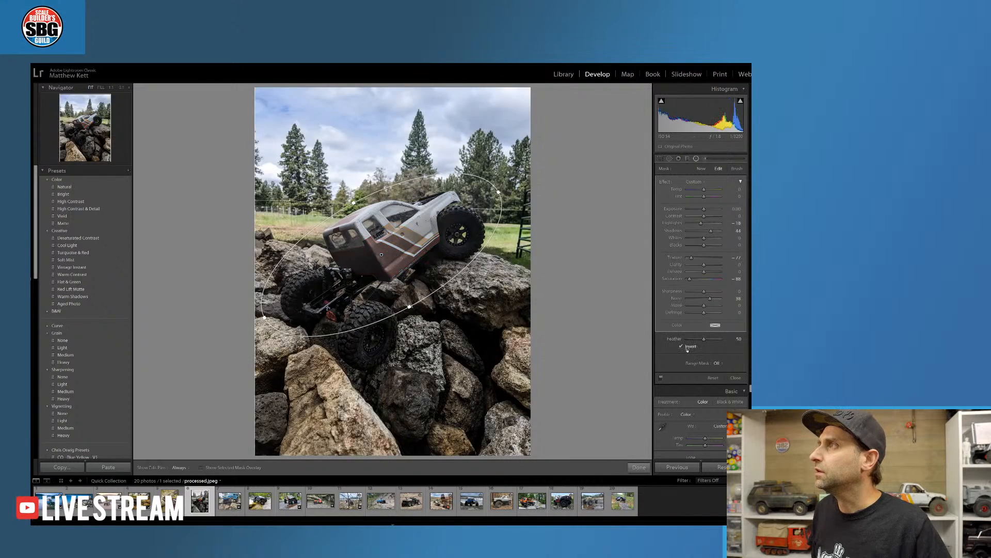
Set the radial filter's saturation to 27, shadows to 60, exposure to 0.16 and blacks to 7, and the overall shadows to +55
drag(691, 282, 712, 283)
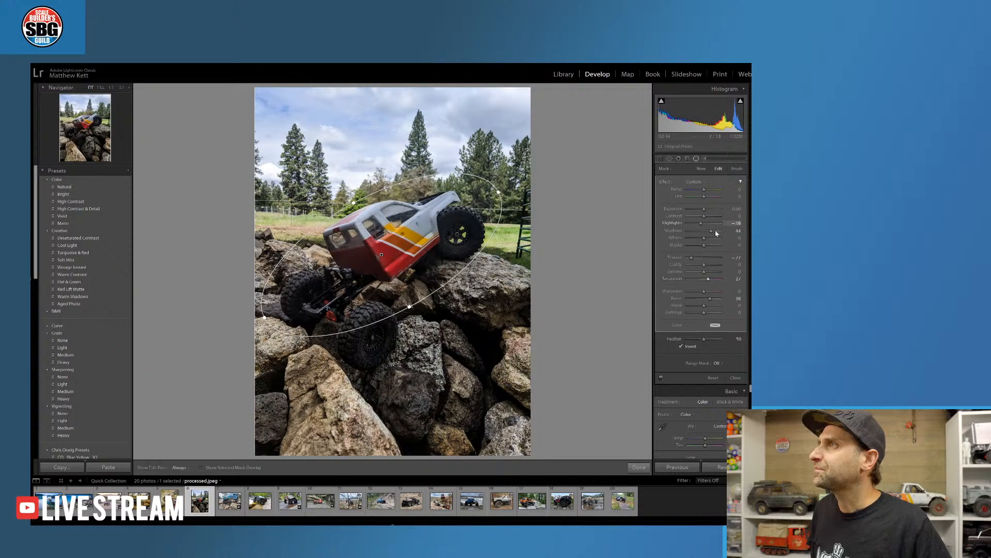
drag(711, 231, 723, 231)
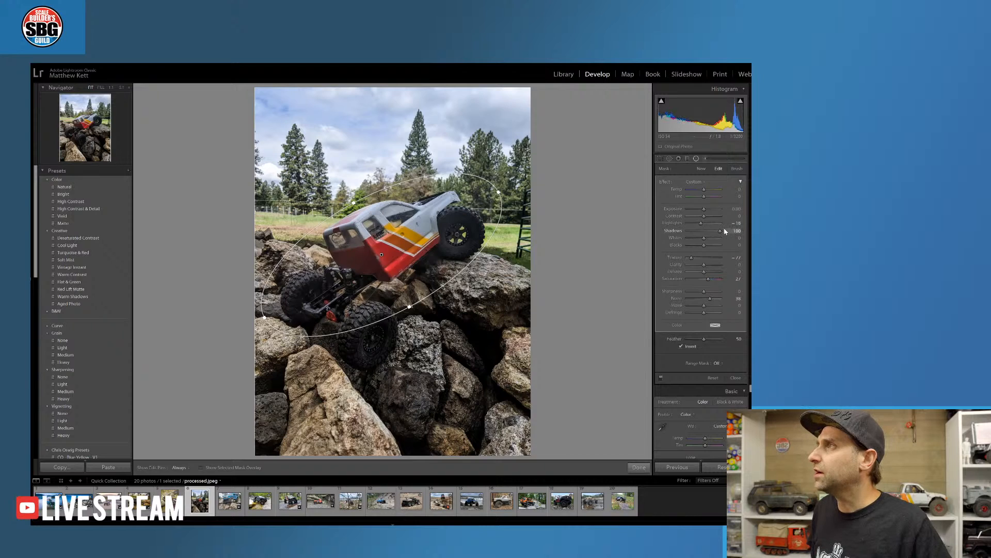
drag(726, 230, 705, 212)
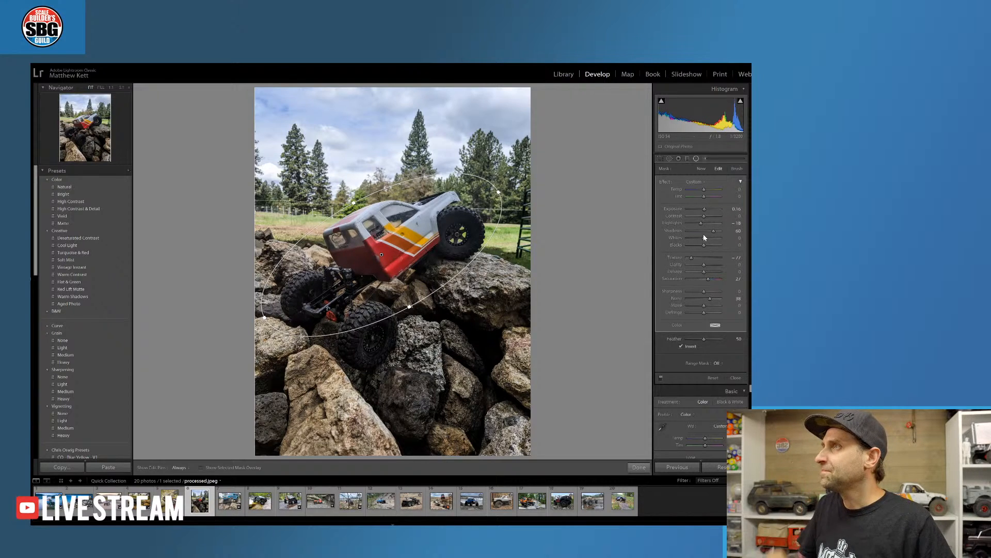
drag(704, 245, 705, 247)
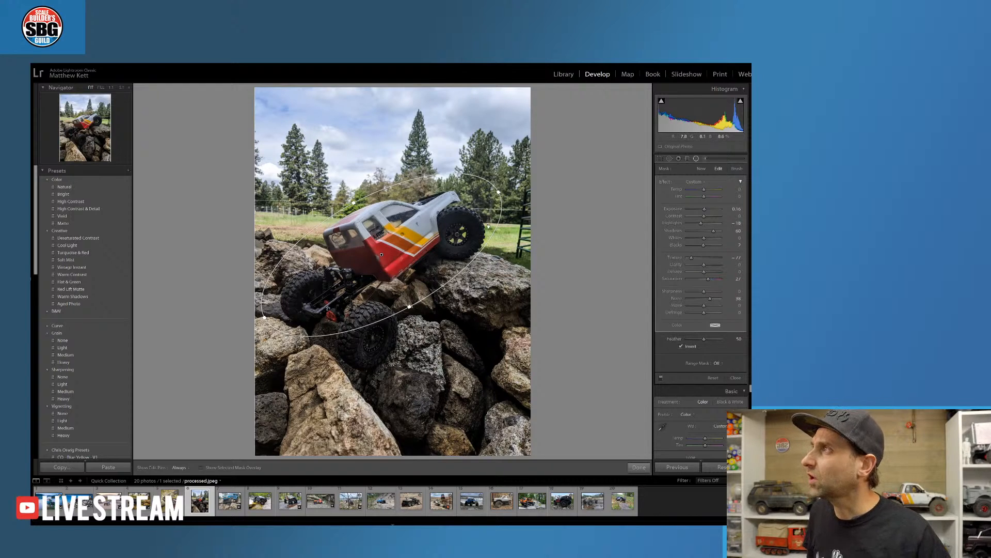
click(639, 466)
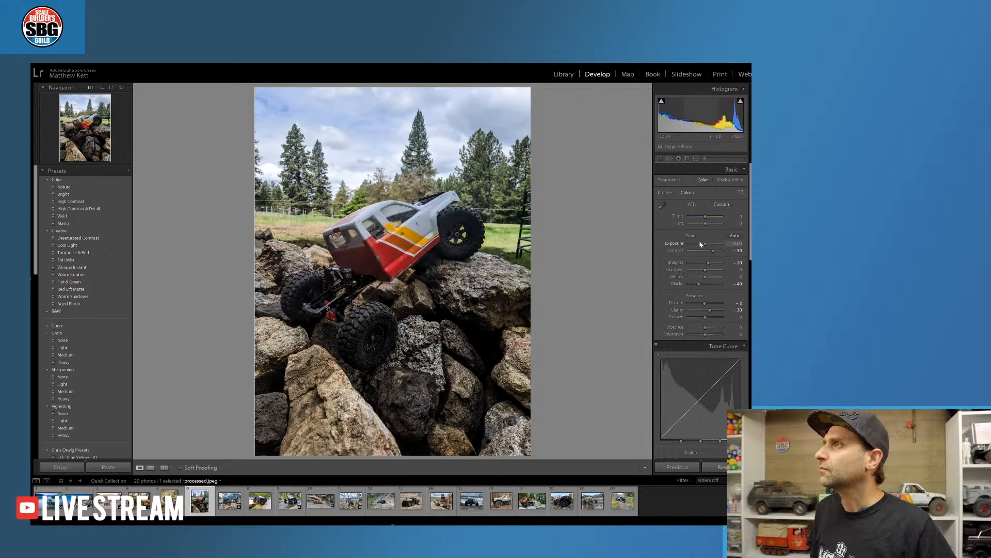
drag(705, 270, 716, 272)
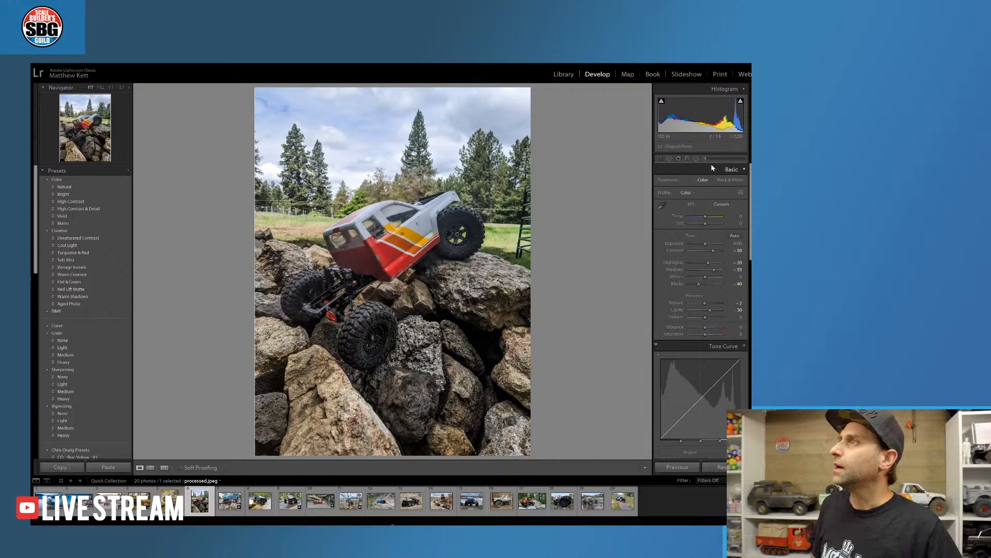
Add a graduated filter over the sky with saturation 58, texture 16, clarity 19 and dehaze -1
key(m)
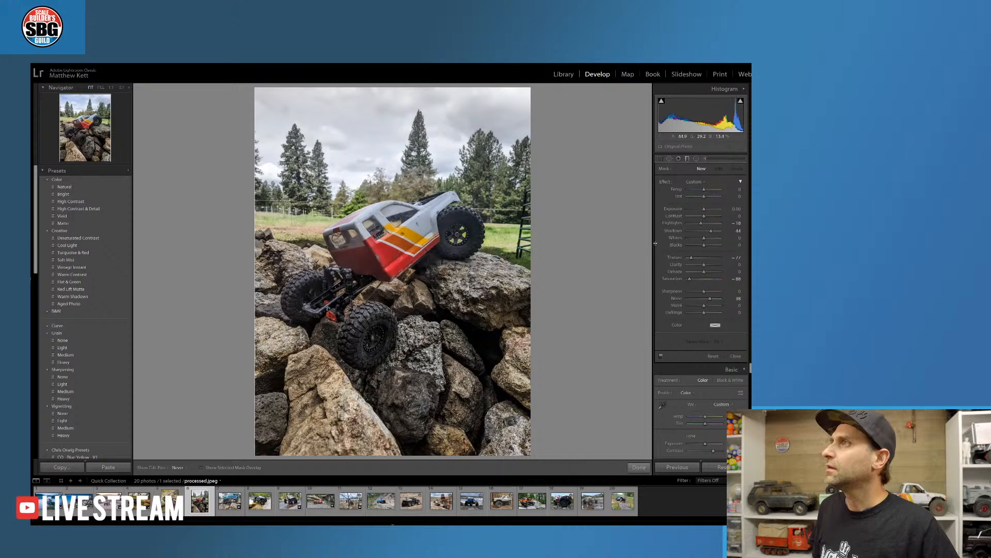
click(402, 244)
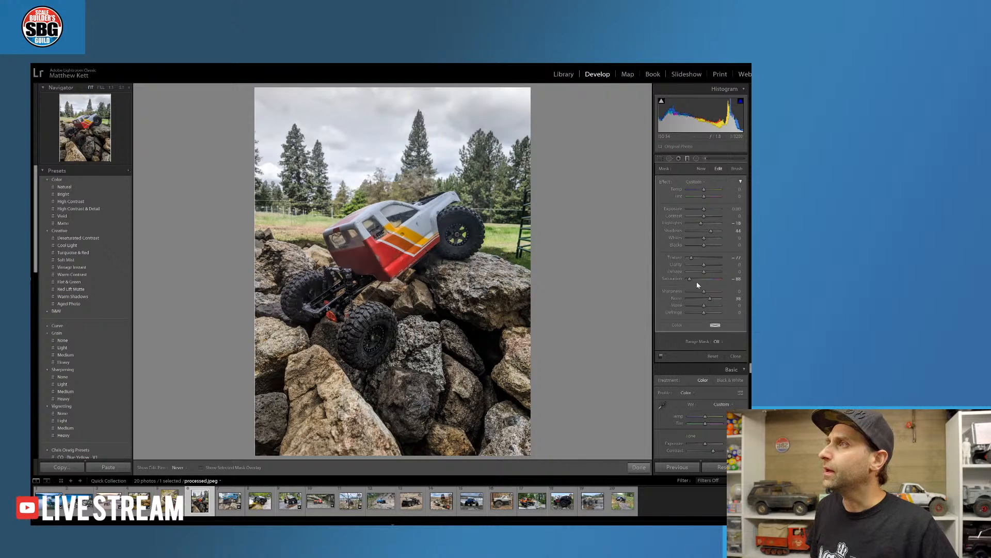
drag(691, 279, 714, 281)
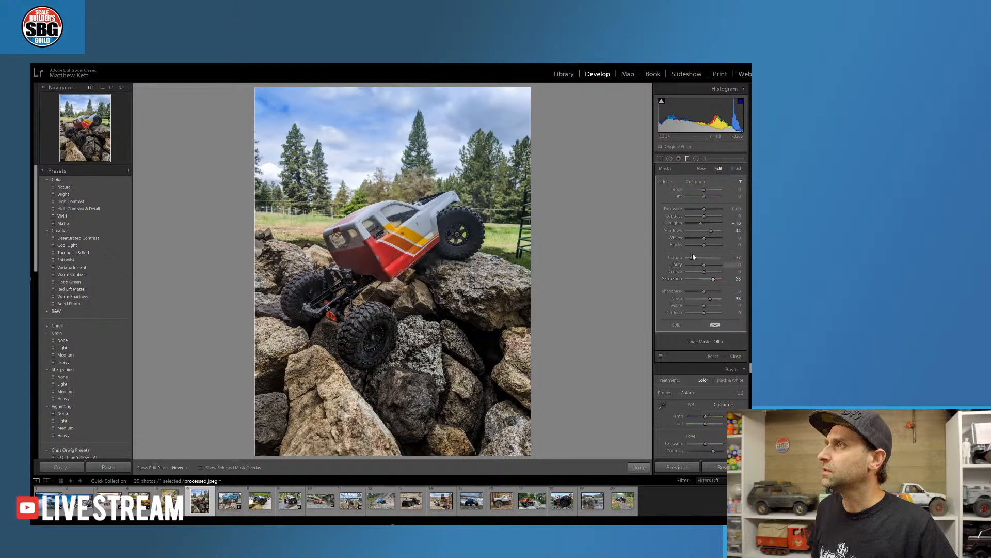
drag(692, 257, 707, 270)
drag(709, 273, 700, 261)
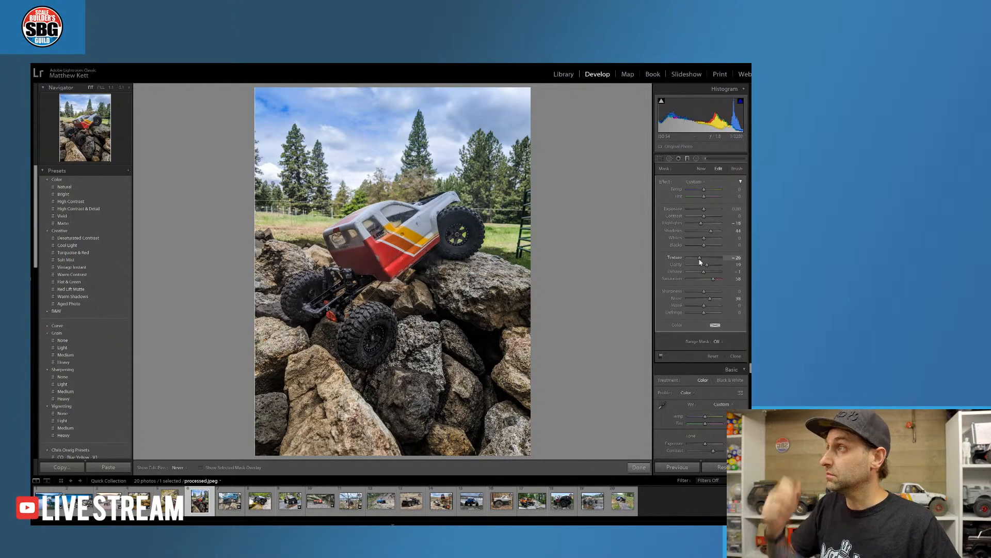
drag(700, 262, 707, 260)
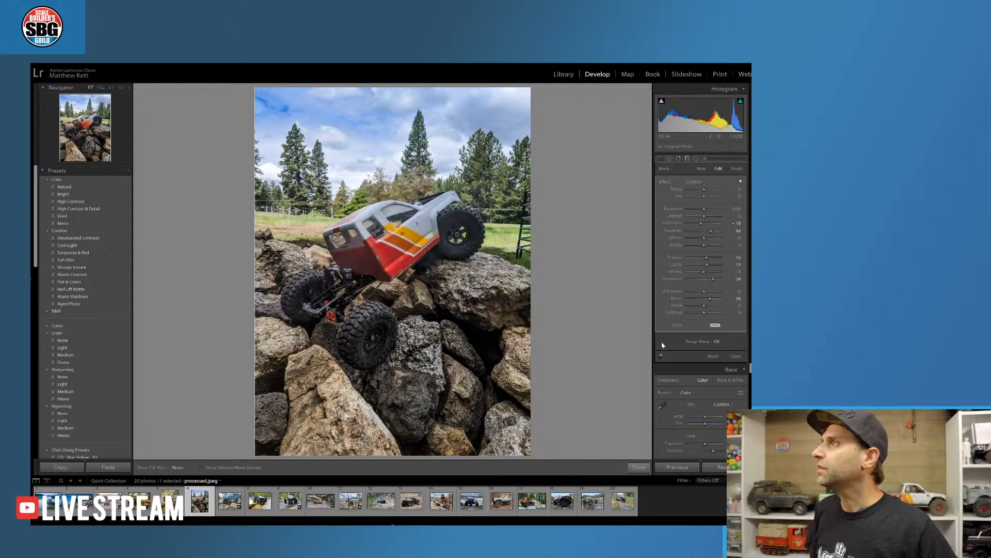
Crop the silver and red crawler photo tighter with Constrain to Image enabled, trimming the photo's right and bottom edges
click(661, 159)
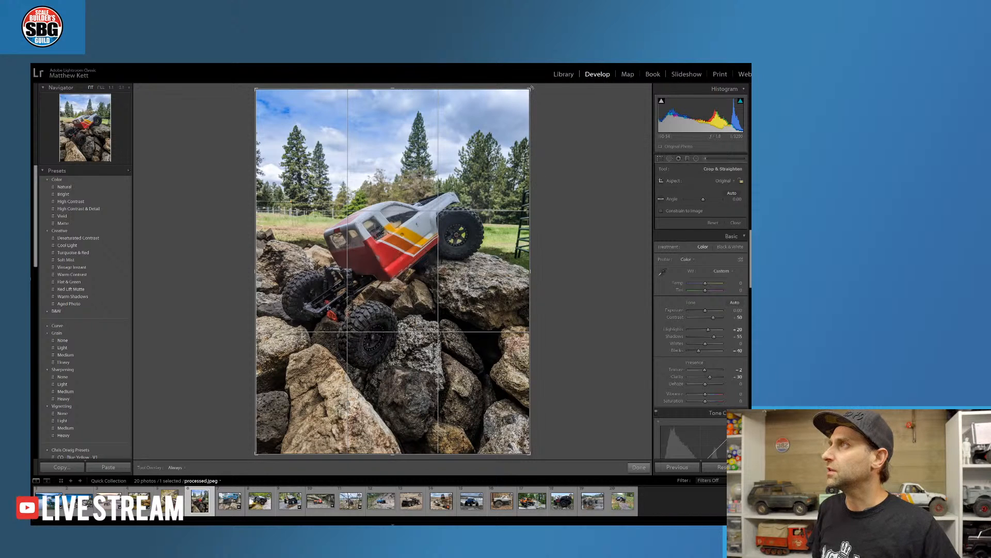
drag(530, 89, 530, 88)
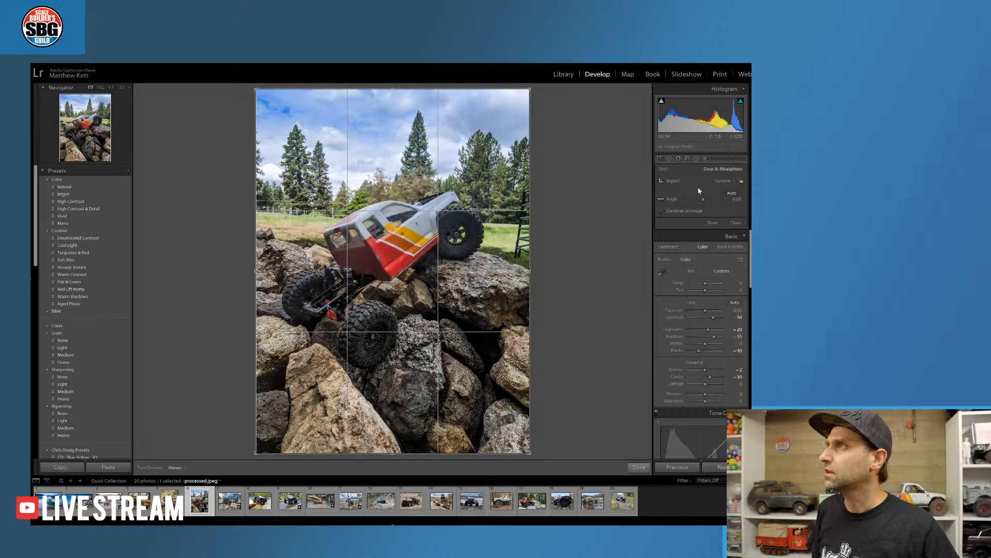
click(681, 211)
mouse_move(531, 90)
mouse_down()
mouse_move(522, 105)
mouse_move(531, 87)
mouse_move(522, 91)
mouse_up()
drag(410, 228, 416, 267)
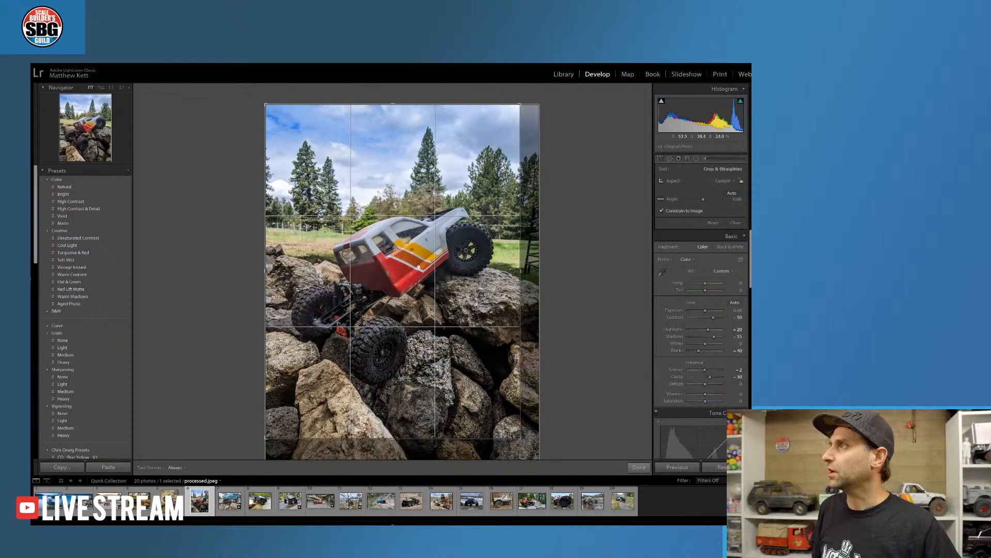
click(638, 467)
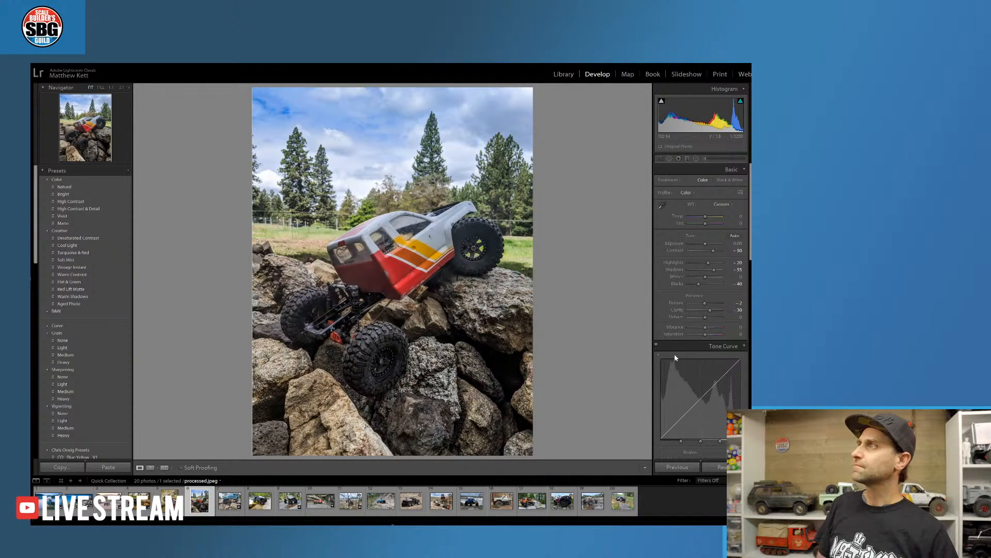
Apply the Medium vignetting preset and compare the edited photo with its original by temporarily resetting it
click(65, 432)
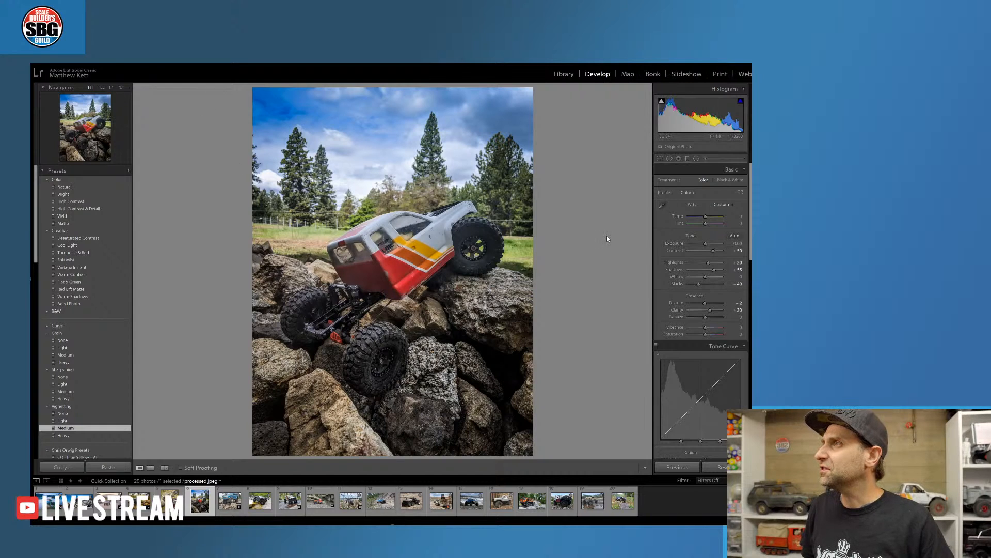
click(723, 467)
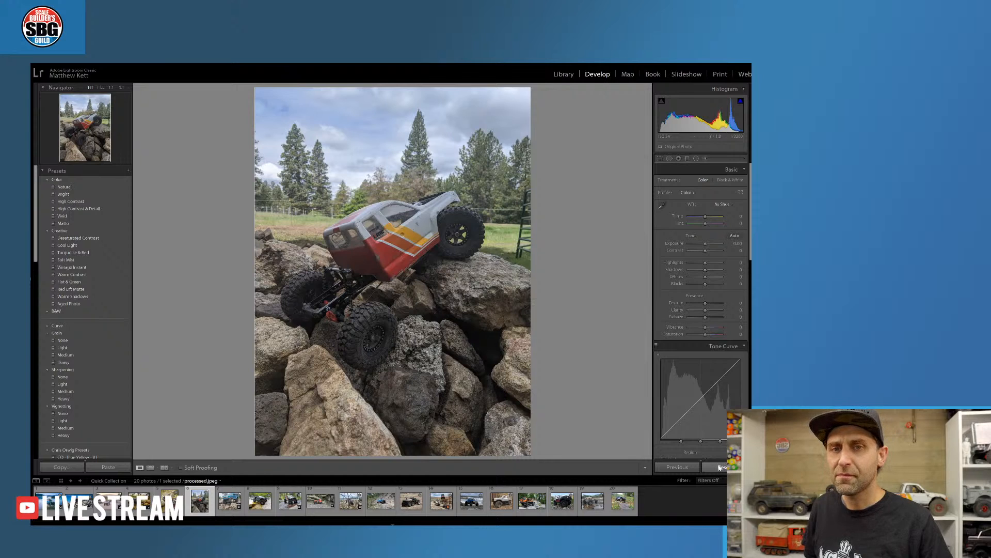
key(ctrl+z)
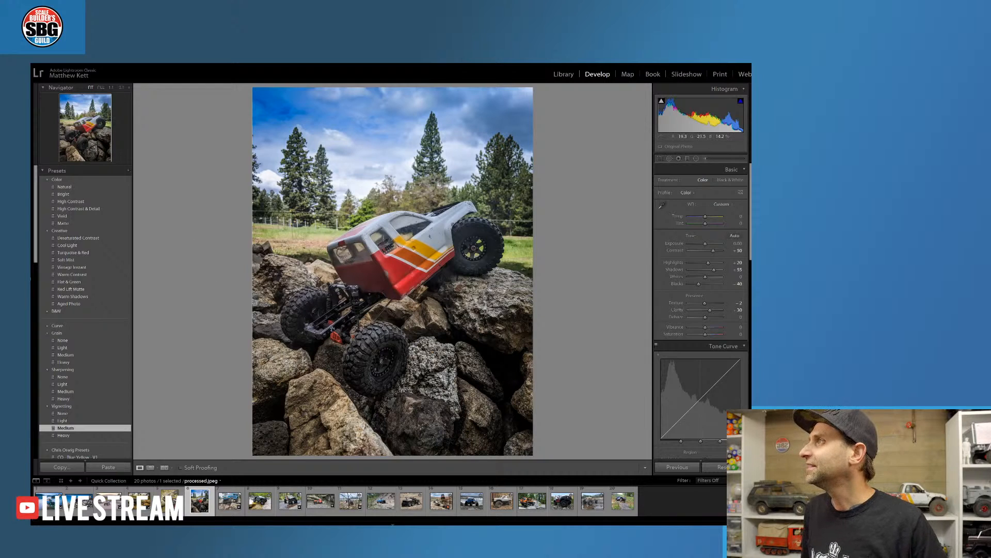
Set the colour saturation to about -58 for green, -48 for aqua and +18 for blue
scroll(675, 355, down, 10)
scroll(718, 369, up, 4)
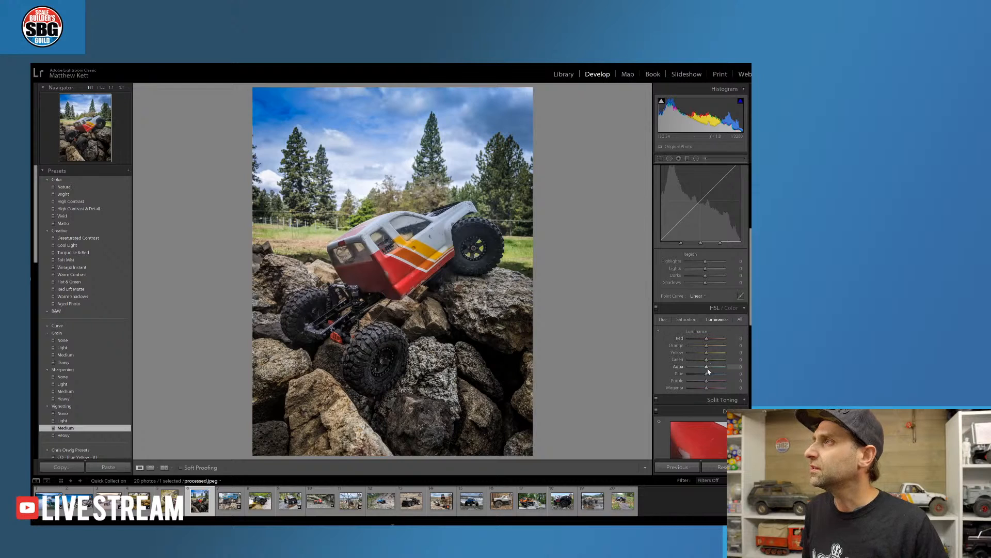
click(687, 319)
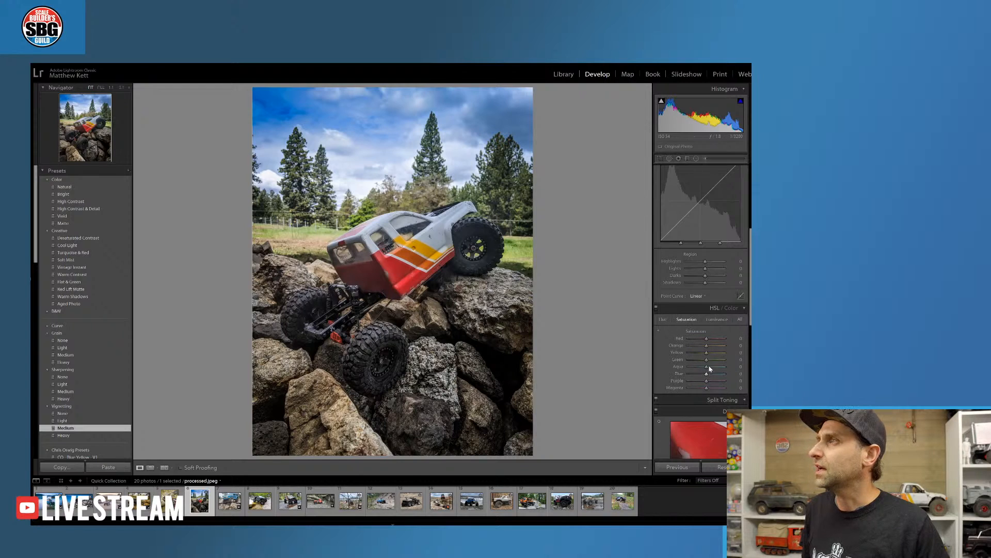
mouse_move(706, 359)
mouse_down()
mouse_move(691, 360)
mouse_move(710, 375)
mouse_up()
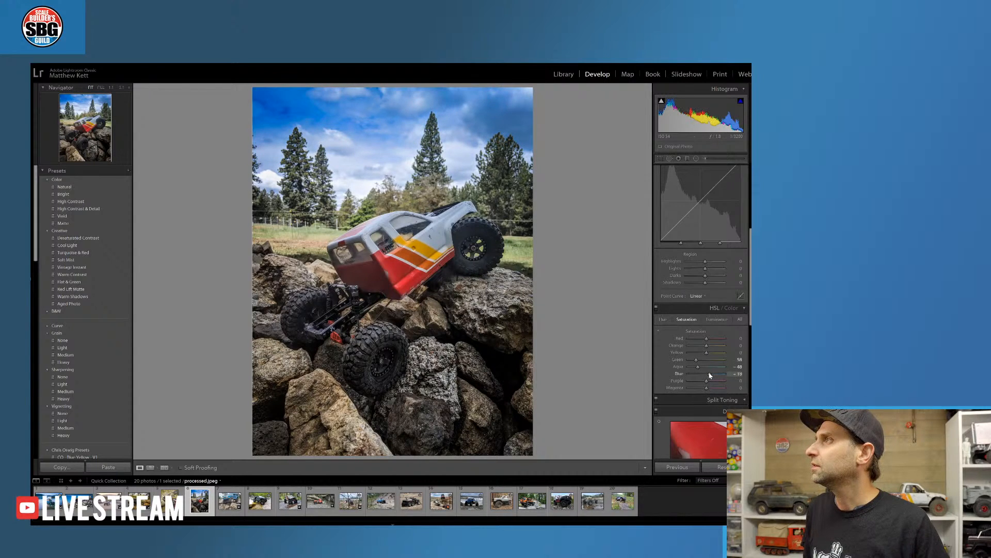
drag(710, 375, 709, 375)
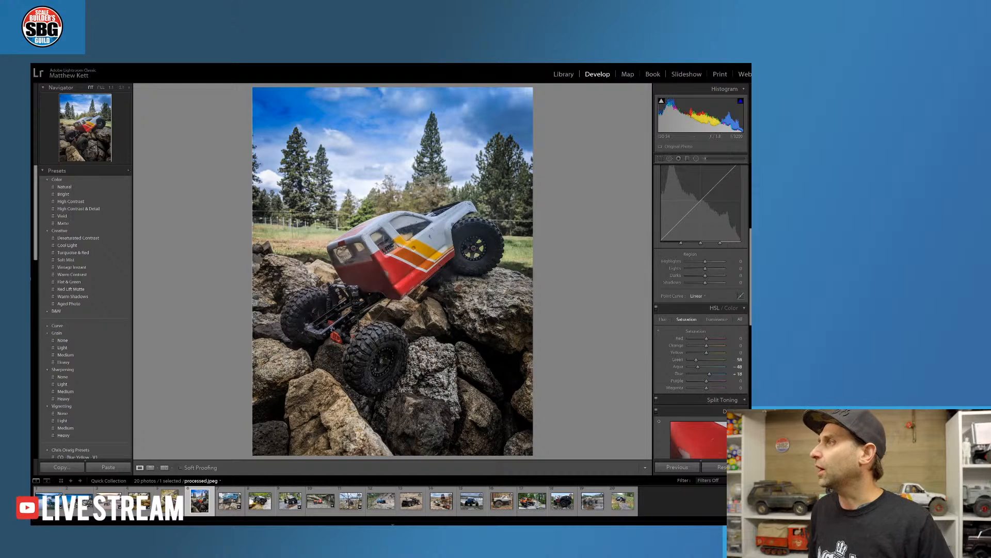
Open the blue truck photo and crop it tighter at the original aspect ratio, trimming its sides and bottom while keeping the top edge
click(225, 503)
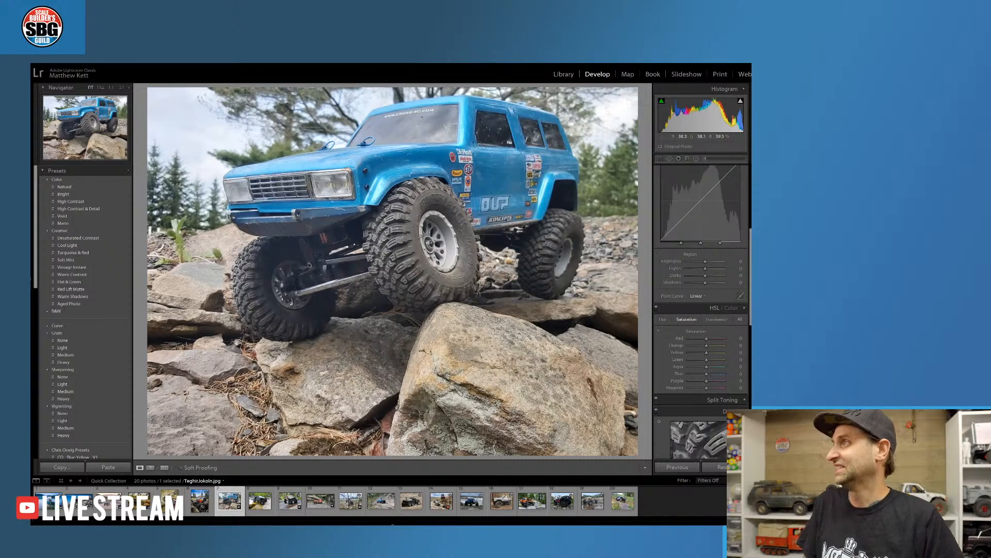
key(r)
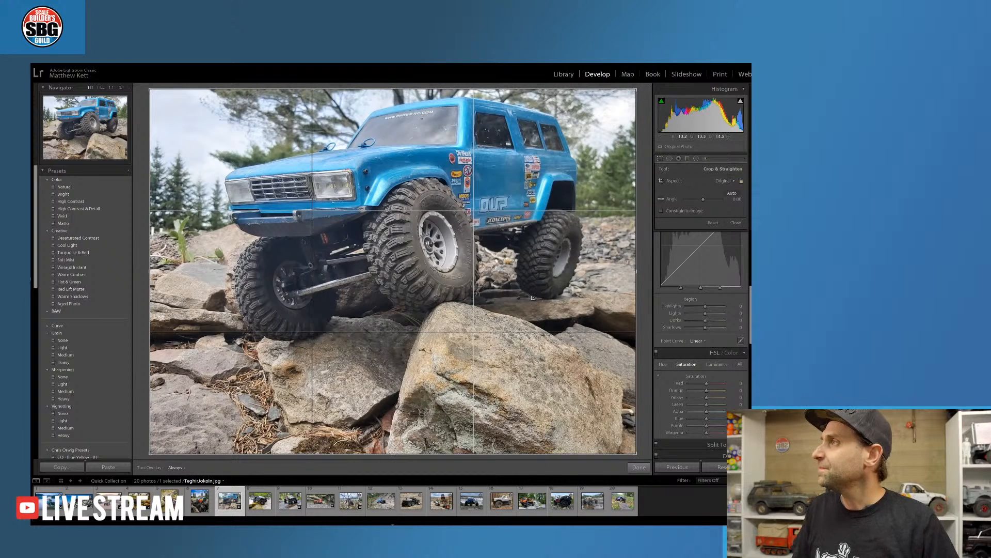
drag(149, 455, 174, 435)
drag(395, 306, 417, 305)
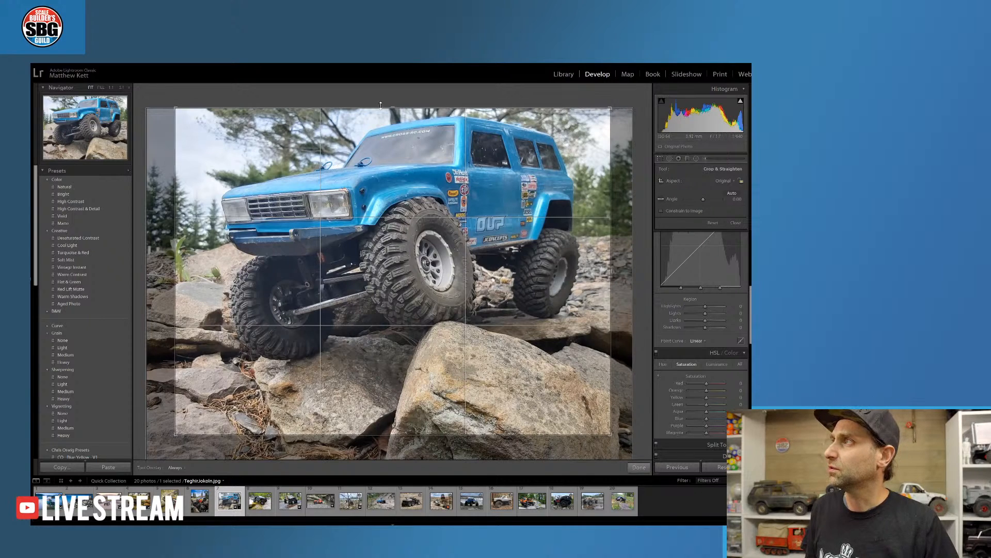
drag(444, 235, 440, 277)
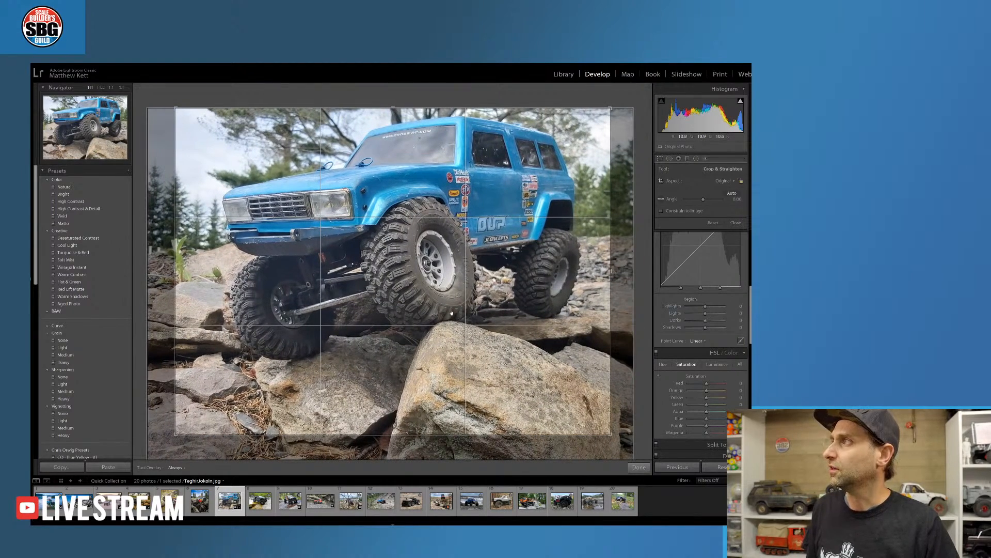
key(Return)
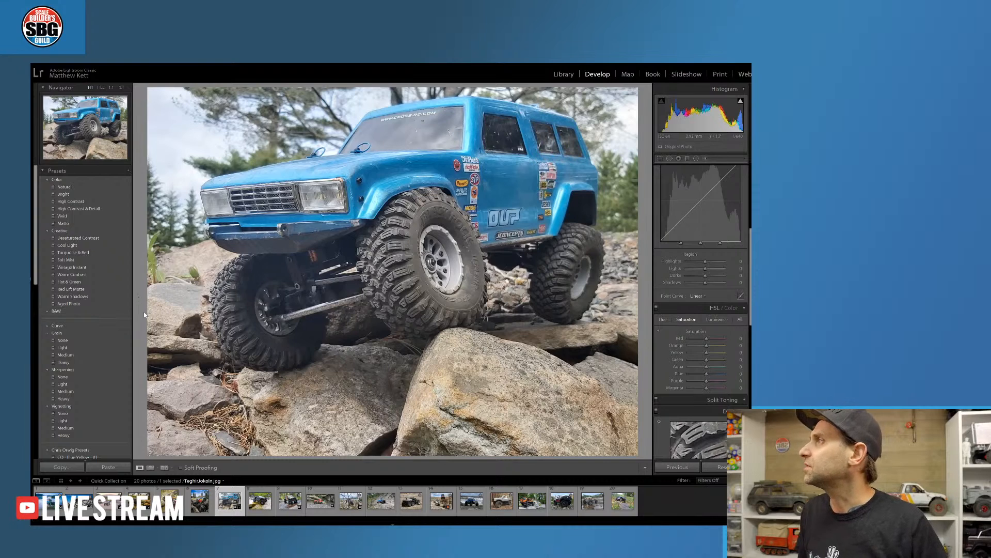
Preview the creative presets on the blue truck photo and apply the Heavy grain preset
click(102, 304)
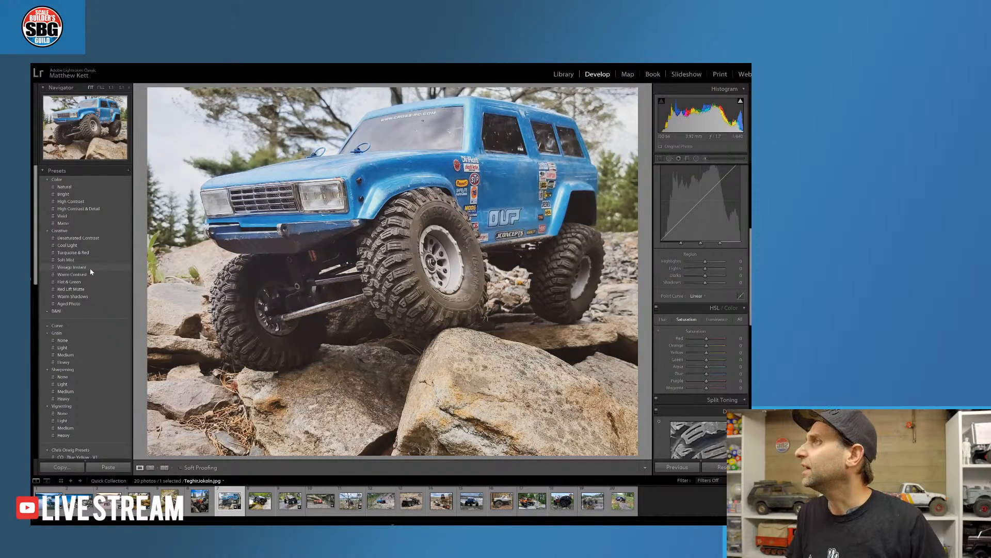
click(86, 363)
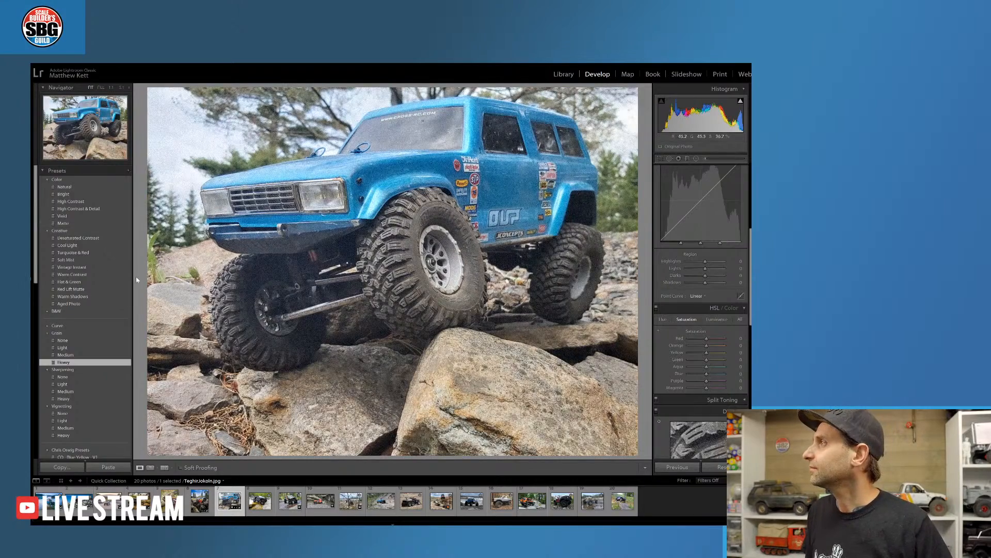
scroll(124, 428, down, 4)
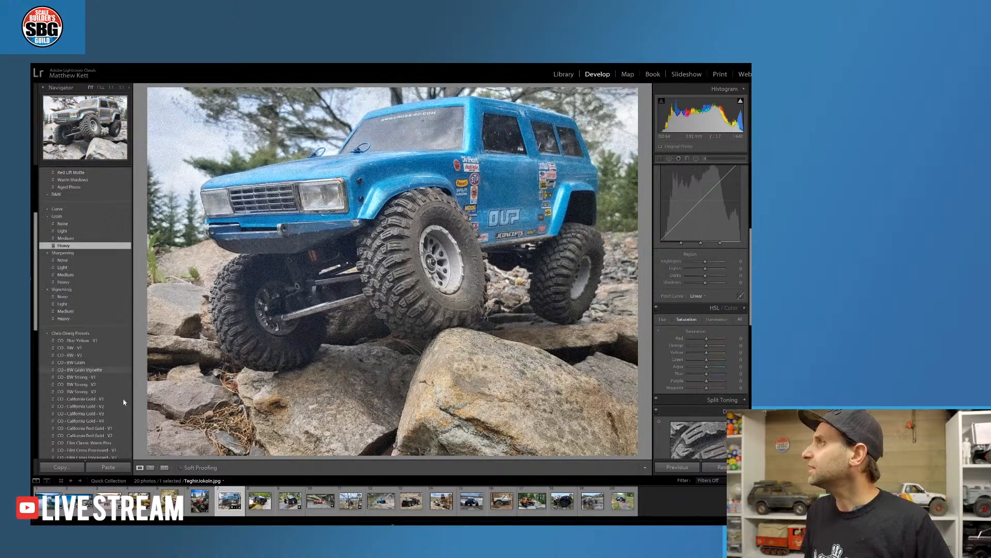
scroll(123, 410, down, 4)
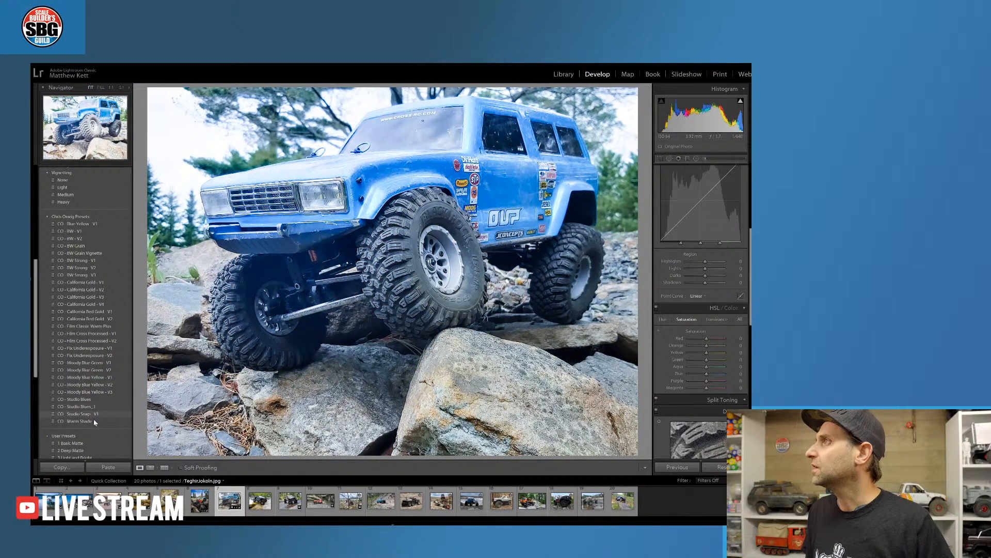
Preview the Warm Shade and California Gold presets, and apply CO - Film Classic Warm Plus to the blue truck photo
click(94, 422)
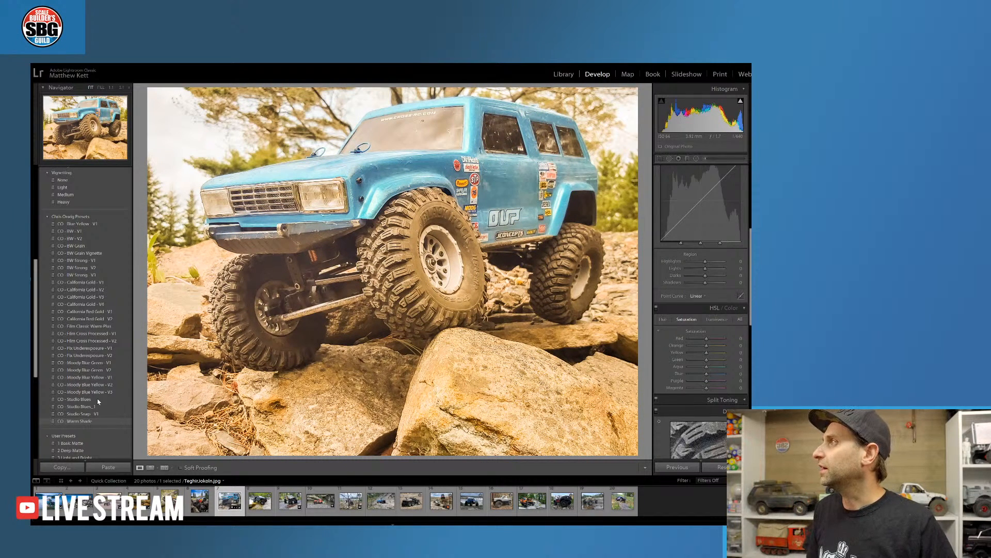
click(96, 283)
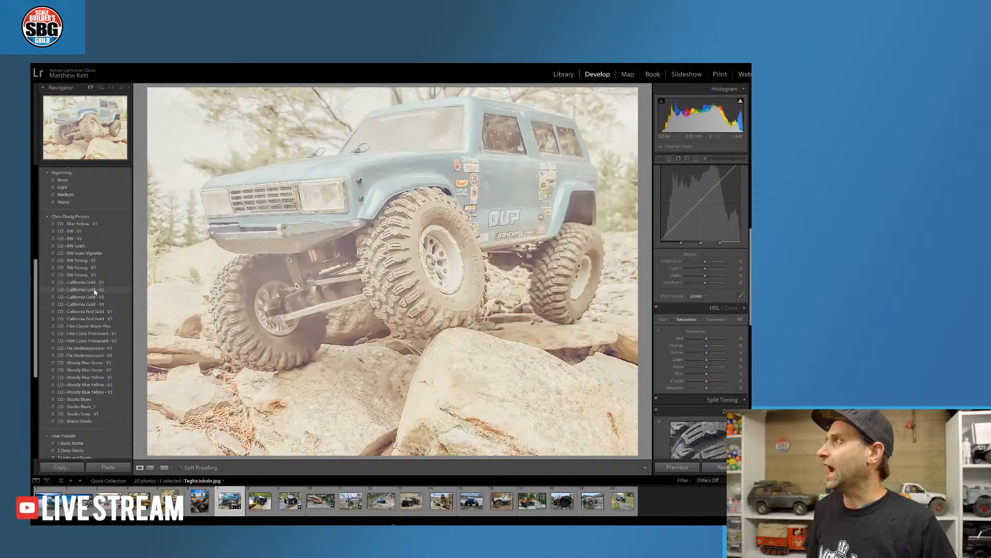
click(96, 290)
click(95, 297)
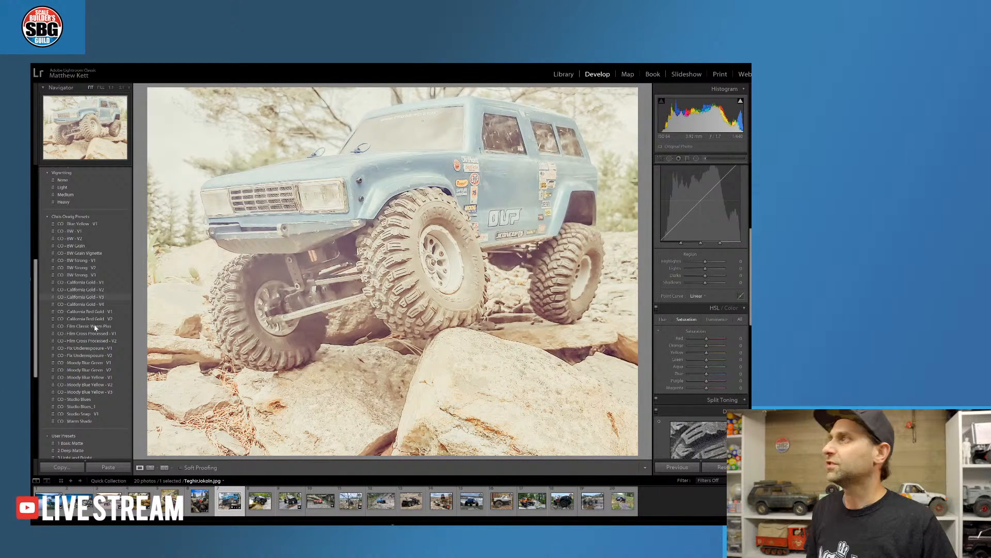
click(100, 327)
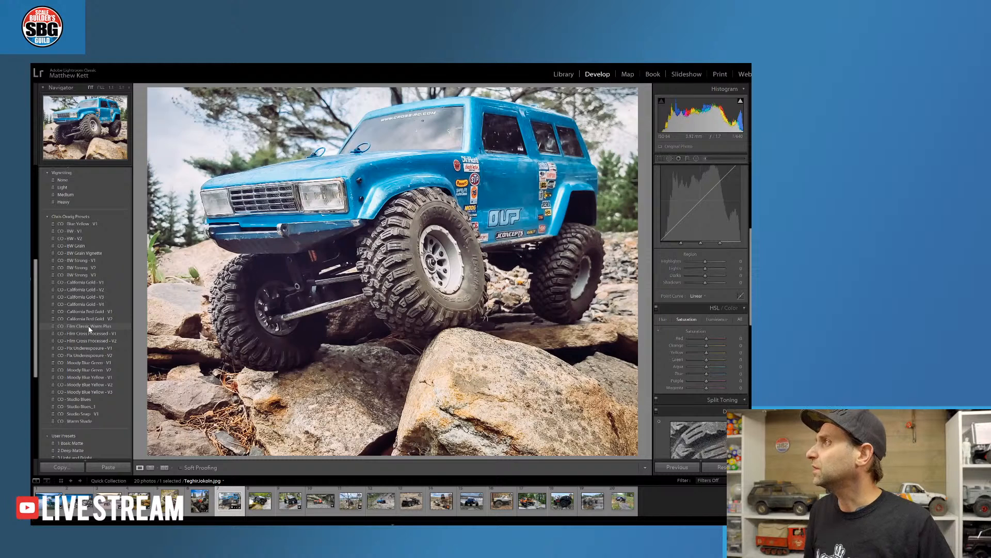
click(94, 327)
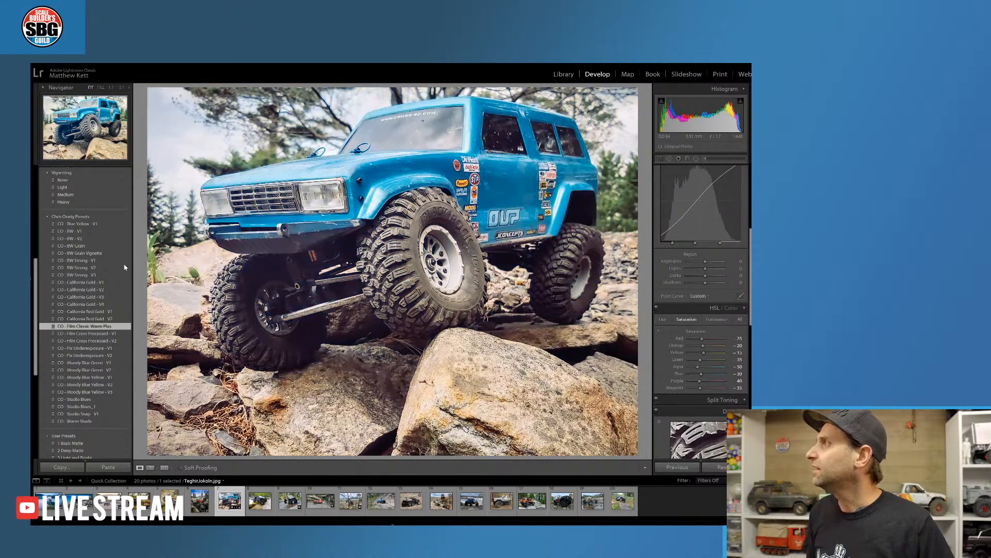
Apply the Heavy vignetting preset and set the red saturation to about +37
scroll(122, 274, down, 5)
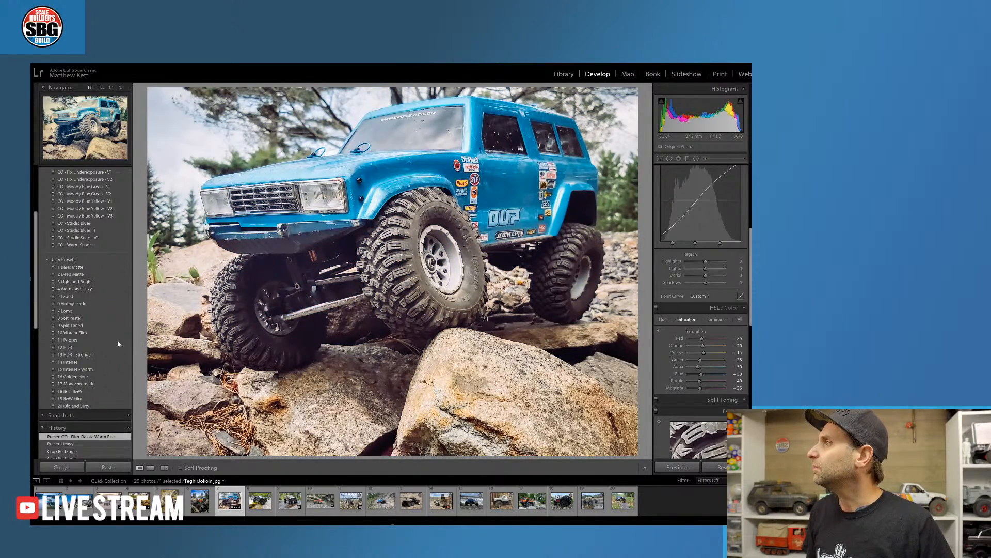
scroll(119, 344, up, 8)
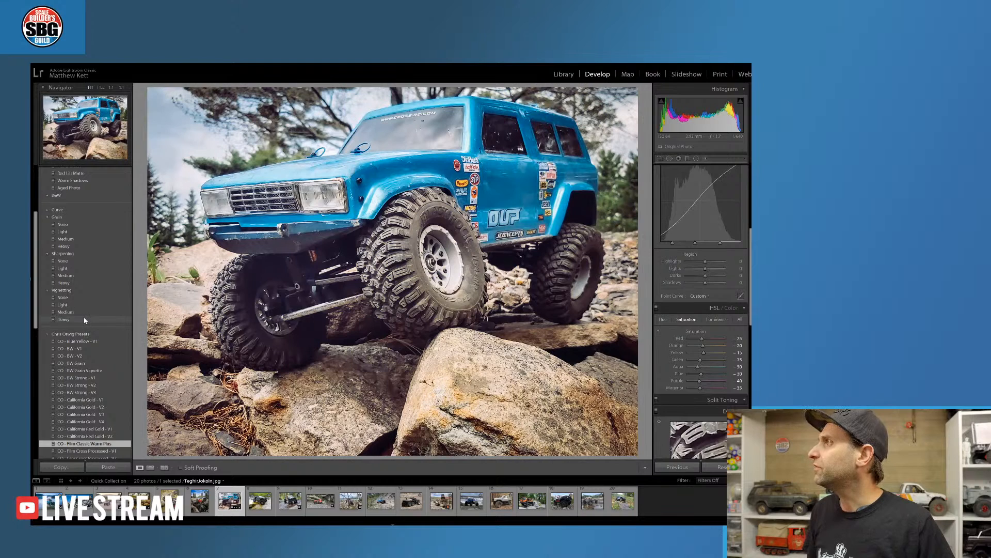
click(84, 319)
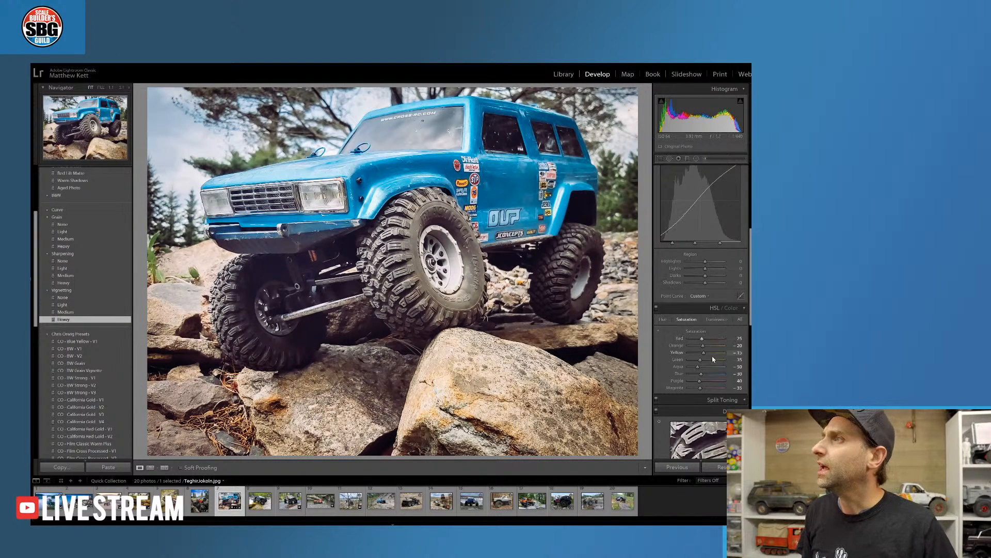
drag(702, 339, 715, 339)
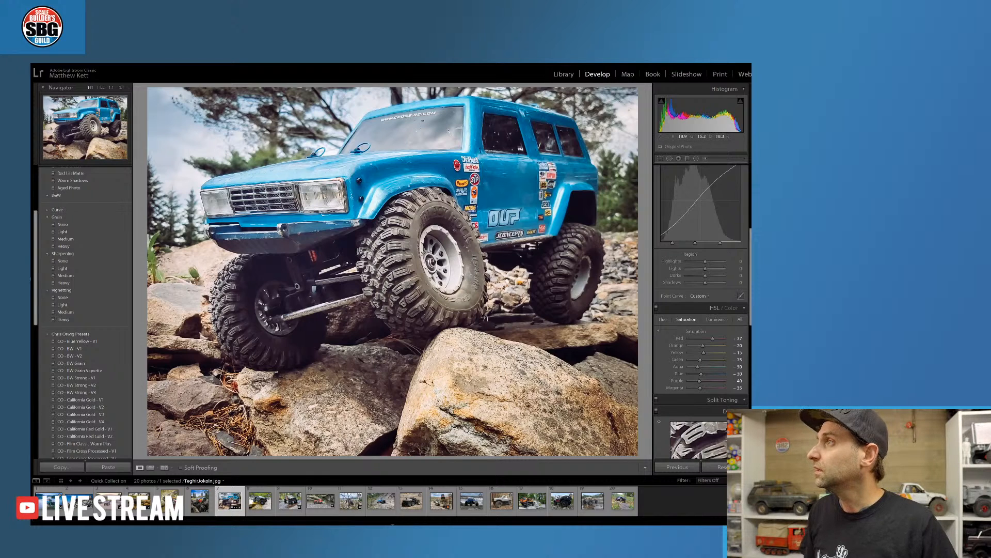
Lower the blue truck photo's Shadows to nearly zero in the basic tone settings
click(429, 178)
click(424, 172)
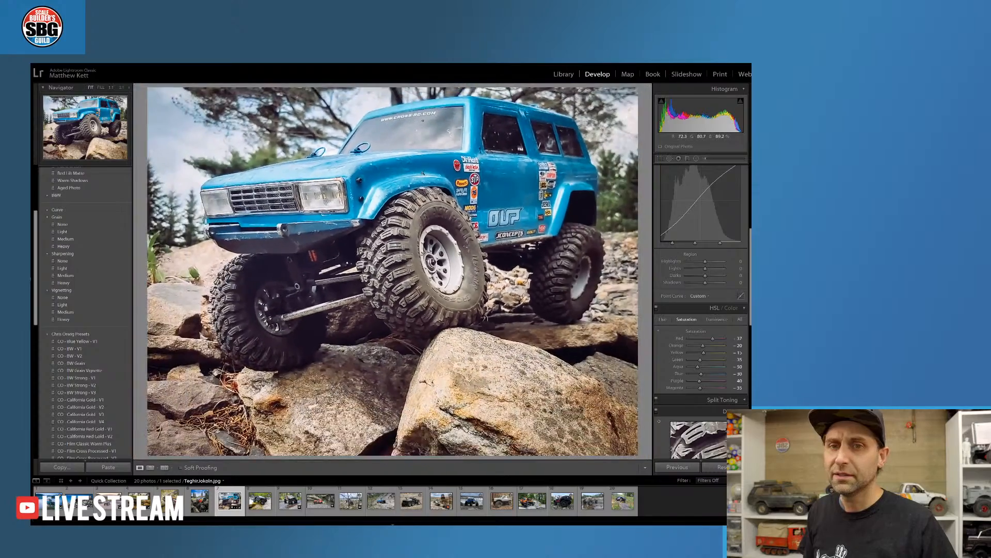
click(206, 118)
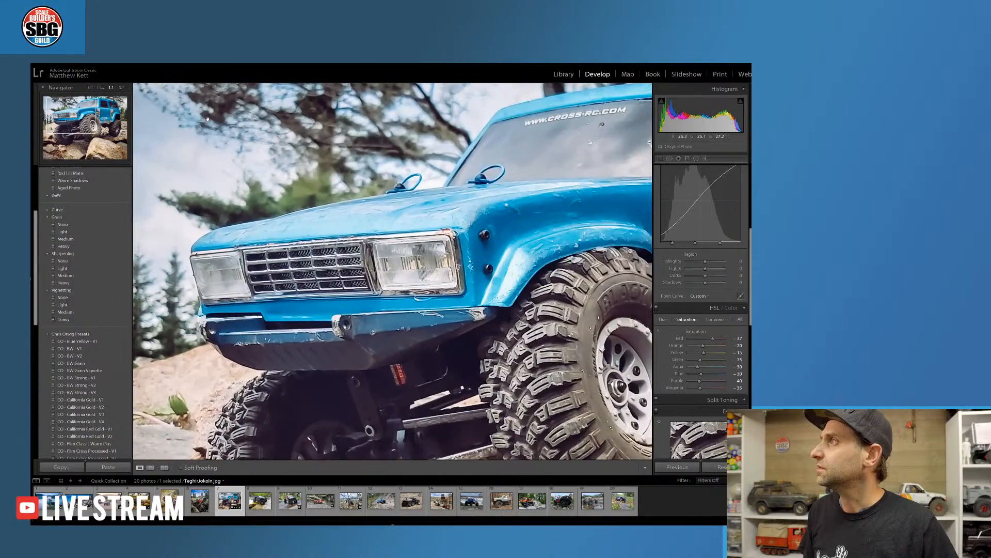
click(154, 136)
click(164, 125)
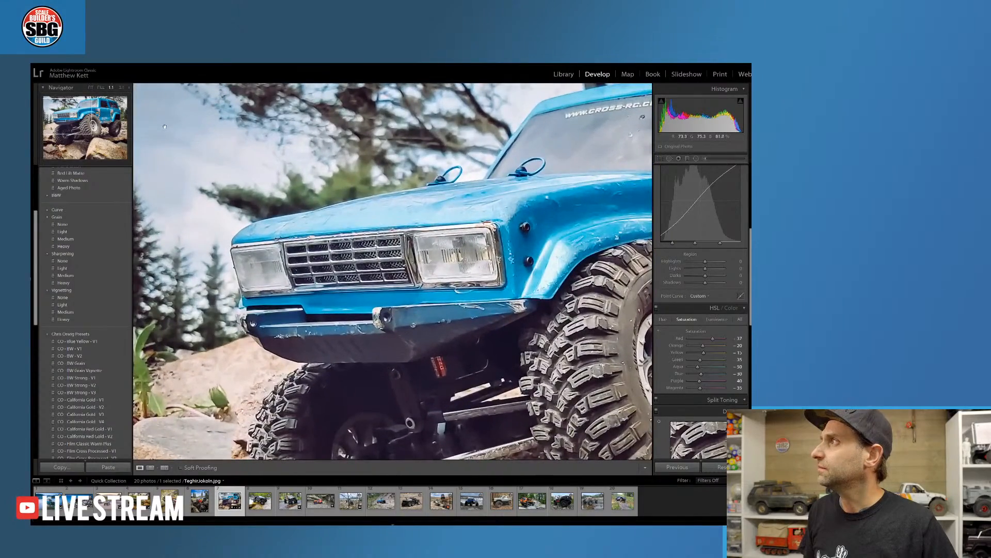
click(246, 152)
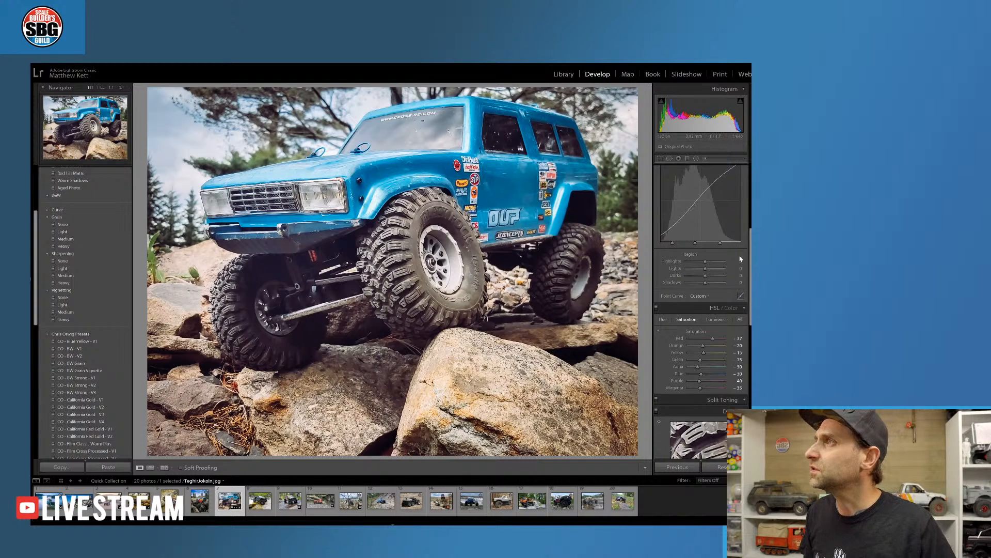
scroll(751, 273, up, 5)
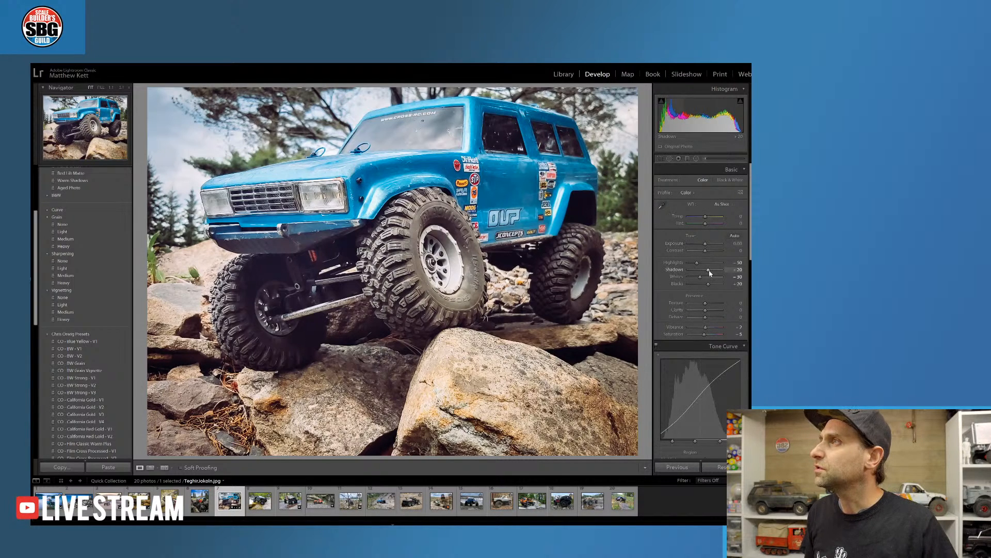
drag(708, 269, 707, 274)
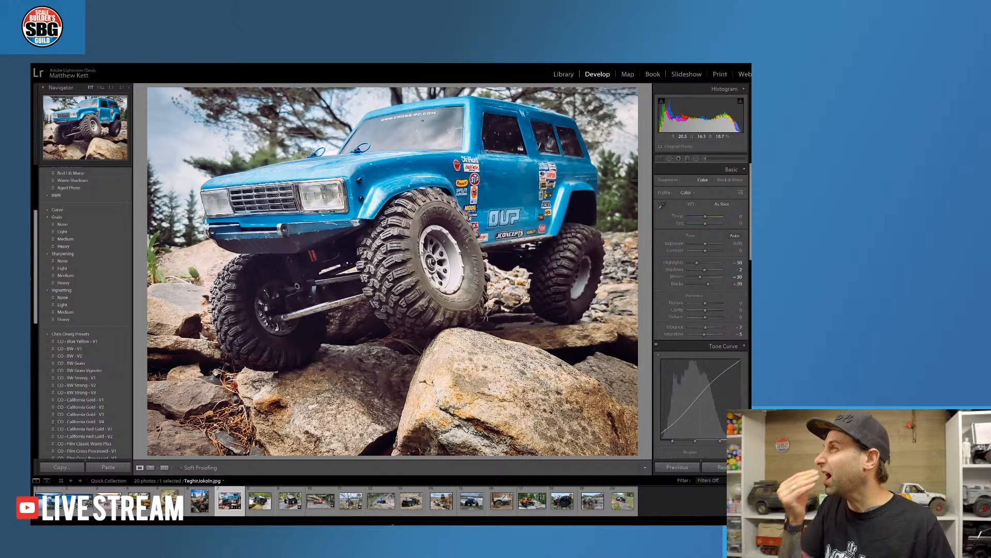
Draw a radial filter around the blue truck's large front tyre and narrow it to fit closely around the wheel
click(696, 159)
drag(369, 191, 455, 270)
drag(380, 192, 440, 262)
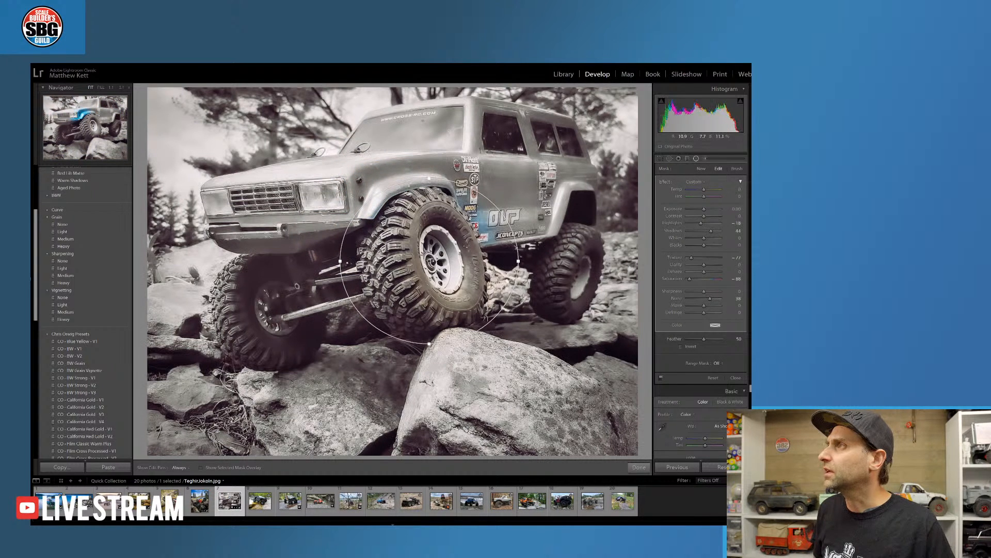
drag(519, 263, 493, 264)
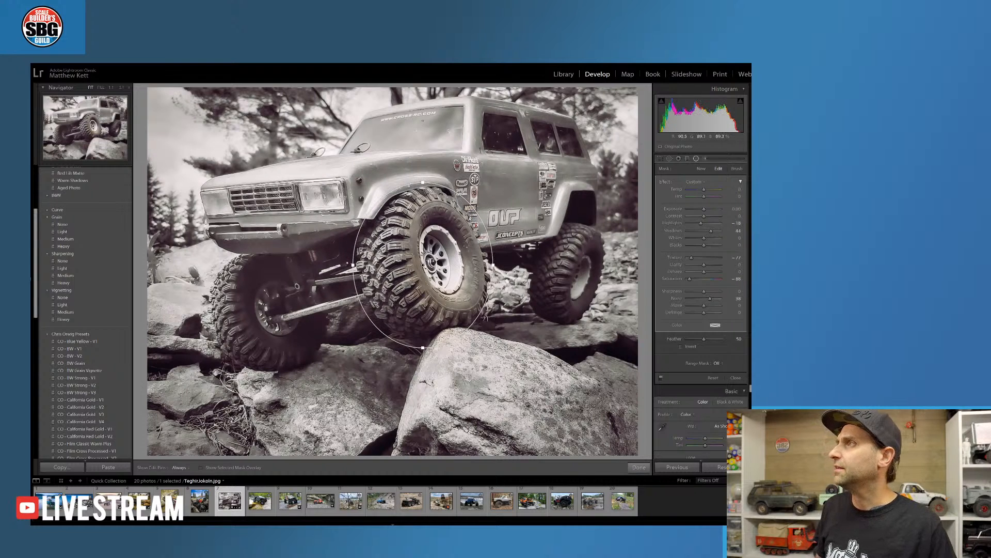
Invert the radial filter, set its Texture to about 43 and Clarity to about 69, finish it, and undo the photo's reset
click(681, 346)
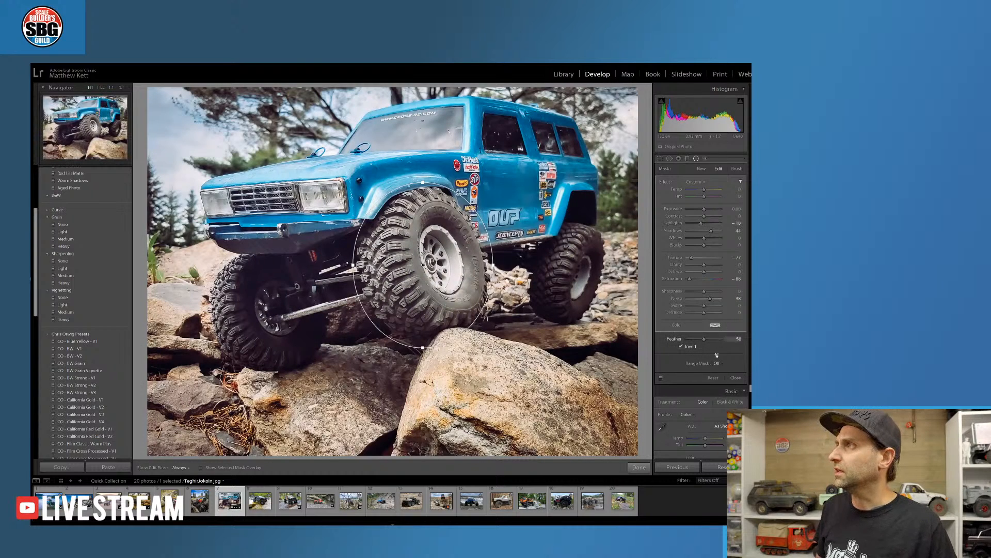
drag(691, 257, 730, 261)
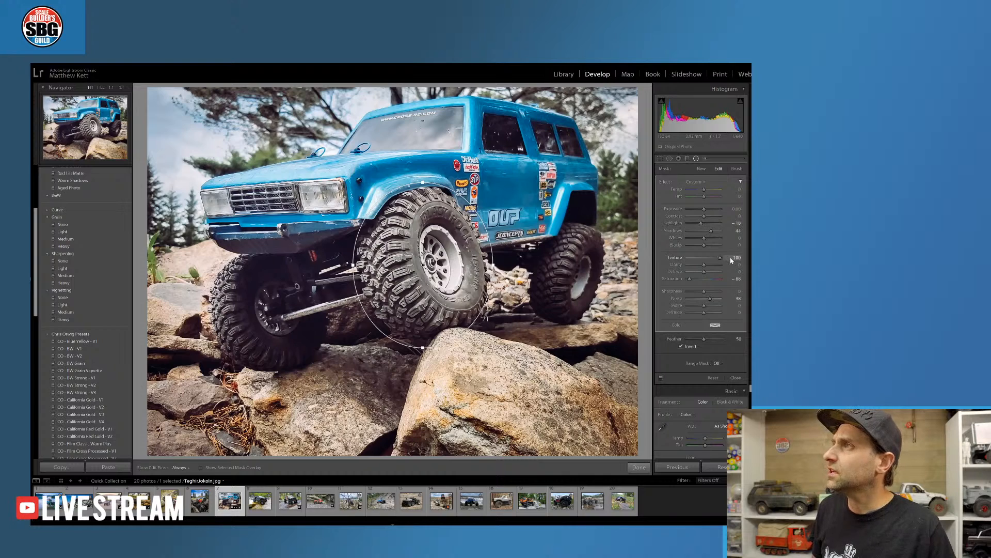
drag(714, 258, 715, 267)
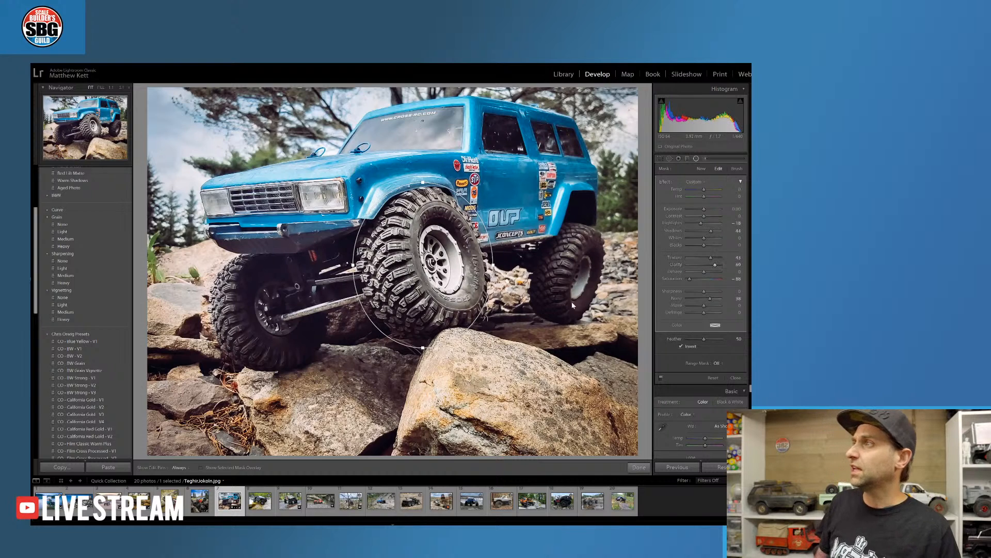
click(639, 467)
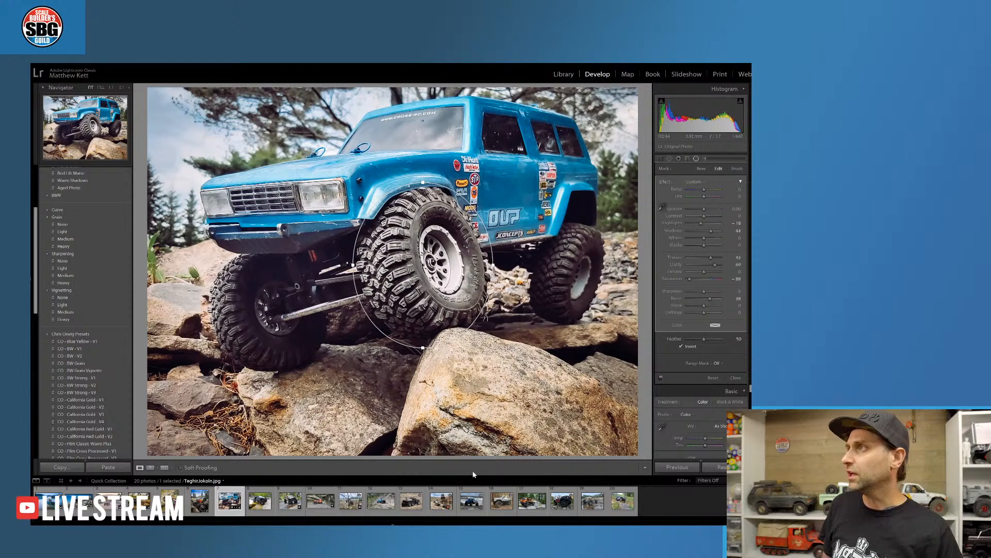
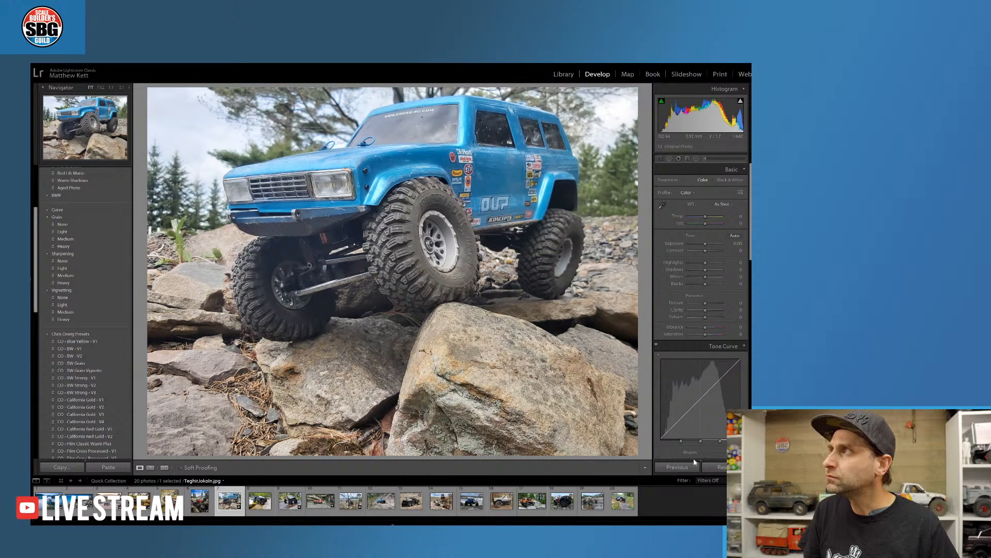
key(ctrl+z)
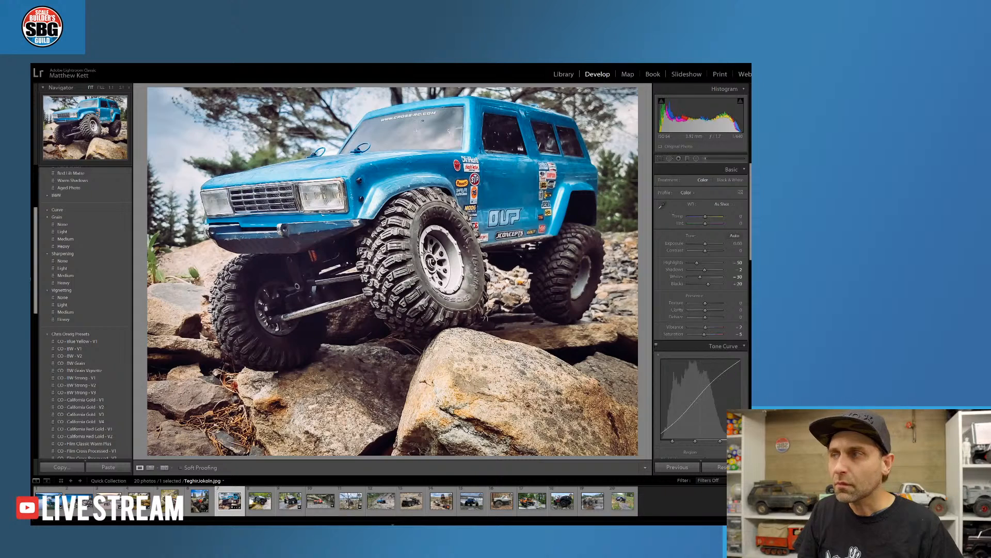
Open the photo of the dark pickup on wet rocks and set Exposure to about -0.35, Shadows to +44 and Texture to +57
click(260, 501)
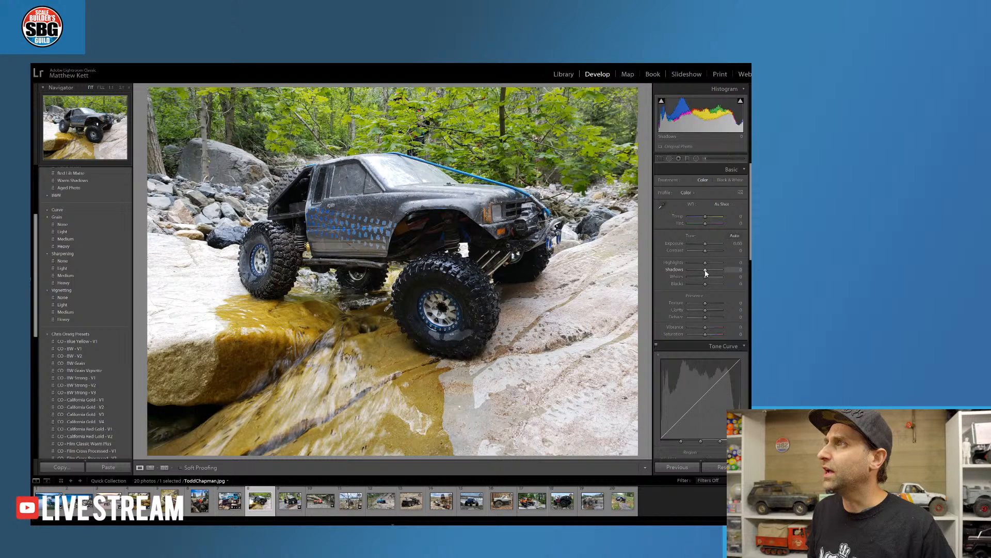
drag(706, 272, 717, 303)
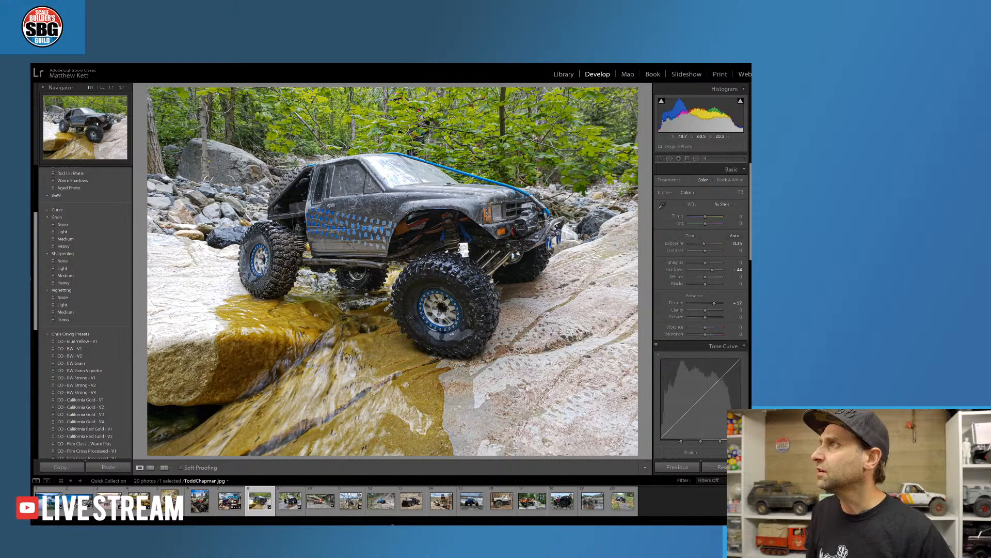
Paint an adjustment brush over the pickup's front end and set its Texture to 22 and Saturation to about 33
click(704, 158)
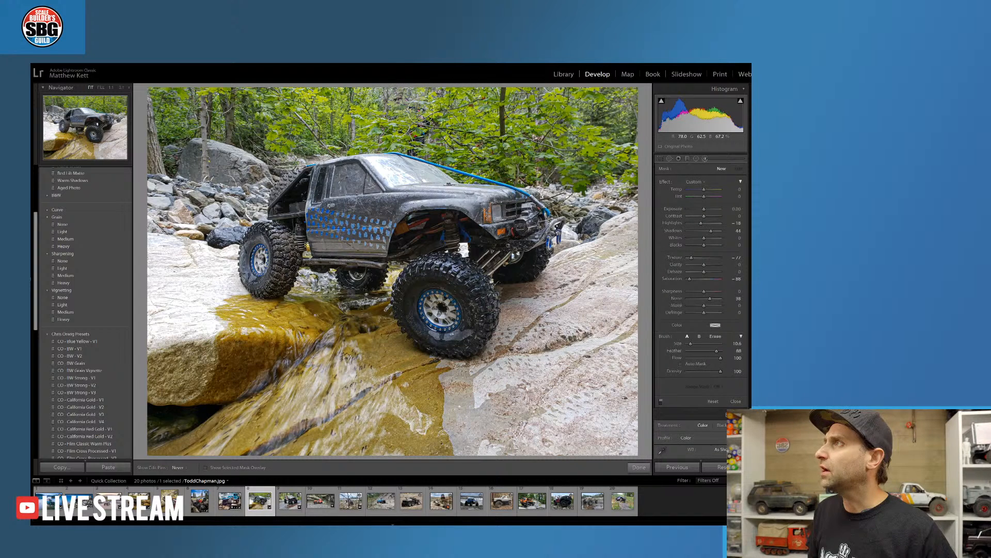
drag(493, 201, 519, 204)
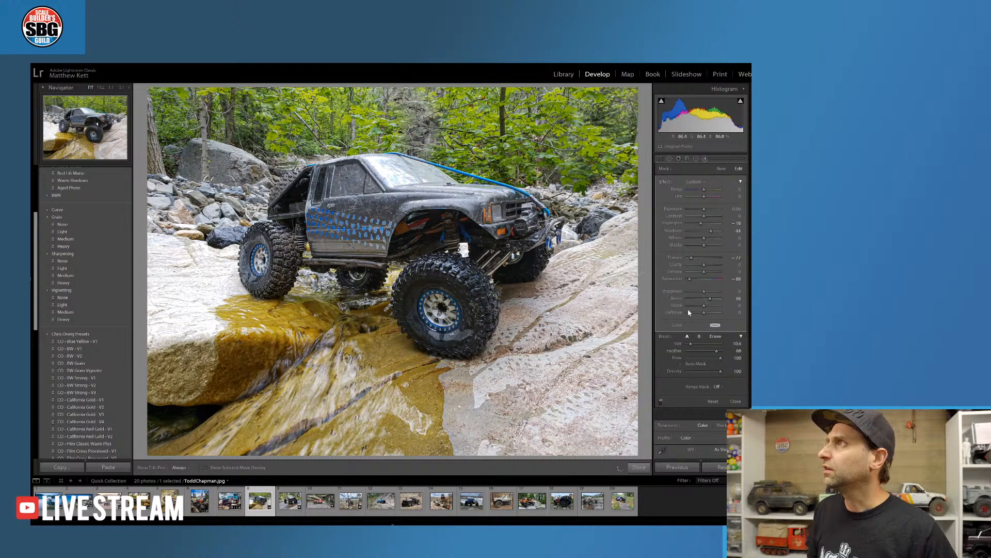
mouse_move(691, 258)
mouse_down()
mouse_move(708, 262)
mouse_move(711, 281)
mouse_up()
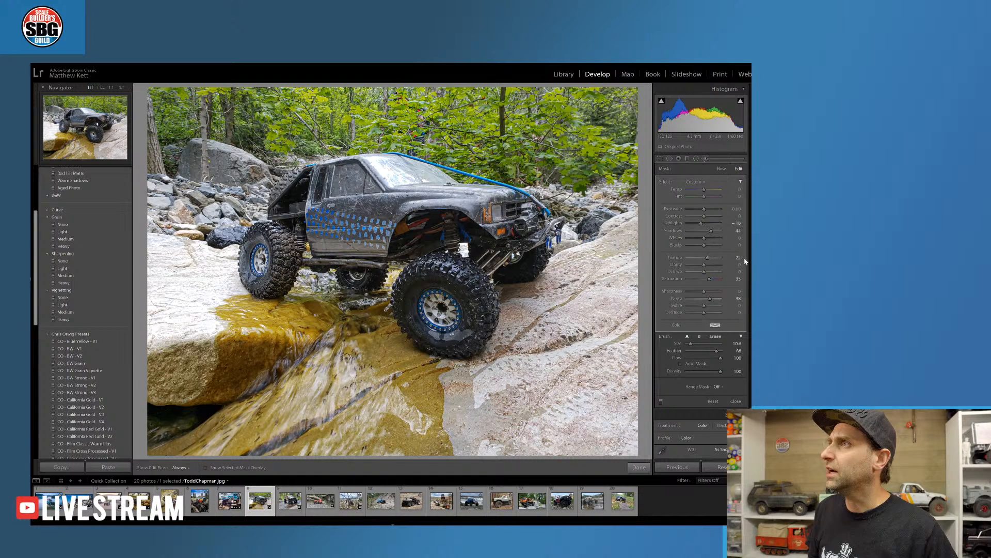
scroll(691, 434, down, 5)
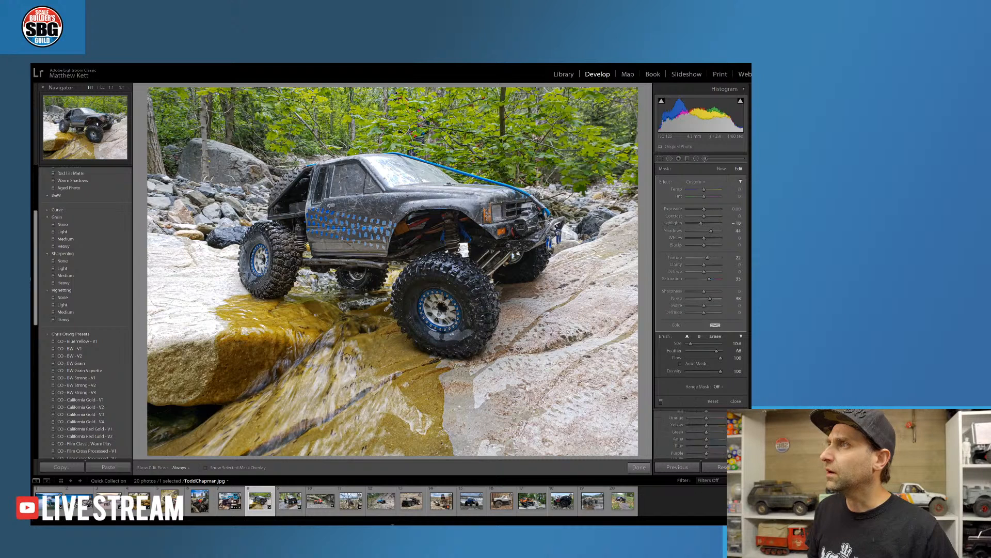
scroll(691, 433, down, 1)
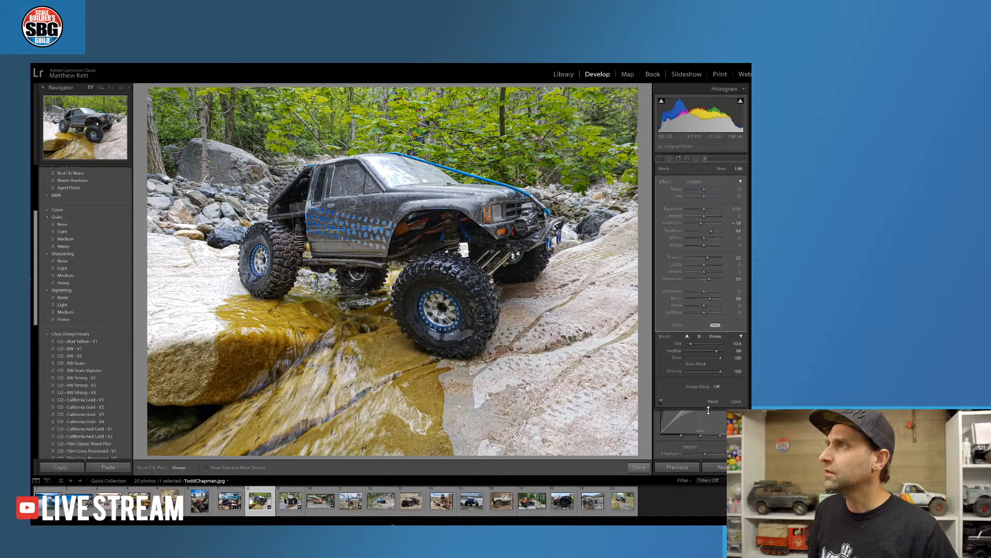
mouse_move(711, 423)
mouse_down()
mouse_move(711, 412)
mouse_move(711, 422)
mouse_up()
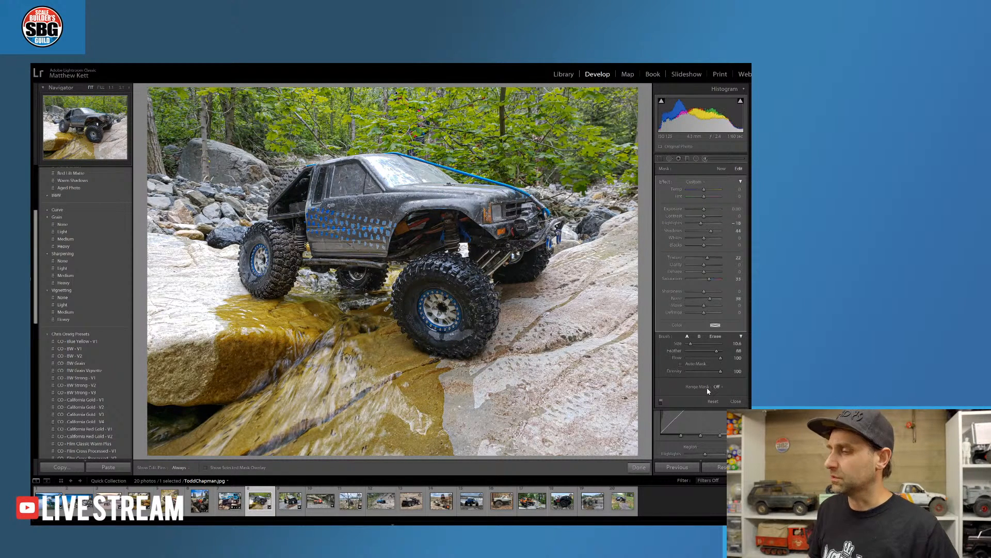
key(ctrl+z)
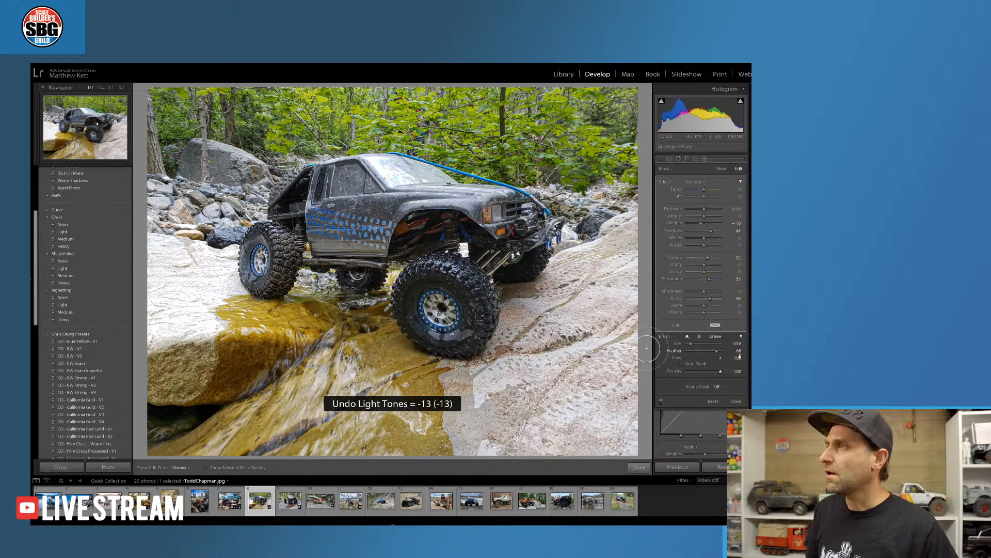
Try out different HSL Saturation levels for the Red colour range on the dark pickup photo
scroll(692, 434, down, 2)
scroll(691, 434, down, 2)
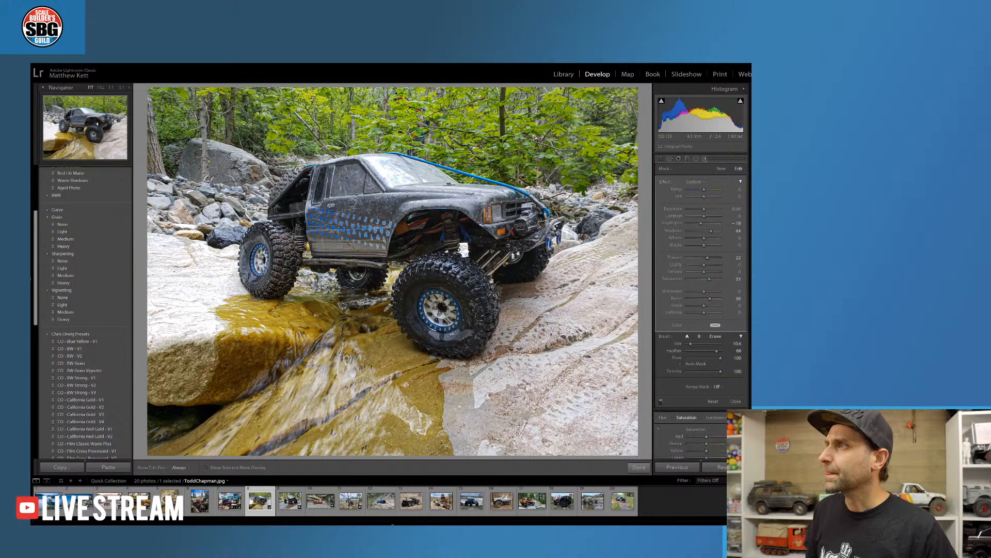
scroll(691, 434, down, 1)
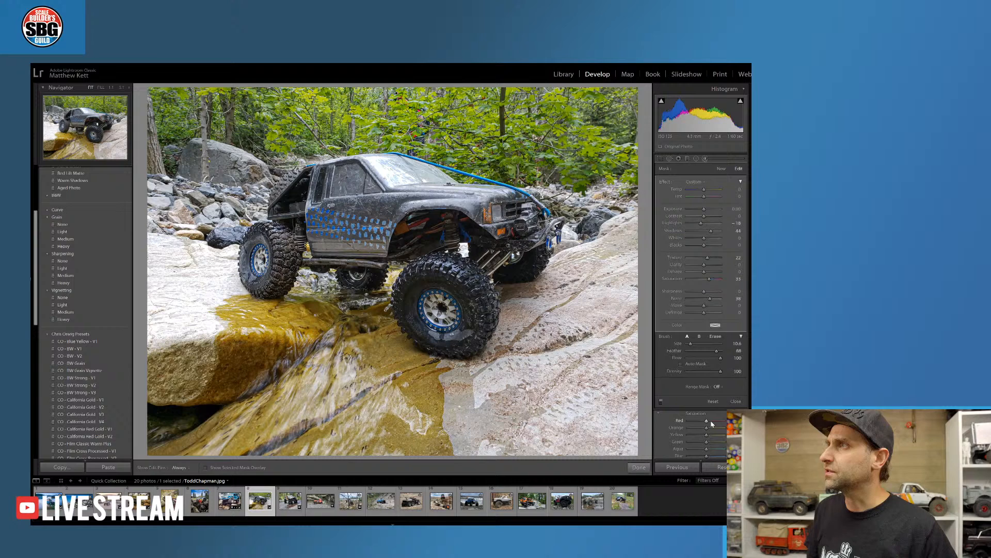
mouse_move(693, 423)
mouse_down()
mouse_move(680, 421)
mouse_move(705, 421)
mouse_up()
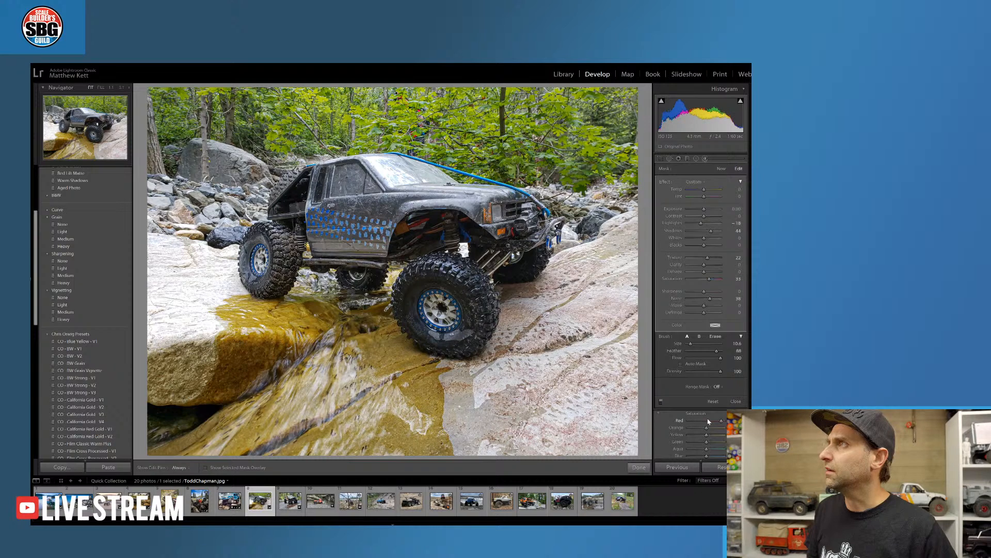
drag(687, 420, 695, 420)
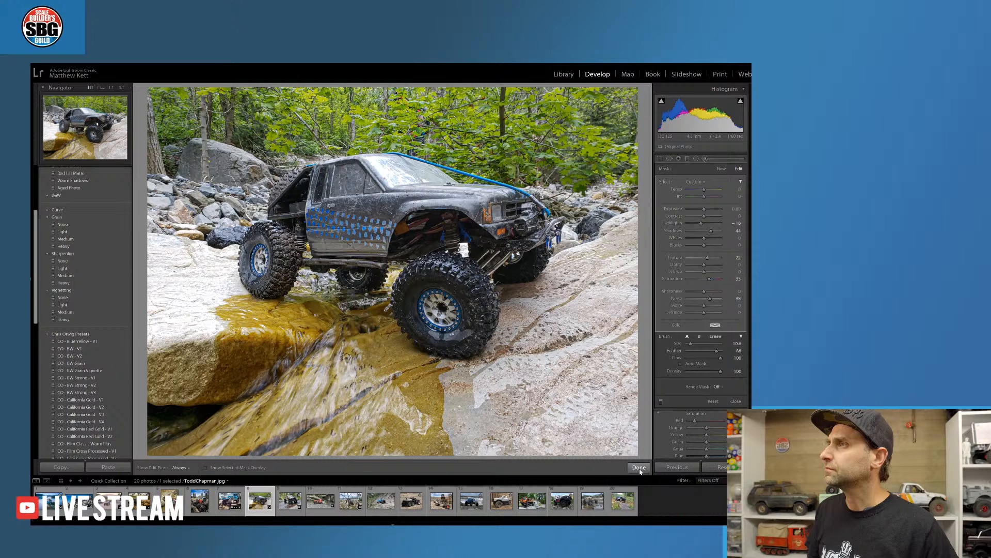
Undo the Red saturation changes and the recent adjustment brush edits on the pickup's front end
key(ctrl+z)
key(ctrl+z)
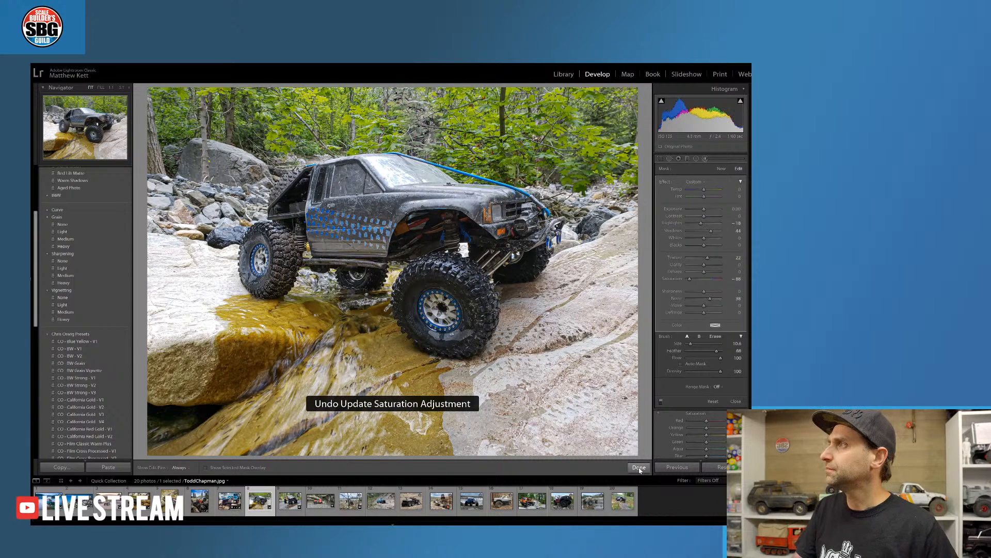
key(ctrl+z)
key(ctrl+z)
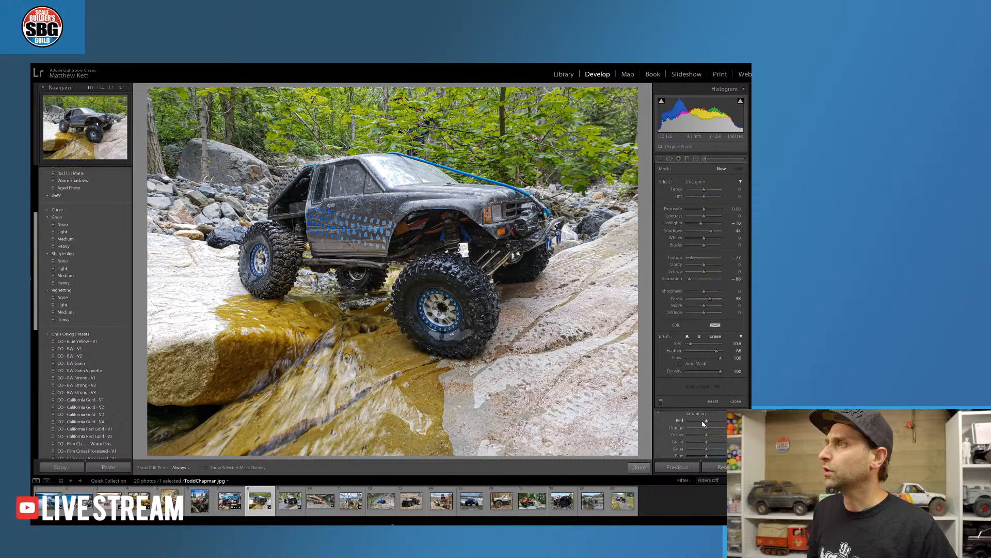
Set the HSL Saturation of Red to -100, Orange to +91, Yellow to +53 and Green to about -31, closing the adjustment brush
drag(698, 423, 690, 421)
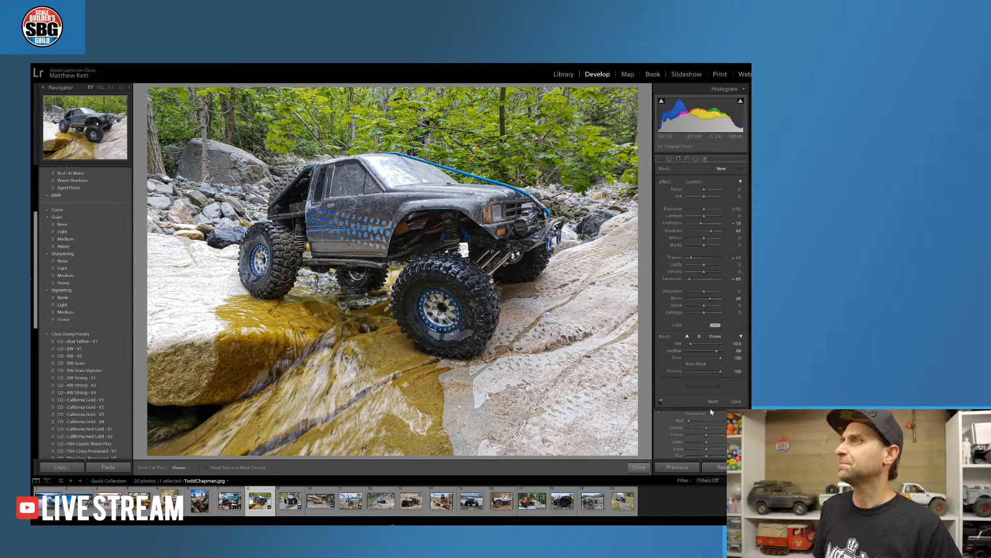
drag(706, 428, 722, 429)
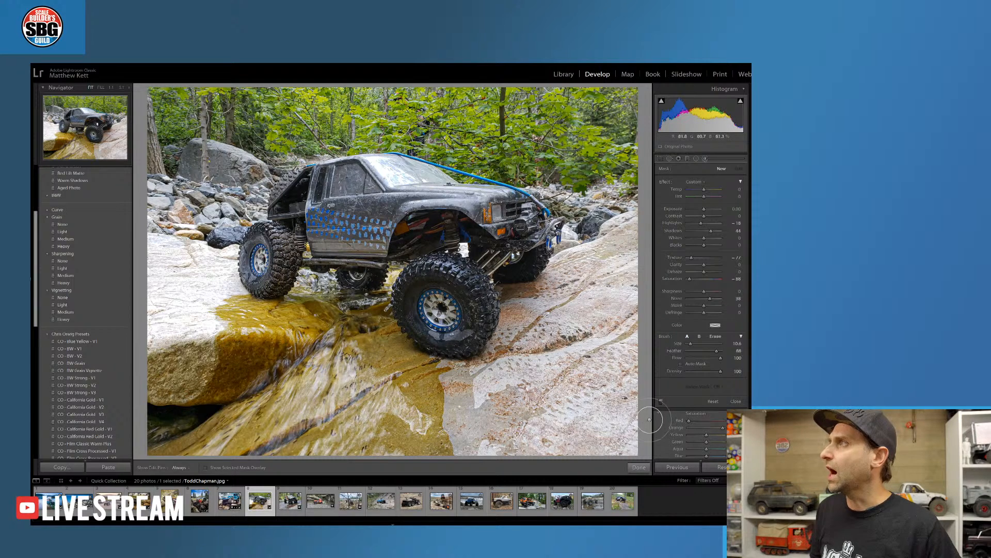
drag(707, 435, 715, 437)
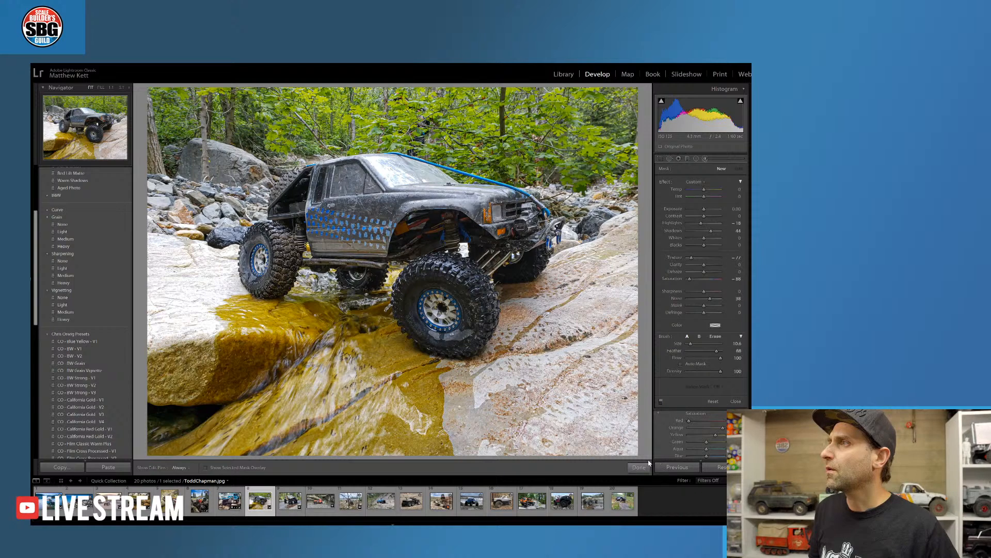
key(k)
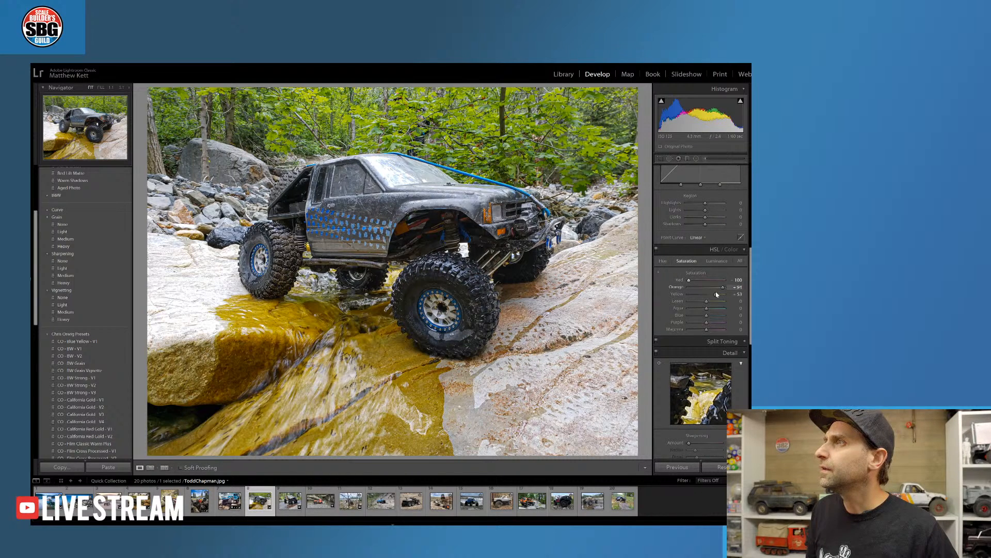
drag(706, 301, 700, 303)
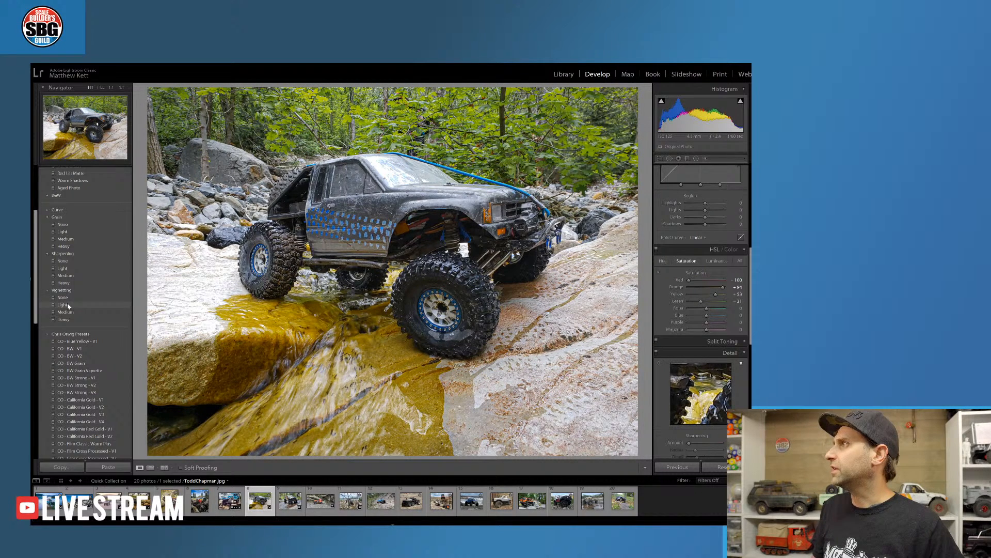
Apply the Light vignetting preset and raise the HSL Saturation of Blue to about +61
click(64, 304)
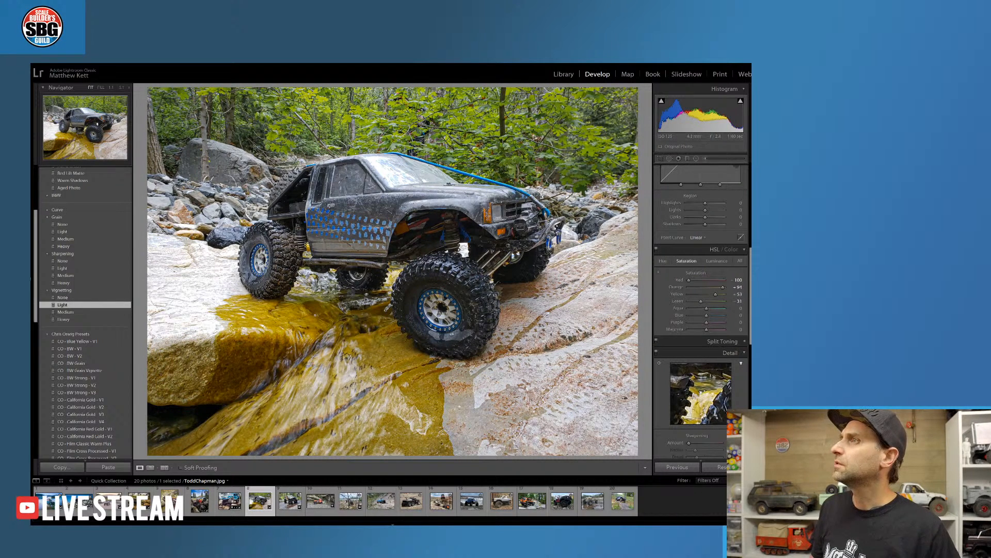
mouse_move(707, 319)
mouse_down()
mouse_move(718, 319)
mouse_move(703, 318)
mouse_up()
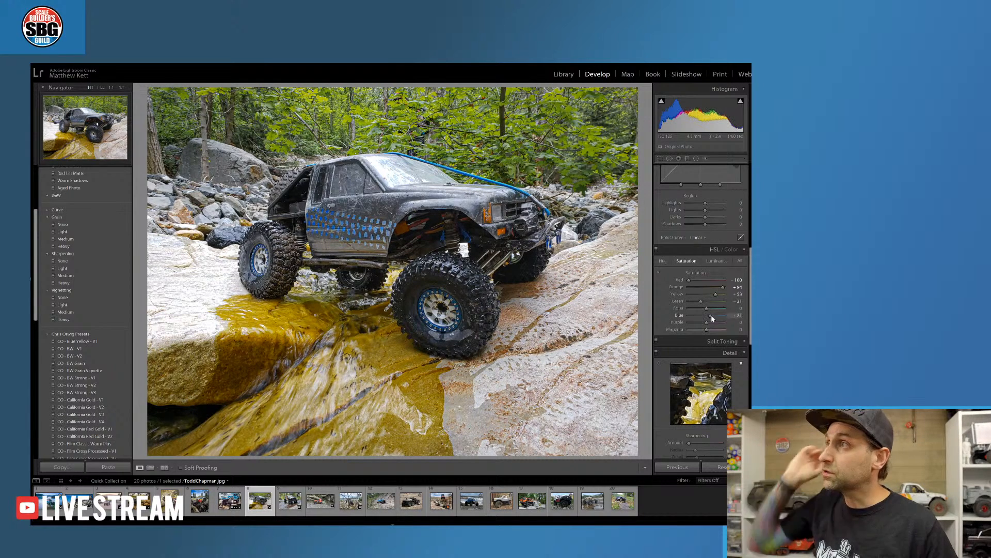
drag(704, 316, 720, 315)
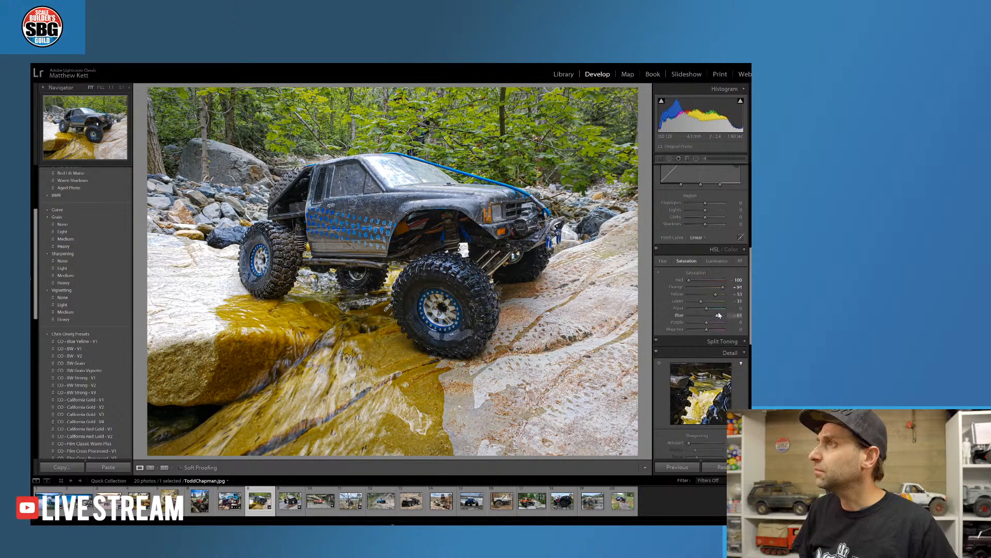
Set the HSL Luminance of Blue to +41 and Aqua to about +40
click(717, 261)
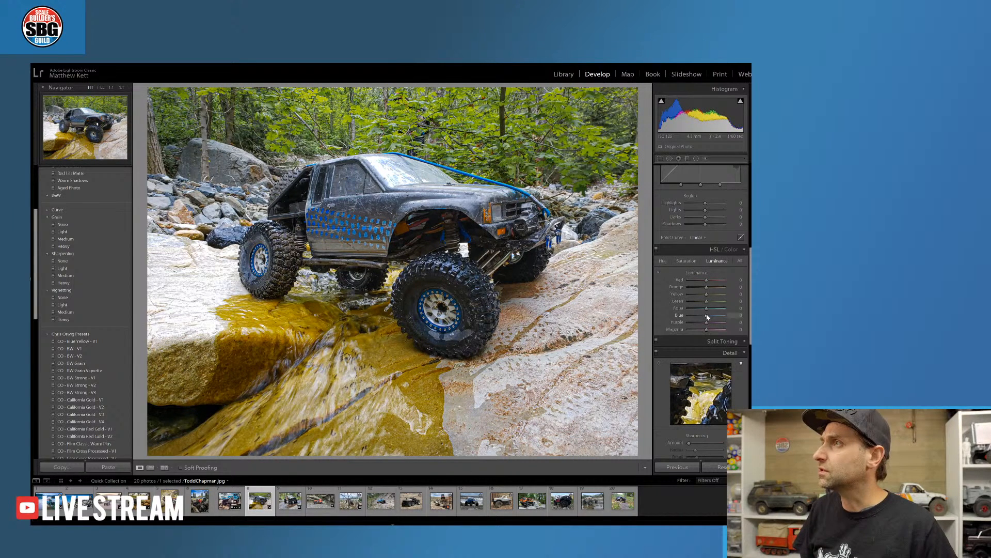
drag(708, 317, 717, 316)
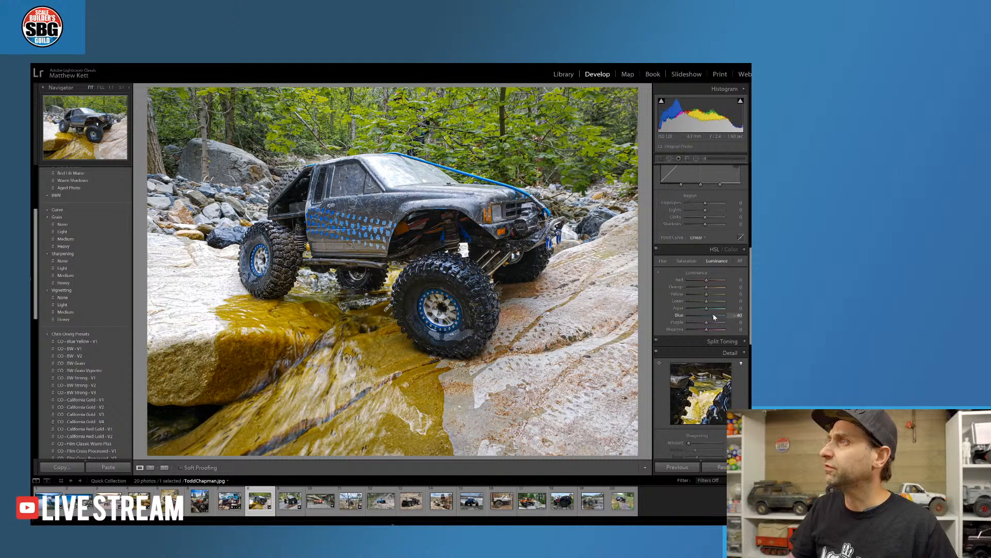
mouse_move(717, 316)
mouse_down()
mouse_move(698, 316)
mouse_move(713, 318)
mouse_up()
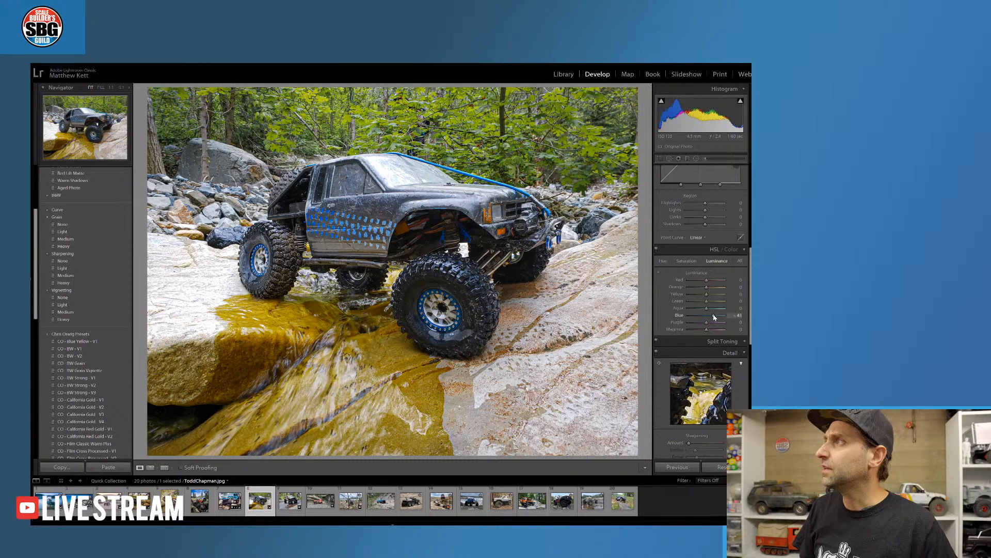
drag(706, 308, 713, 309)
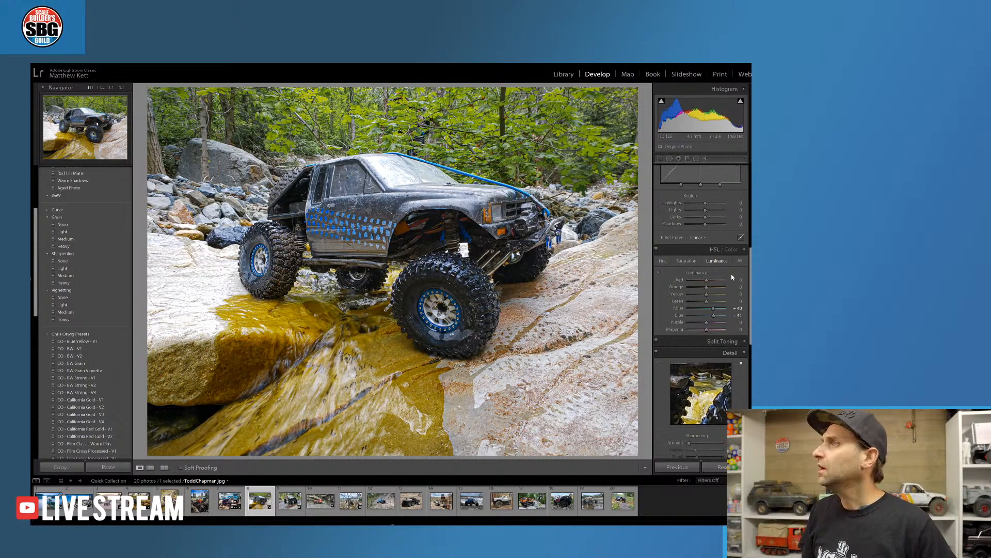
Raise the photo's Clarity to +52 and apply the Medium vignetting preset
scroll(709, 279, up, 5)
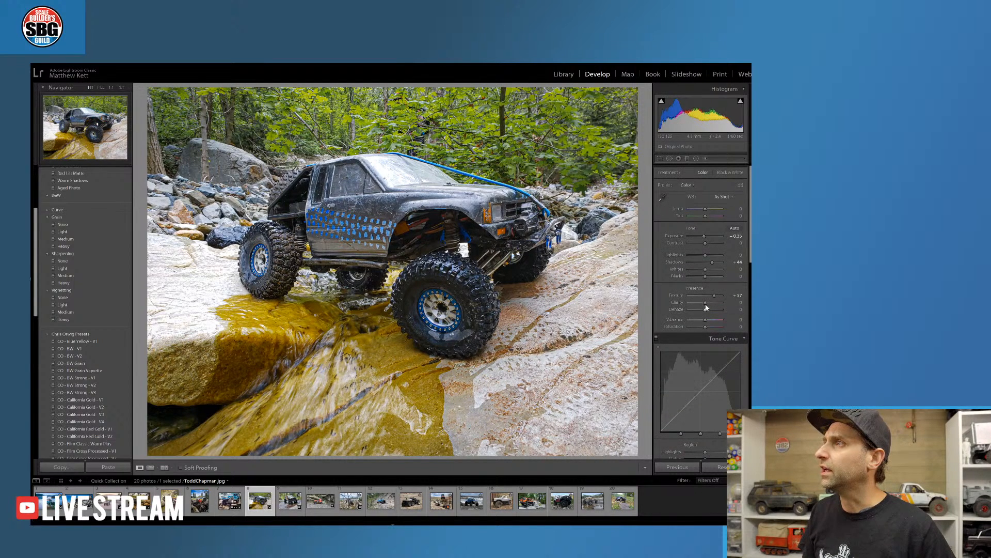
drag(705, 302, 717, 305)
drag(715, 304, 713, 304)
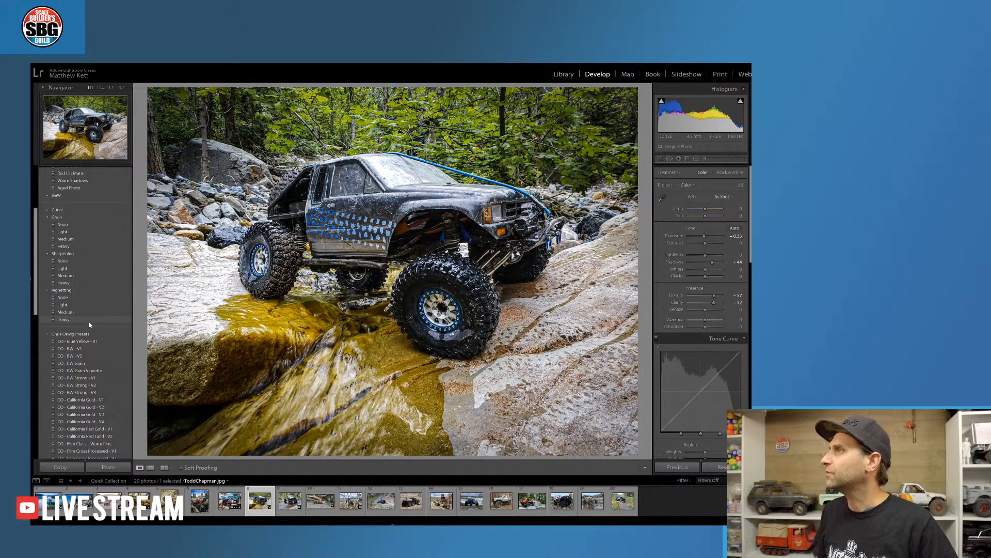
click(87, 313)
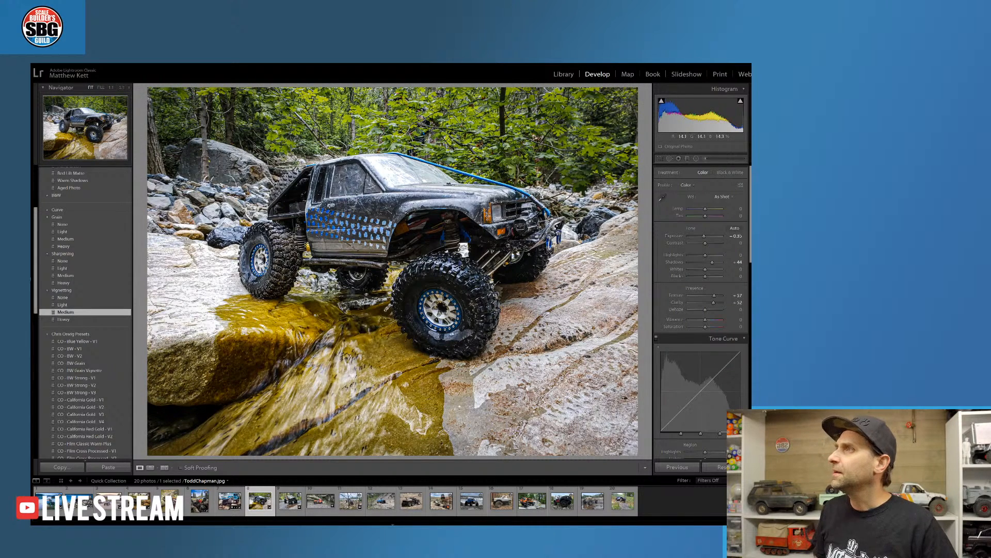
Warm the photo's white balance by setting Temp to about +9 and Tint to about +16
drag(706, 209, 702, 210)
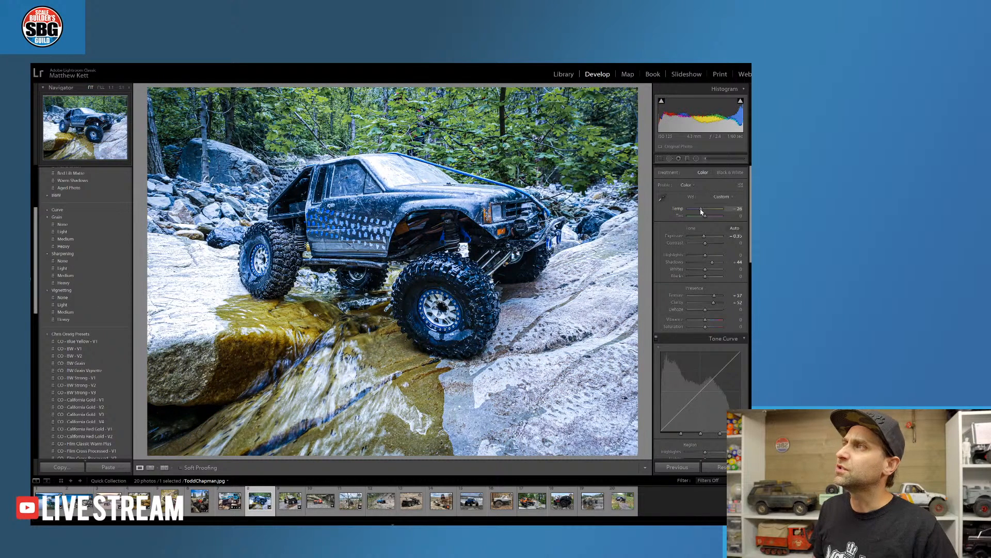
drag(702, 211, 707, 212)
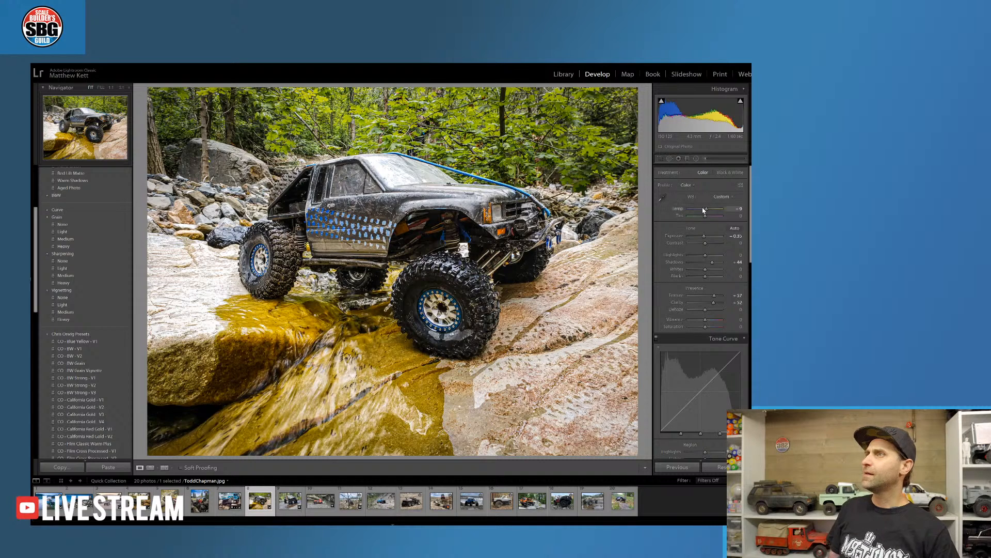
drag(705, 216, 709, 217)
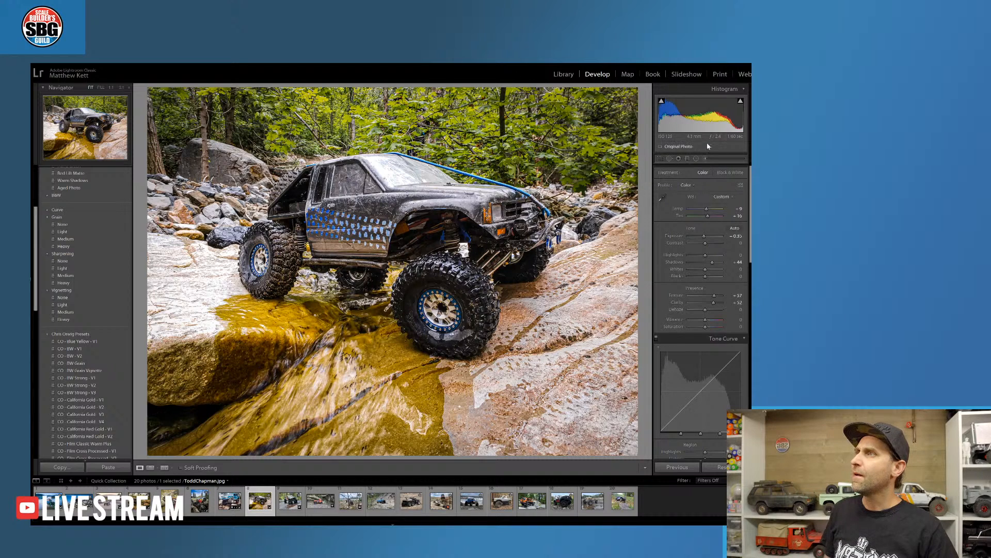
Draw a radial filter around the pickup and invert it so that it affects the inside of the ellipse
click(696, 158)
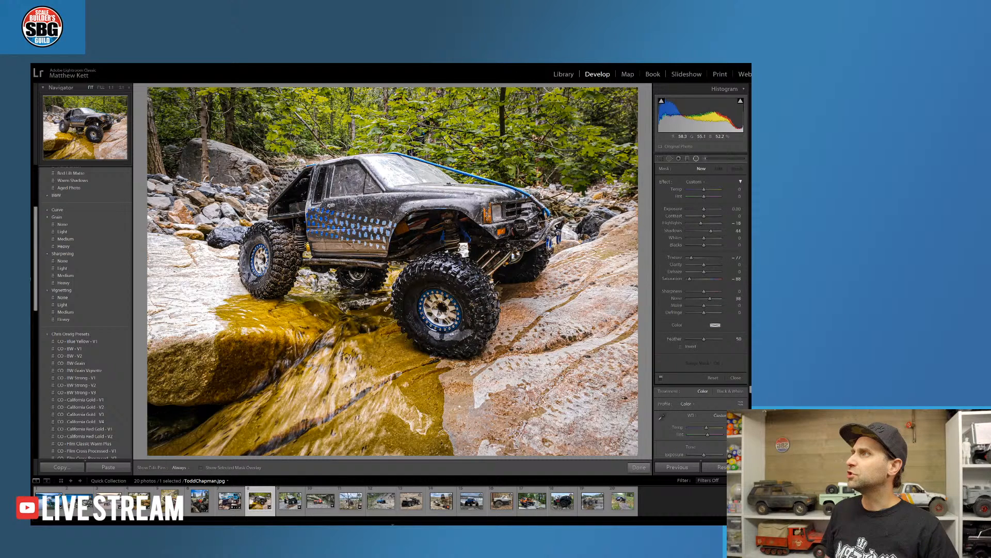
drag(291, 178, 454, 267)
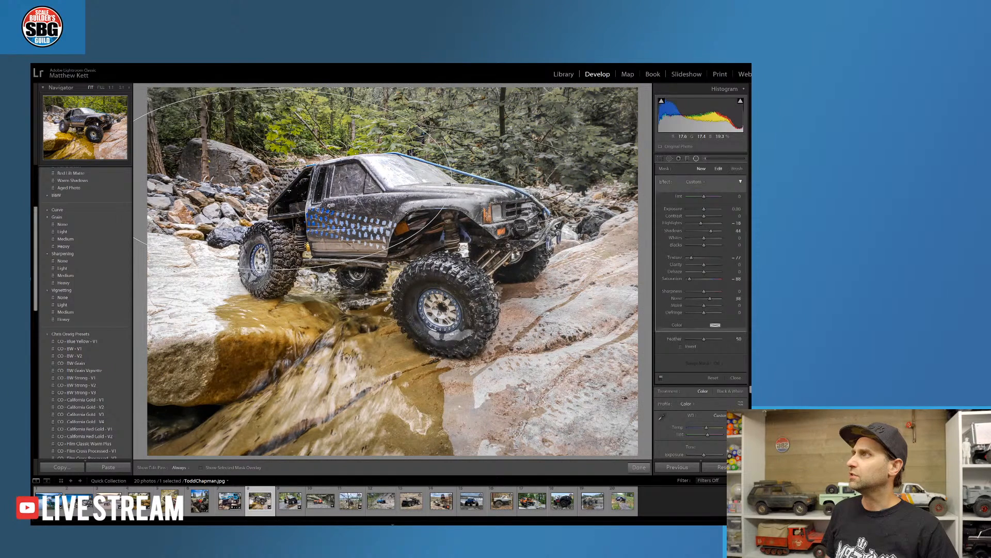
drag(292, 178, 389, 246)
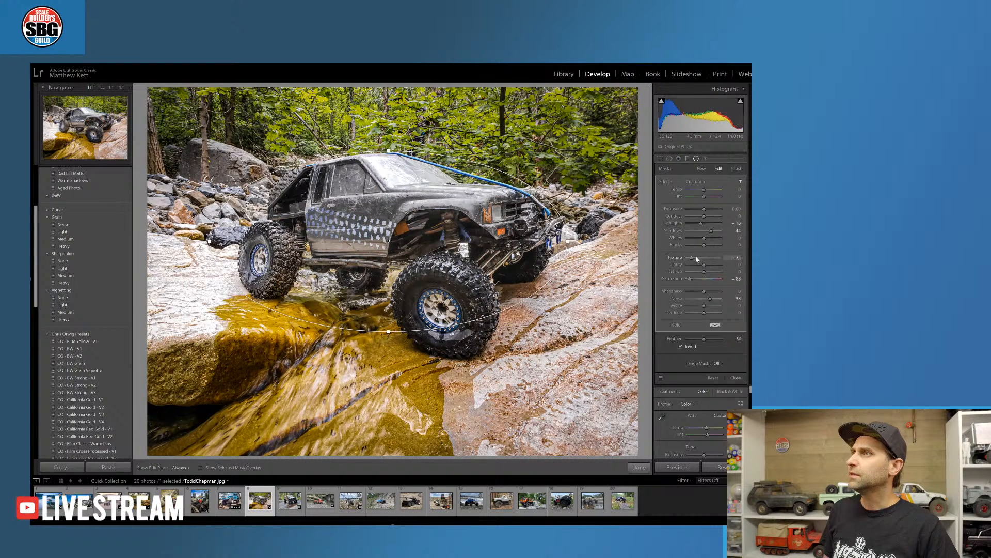
Set the radial filter's Texture to about 26, Saturation to about 41, Exposure to about 0.16 and Highlights to about 21, and finish the filter
drag(692, 257, 712, 279)
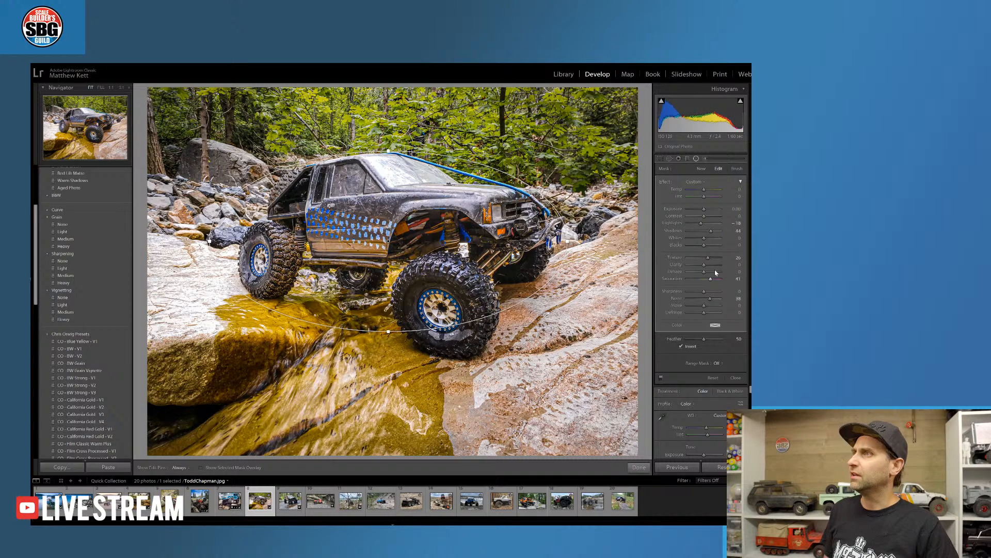
mouse_move(704, 209)
mouse_down()
mouse_move(696, 217)
mouse_move(709, 224)
mouse_up()
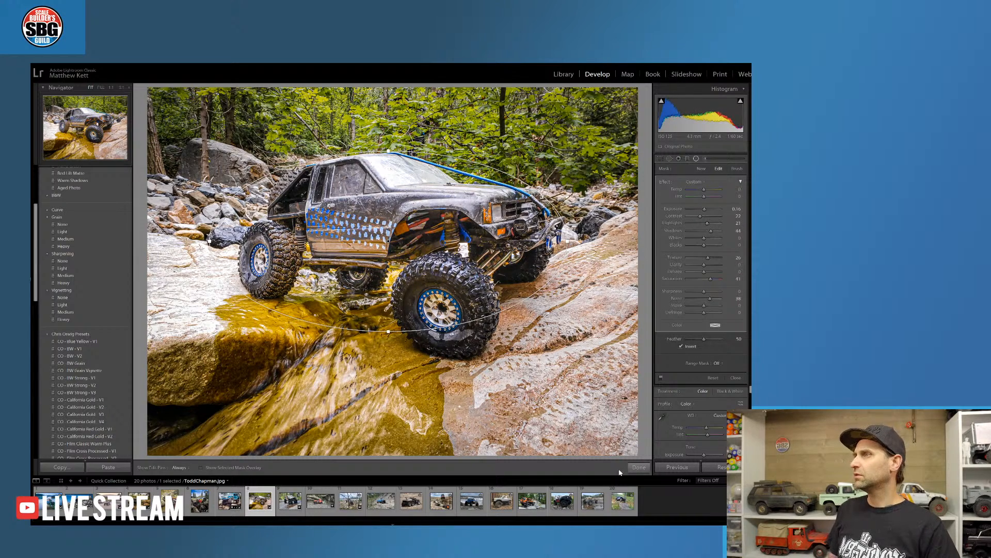
click(639, 467)
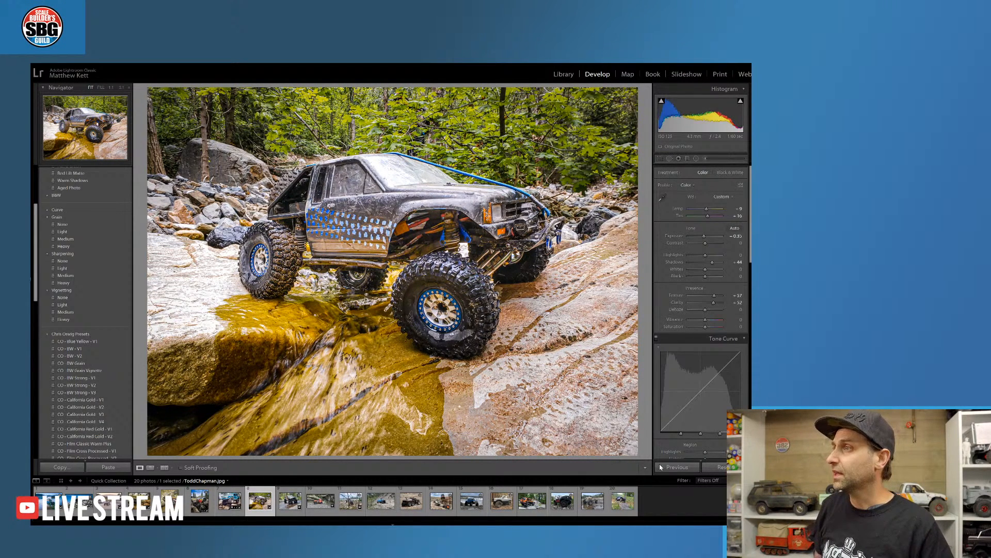
Reset all edits on the dark pickup photo
click(723, 467)
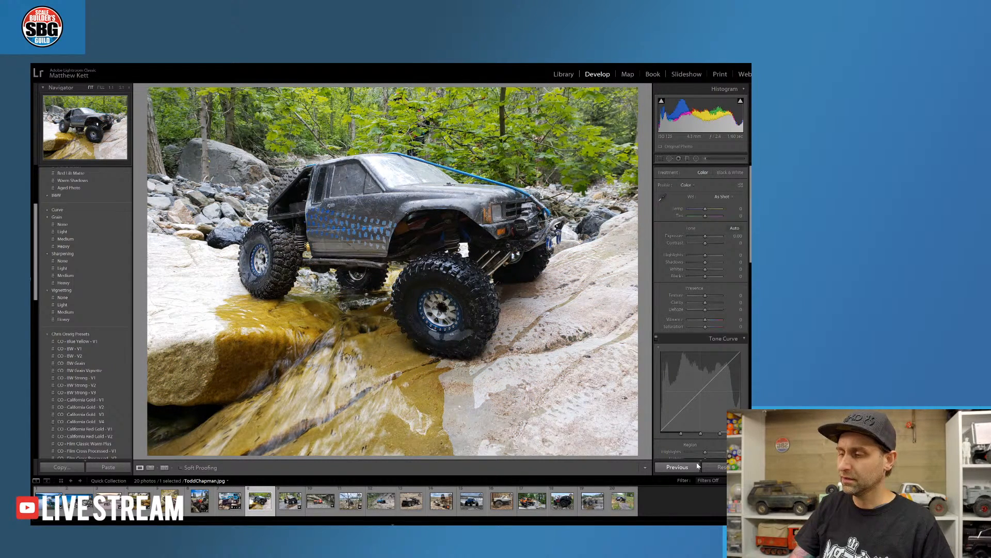
Undo the reset of the dark pickup photo to restore its edits
key(ctrl+z)
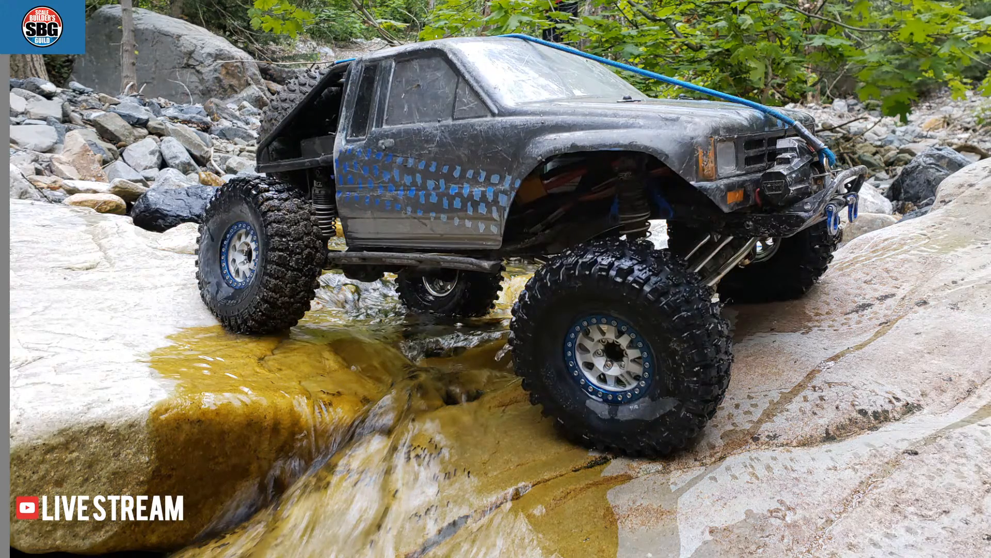
key(ctrl+z)
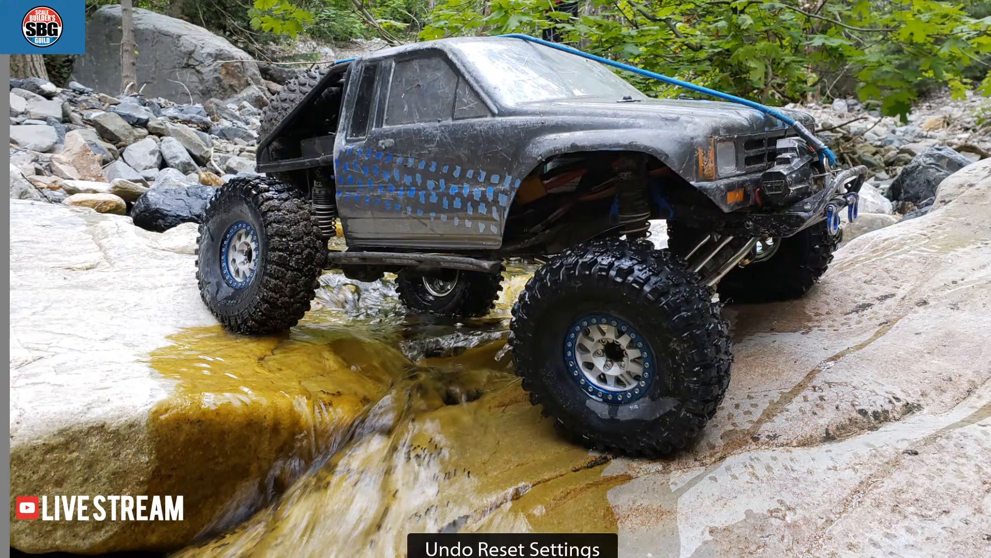
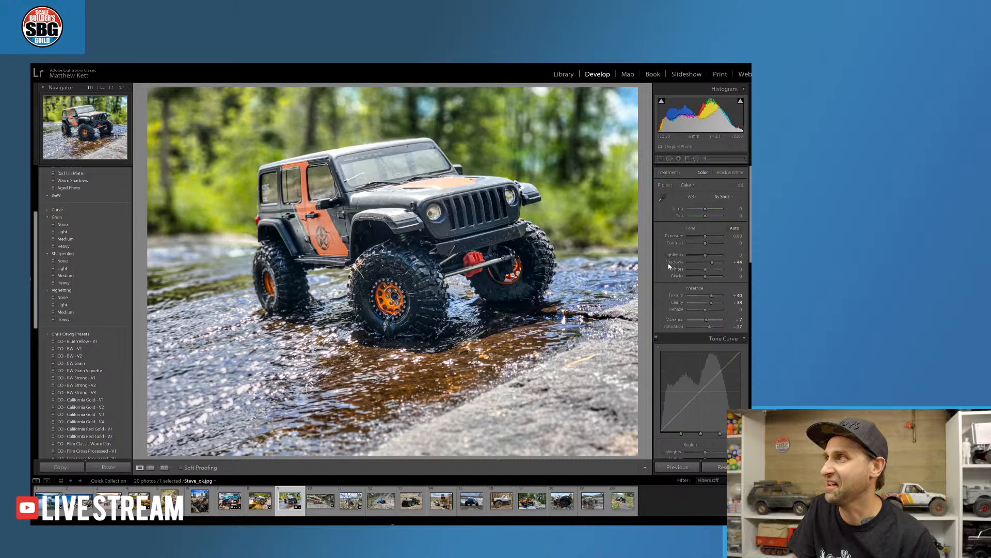
Raise the Jeep photo's Orange luminance to about +8 and shift its Orange hue slightly towards red
scroll(670, 266, down, 5)
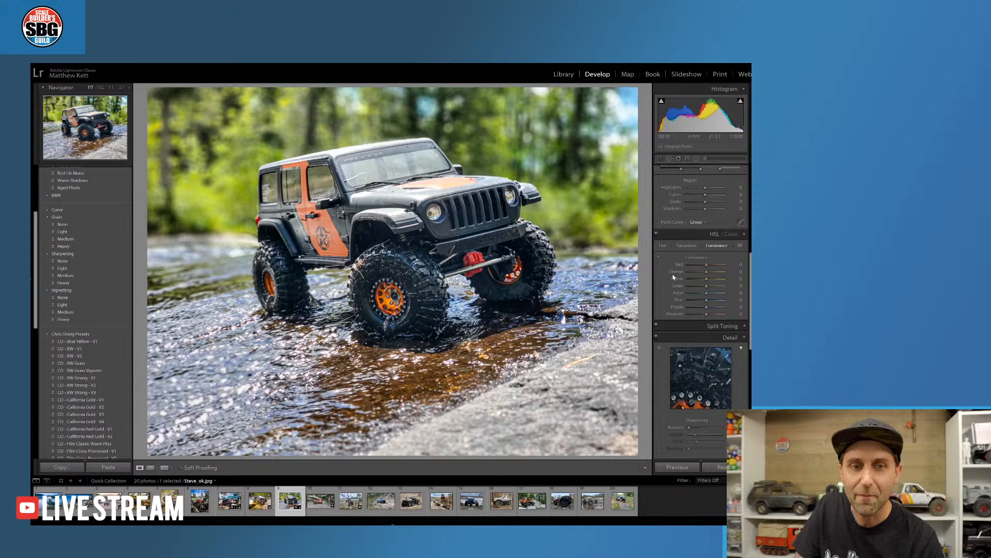
drag(710, 268, 708, 272)
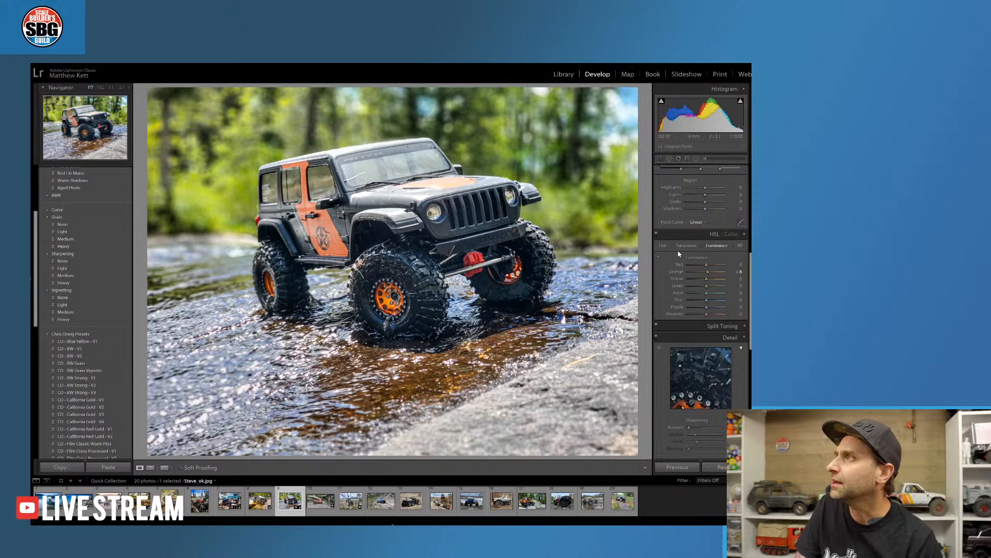
click(662, 246)
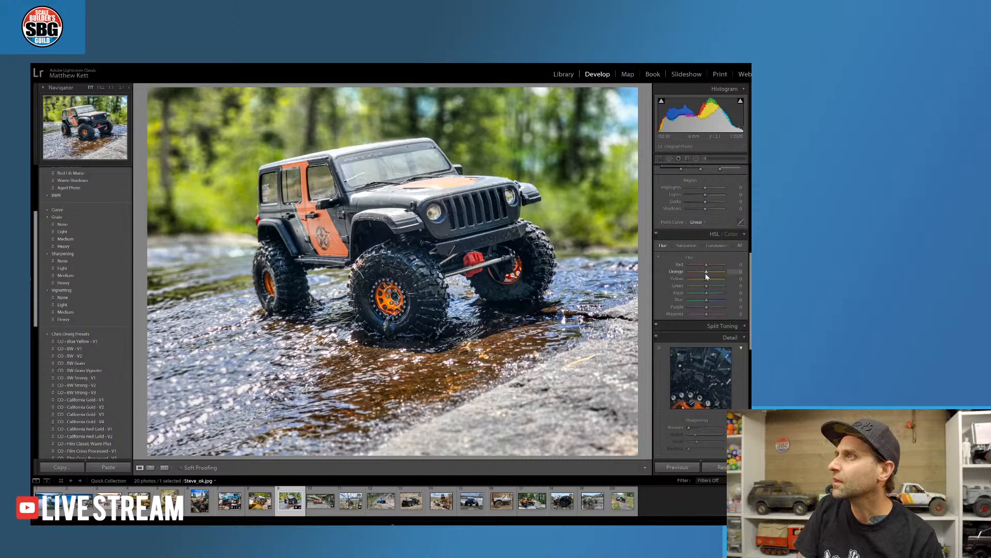
drag(706, 272, 698, 273)
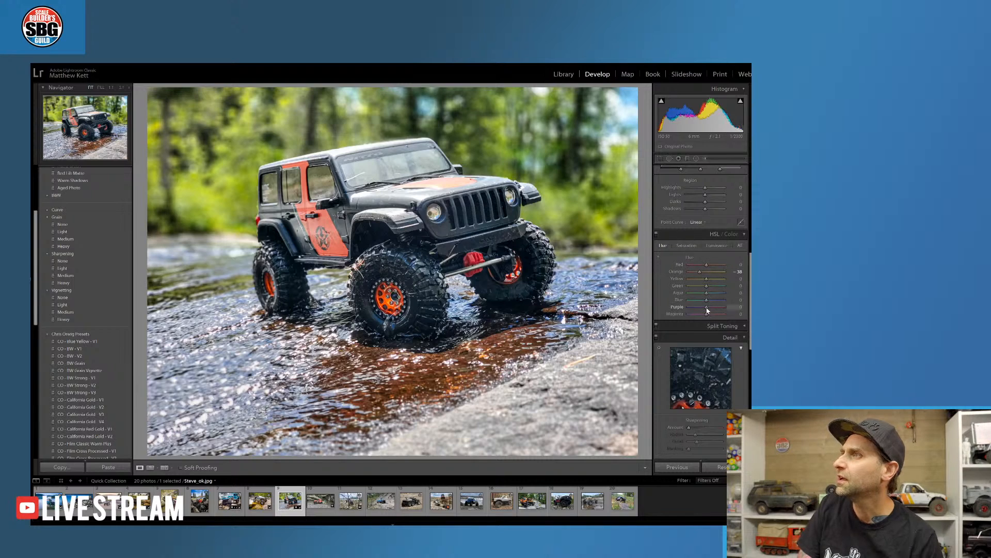
drag(701, 272, 705, 272)
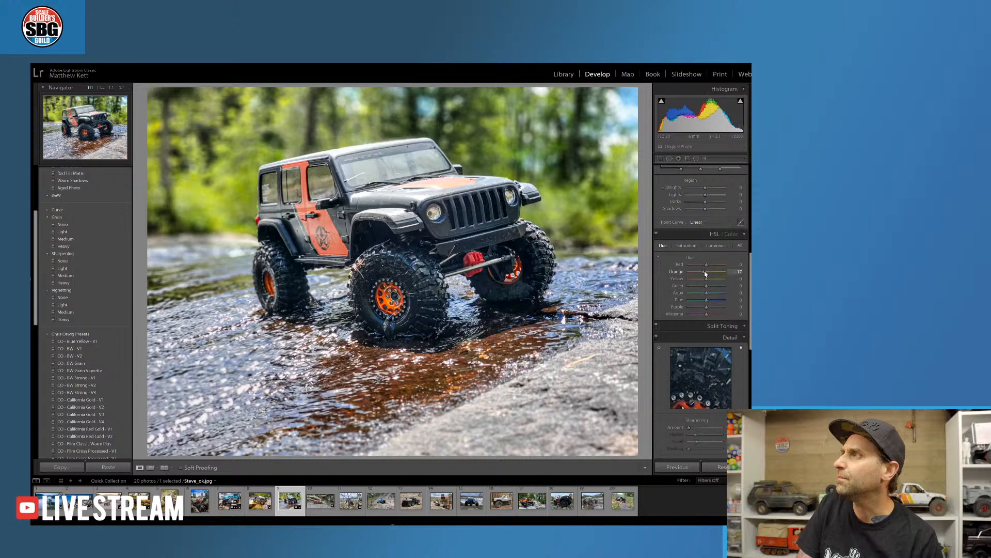
Set the Red saturation to about +40 and the Orange saturation to about +48, and apply the Medium vignetting preset
click(686, 245)
drag(708, 275, 713, 267)
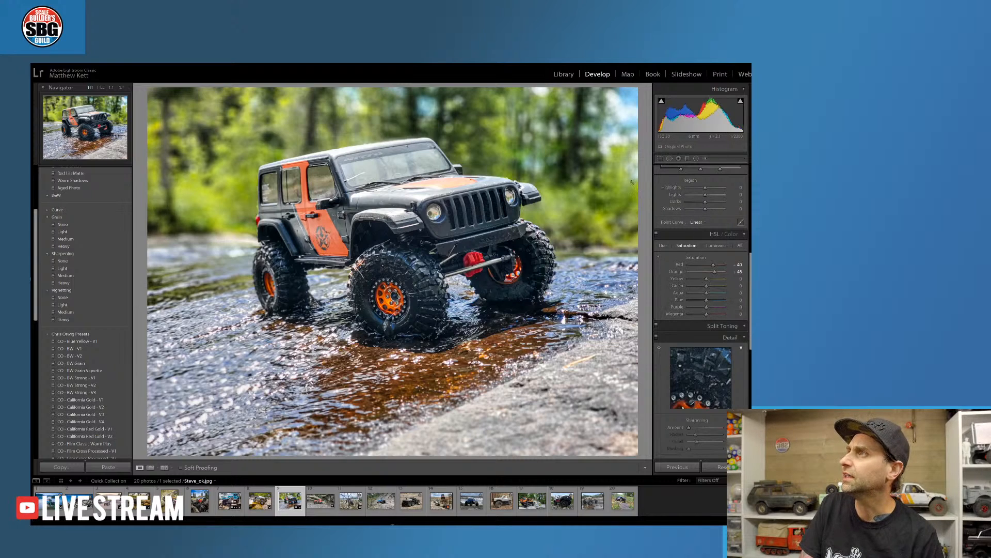
click(73, 313)
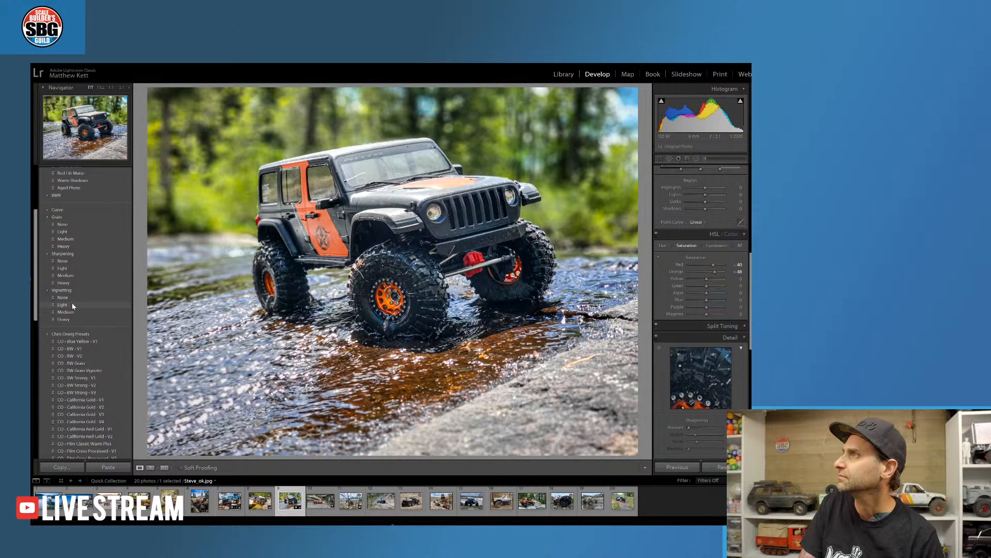
click(74, 313)
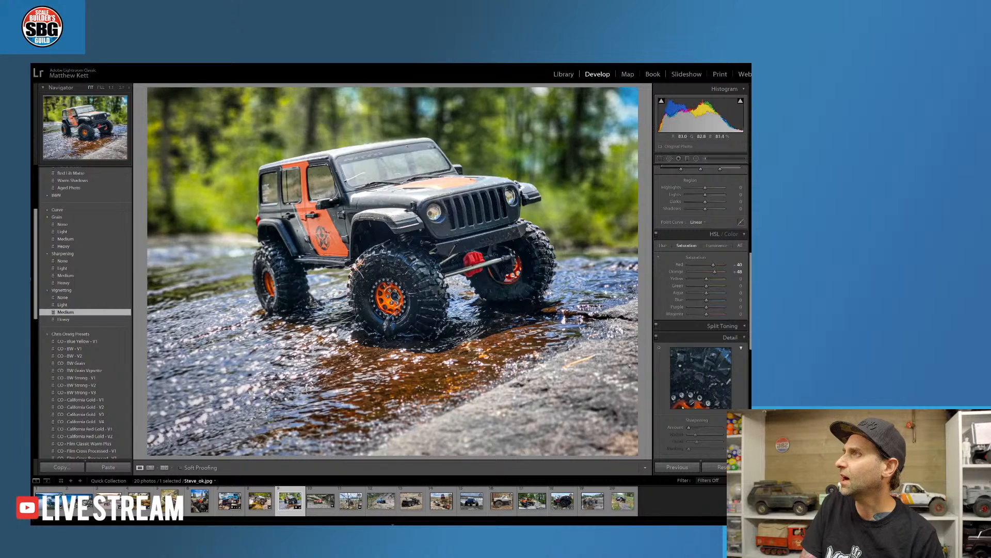
Try changing the Magenta saturation and return it to neutral
drag(751, 273, 744, 195)
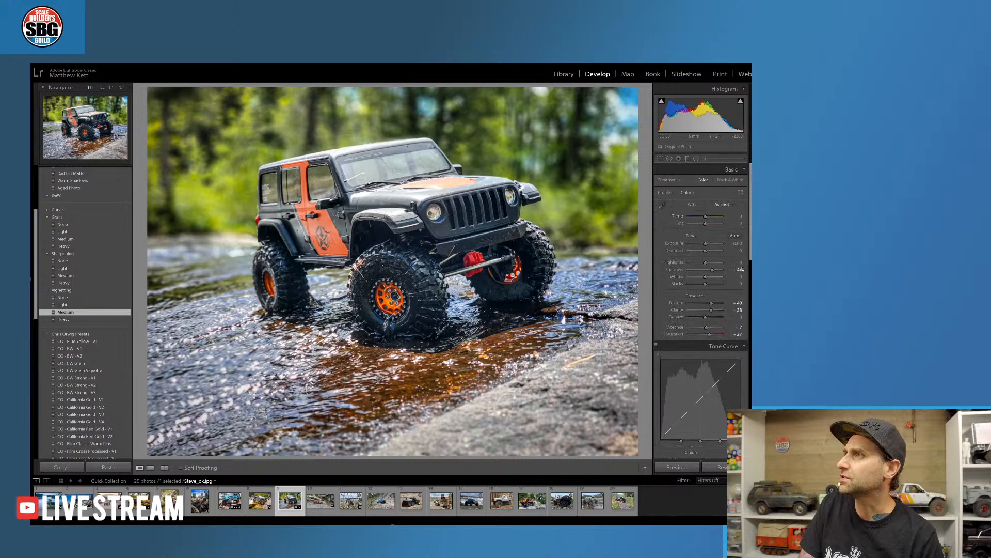
drag(750, 253, 749, 307)
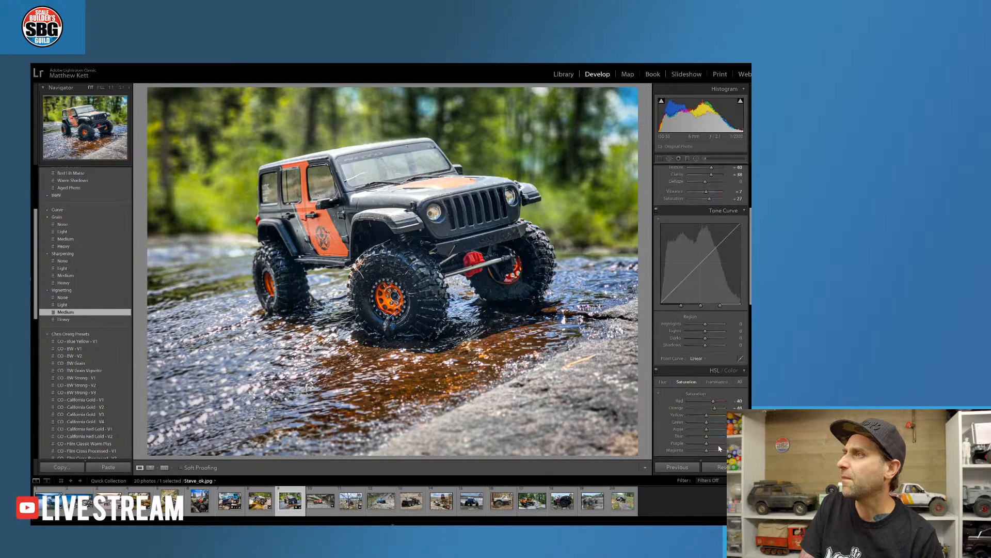
drag(709, 451, 718, 452)
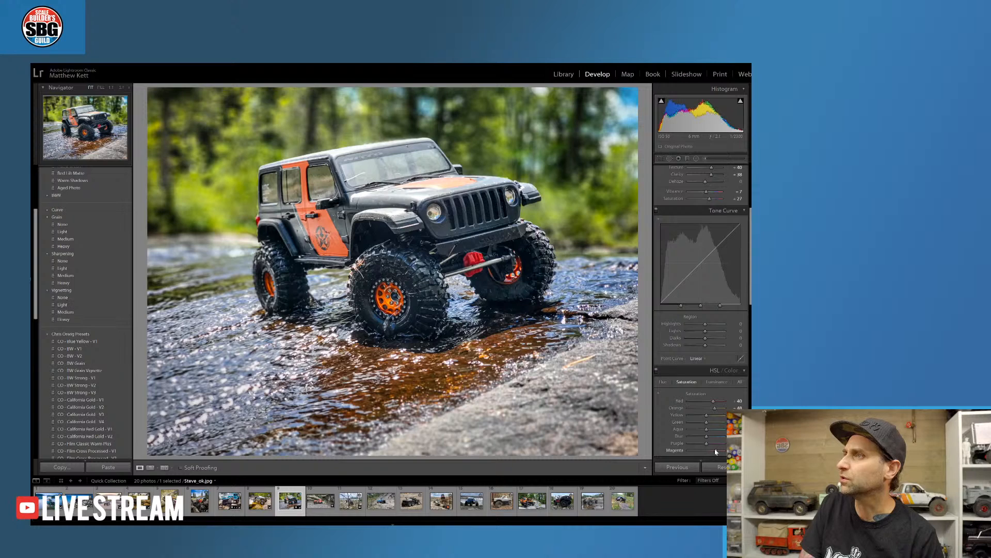
drag(703, 451, 707, 450)
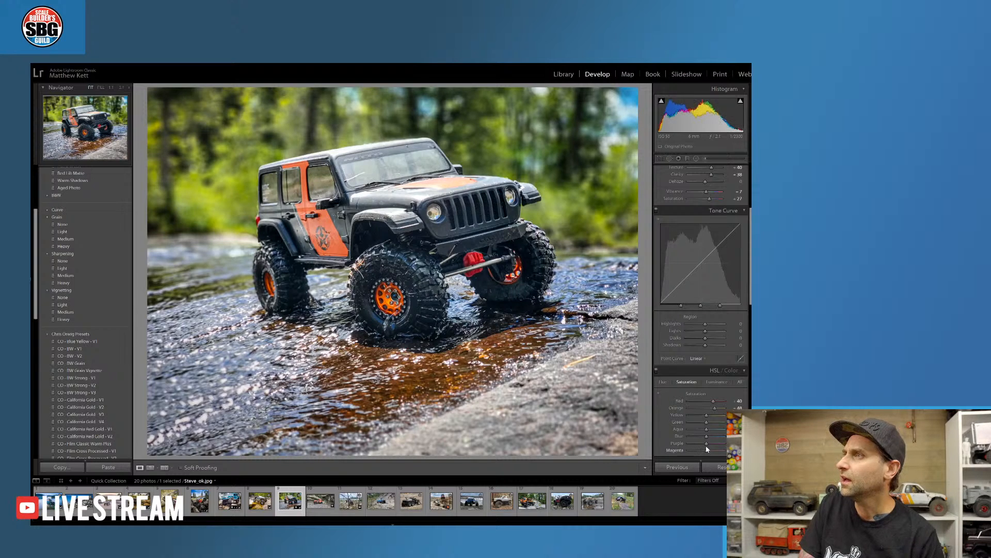
Set the Red saturation to about +35 and lower the Red luminance to about -56
mouse_move(713, 405)
mouse_down()
mouse_move(689, 402)
mouse_move(713, 402)
mouse_up()
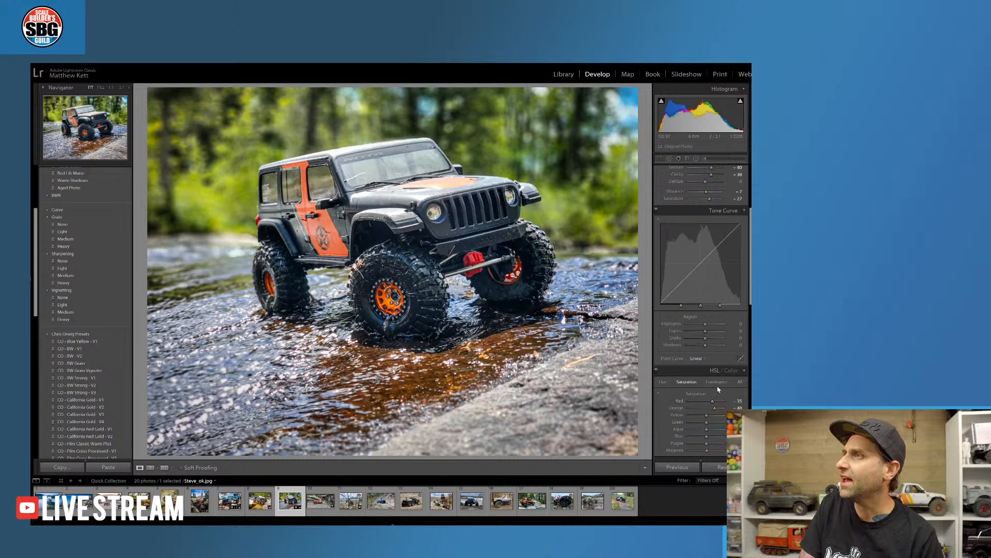
drag(708, 404, 686, 402)
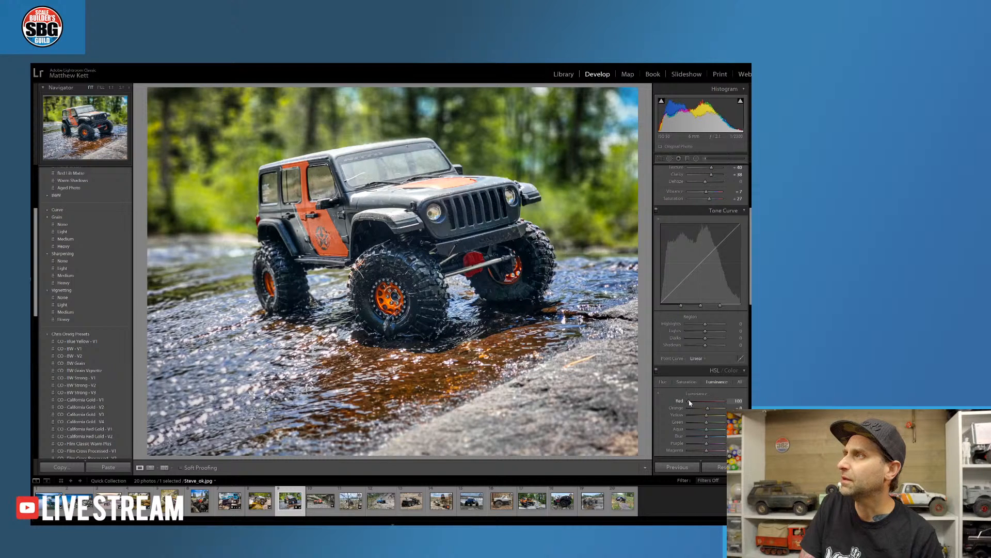
drag(693, 403, 700, 402)
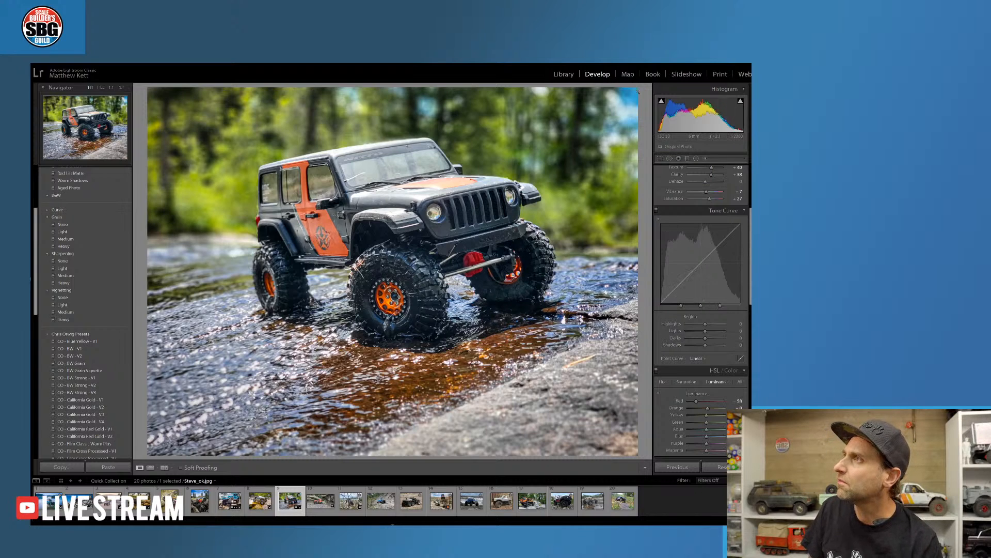
Activate the Adjustment Brush and reduce its size to 7.0 for the red axle part under the Jeep
click(705, 159)
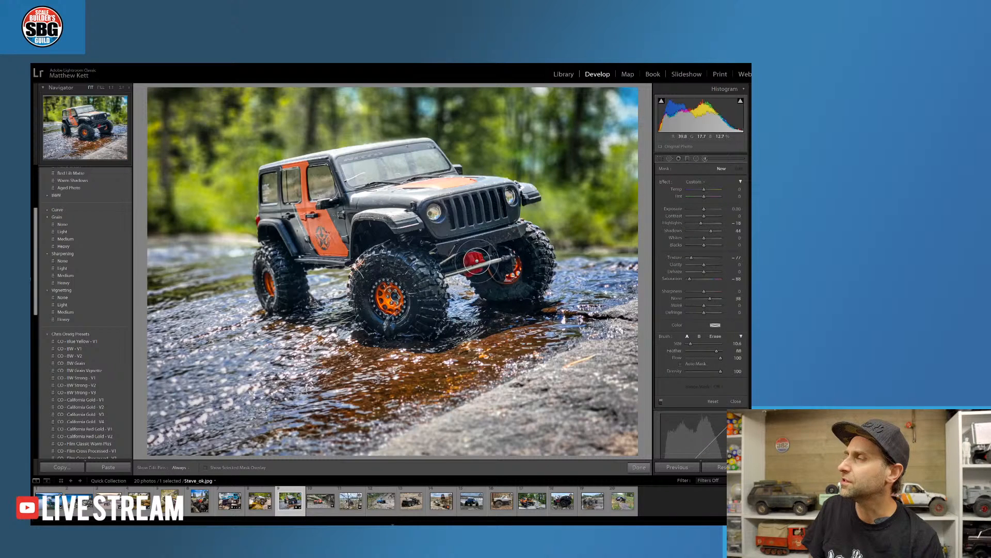
scroll(477, 262, down, 3)
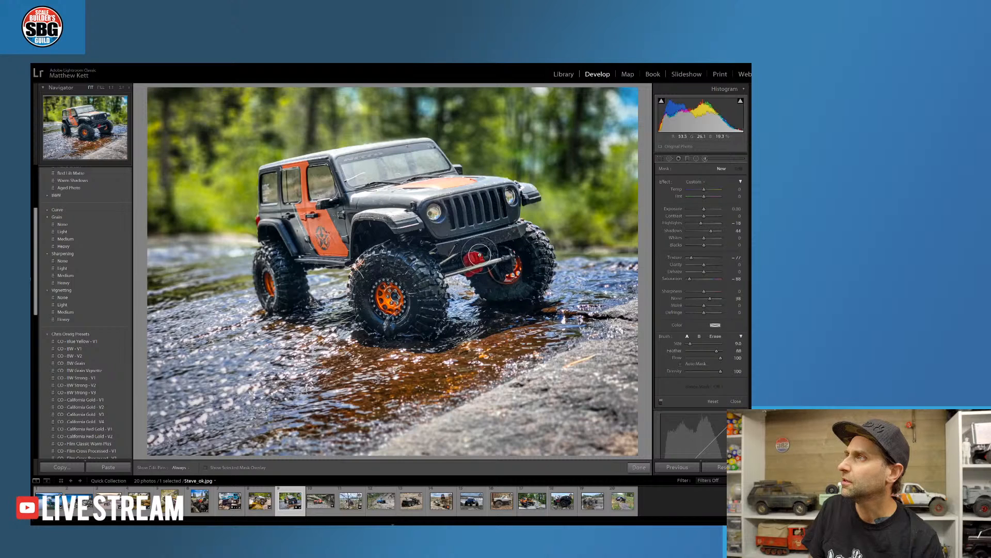
scroll(477, 256, down, 1)
key(h)
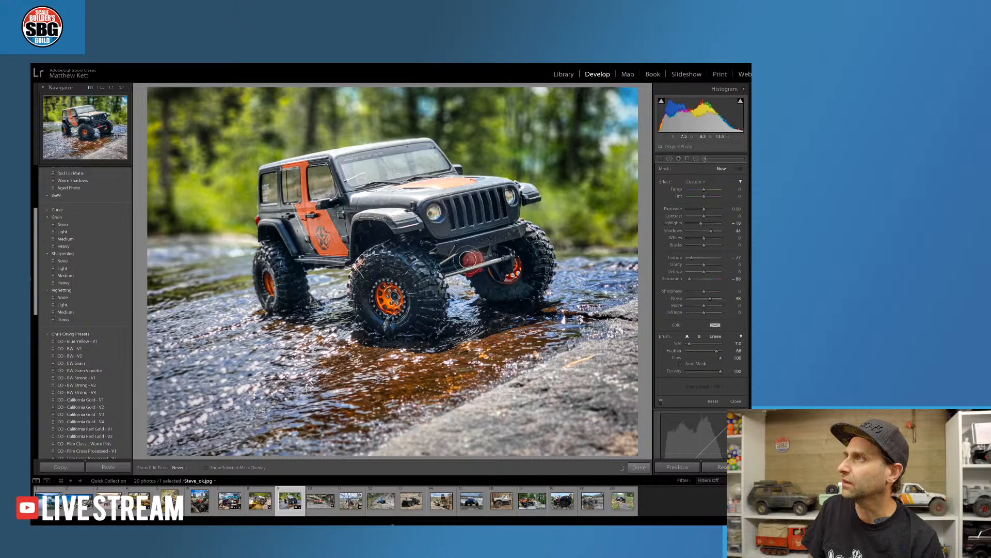
Brush over the red axle housing between the front wheels and lower the brush's Exposure to about -1.8
mouse_move(472, 263)
mouse_down()
mouse_move(488, 278)
mouse_move(509, 272)
mouse_up()
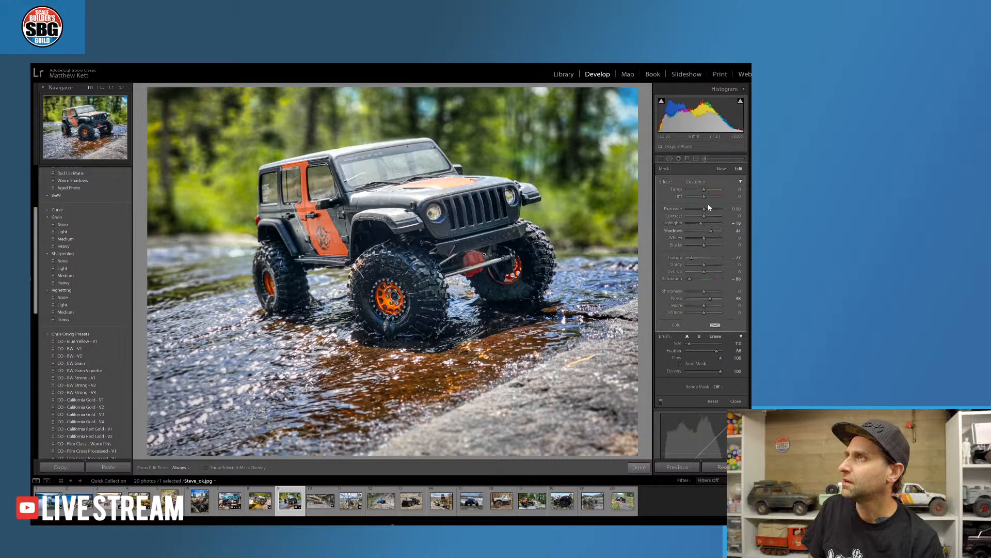
drag(704, 209, 697, 212)
key(h)
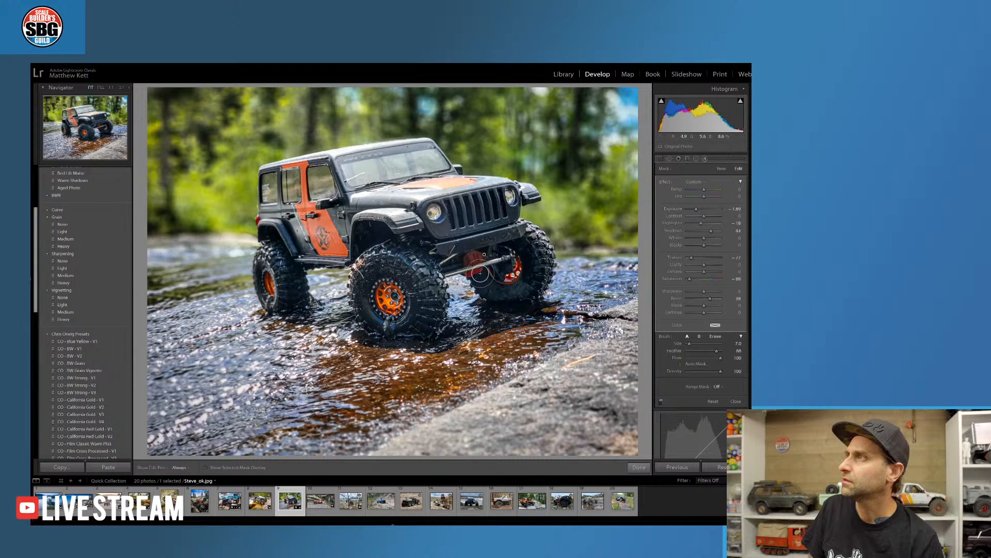
key(h)
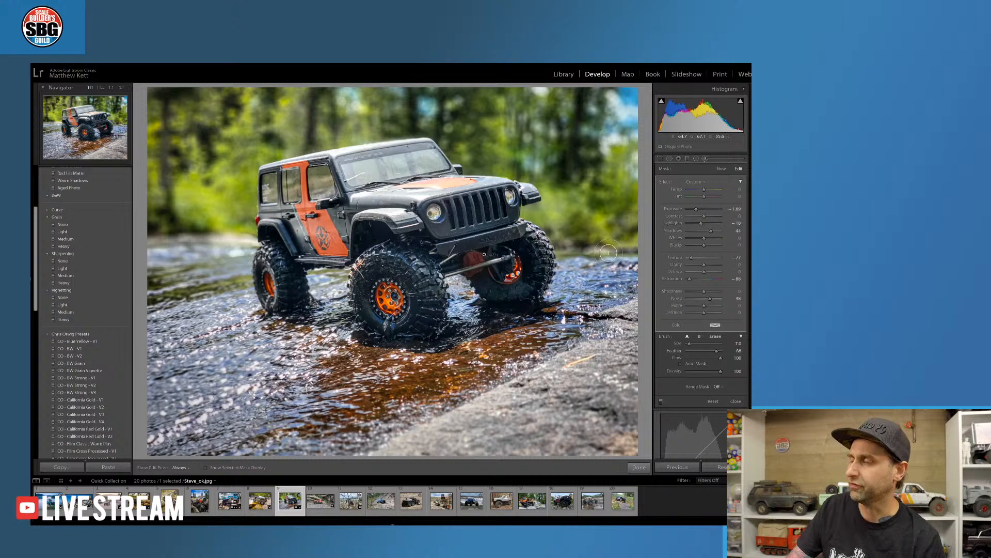
Undo the brush's exposure change and the brush stroke on the red axle housing
key(ctrl+z)
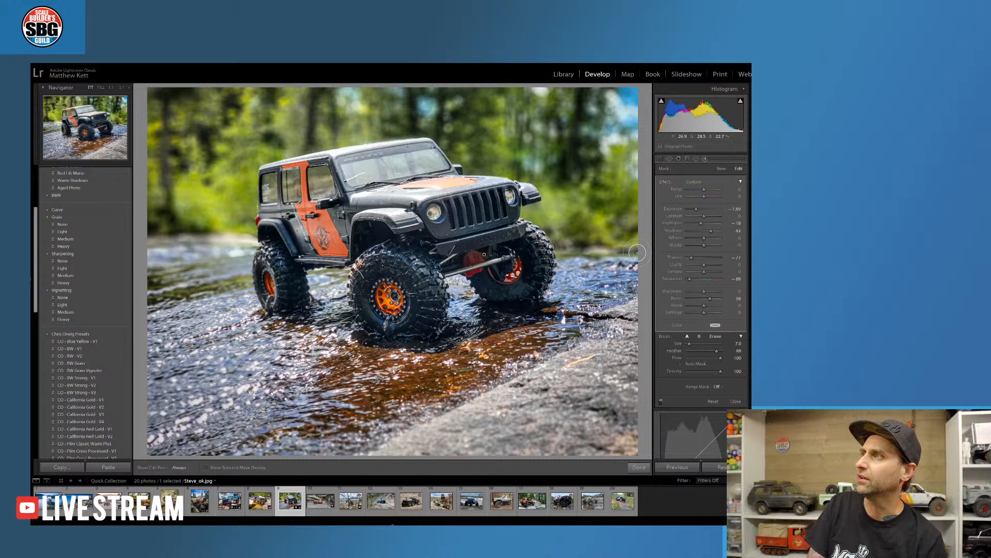
key(ctrl+z)
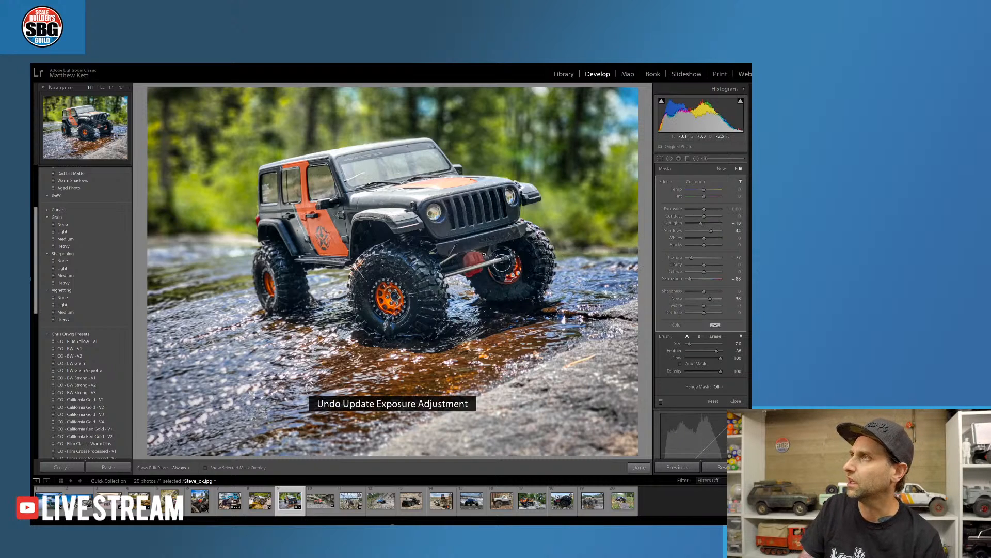
key(ctrl+z)
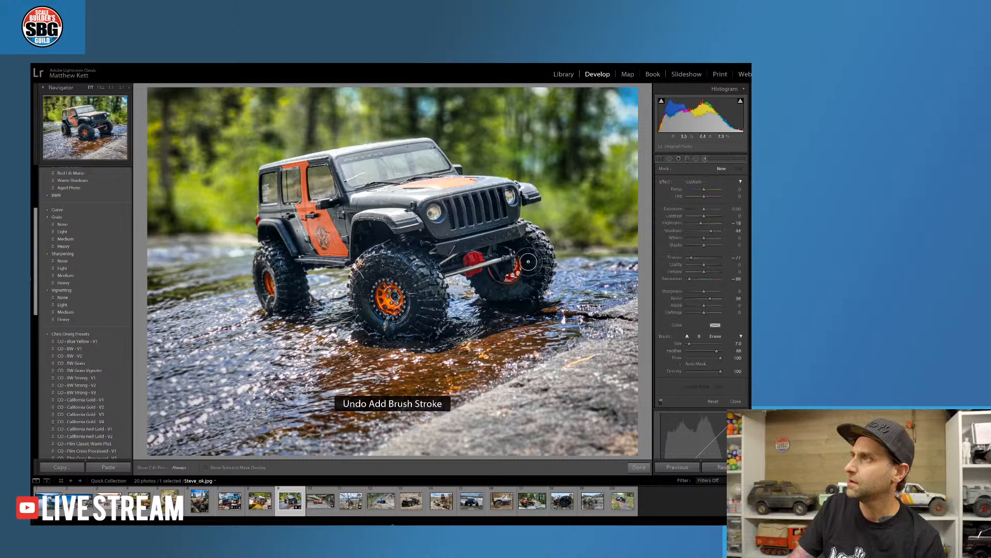
Paint the red axle housing again, set the brush's Exposure to about -1.09, raise its Contrast and finish the brush
key(h)
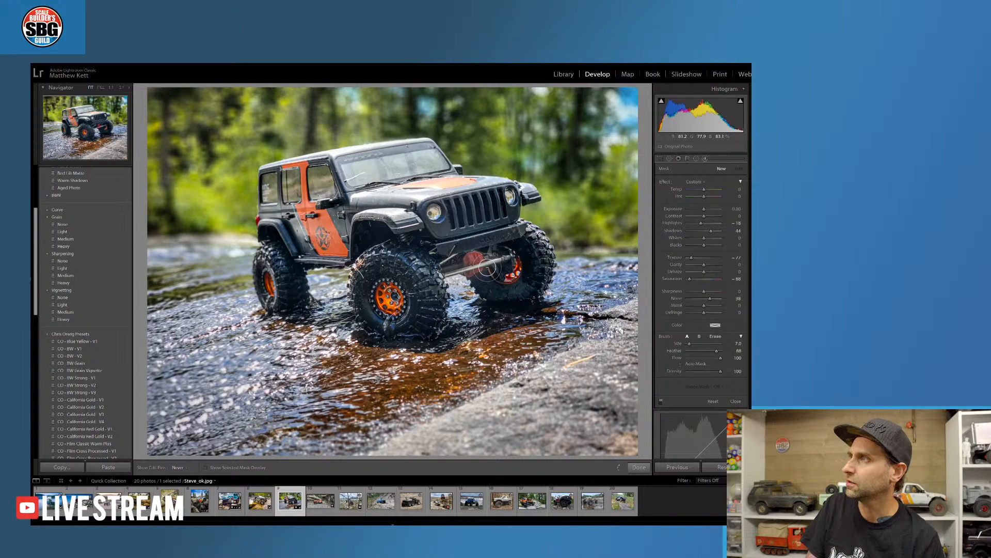
key(h)
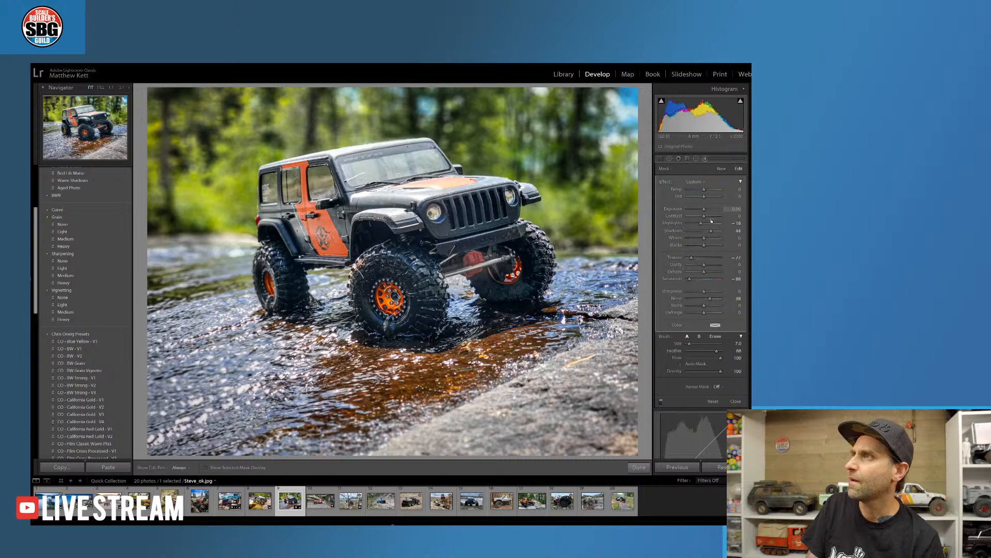
drag(702, 210, 716, 219)
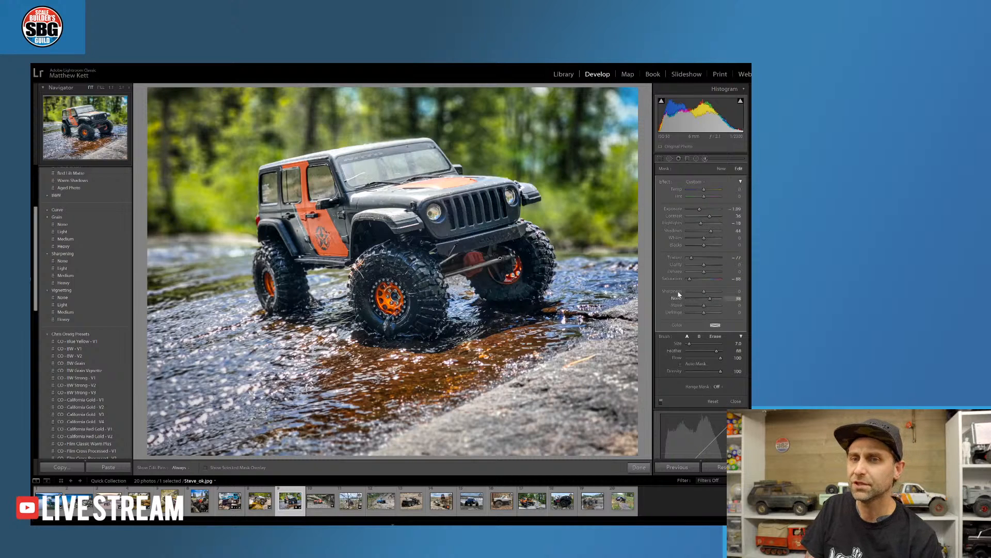
click(639, 467)
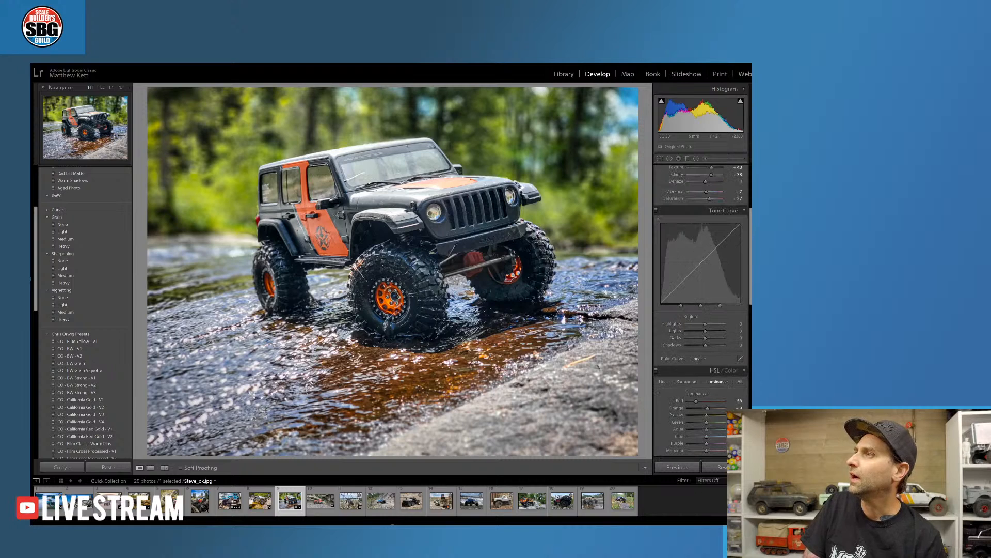
Add a graduated filter over the foreground rock with Temp about 32, Shadows about 10, Texture about 40 and Clarity about 24, and finish it
click(687, 158)
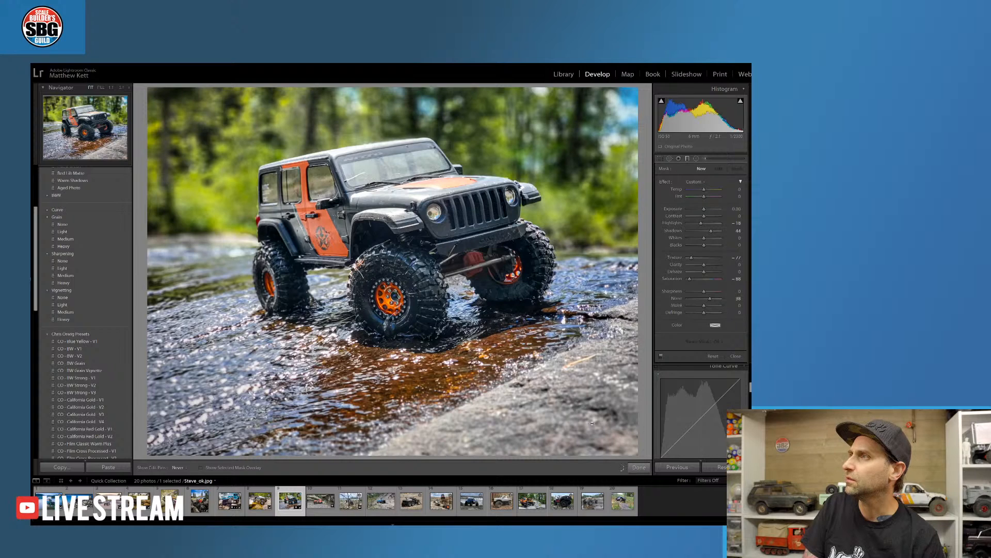
click(512, 321)
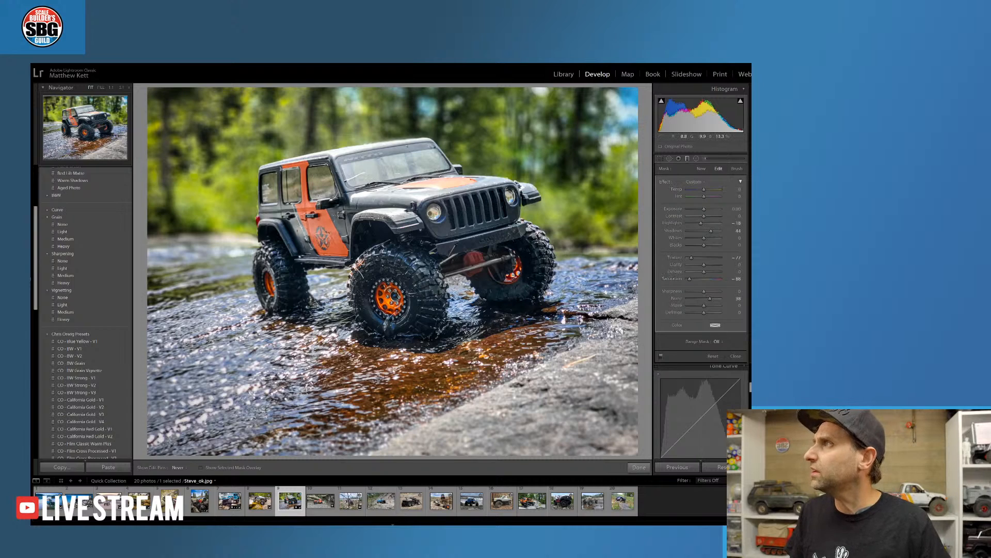
drag(707, 236, 710, 191)
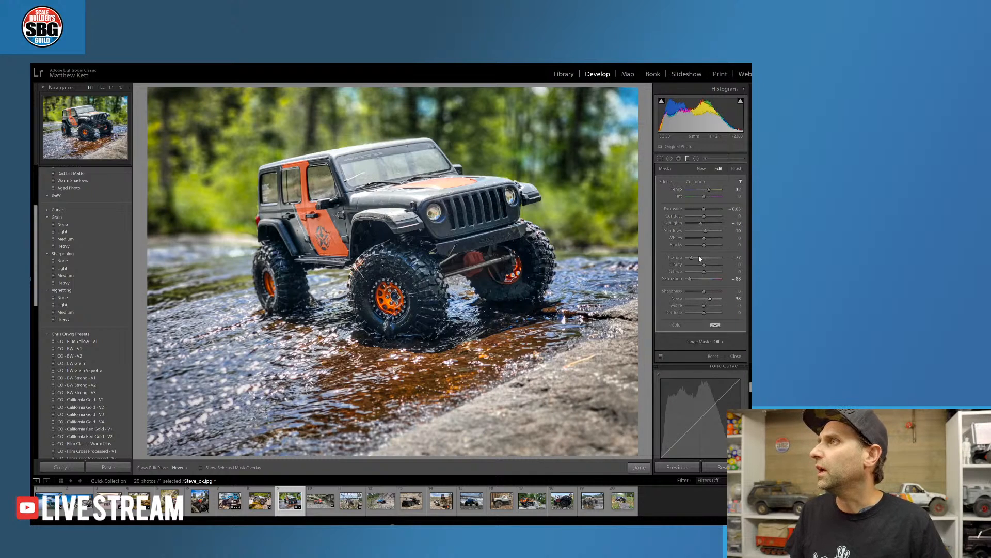
drag(700, 258, 713, 266)
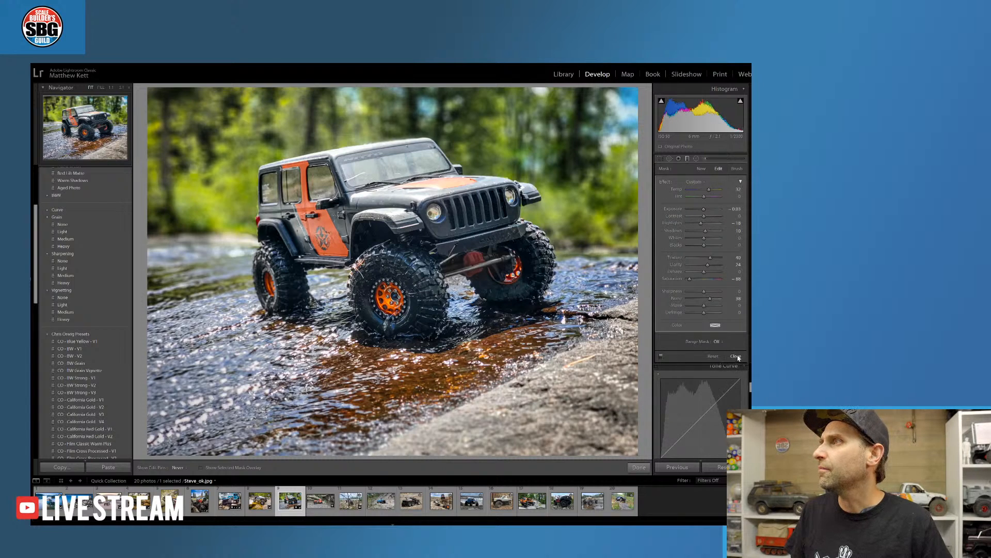
click(640, 466)
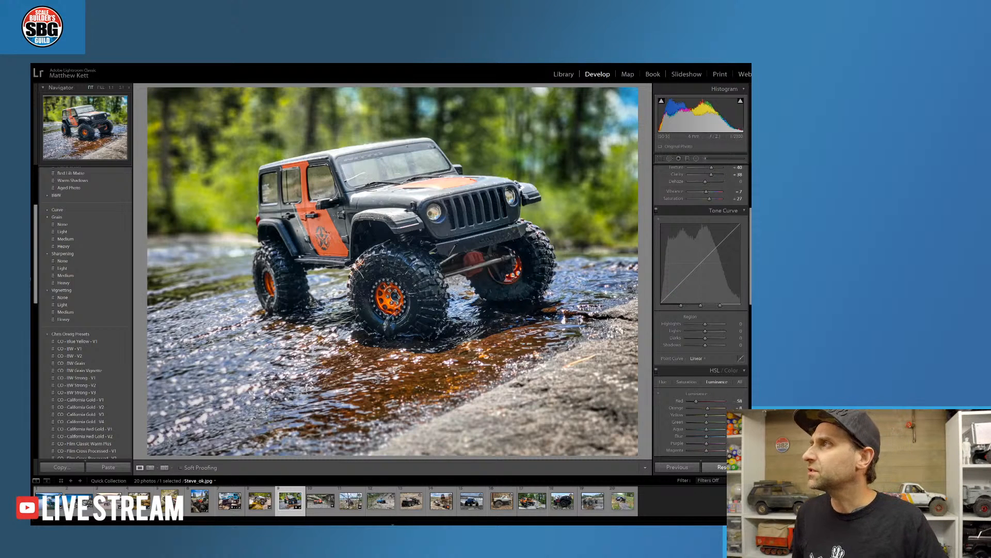
Reset all edits on the Jeep photo to compare with the original, and undo the reset
click(714, 468)
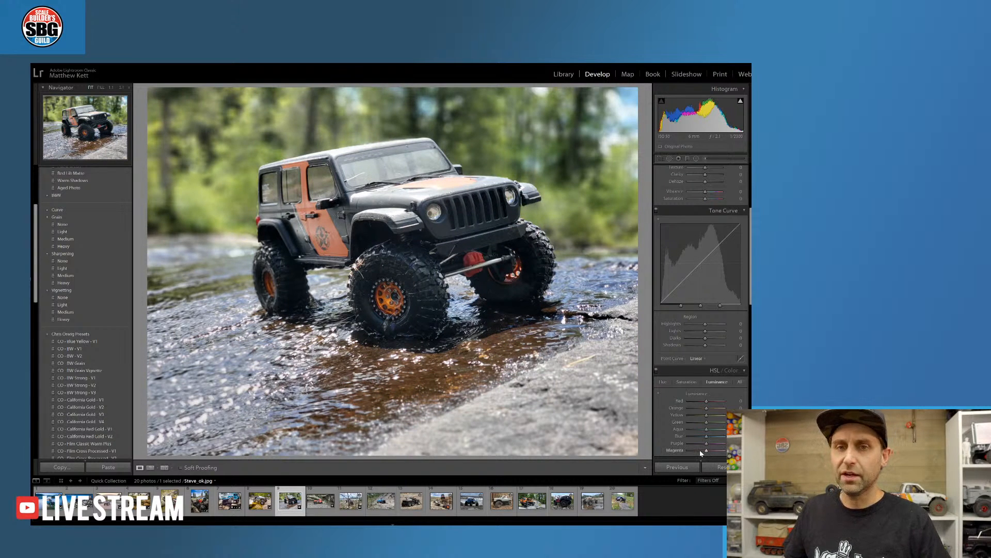
key(ctrl+z)
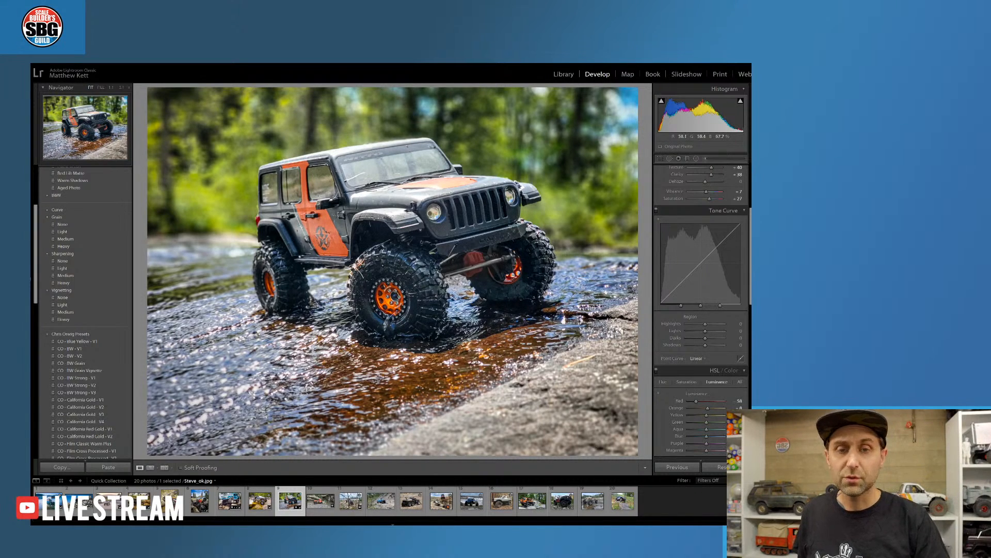
Open the photo of the orange truck on the gravel bank beside the stream
click(320, 501)
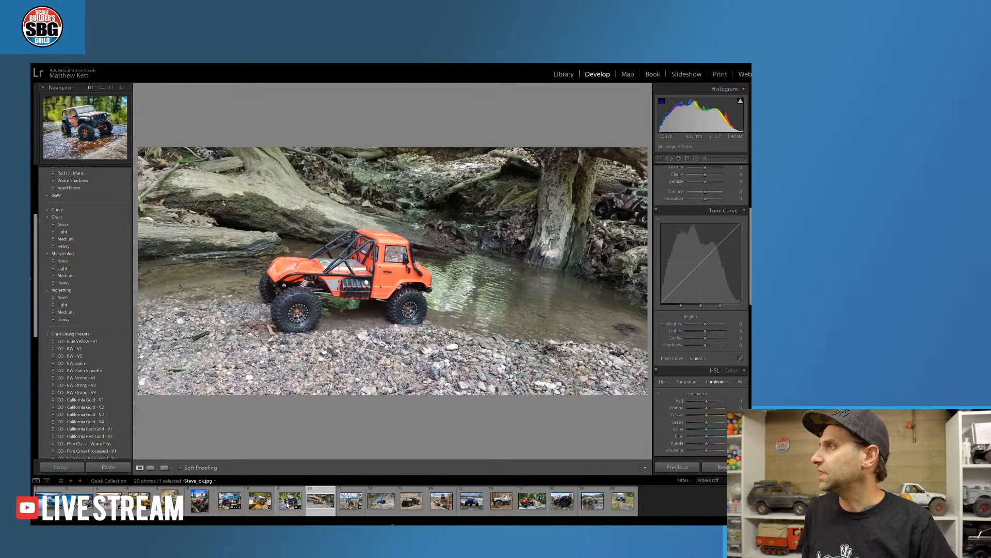
Browse the photos of the creekside orange truck, the Jeep in the river and the orange truck on snowy ground
click(297, 500)
click(317, 502)
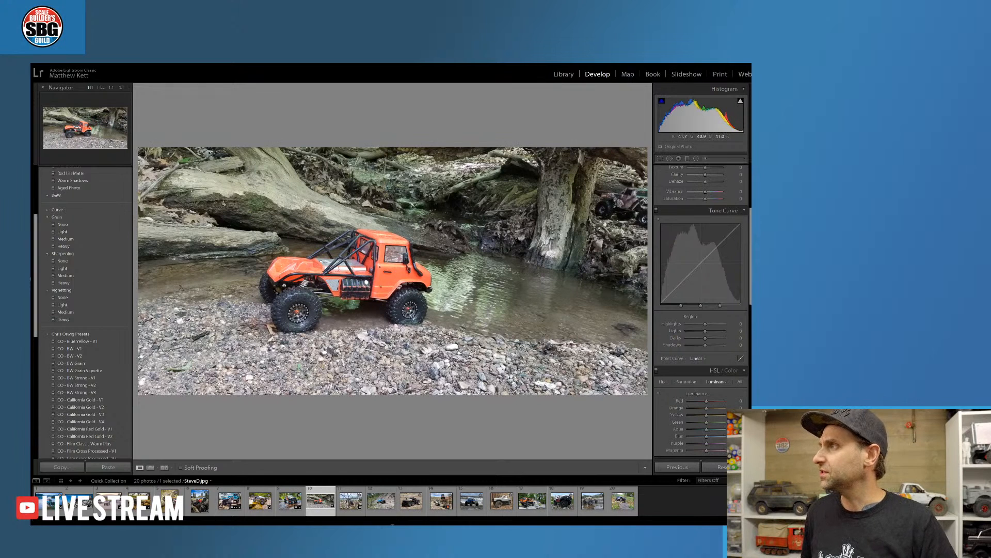
click(289, 499)
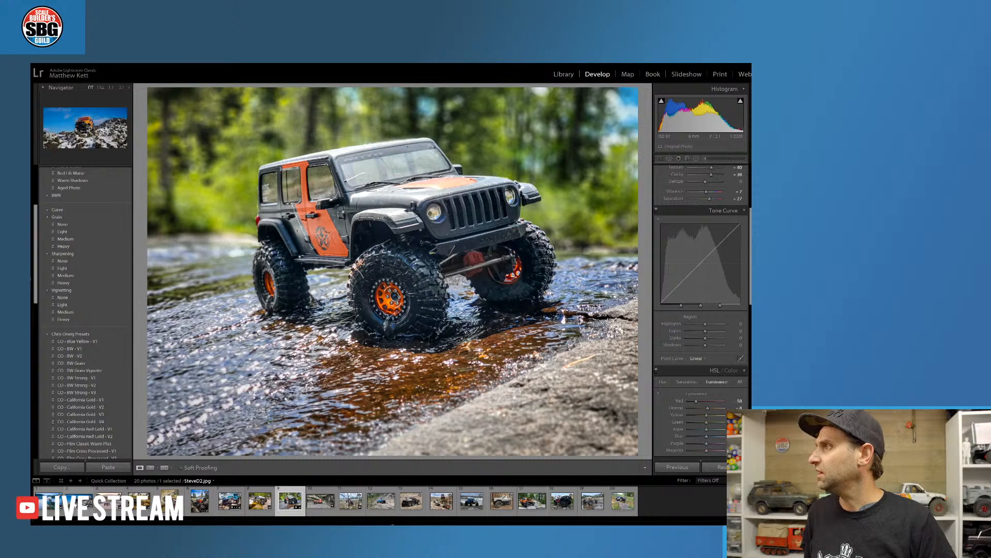
click(78, 501)
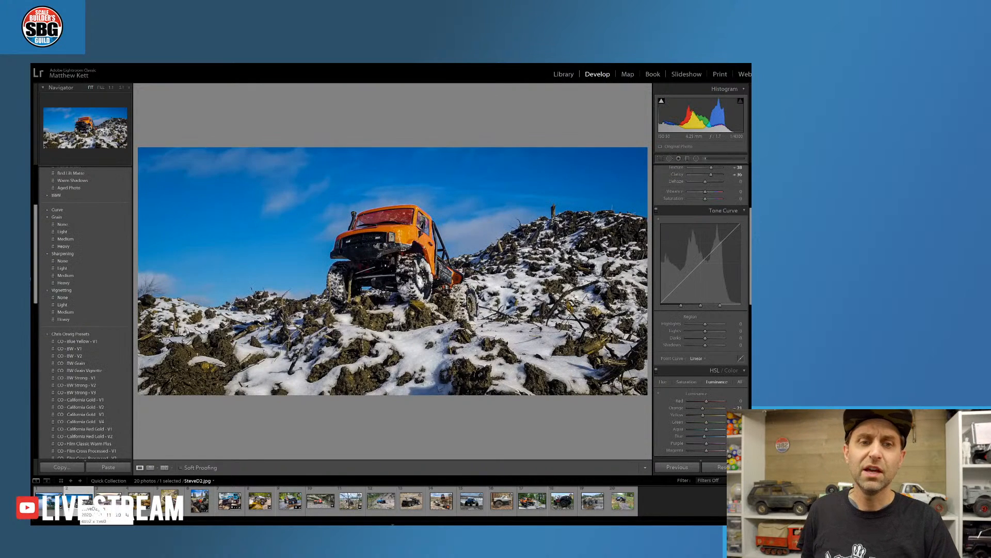
click(319, 503)
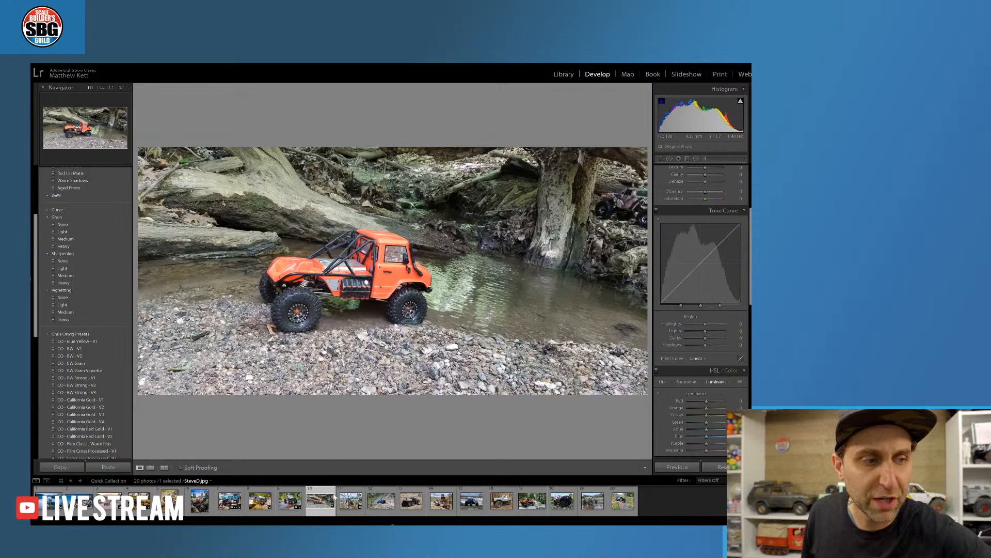
Crop photo 20200614_142758.jpg tighter around the purple crawler at its original aspect ratio, with the vehicle placed slightly off-centre
click(350, 503)
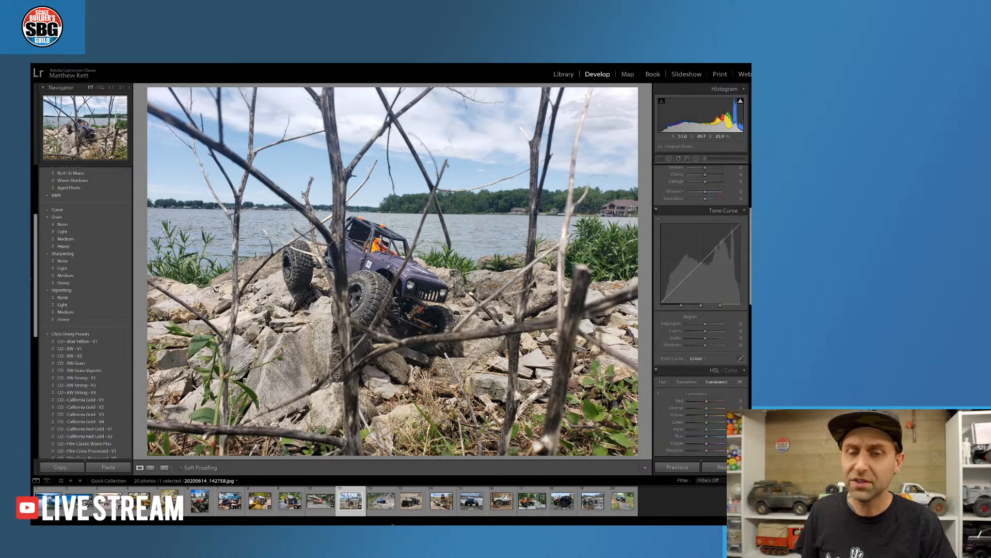
click(660, 159)
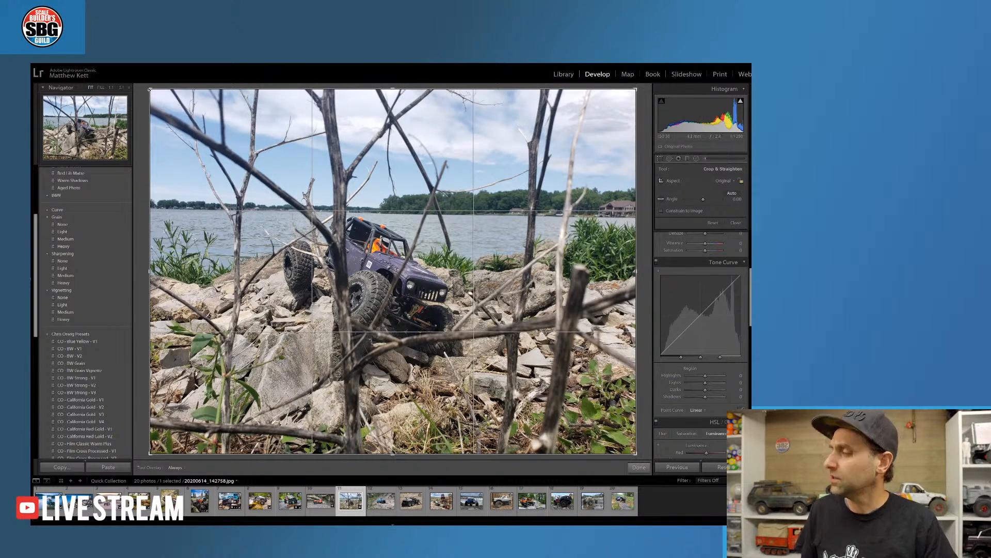
drag(150, 90, 179, 130)
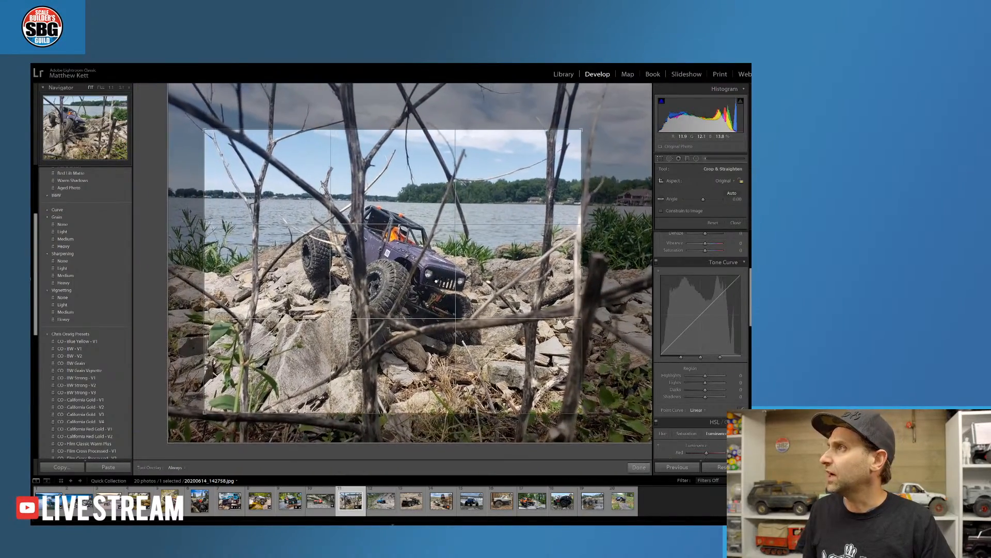
drag(442, 297, 433, 274)
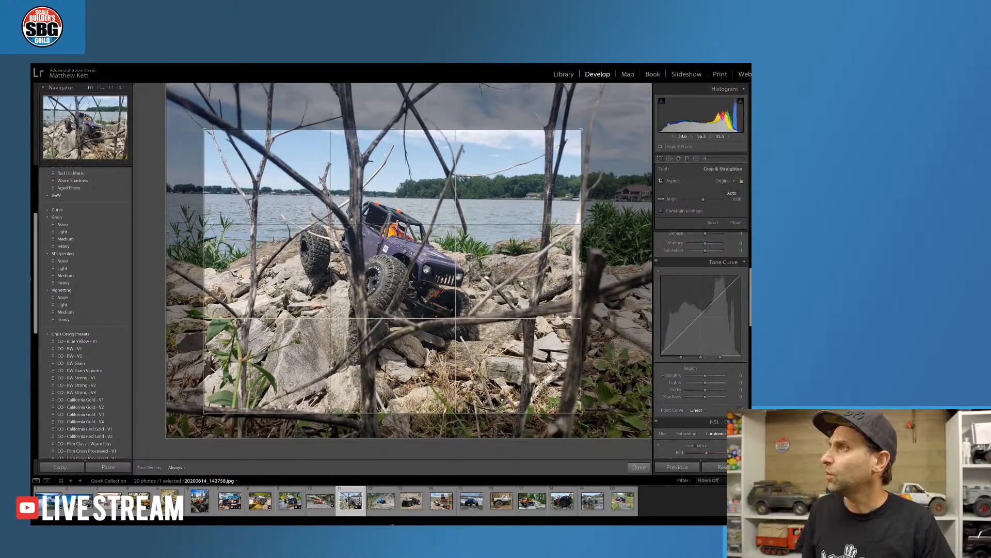
drag(483, 109, 473, 107)
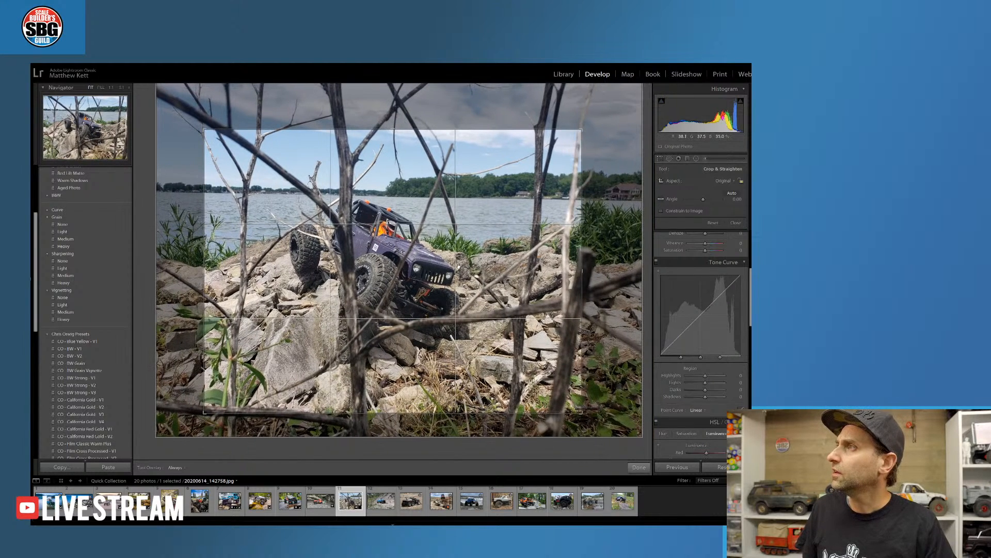
drag(508, 111, 501, 85)
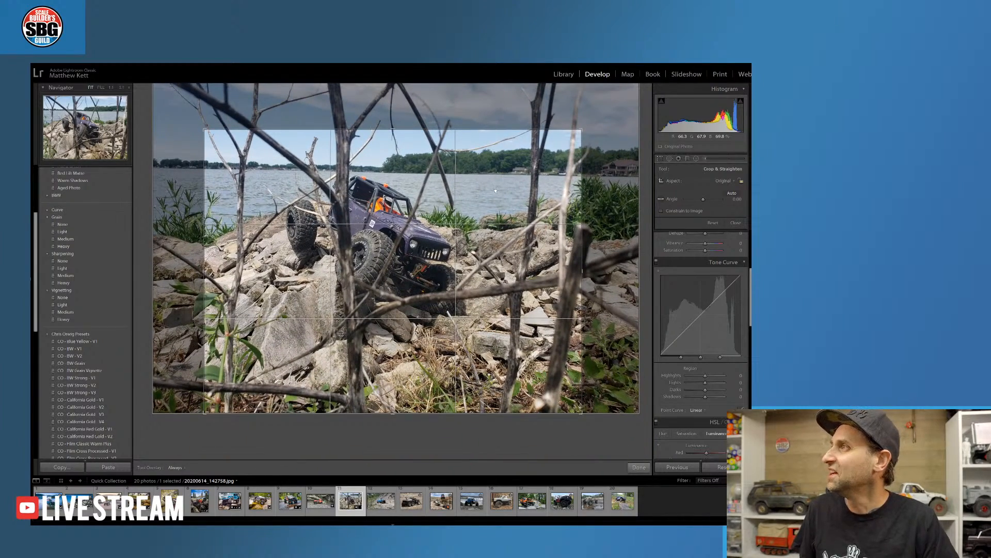
drag(496, 191, 480, 190)
drag(413, 185, 416, 185)
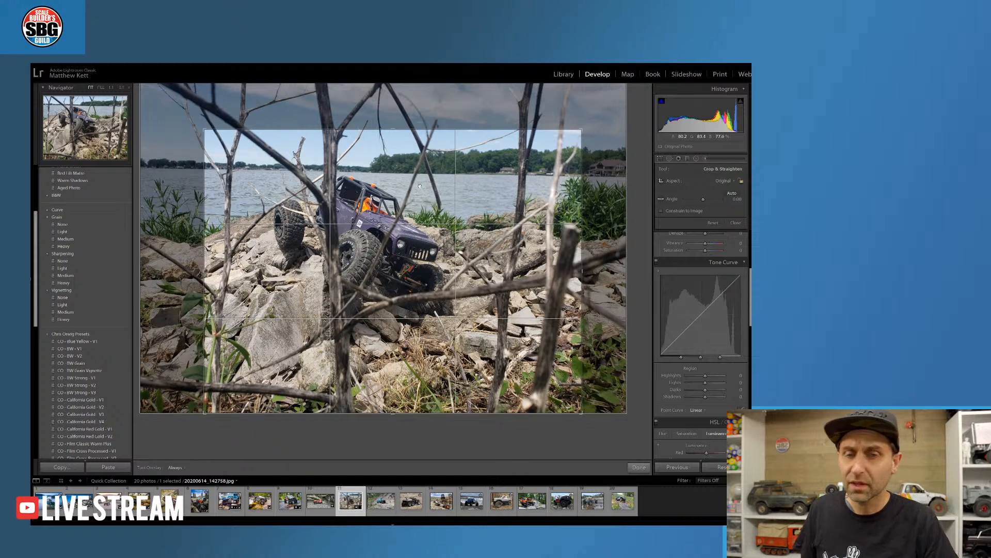
key(Return)
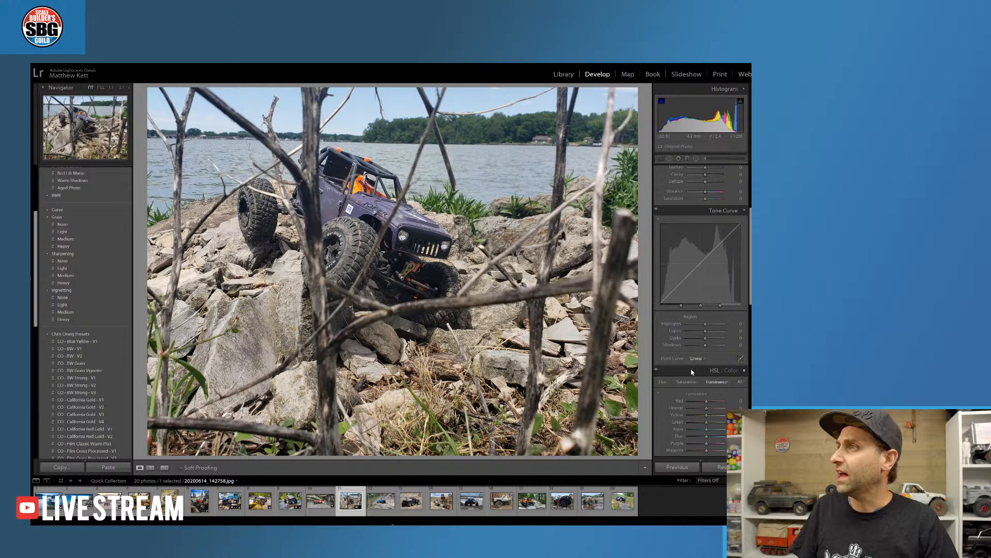
Set the purple saturation to +100 and the purple hue to +45 so the crawler's body looks more vivid
click(687, 382)
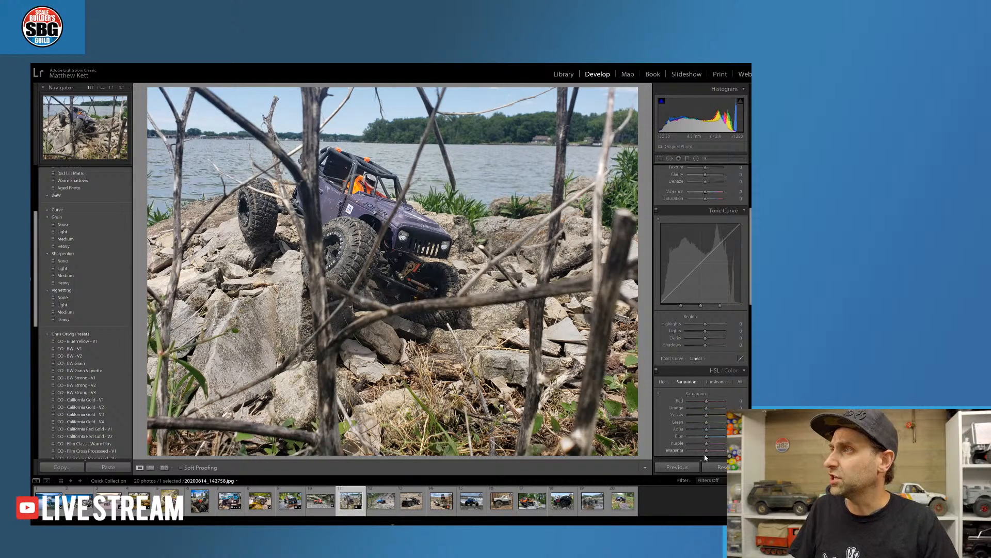
drag(706, 445, 724, 444)
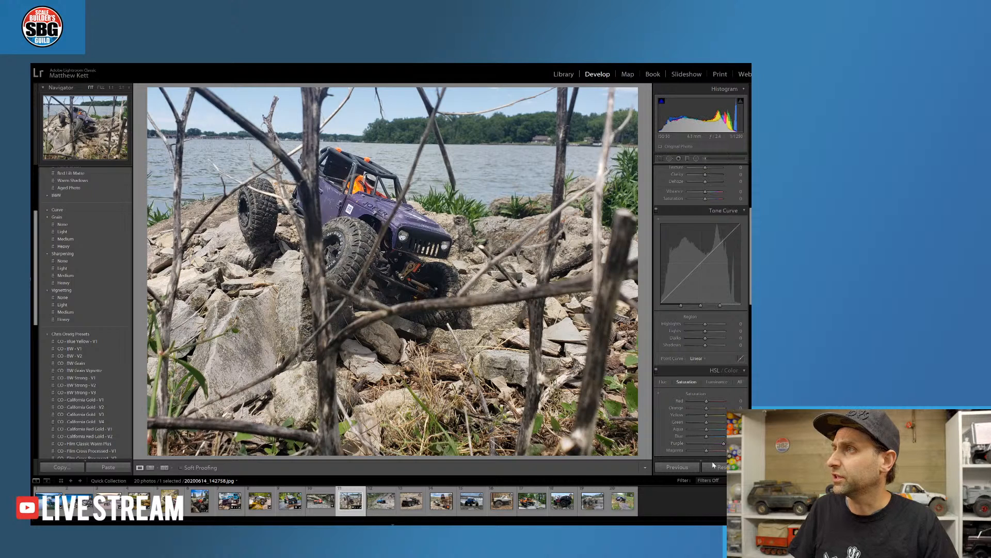
click(663, 382)
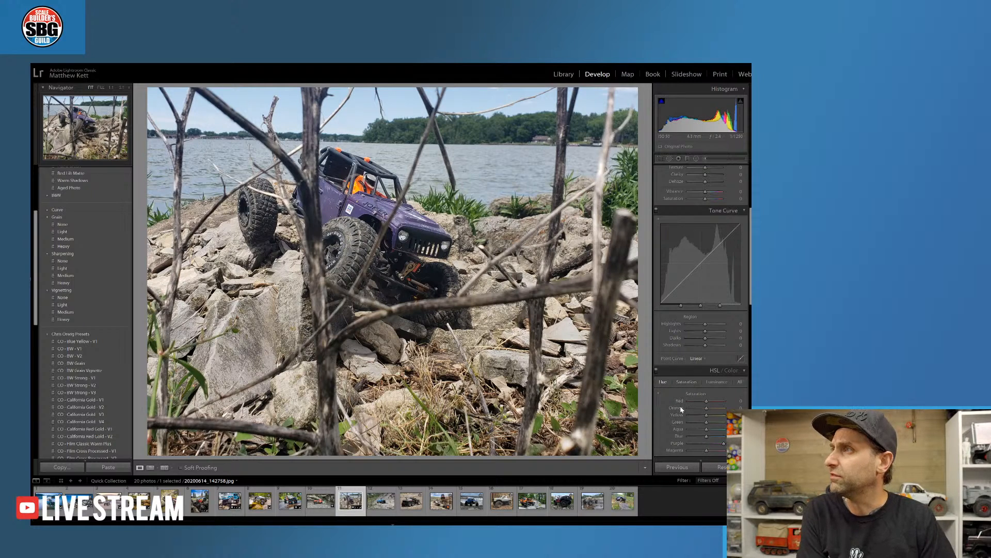
drag(707, 444, 716, 444)
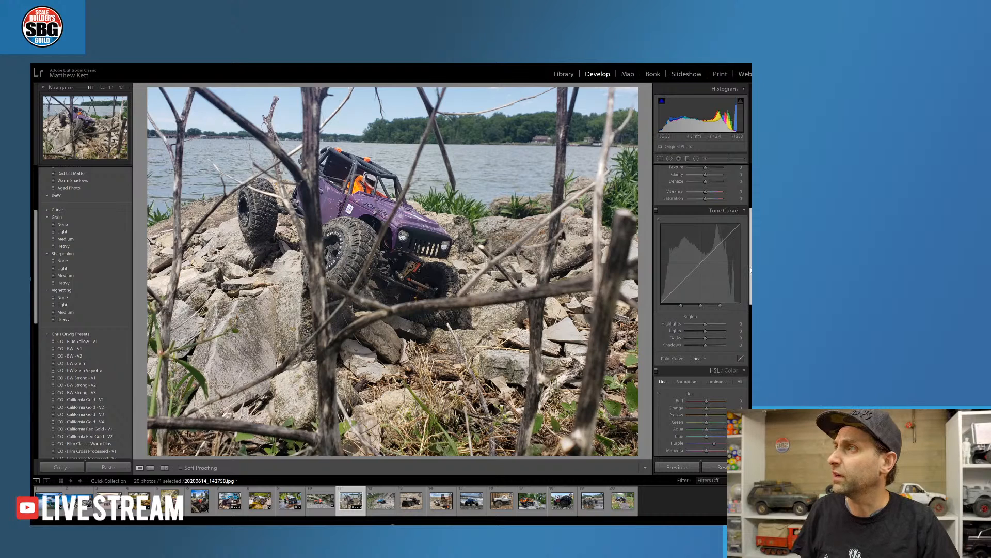
Set the overall saturation to +29, temperature to -7, exposure to -0.19 and shadows to +52
scroll(707, 315, up, 5)
drag(706, 334, 712, 336)
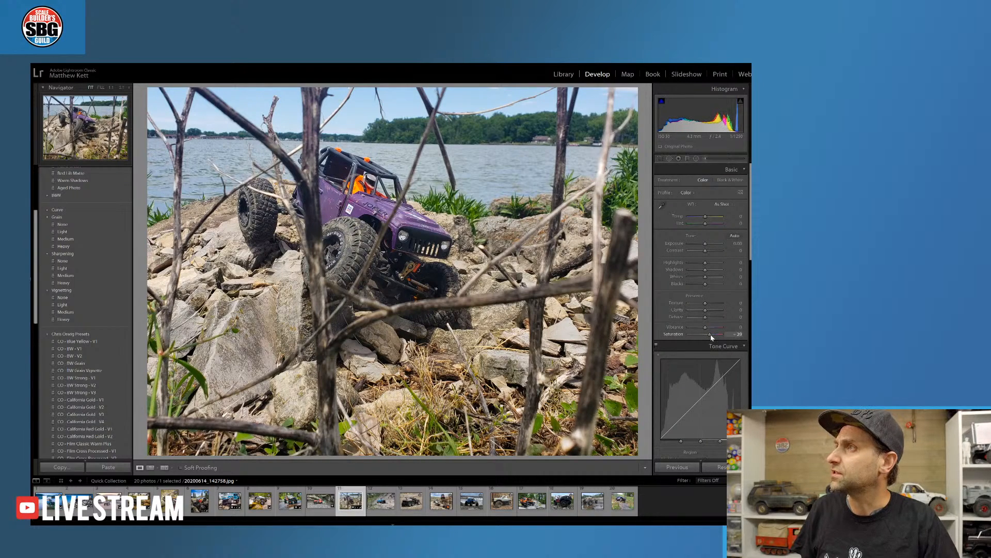
drag(706, 217, 706, 217)
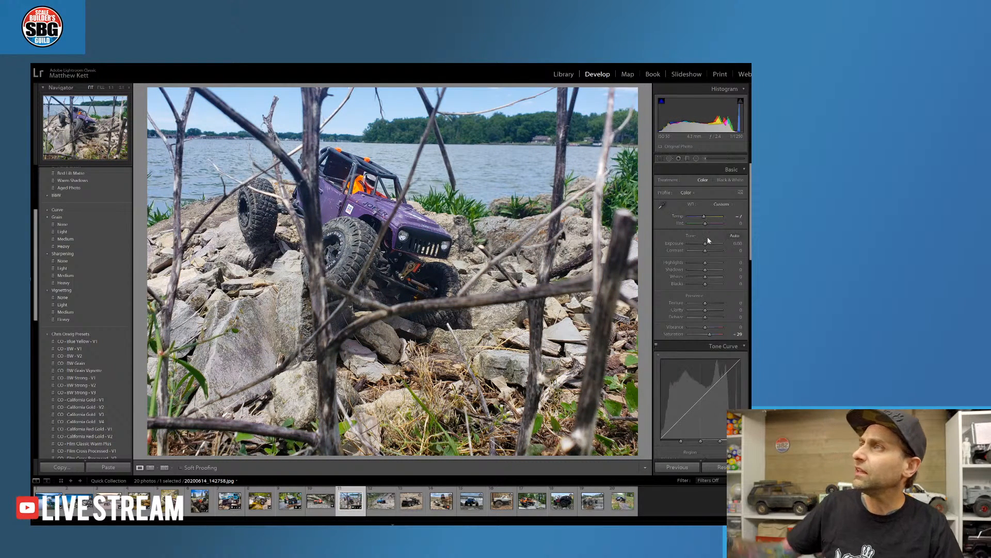
drag(706, 244, 706, 244)
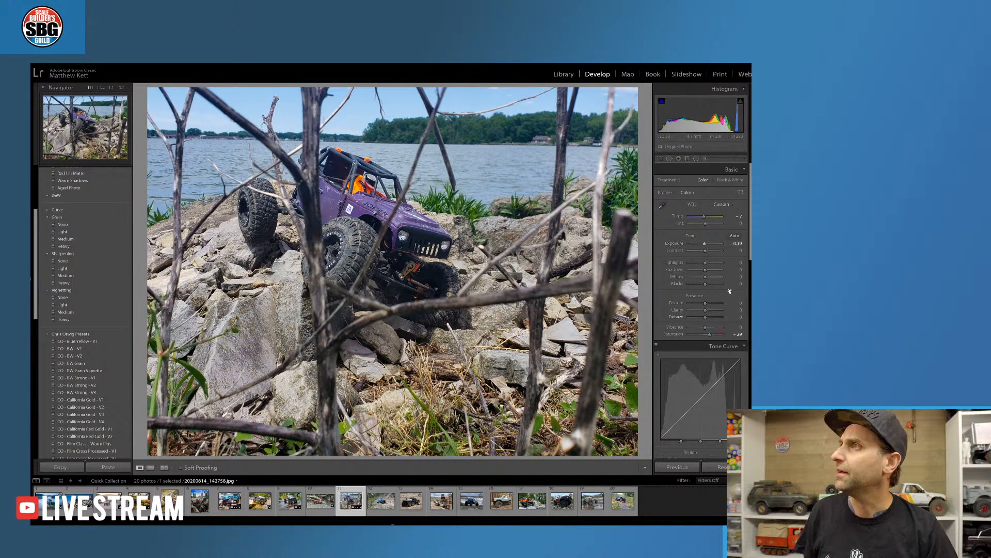
drag(705, 271, 713, 270)
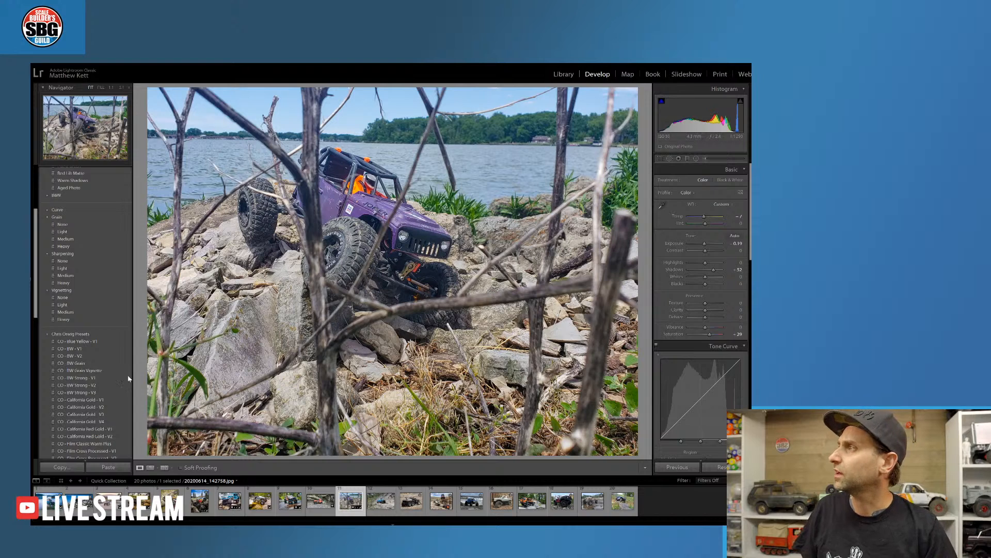
Apply the Heavy vignetting preset and raise the photo's texture and clarity to roughly +50 each
click(63, 320)
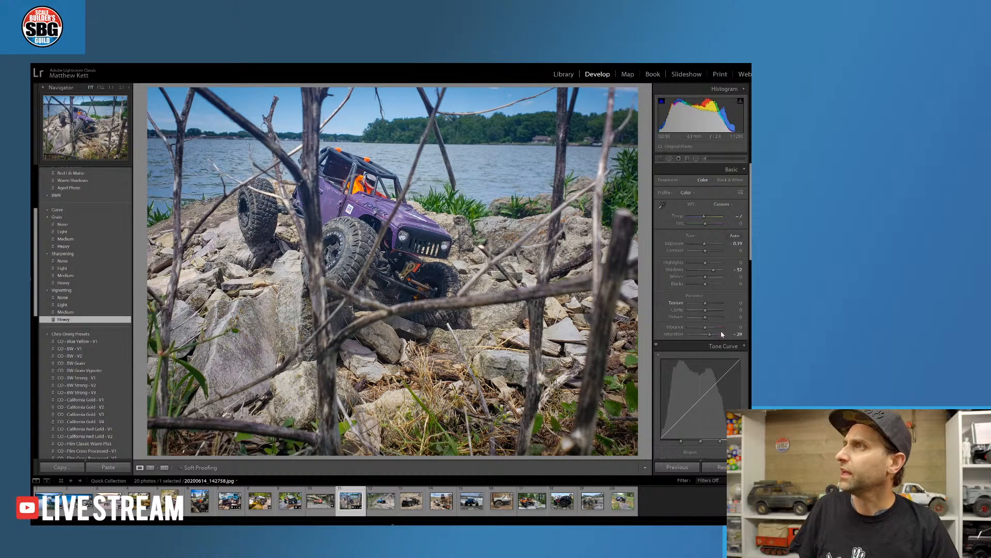
click(707, 304)
drag(706, 304, 715, 310)
click(714, 310)
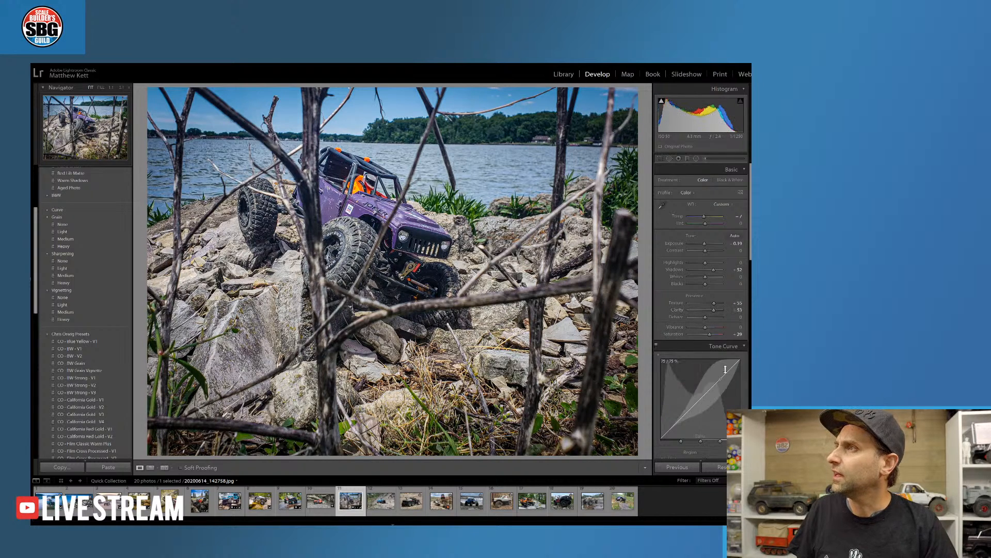
Lower the orange saturation to -74 to mute the brown tones in the rocks and grass
scroll(734, 350, down, 5)
drag(708, 345, 696, 345)
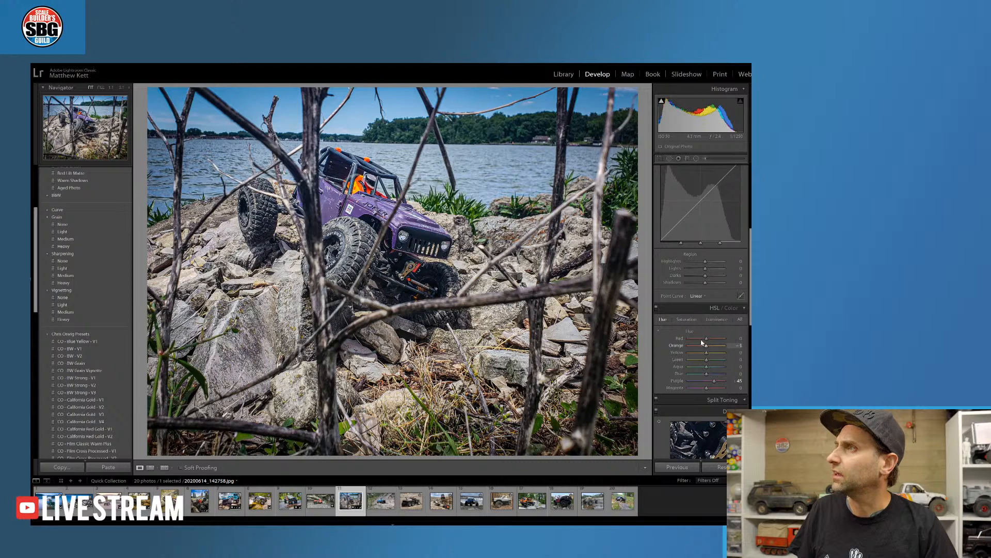
click(686, 319)
drag(710, 345, 695, 347)
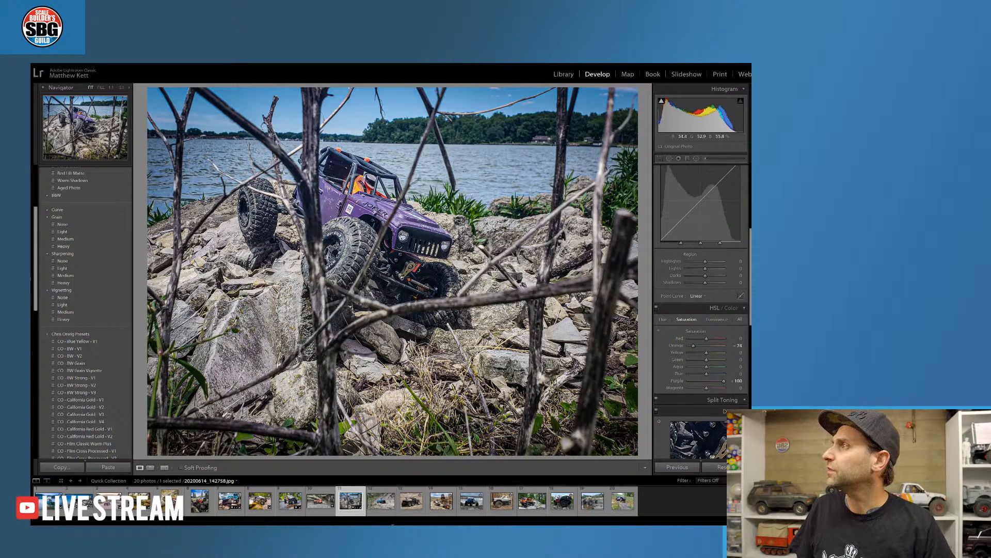
Compare the edited crawler photo with its original by resetting all adjustments and restoring them
scroll(125, 271, up, 5)
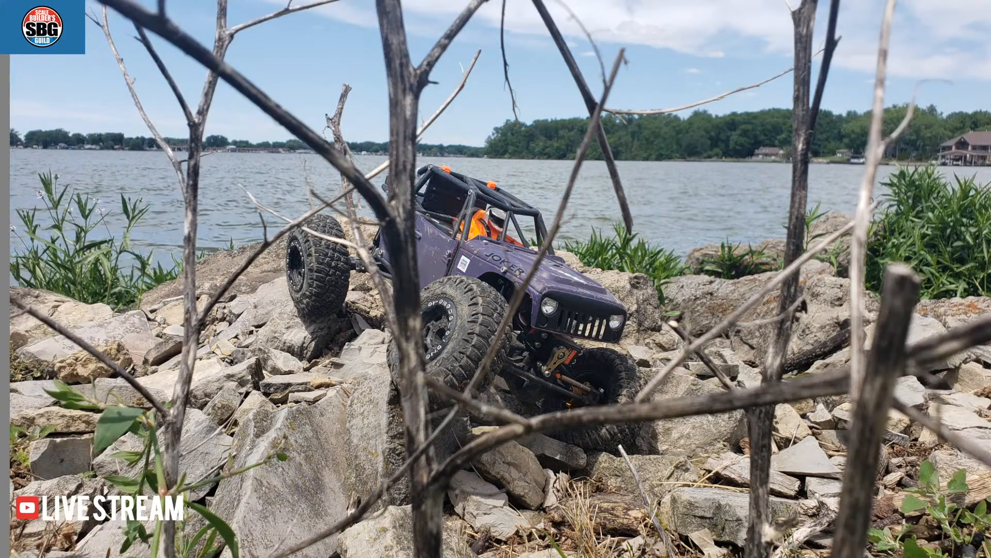
key(ctrl+z)
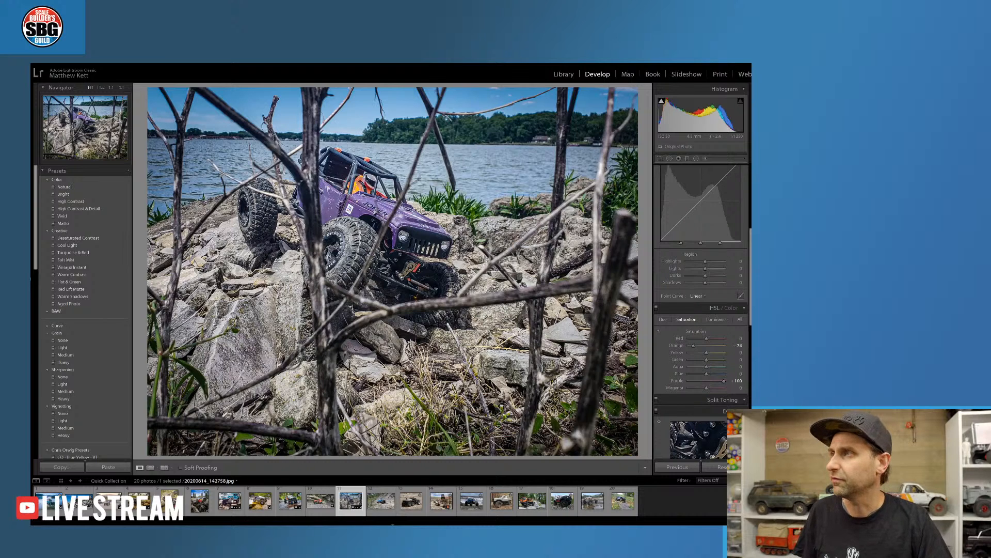
click(720, 467)
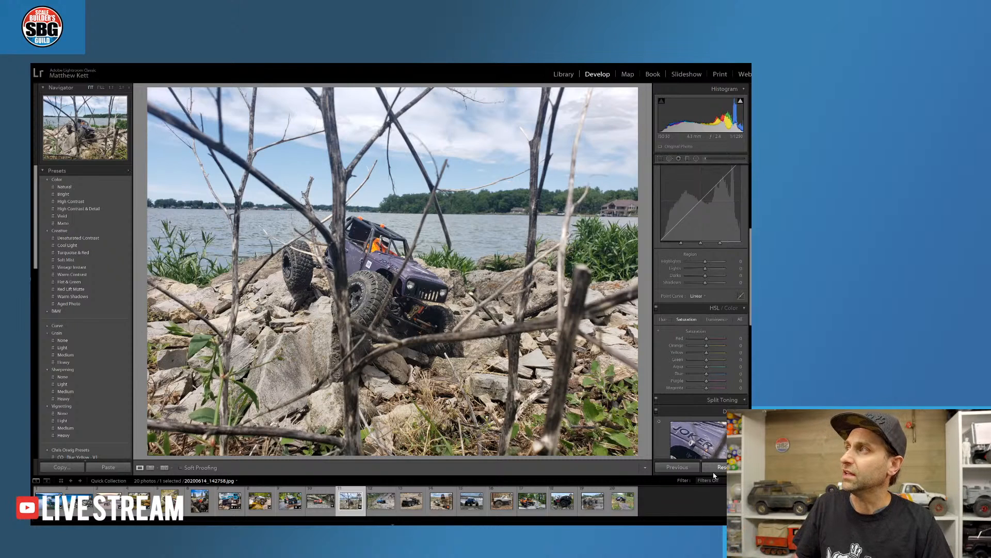
key(ctrl+z)
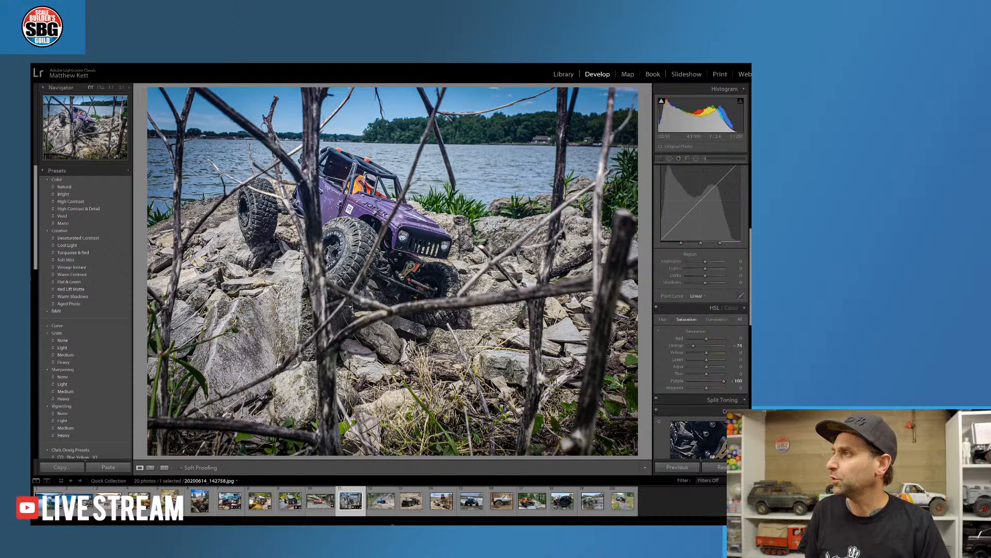
Crop the blue pickup photo tighter around the truck at its original aspect ratio, checking the truck up close
click(385, 504)
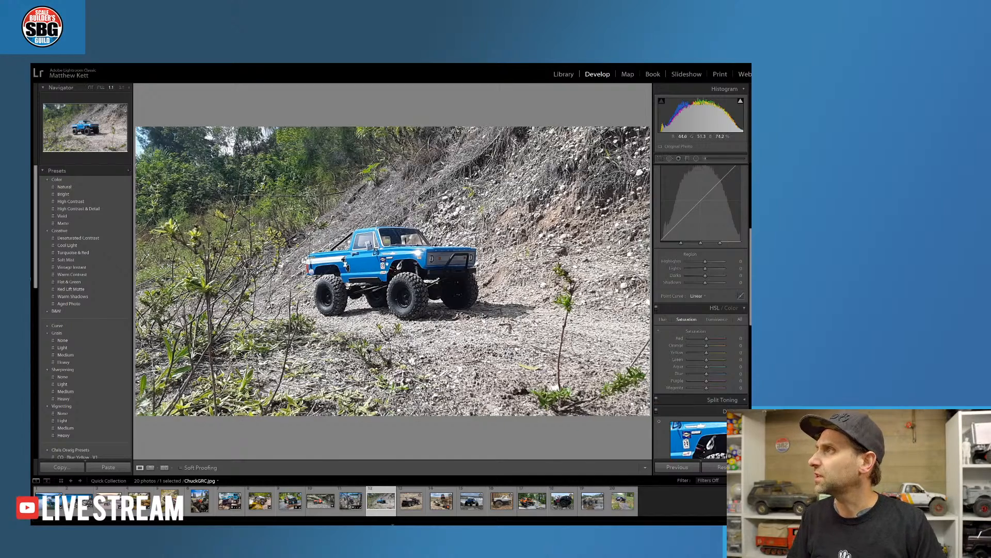
key(z)
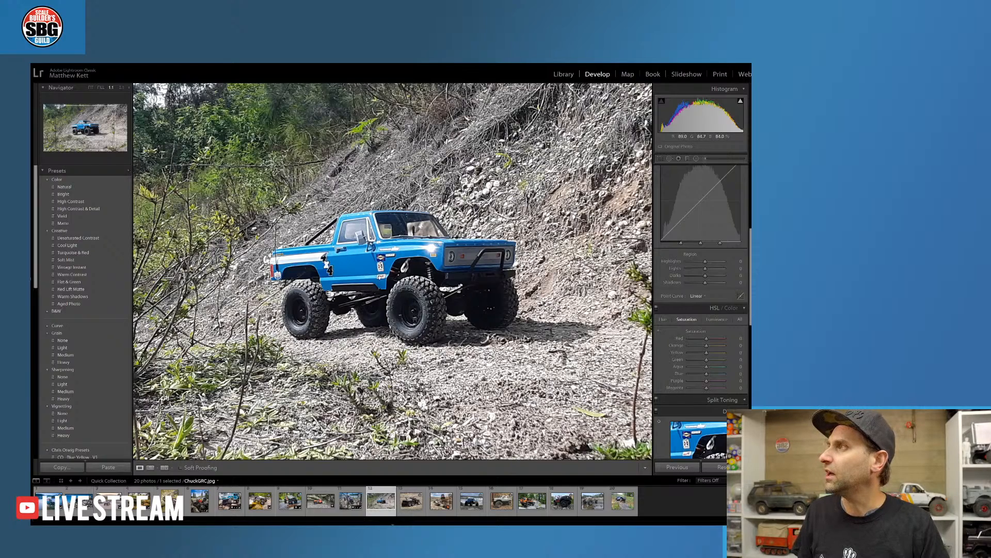
click(387, 292)
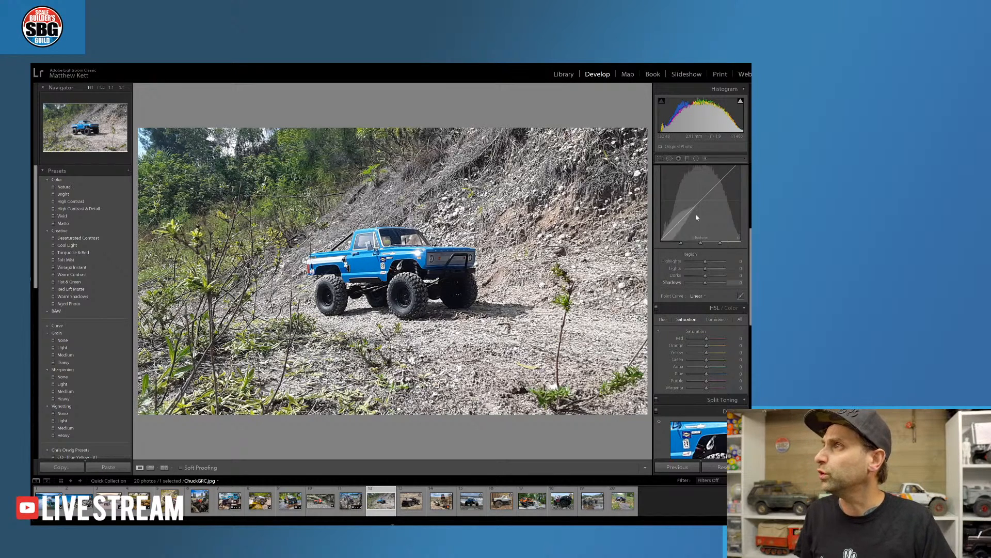
click(661, 158)
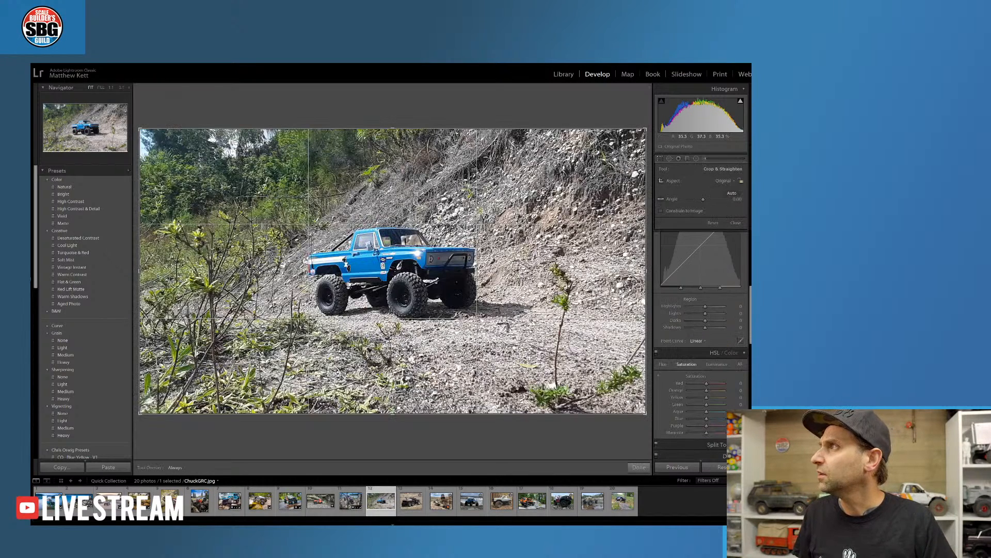
drag(136, 128, 209, 167)
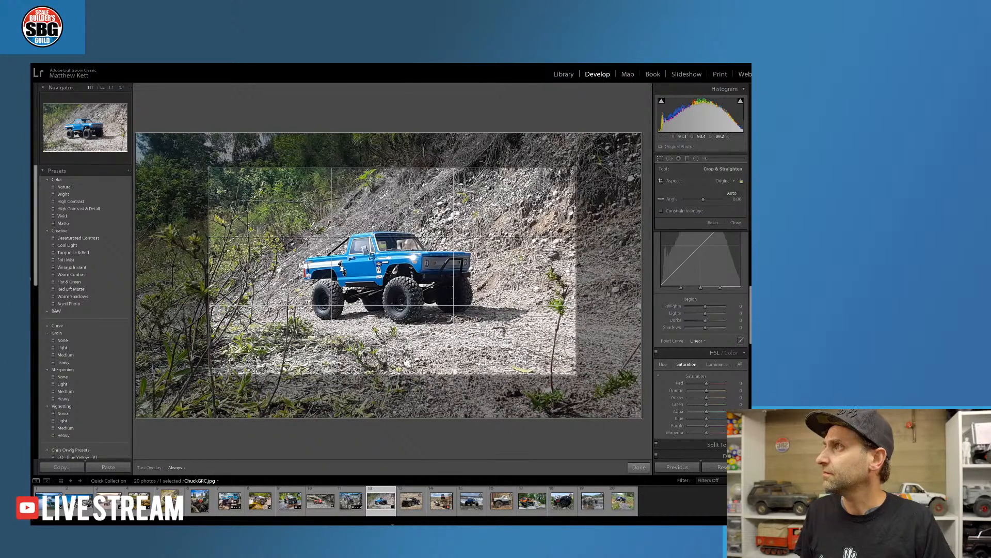
key(Return)
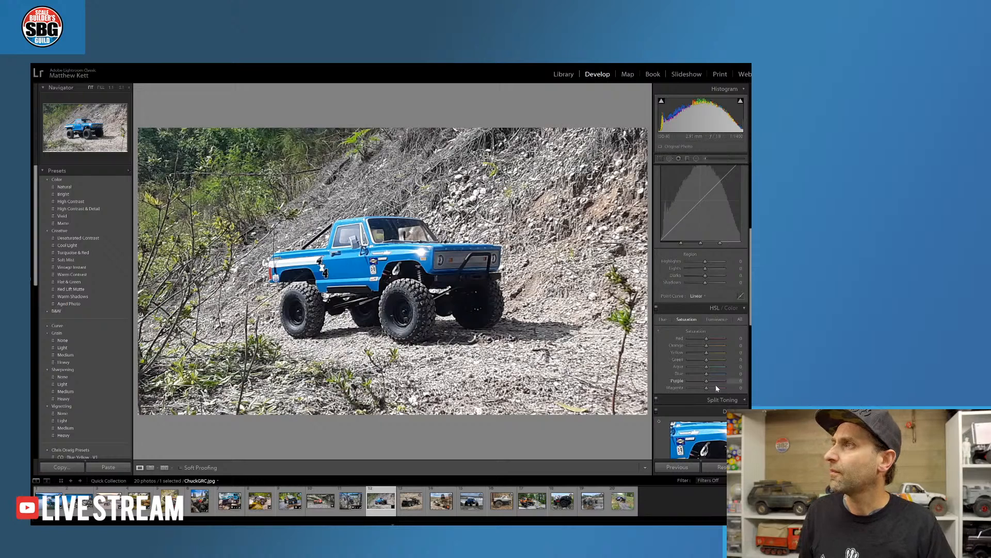
click(403, 276)
click(402, 276)
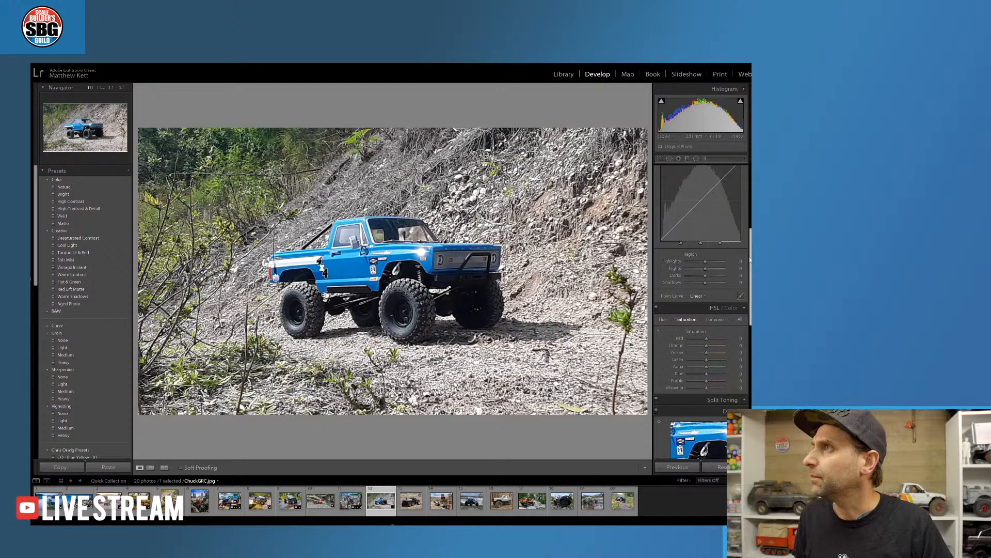
Warm the blue pickup photo's temperature to +27 and raise the blue saturation to +63
scroll(750, 260, up, 5)
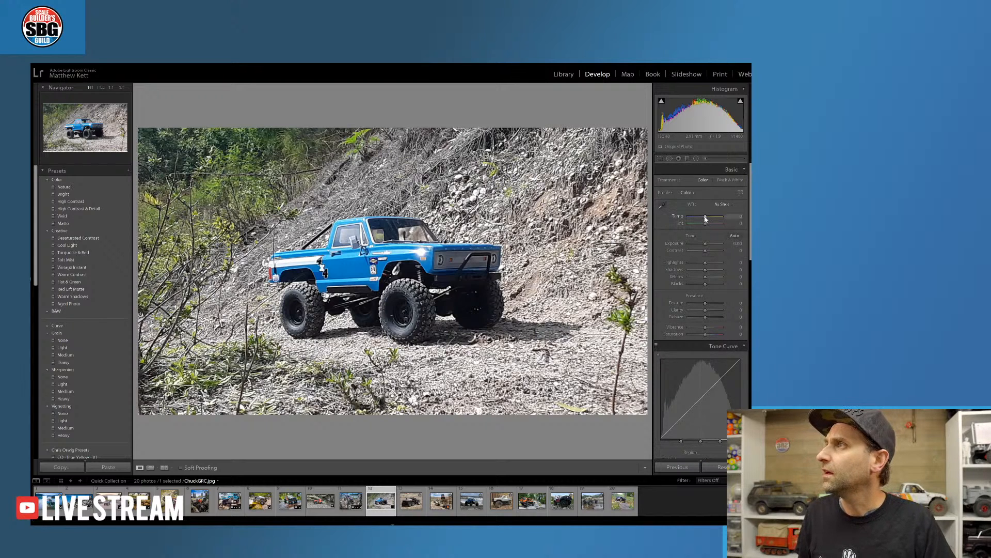
drag(706, 217, 710, 216)
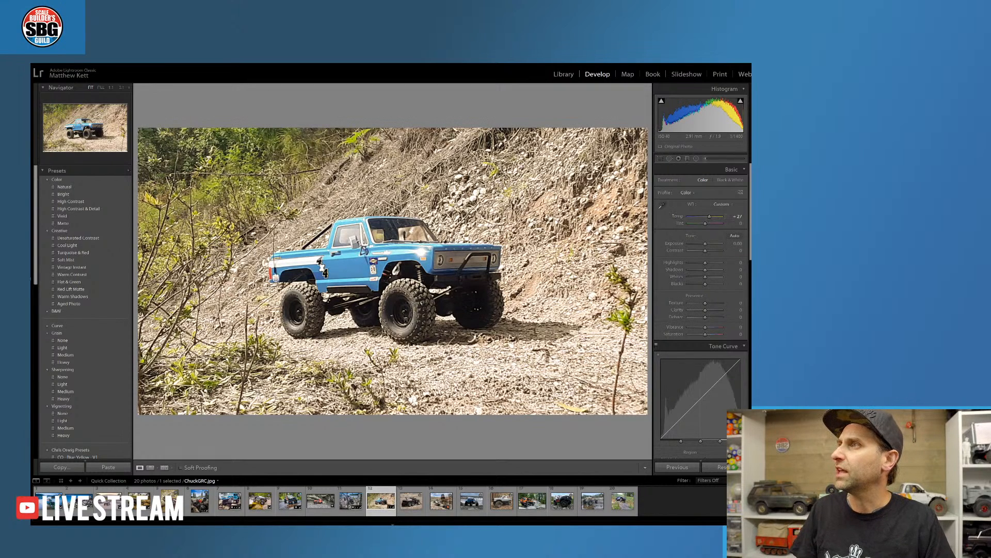
scroll(729, 334, down, 6)
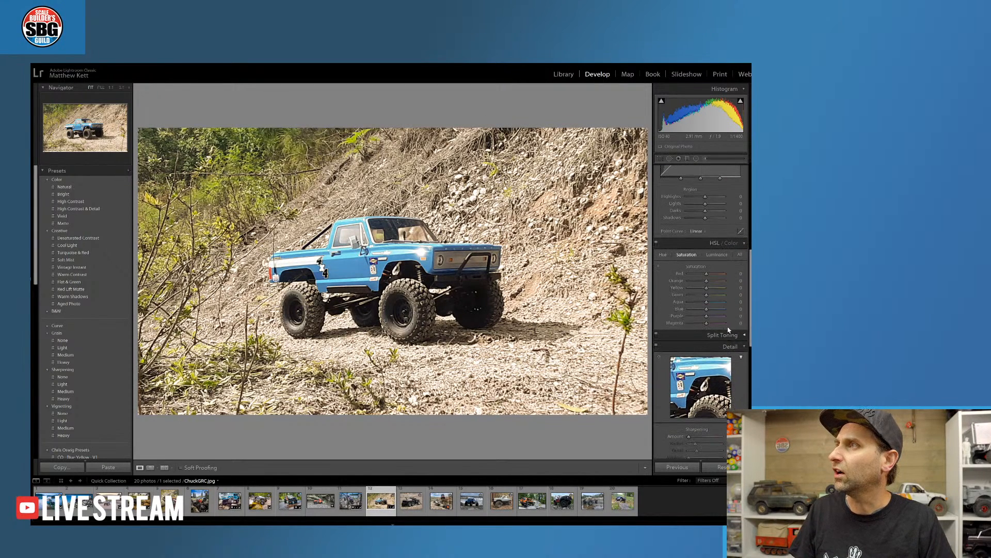
drag(713, 312, 720, 309)
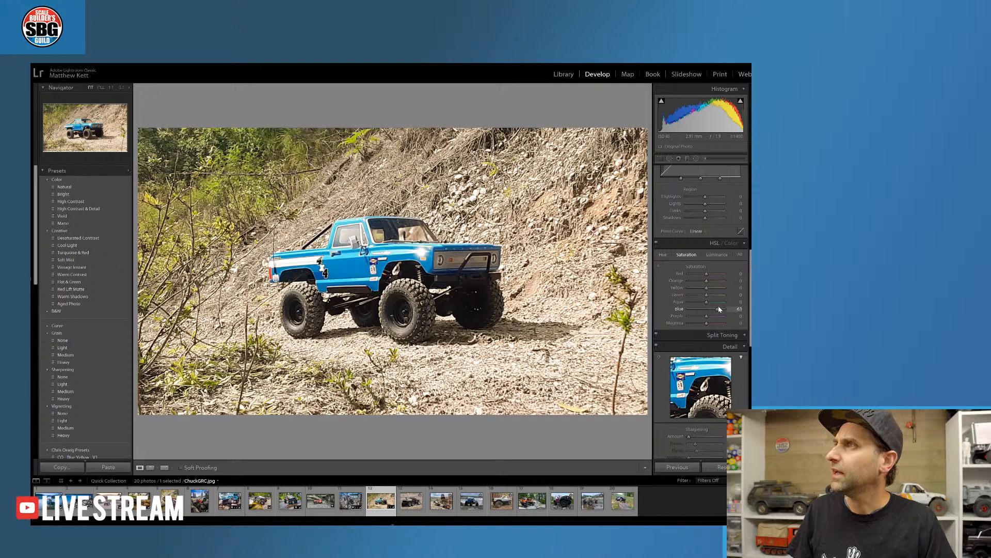
Fine-tune the truck's blue hue close to neutral and raise the blue luminance to +29
click(663, 255)
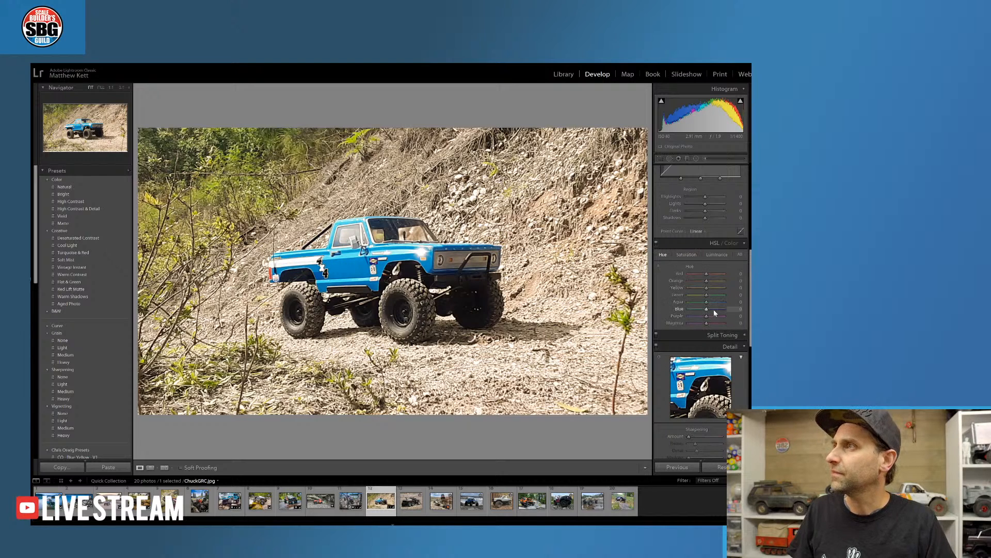
drag(707, 310, 700, 308)
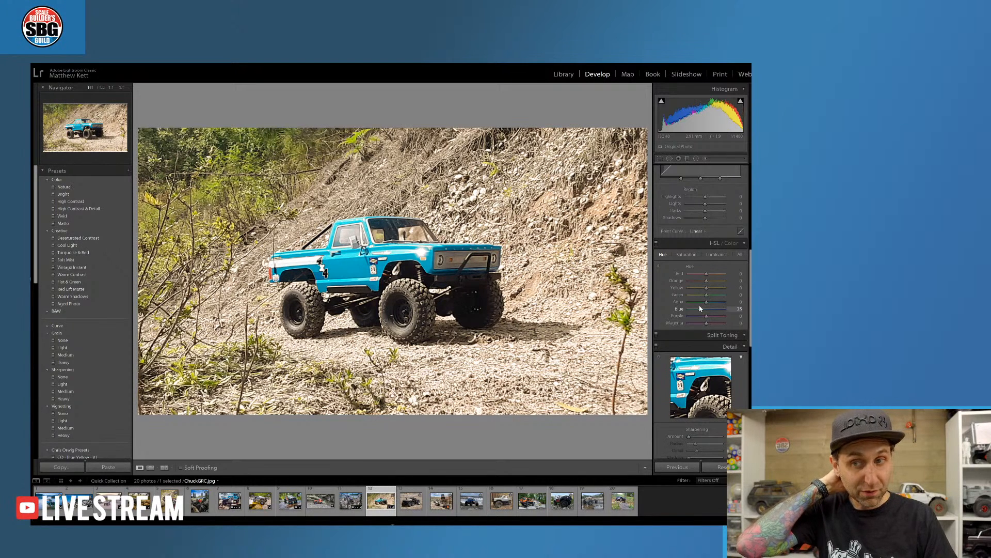
mouse_move(700, 309)
mouse_down()
mouse_move(690, 310)
mouse_move(724, 307)
mouse_move(677, 310)
mouse_move(706, 315)
mouse_up()
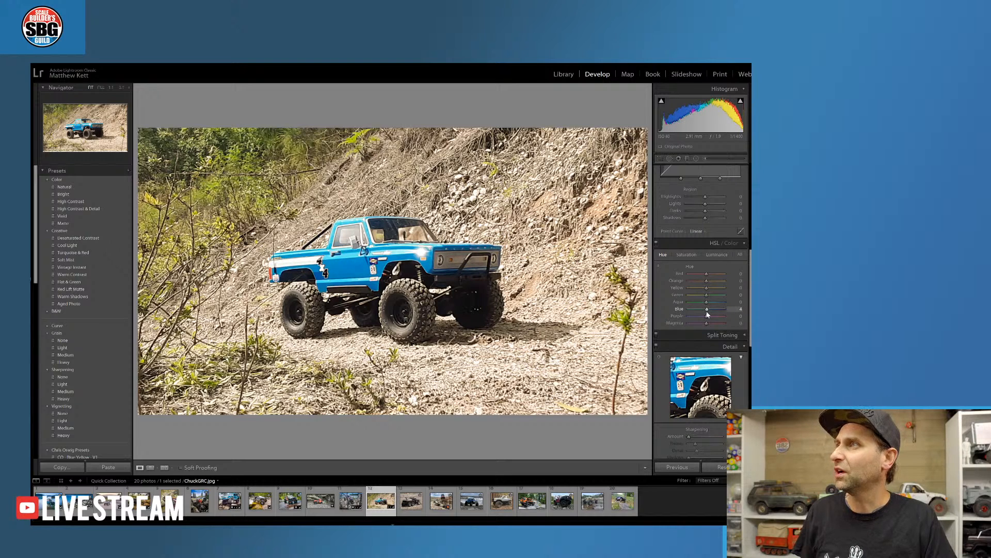
click(717, 255)
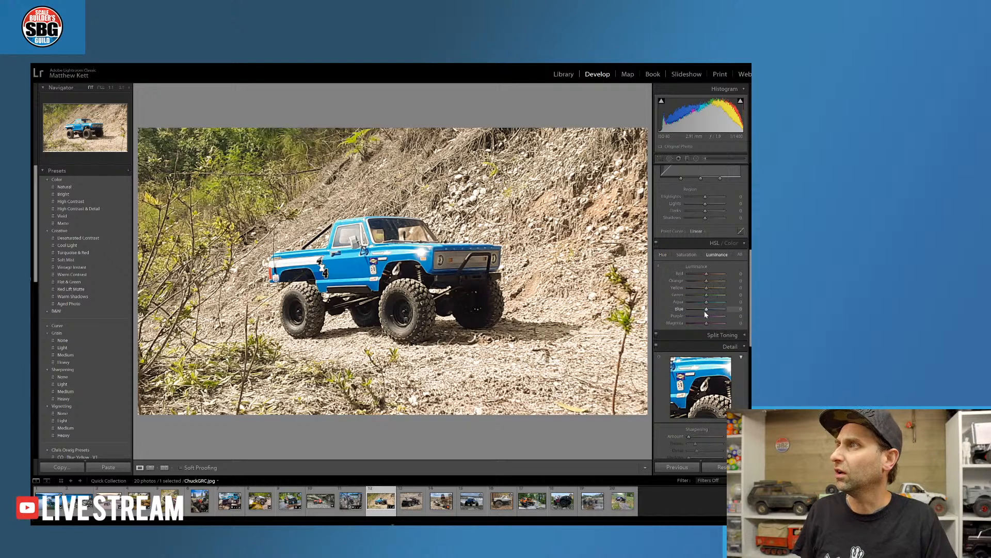
drag(707, 309, 712, 309)
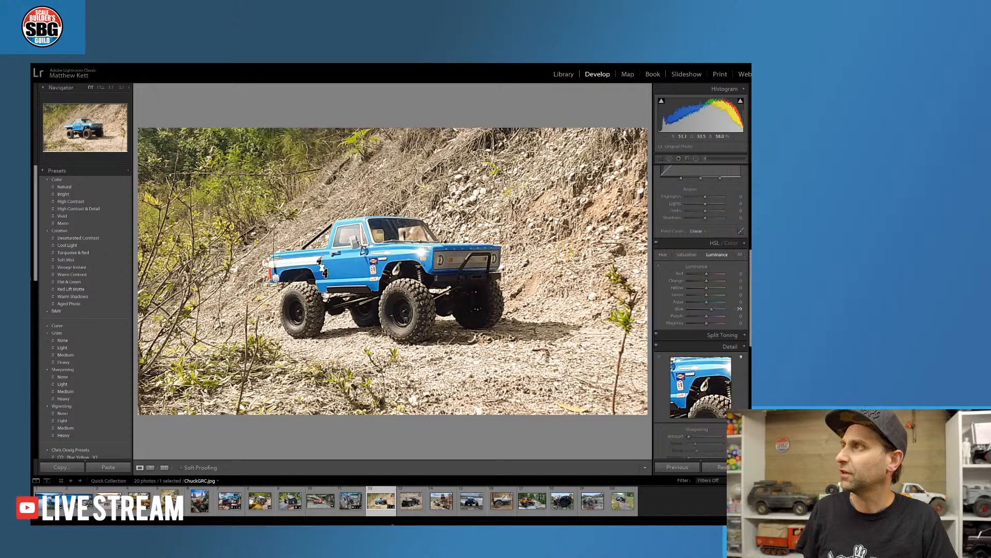
Raise the shadows to +46, texture to +27 and clarity to +16, and apply the Heavy vignetting preset
scroll(703, 269, up, 6)
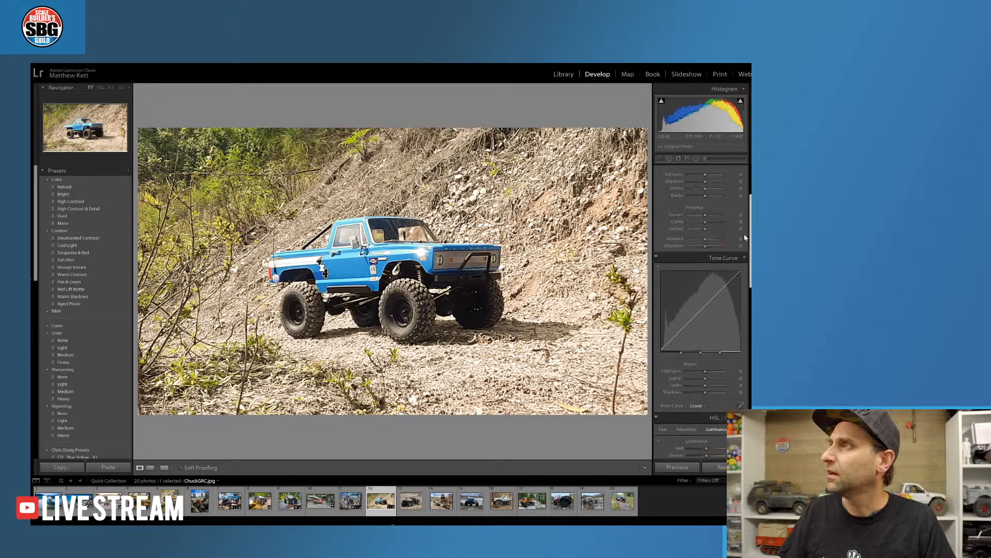
drag(705, 271, 713, 268)
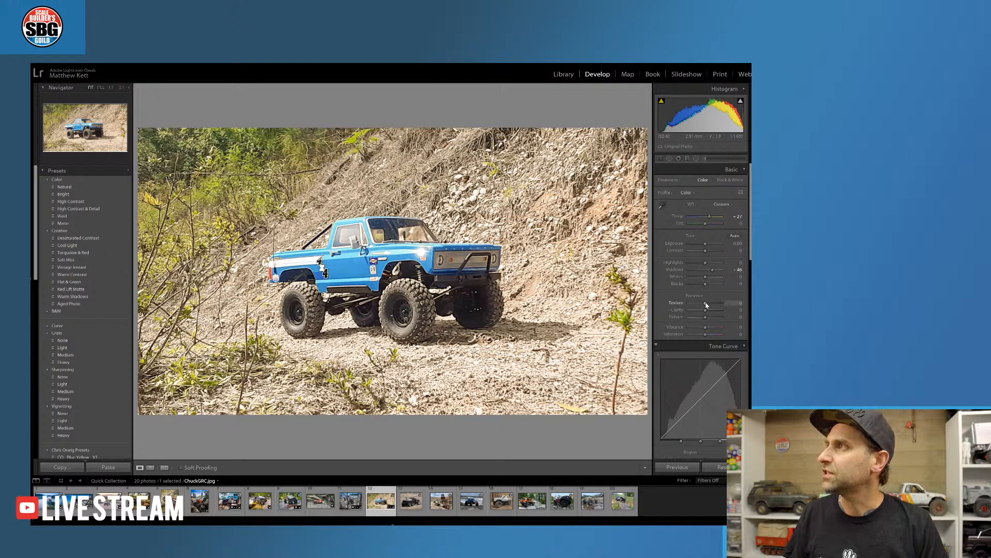
mouse_move(706, 305)
mouse_down()
mouse_move(717, 304)
mouse_move(709, 311)
mouse_up()
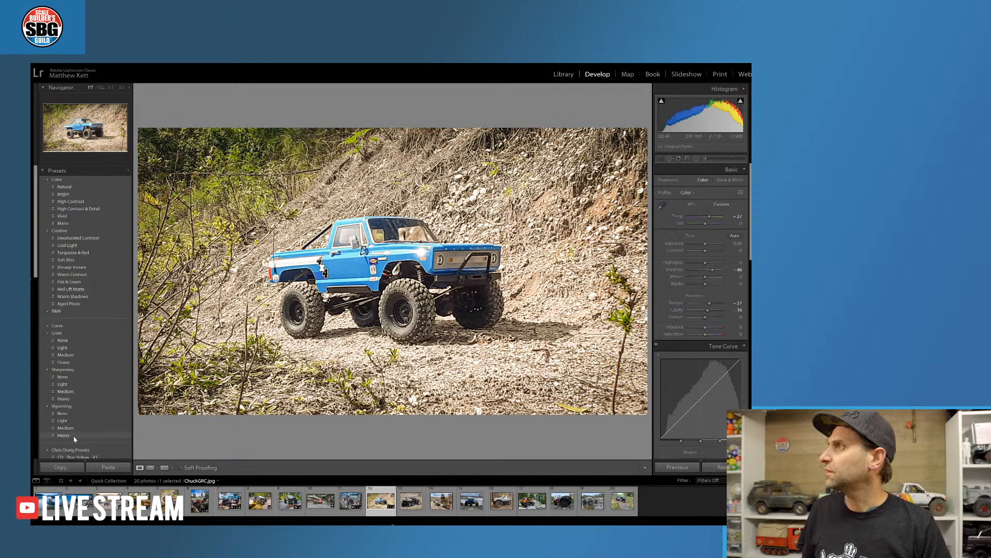
click(73, 435)
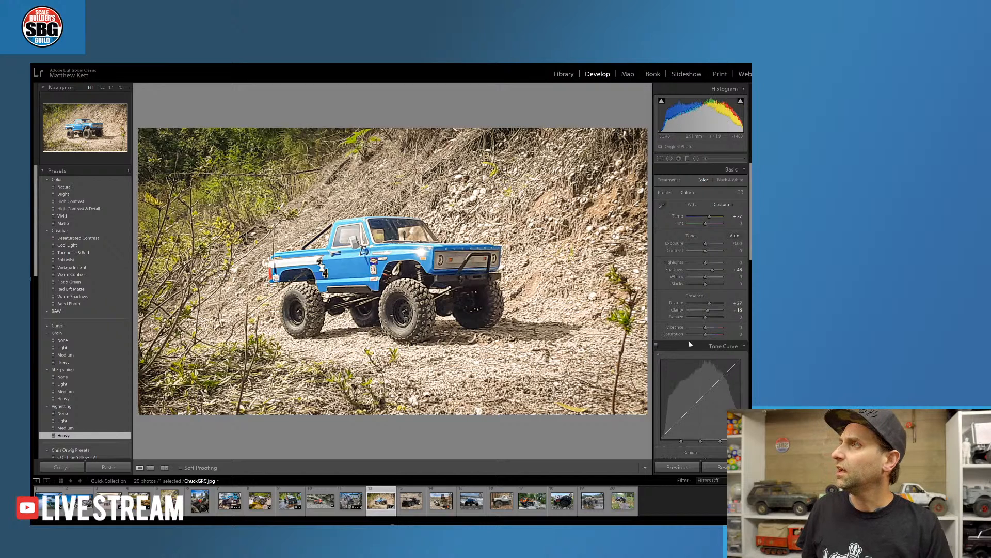
Set red, orange, yellow, green, aqua and purple saturation to -100 and blue to about +75 so only the truck keeps its colour
scroll(744, 289, down, 10)
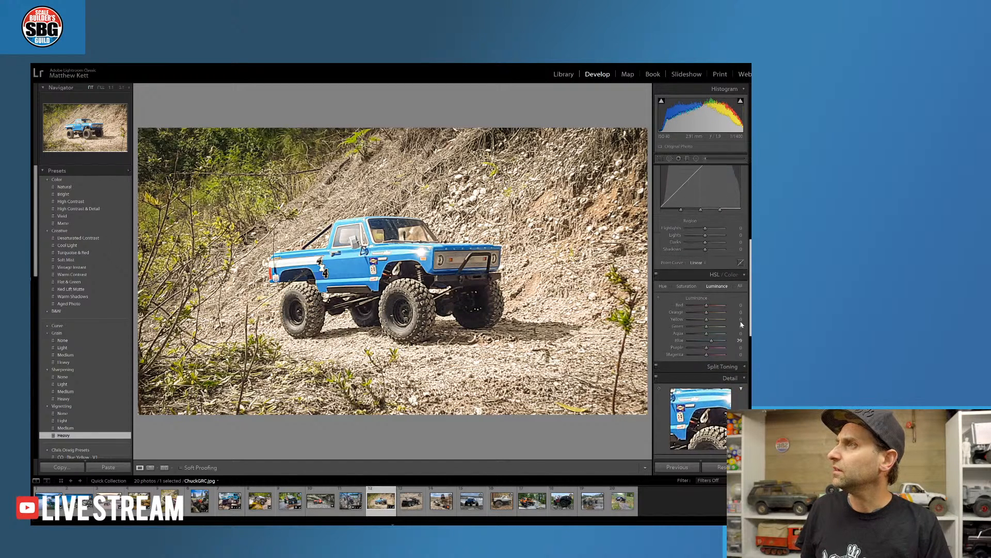
scroll(739, 336, up, 1)
click(691, 224)
mouse_move(707, 263)
mouse_down()
mouse_move(694, 263)
mouse_move(699, 273)
mouse_up()
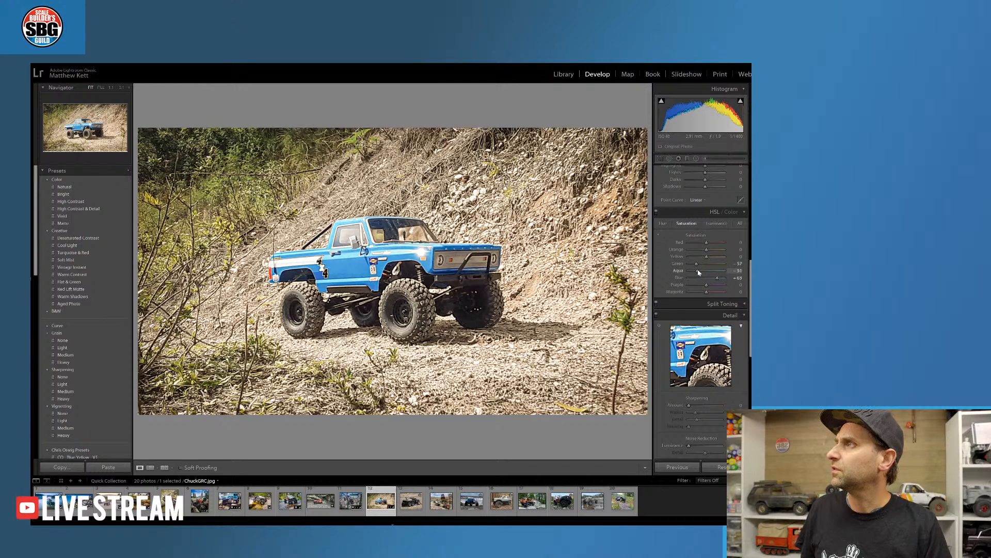
drag(706, 243, 660, 289)
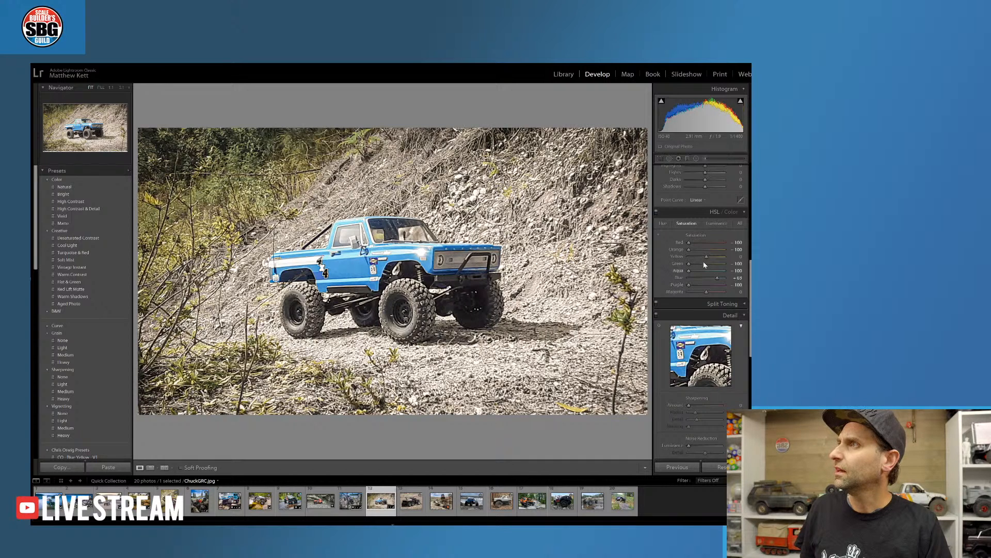
drag(706, 257, 662, 257)
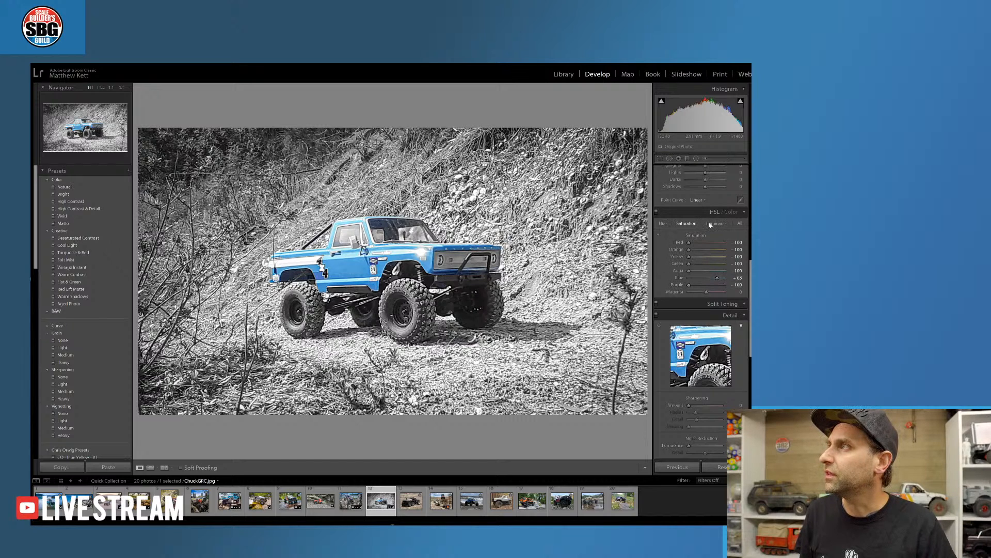
drag(717, 280, 720, 280)
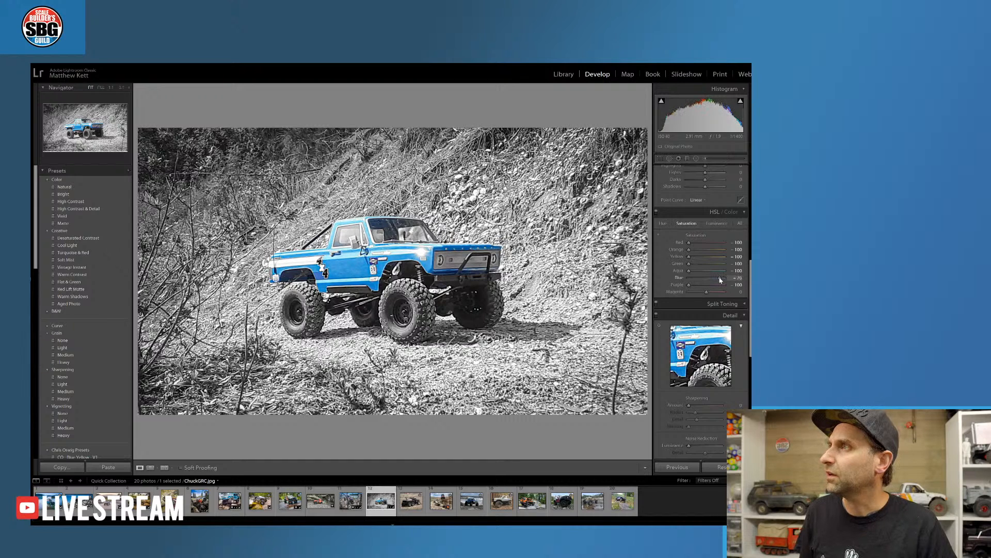
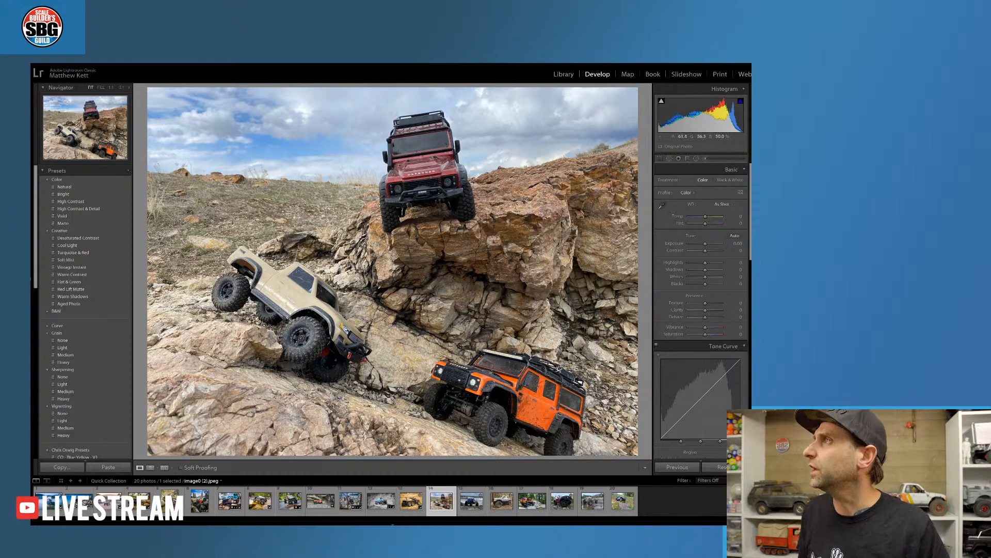
On the three-truck rock photo, set shadows to +21, whites to -12, texture to +52, dehaze to +30 and vibrance to +5
click(370, 265)
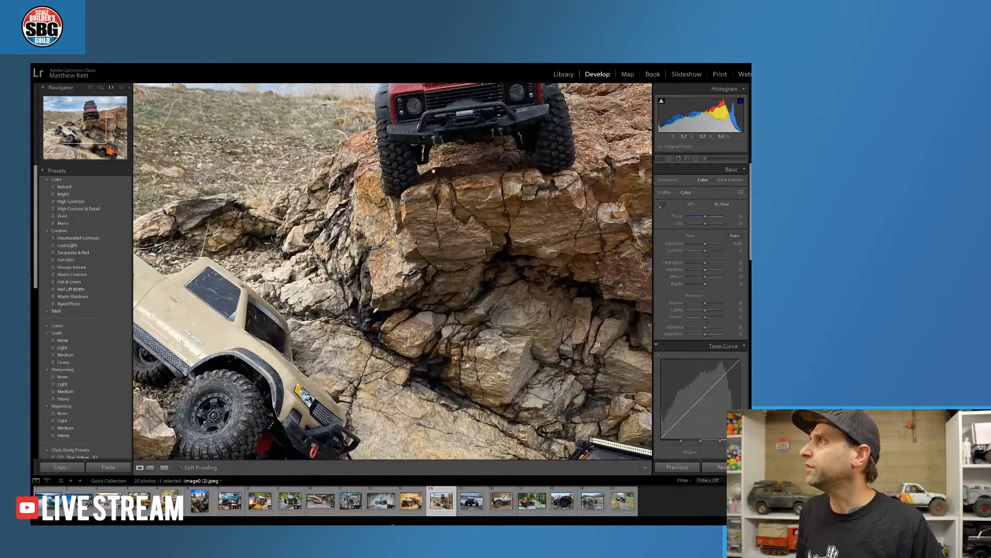
mouse_move(433, 170)
mouse_down()
mouse_move(402, 338)
mouse_move(268, 337)
mouse_move(287, 251)
mouse_move(429, 295)
mouse_move(463, 173)
mouse_move(477, 171)
mouse_move(445, 168)
mouse_up()
key(z)
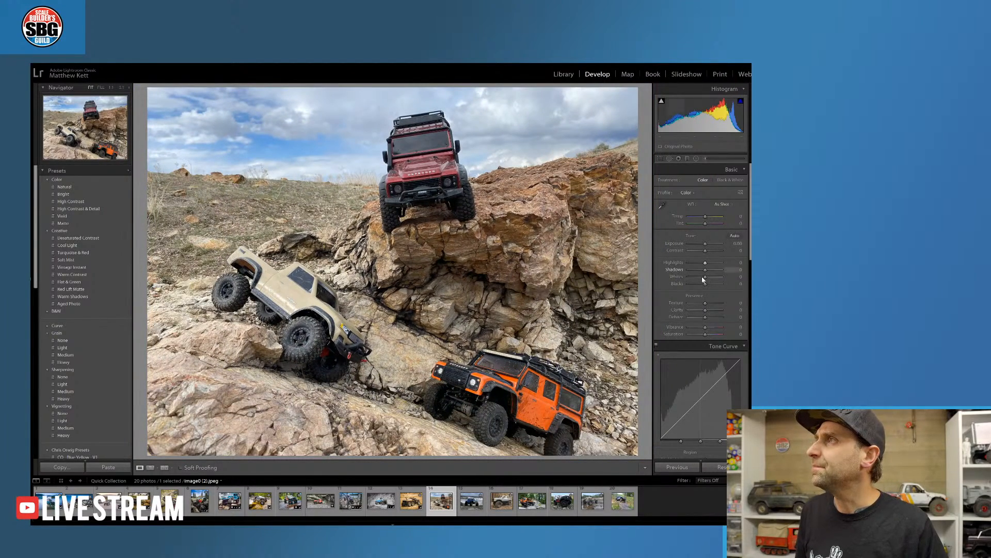
drag(705, 270, 709, 270)
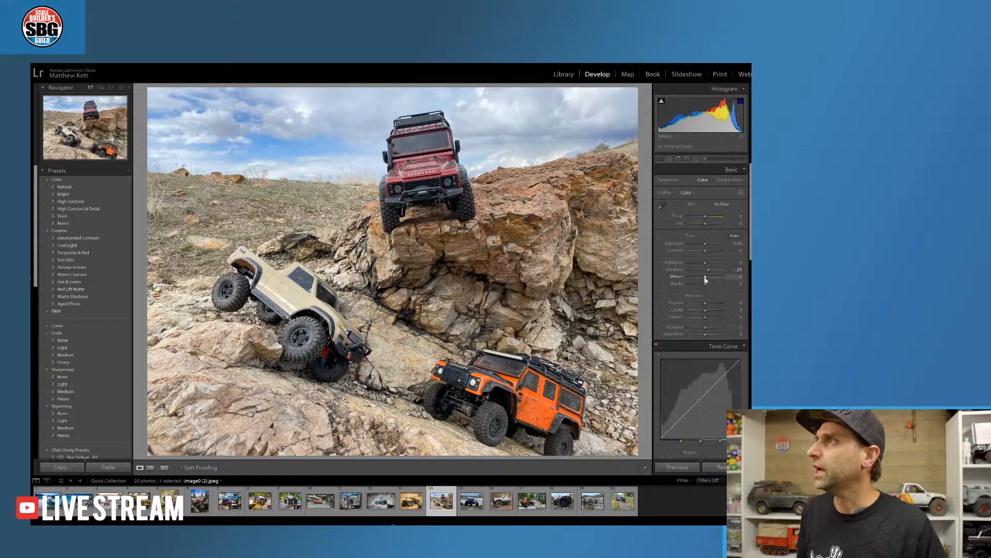
drag(705, 278, 714, 303)
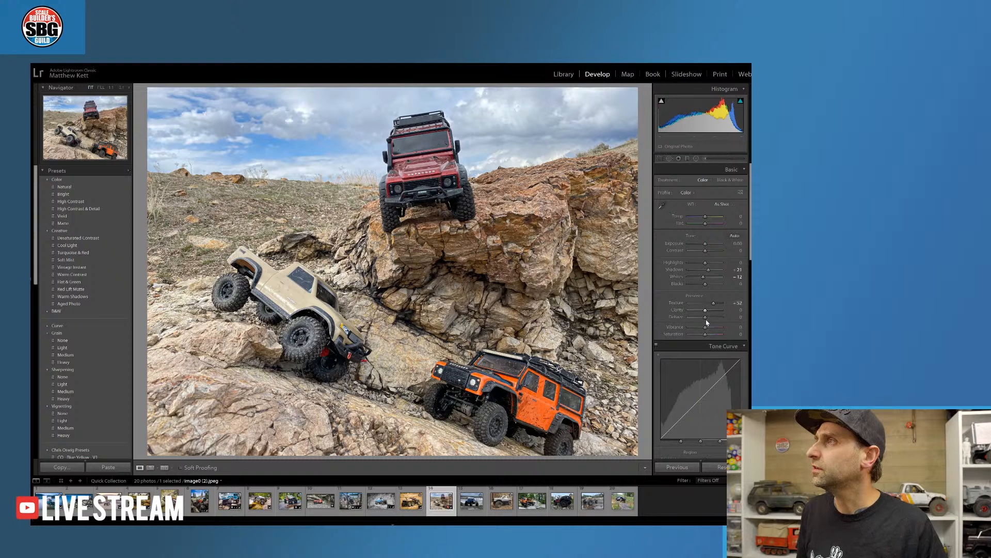
drag(706, 319, 706, 330)
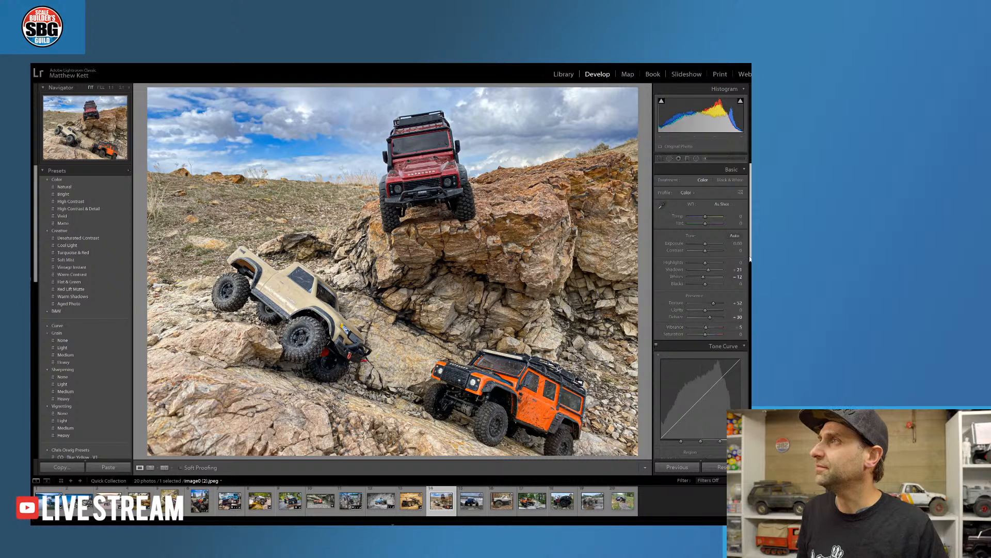
Raise the photo's overall saturation to +24 and lower the orange saturation to about -30
scroll(710, 279, down, 3)
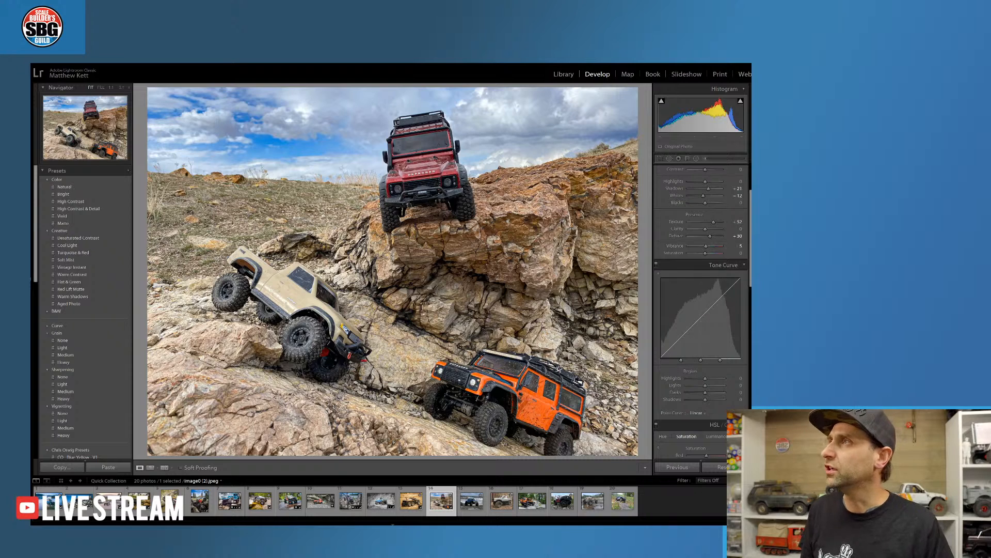
drag(717, 257, 711, 257)
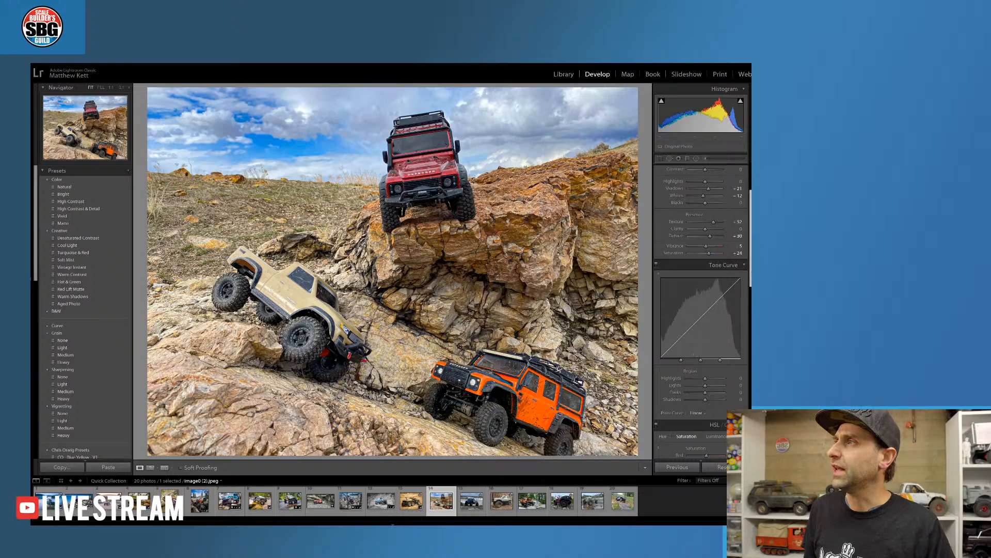
click(750, 272)
mouse_move(750, 276)
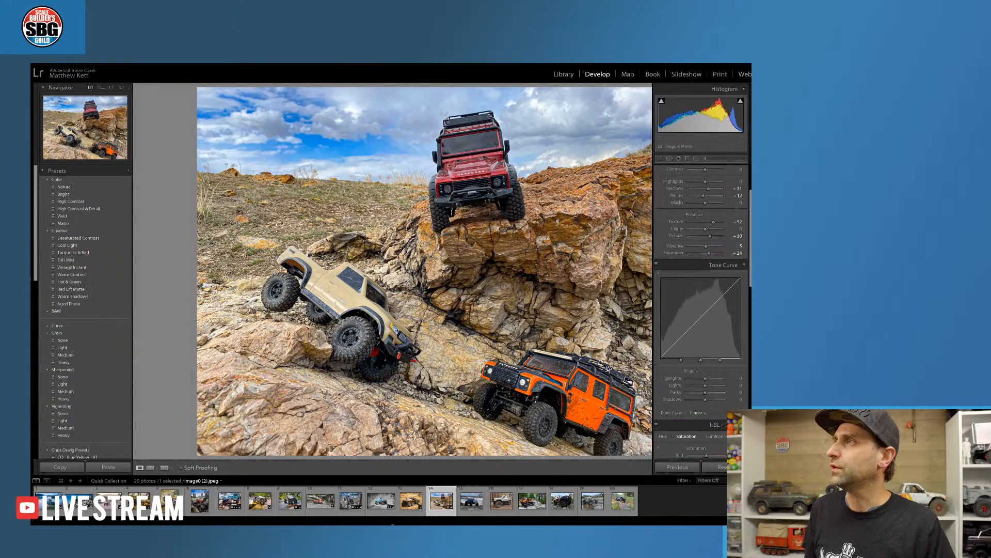
drag(750, 276, 750, 344)
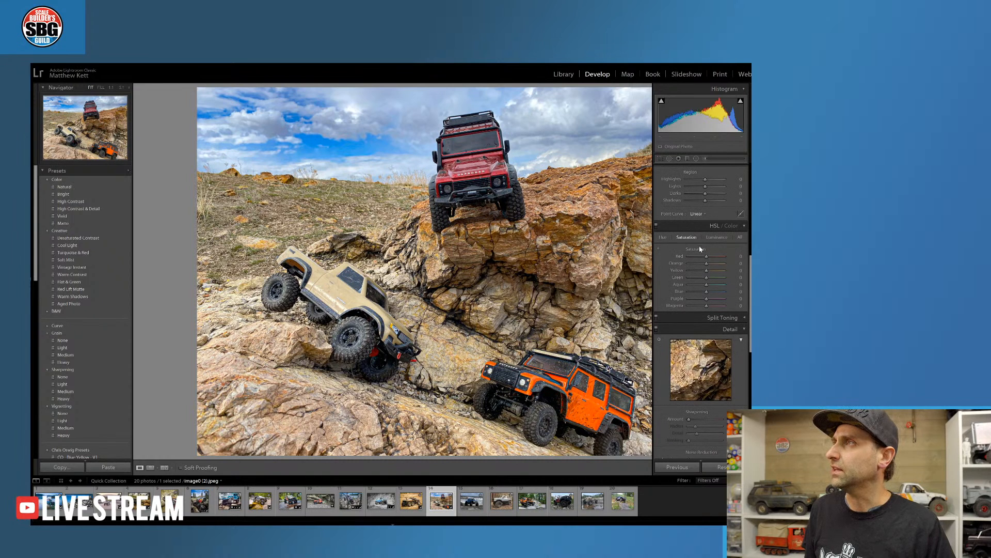
drag(706, 264, 700, 265)
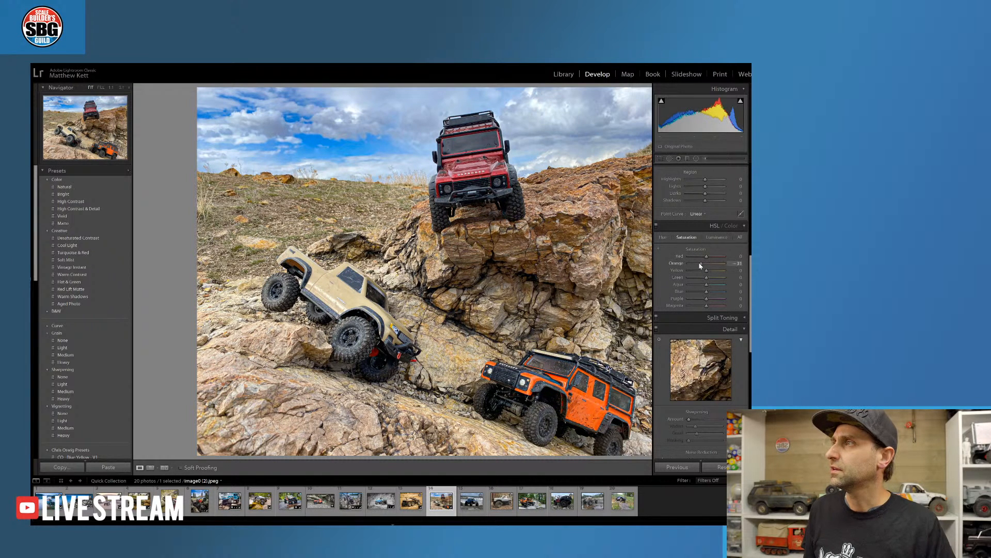
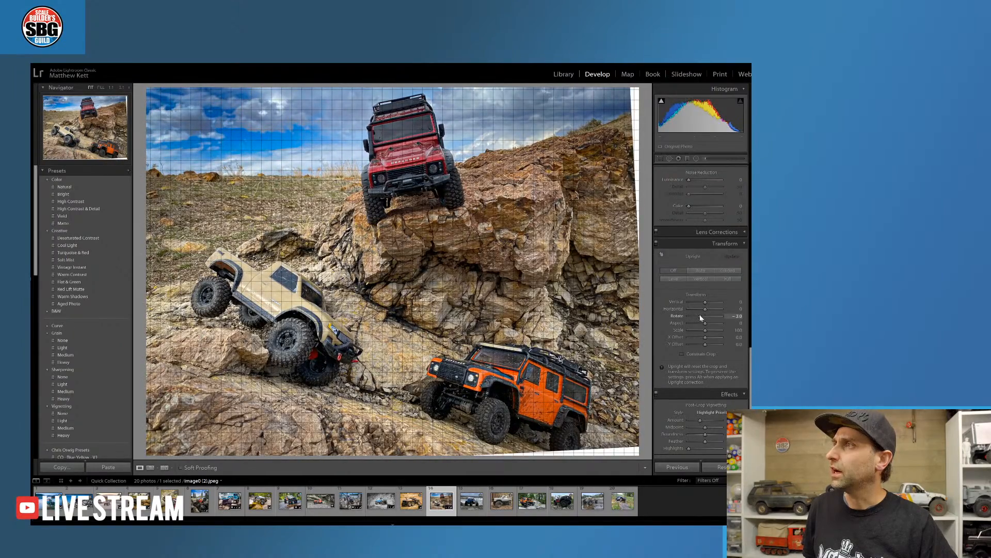
Constrain the crop of the rotated photo to remove its blank edges and apply the Warm Contrast preset
click(682, 354)
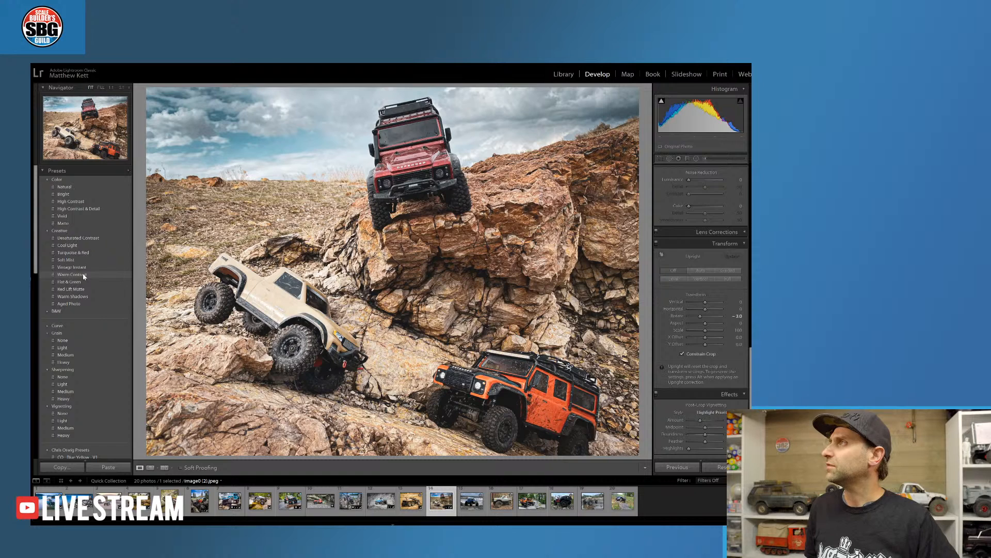
click(85, 274)
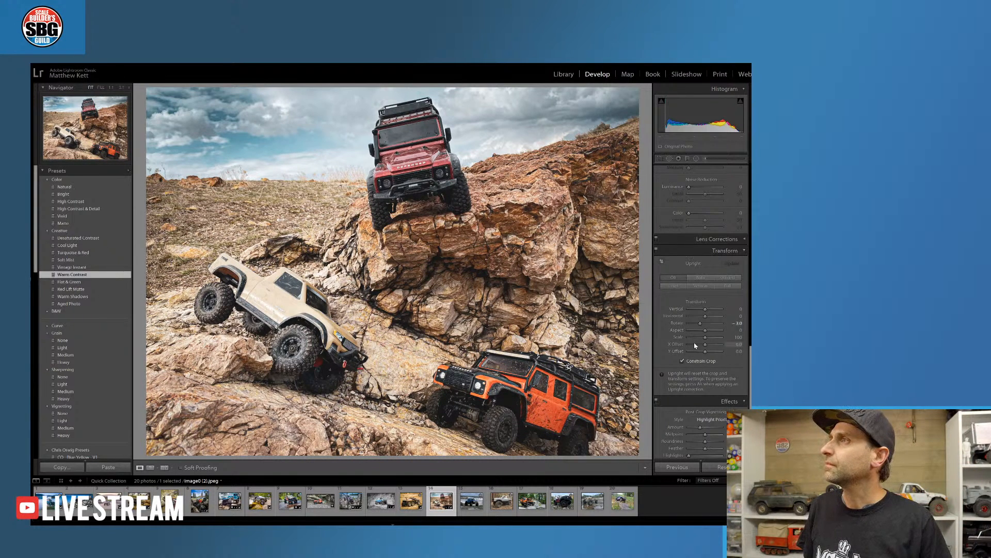
drag(747, 359, 750, 201)
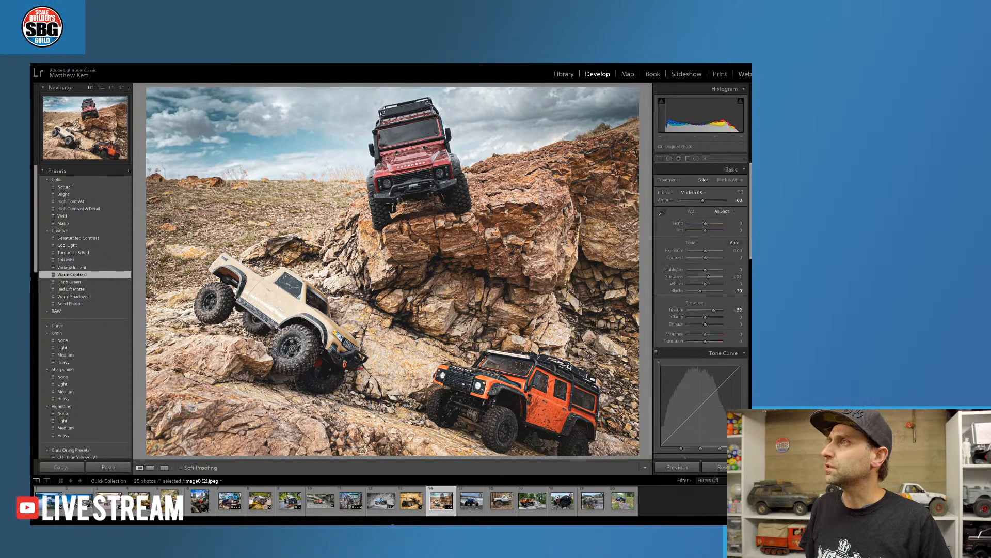
drag(712, 277, 709, 280)
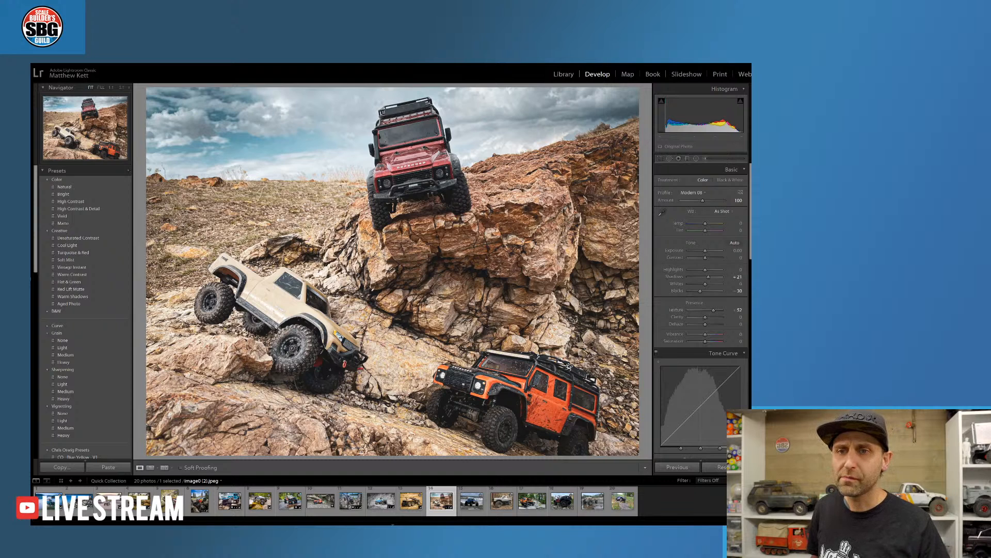
Reset all adjustments on the three-truck photo to view the original
click(722, 467)
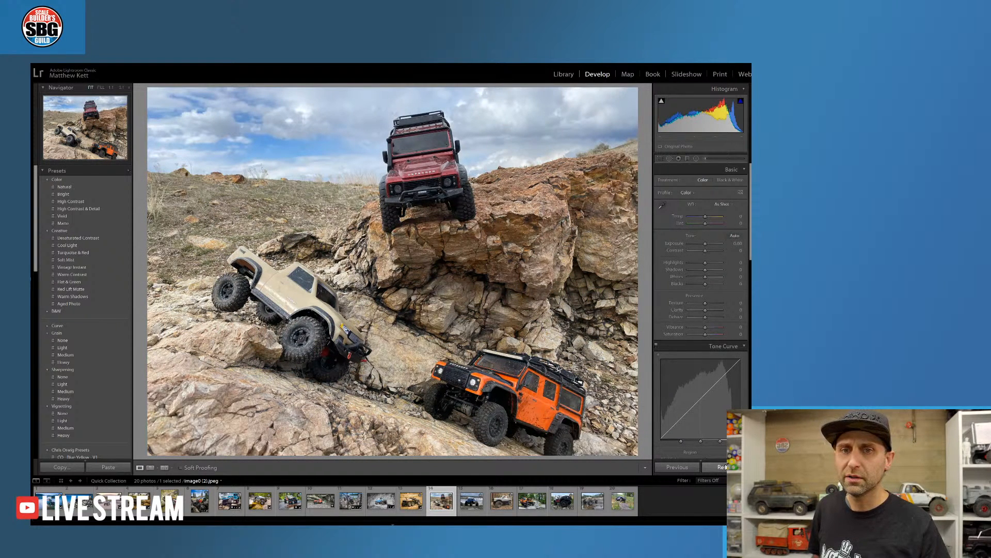
Undo the reset on the three-truck photo and place a radial filter around the tan truck
key(ctrl+z)
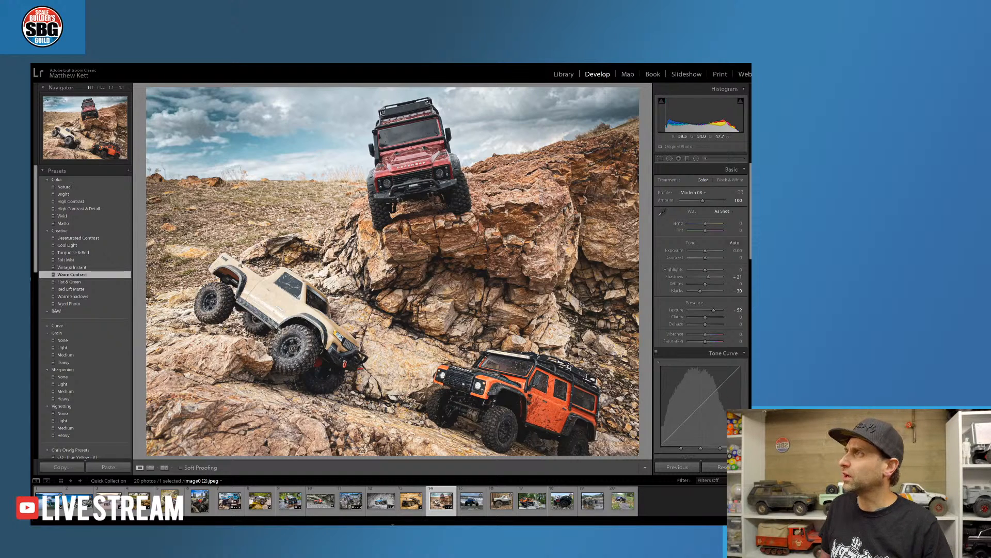
click(696, 158)
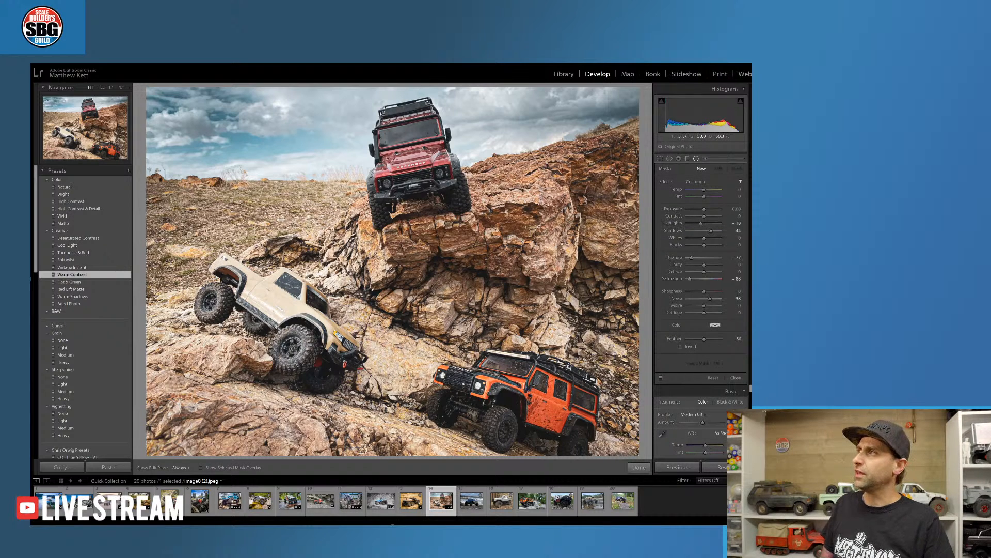
drag(224, 257, 268, 355)
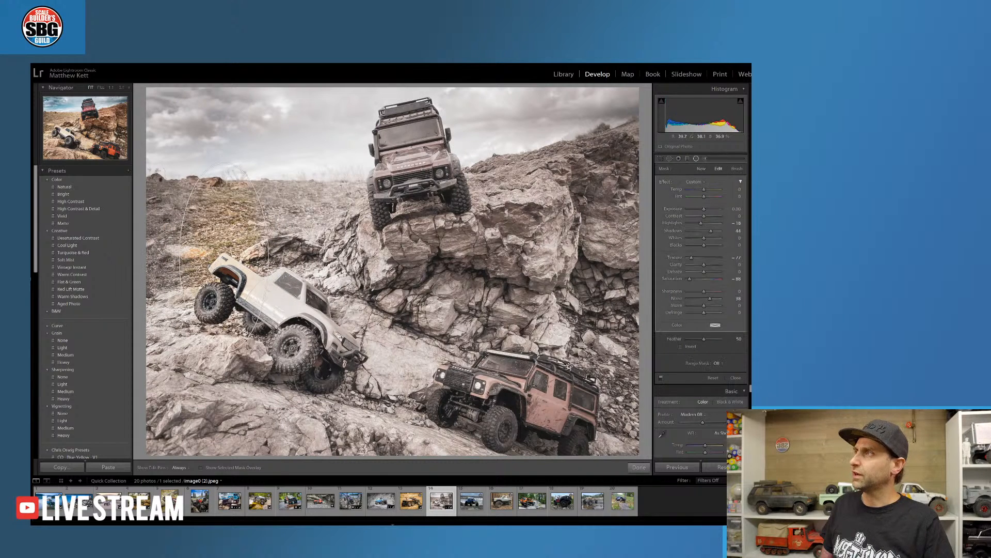
drag(224, 256, 161, 259)
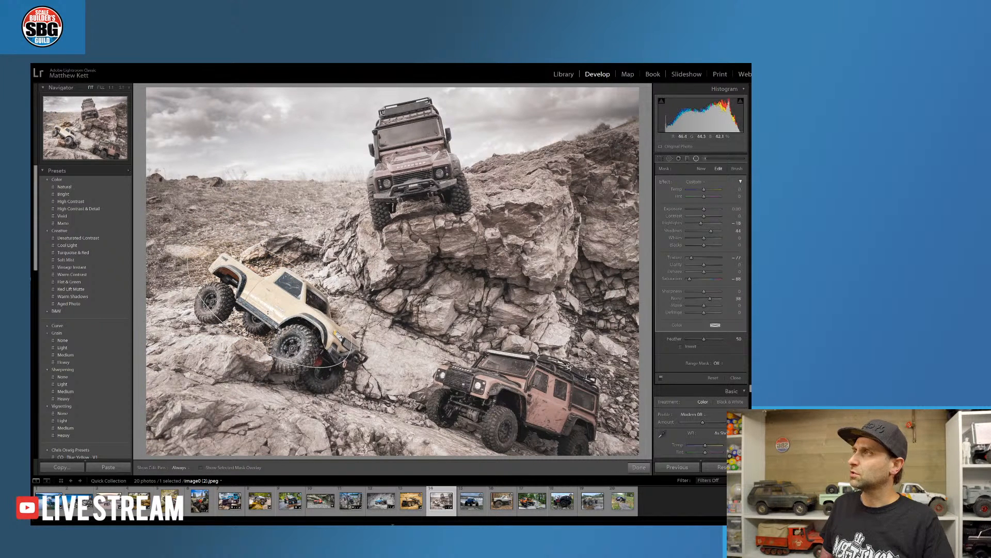
drag(278, 306, 292, 312)
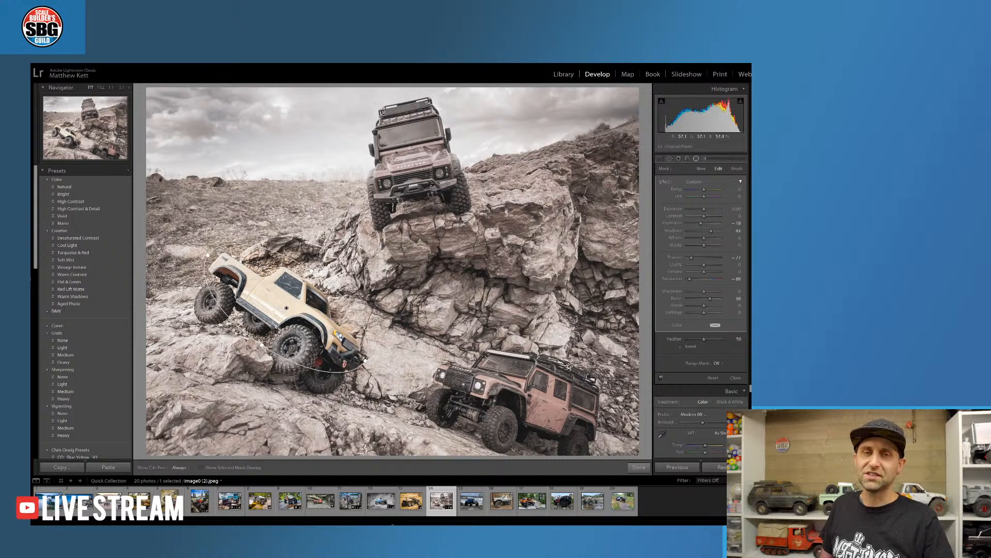
Invert the radial filter to affect the tan truck, with contrast 50, shadows 21, texture 15 and saturation about 33, and finish the filter
click(681, 349)
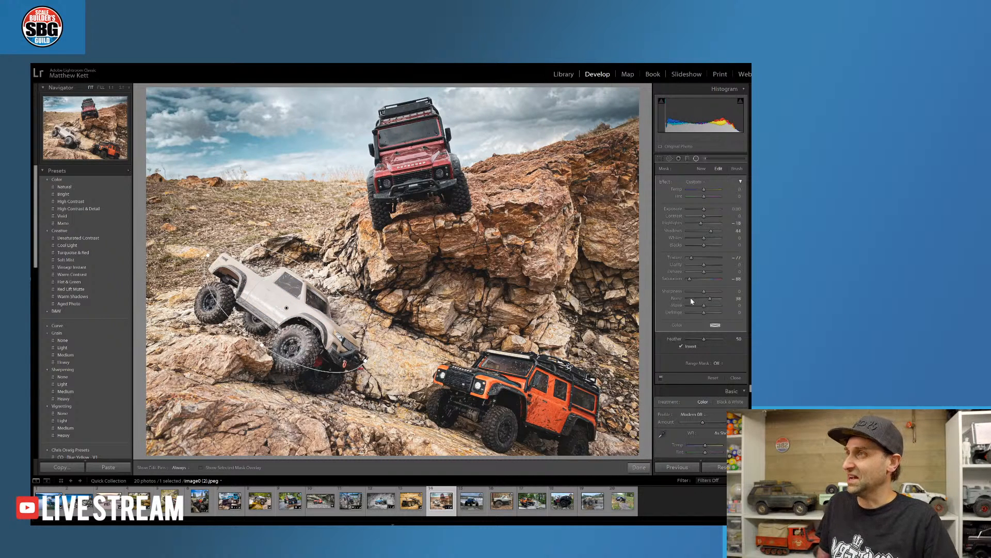
drag(691, 258, 715, 285)
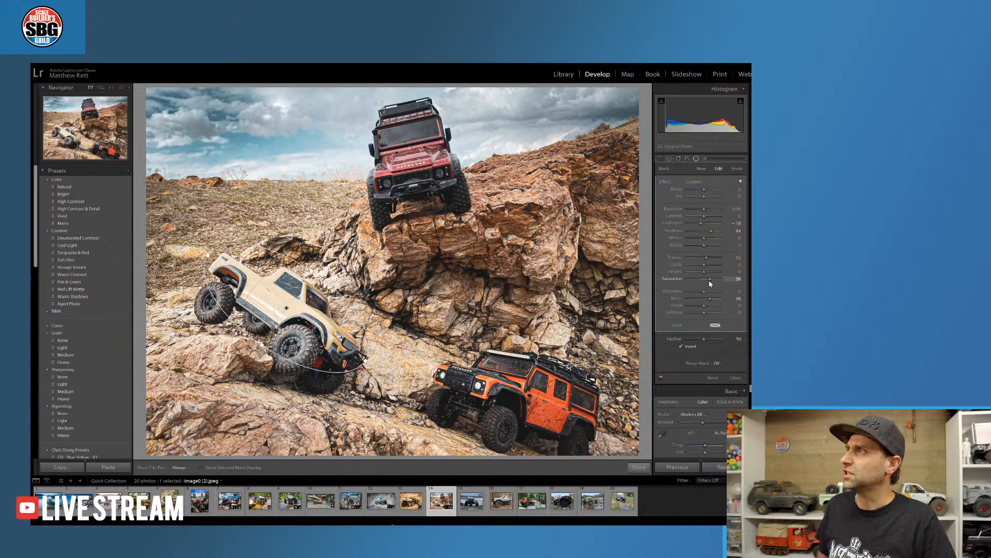
drag(711, 283, 708, 284)
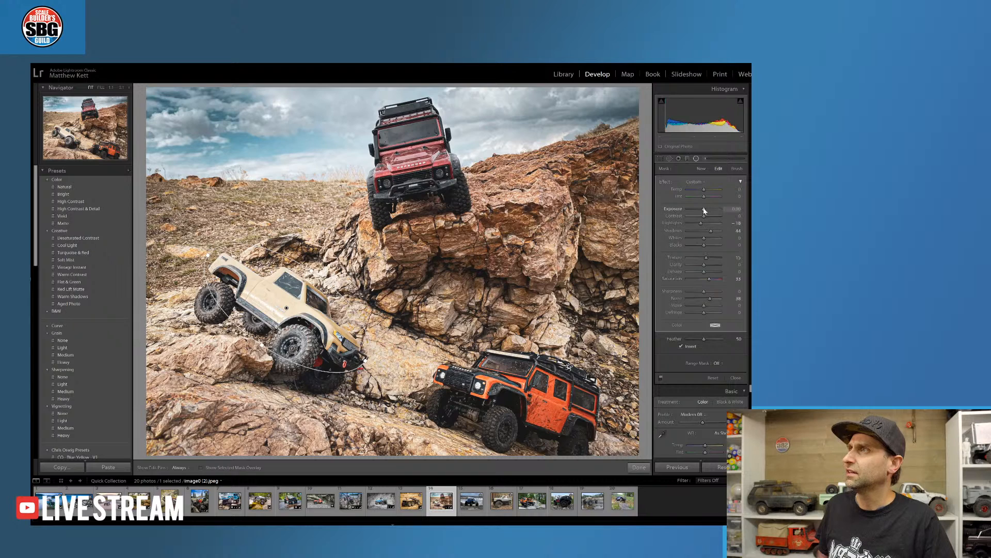
mouse_move(704, 216)
mouse_down()
mouse_move(720, 216)
mouse_move(709, 232)
mouse_up()
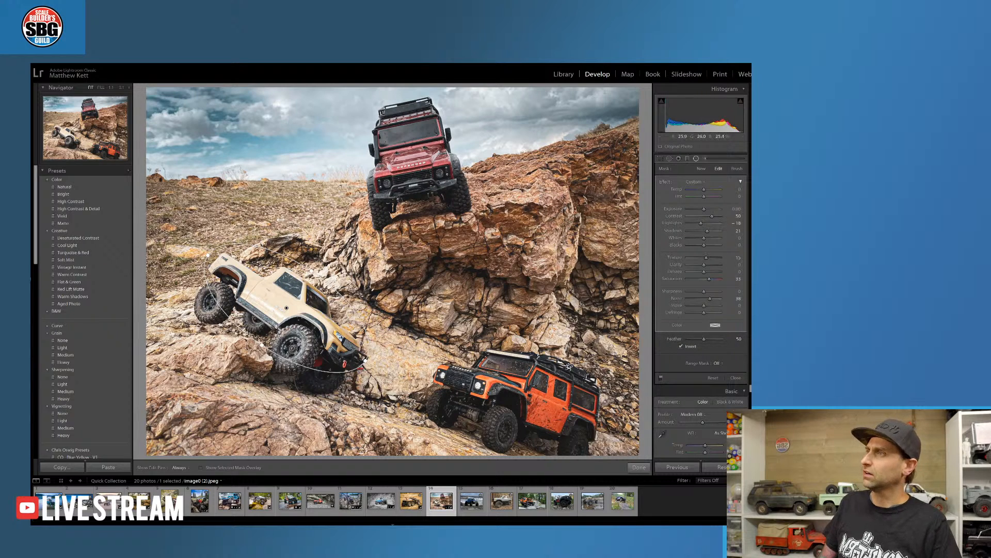
click(639, 467)
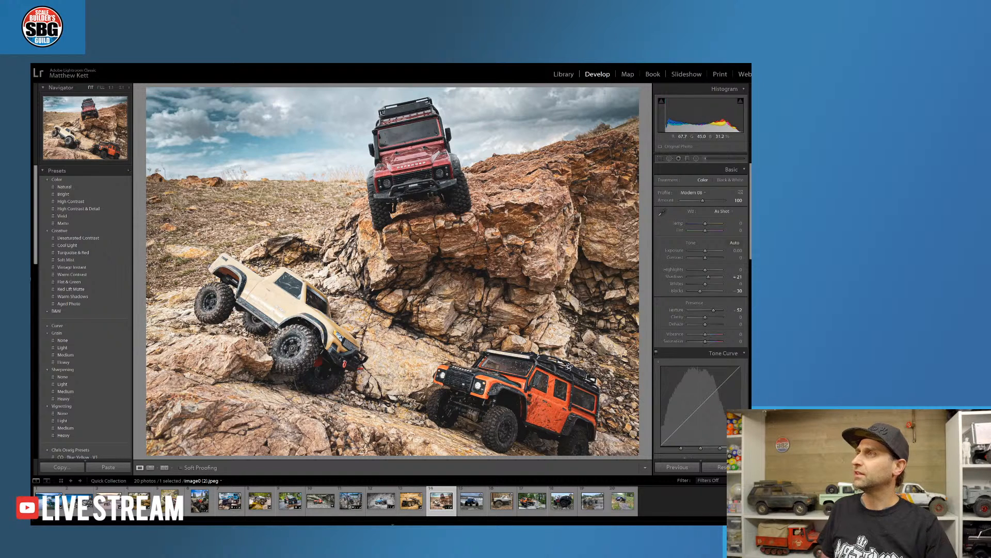
On the blue Jeep shoreline photo, set temperature to -18, tint to -7, vibrance to +18 and saturation to +10
click(473, 505)
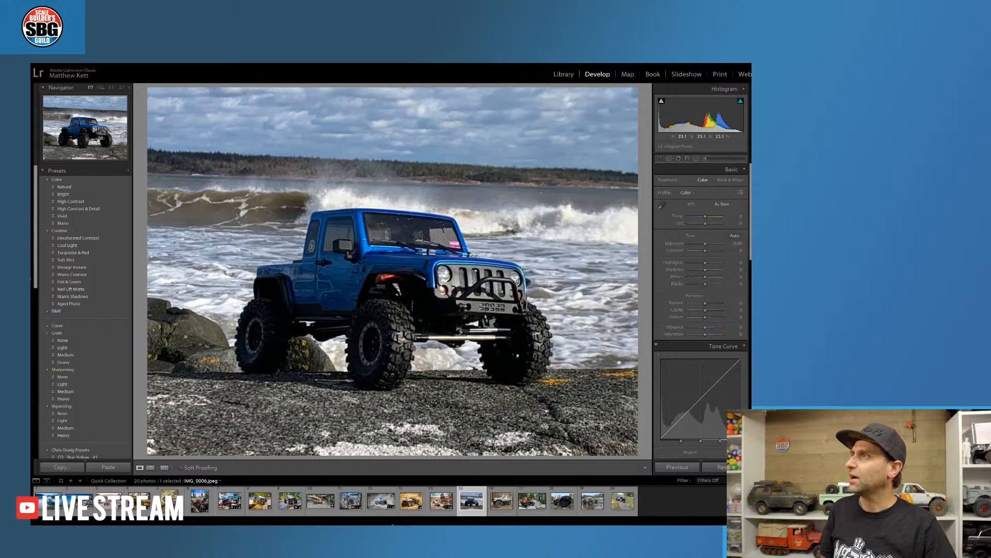
click(439, 279)
click(407, 274)
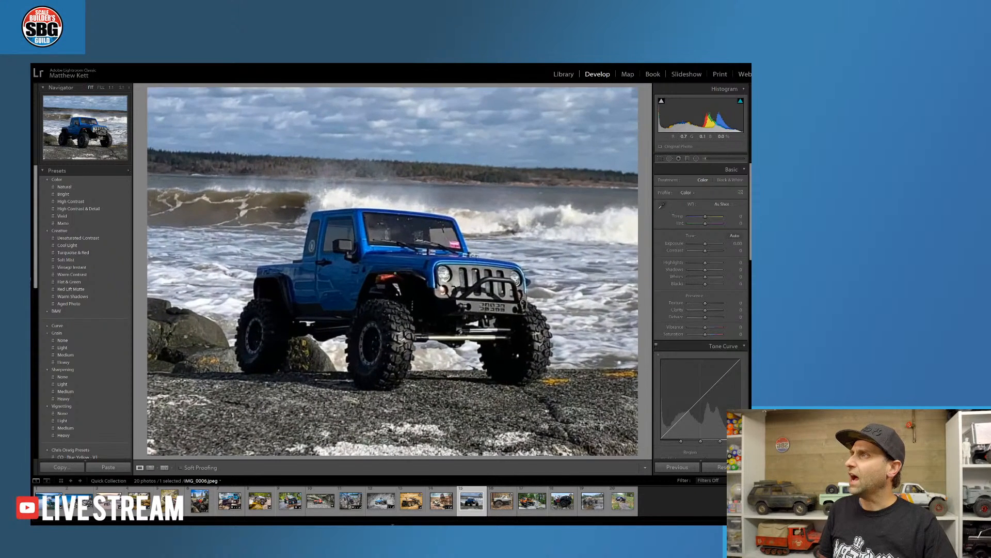
click(424, 370)
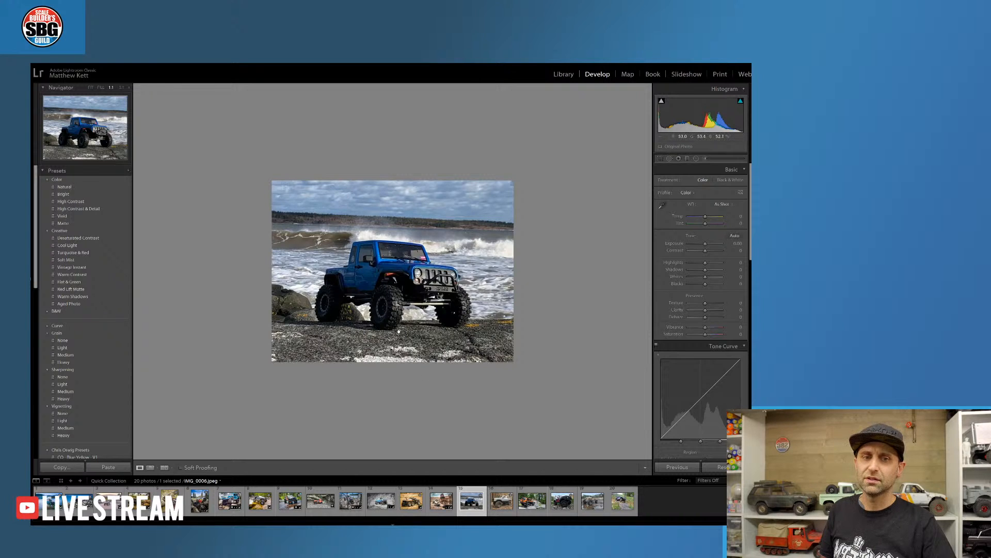
click(377, 274)
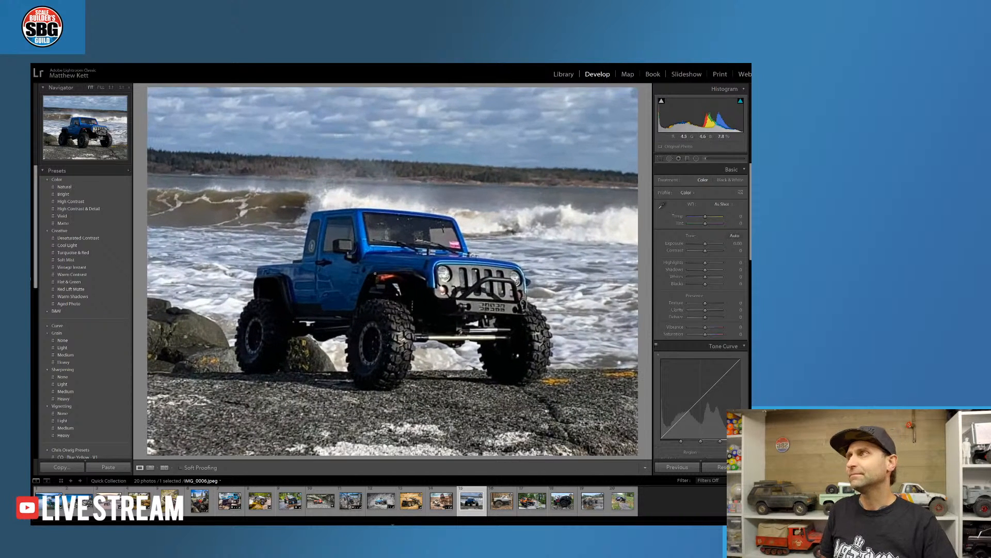
click(378, 274)
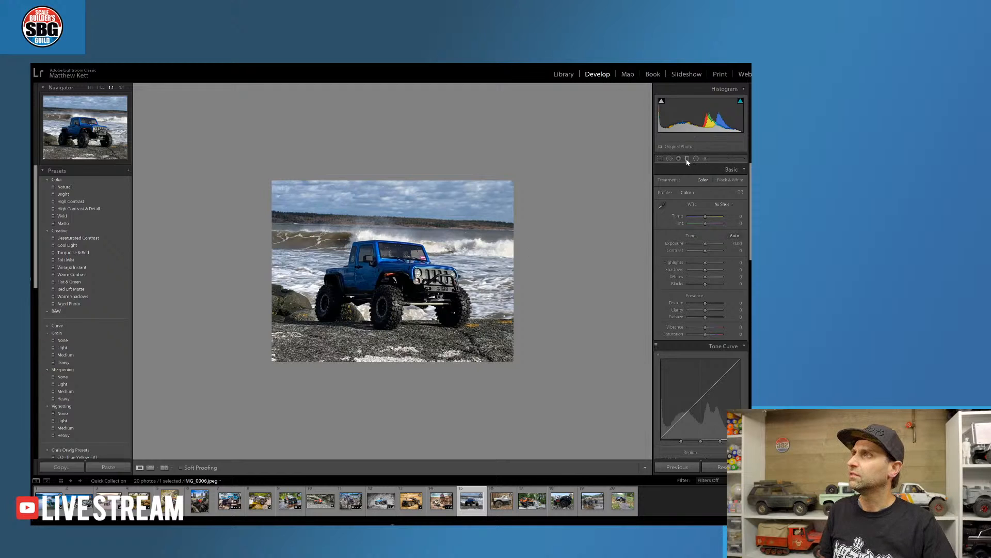
drag(706, 217, 702, 218)
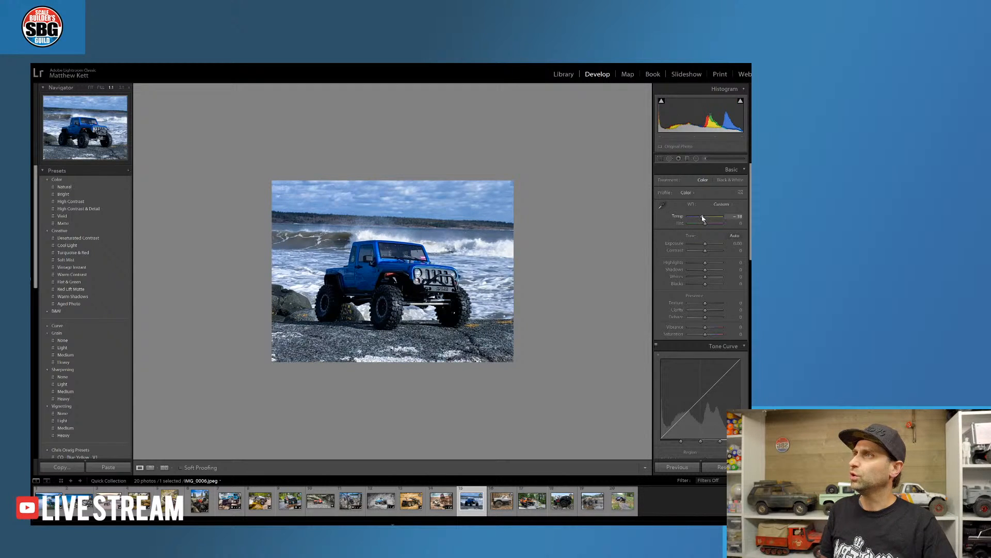
drag(706, 223, 706, 224)
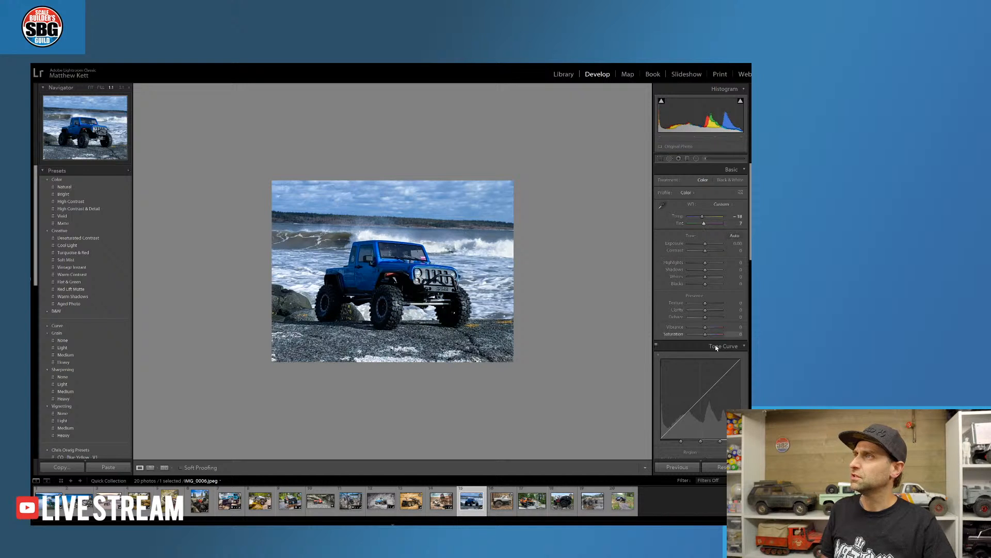
drag(705, 335, 708, 329)
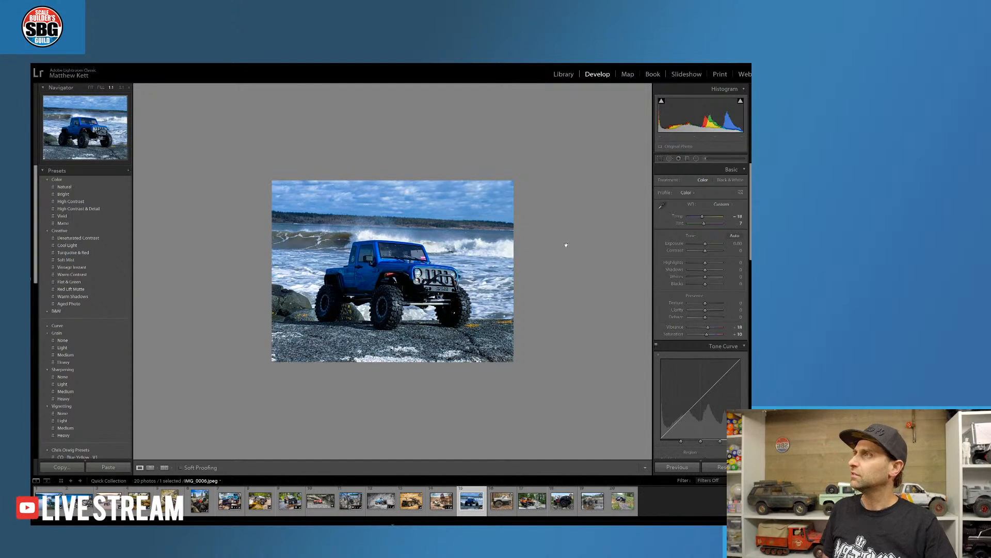
Set the Jeep photo's texture to about +35, shadows to +43, blacks to -50 and exposure to +0.04
click(396, 274)
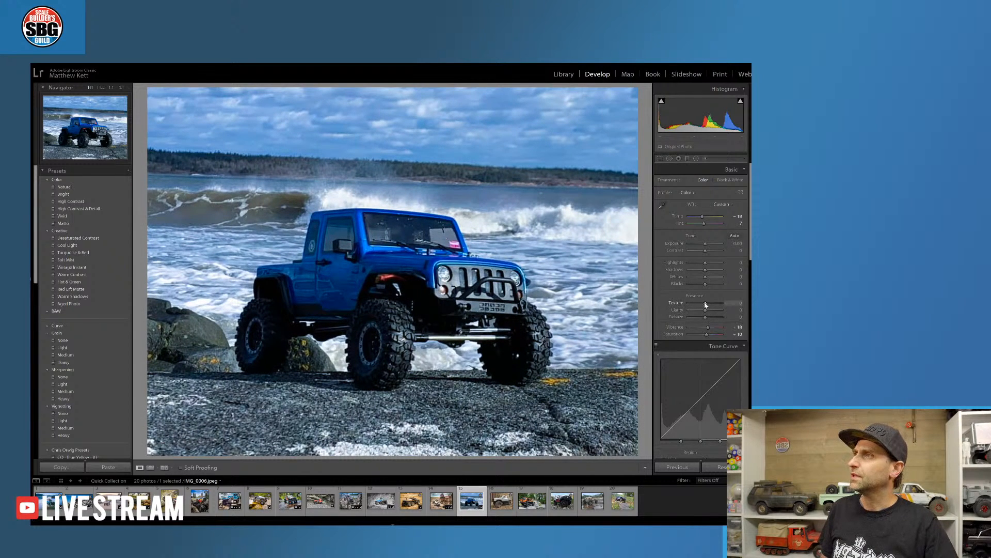
drag(705, 303, 711, 272)
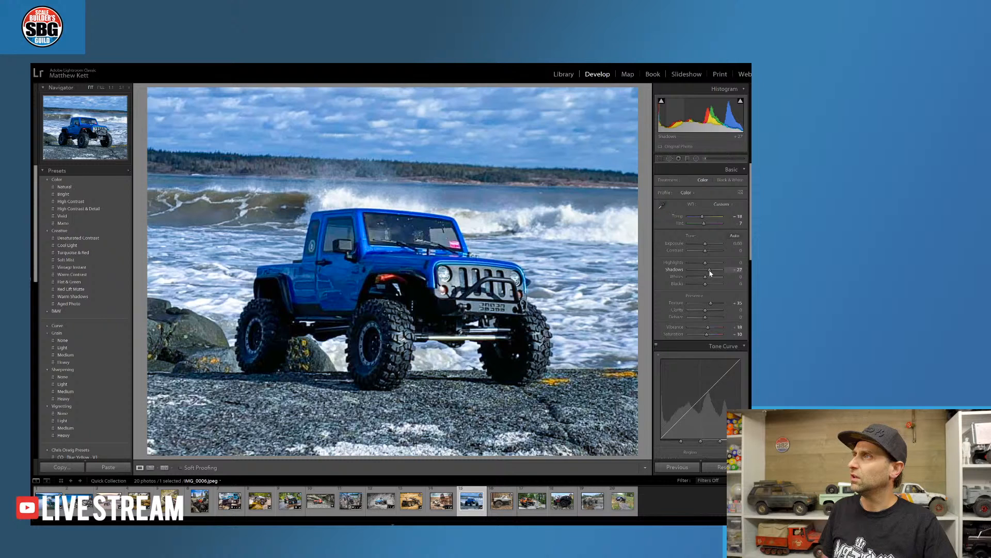
drag(710, 273, 713, 274)
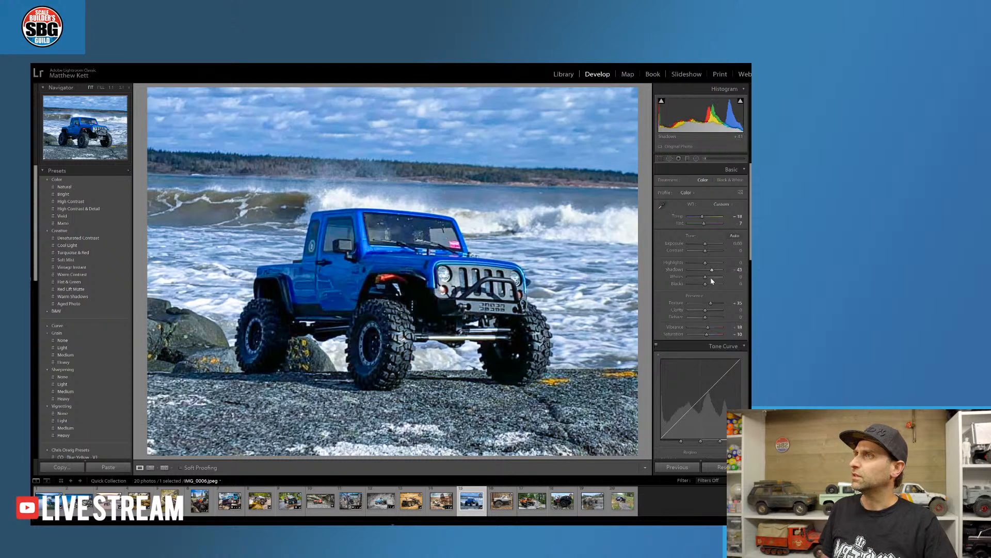
drag(705, 284, 698, 282)
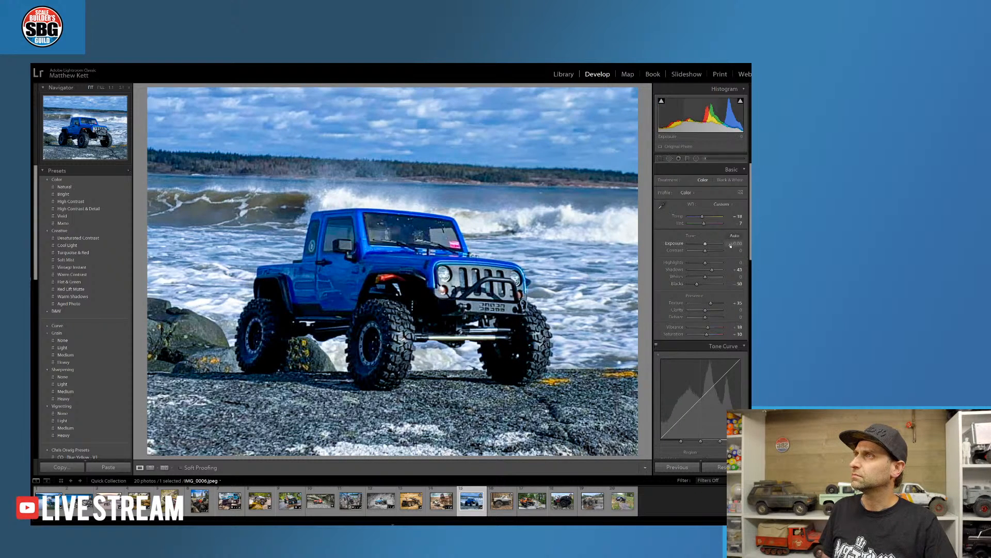
drag(705, 246, 706, 246)
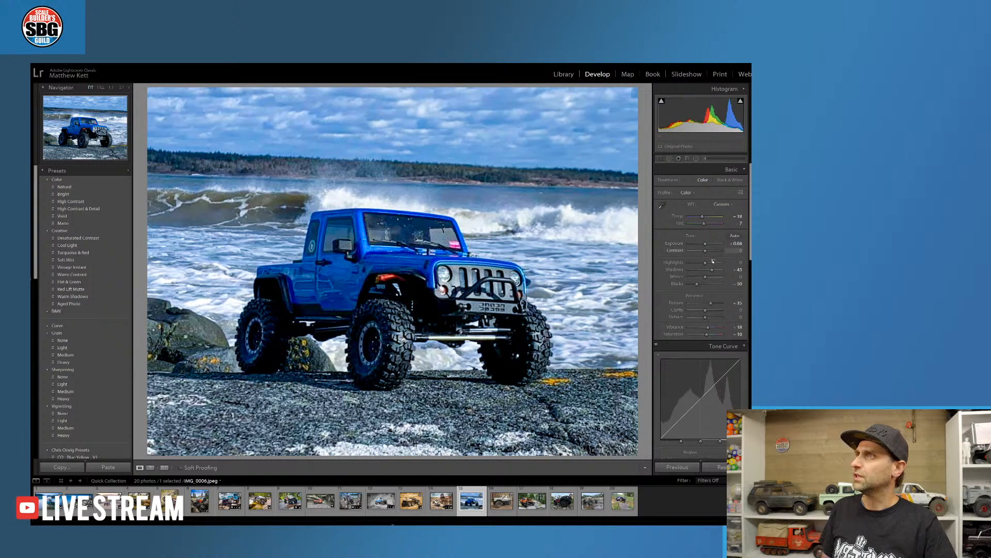
Raise the Jeep photo's orange saturation to about +61 and aqua to about +26, and lower its blue saturation to -8
click(559, 346)
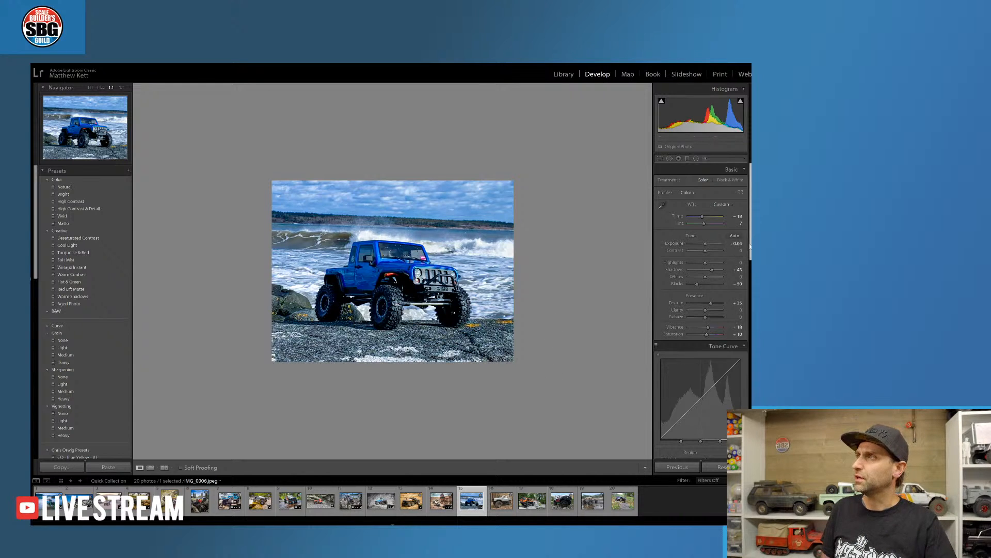
scroll(701, 309, down, 3)
scroll(701, 310, down, 8)
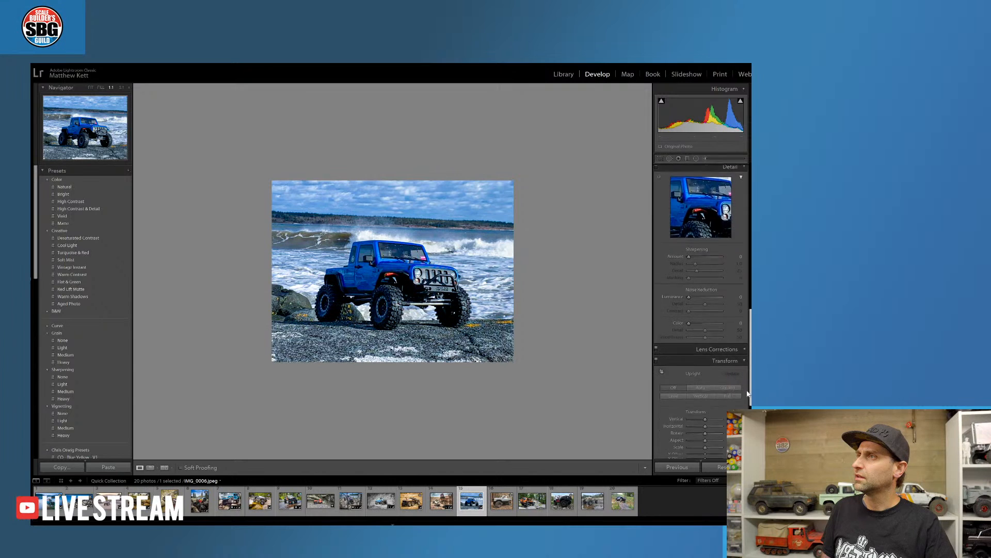
scroll(744, 338, up, 5)
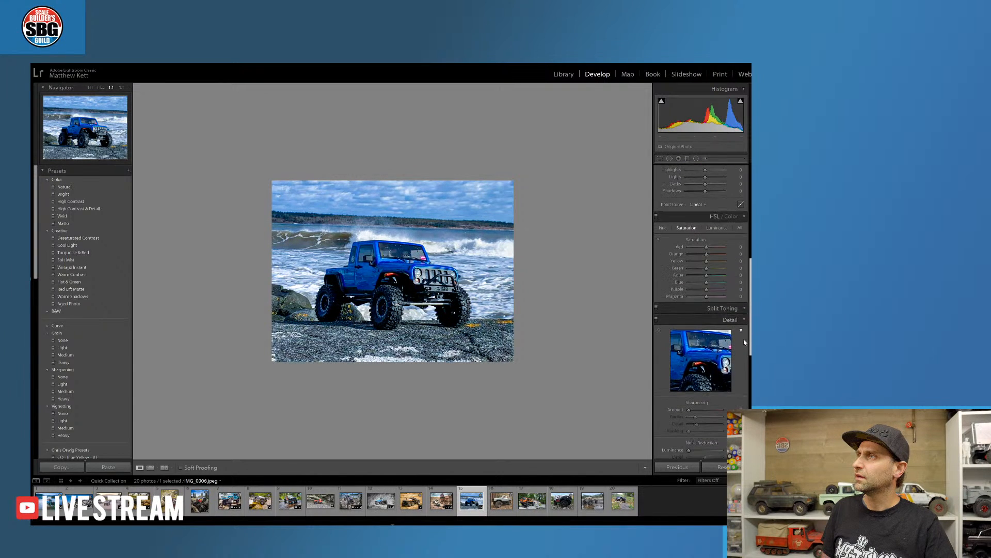
scroll(743, 337, up, 1)
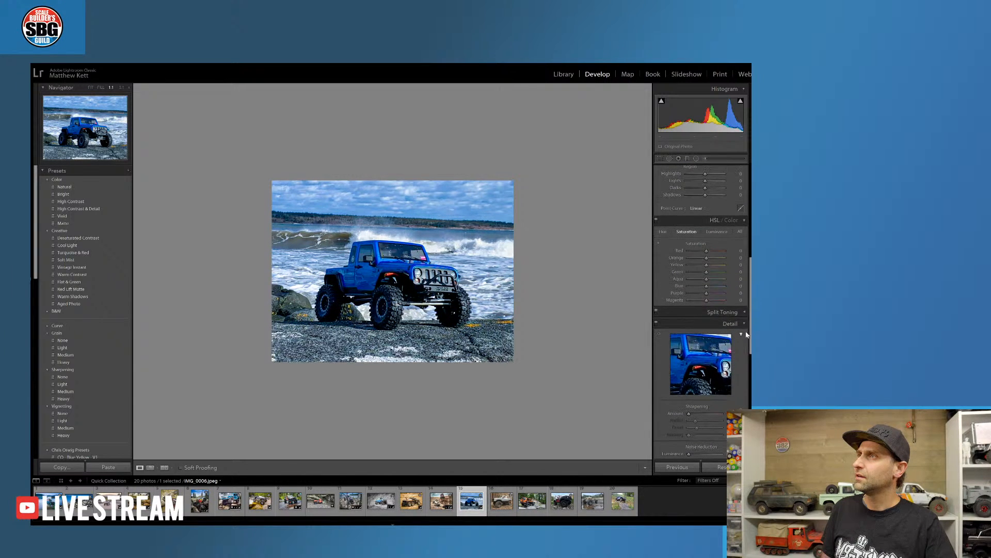
drag(710, 286, 717, 261)
click(393, 271)
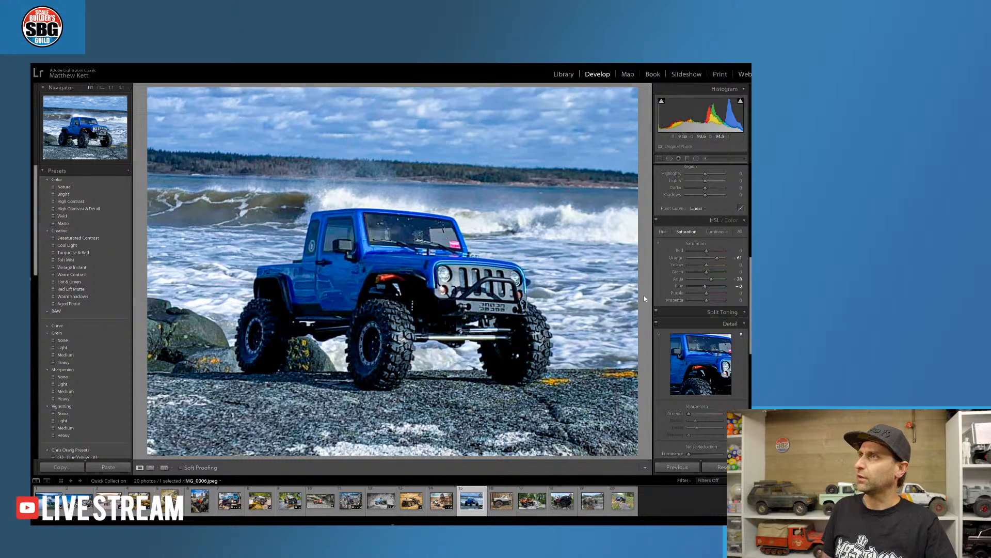
click(522, 416)
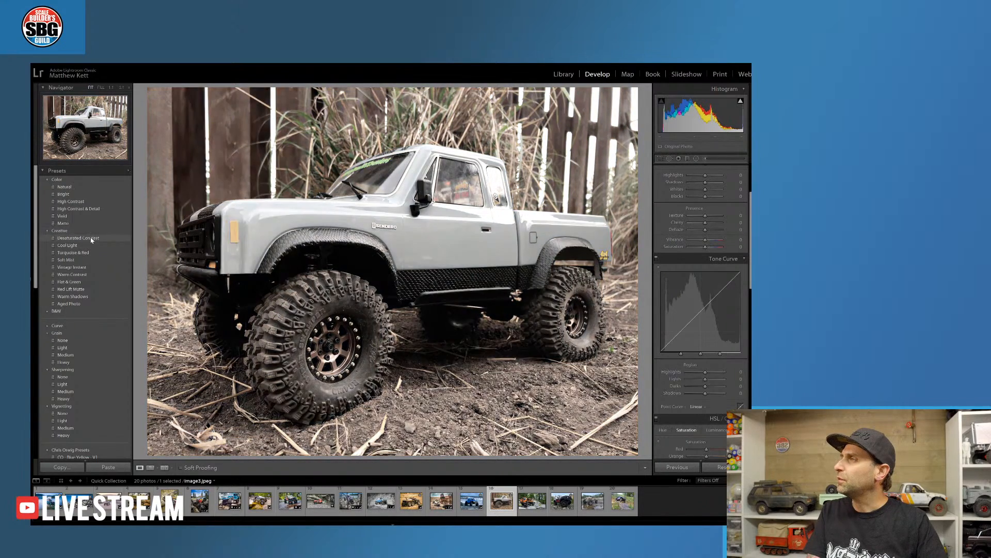
Apply the 16 Golden Hour user preset to the grey pickup photo and preview other presets on it
scroll(124, 273, down, 3)
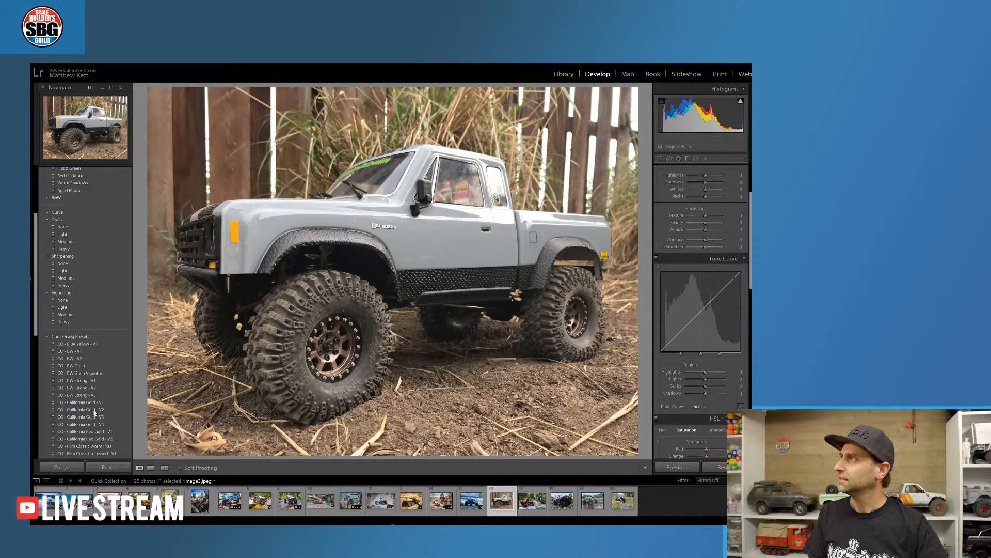
scroll(114, 331, down, 3)
scroll(103, 356, down, 3)
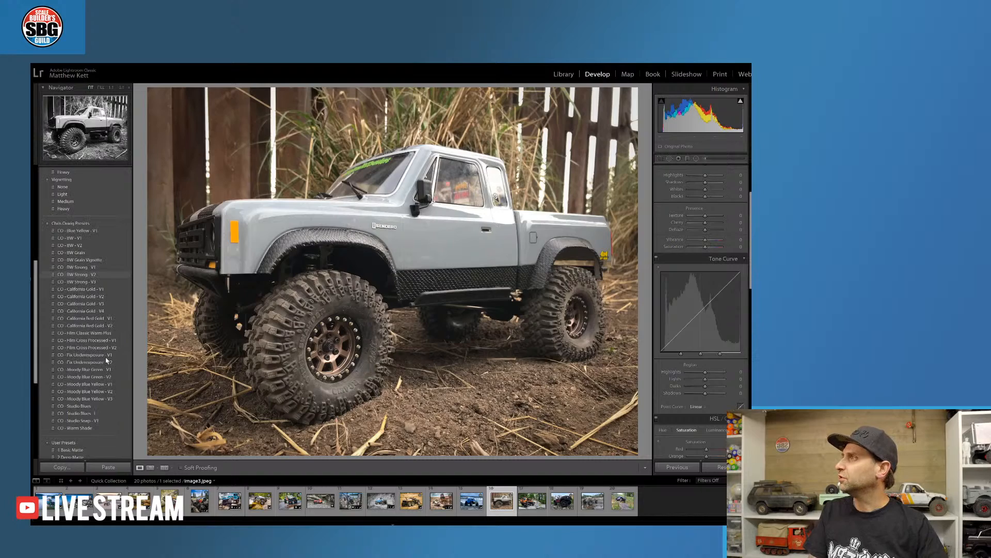
scroll(103, 377, down, 9)
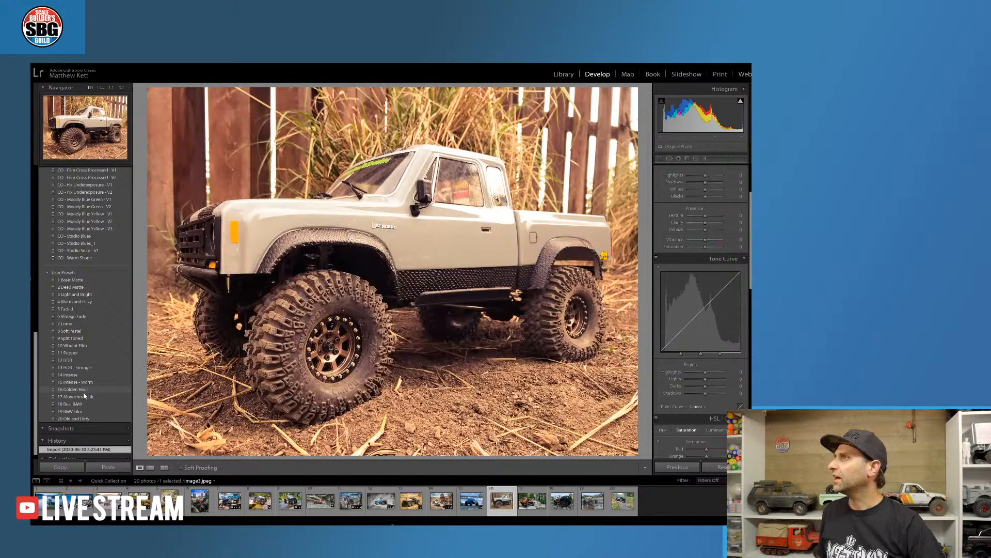
click(82, 389)
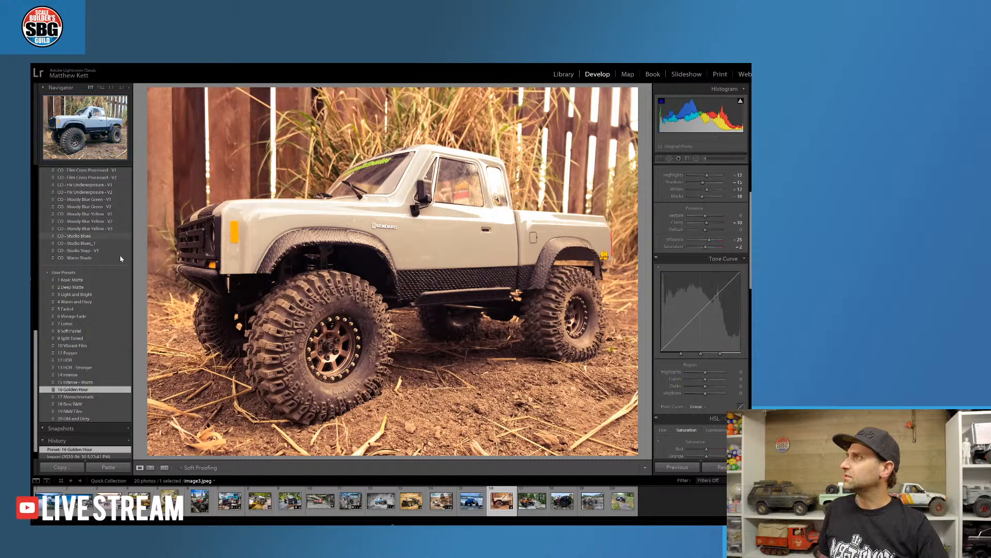
scroll(118, 241, up, 3)
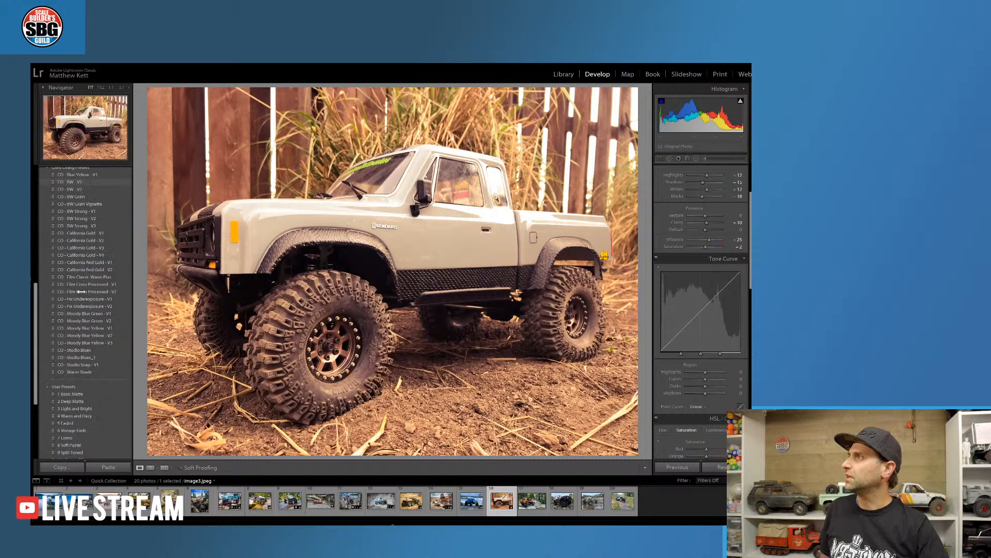
scroll(81, 292, up, 5)
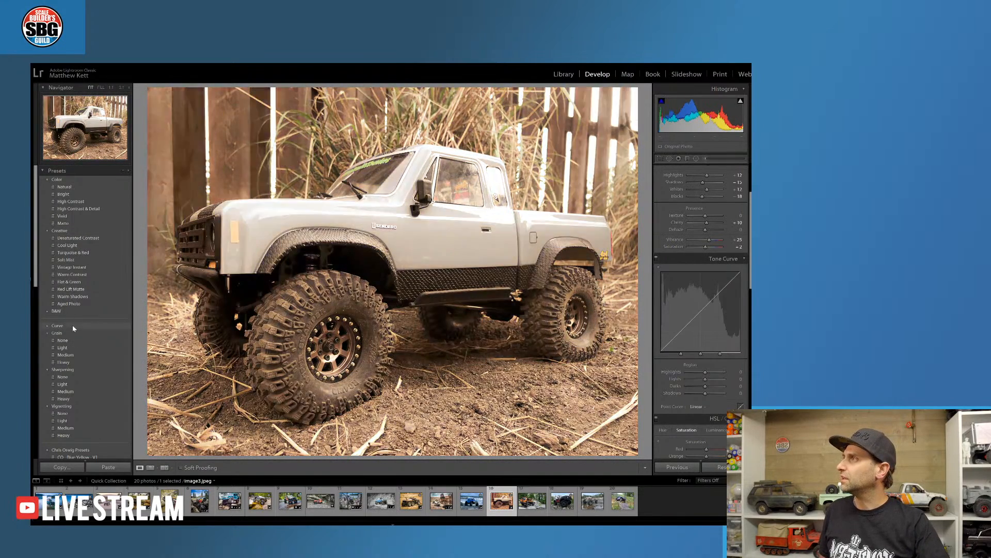
Apply the Heavy vignetting preset to the grey pickup photo and set its sharpening amount to about 19
click(64, 435)
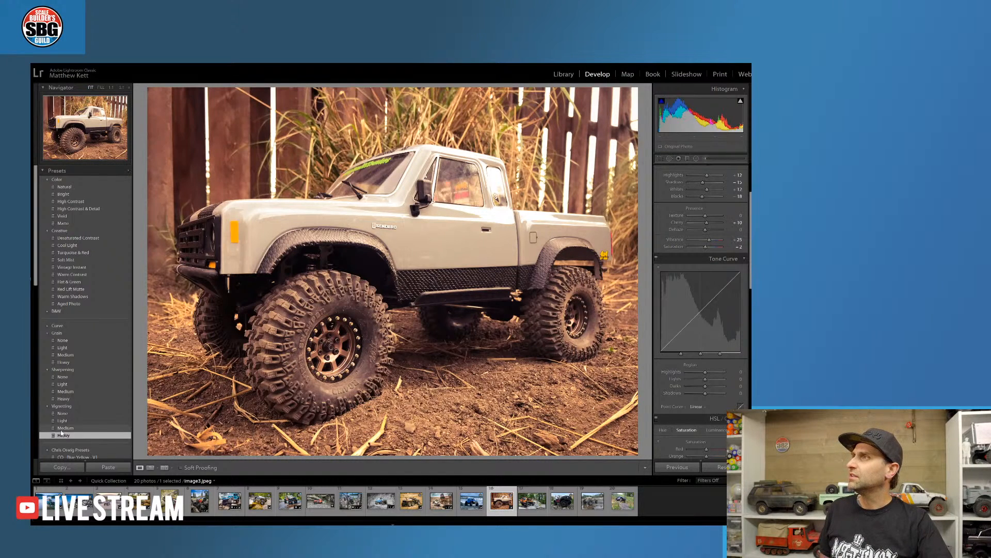
scroll(687, 332, down, 5)
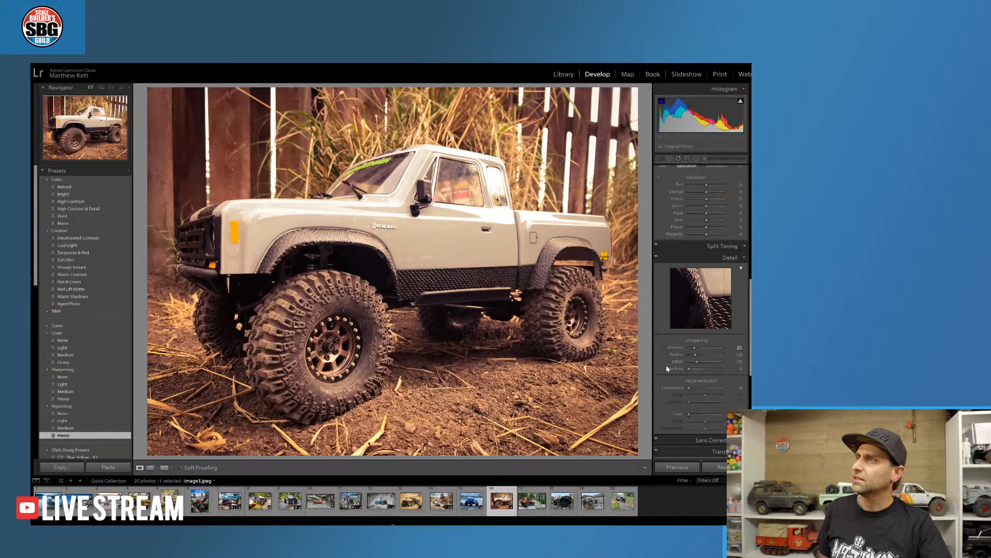
mouse_move(699, 347)
mouse_down()
mouse_move(726, 346)
mouse_move(708, 349)
mouse_up()
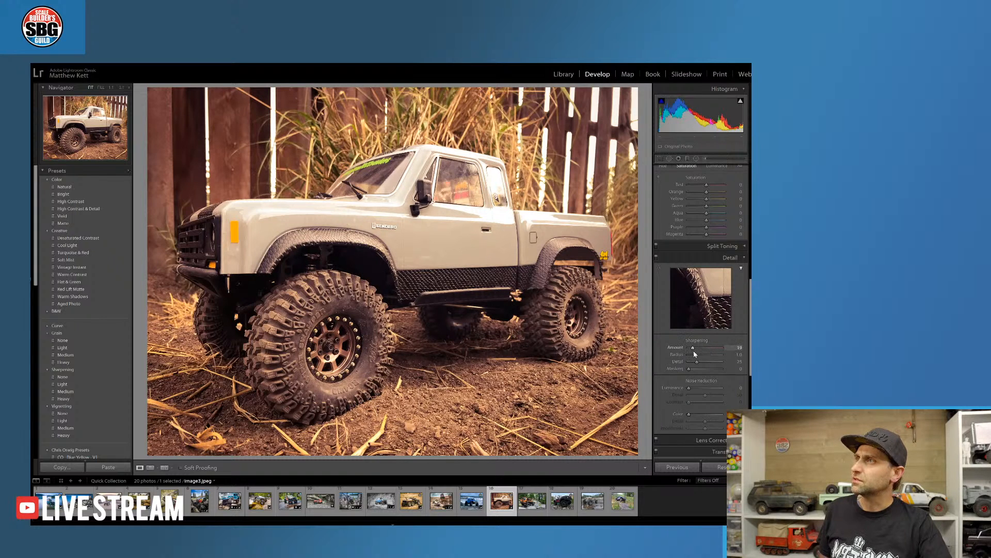
Set the grey pickup photo's texture to about +53 and clarity to about +49
scroll(667, 336, down, 5)
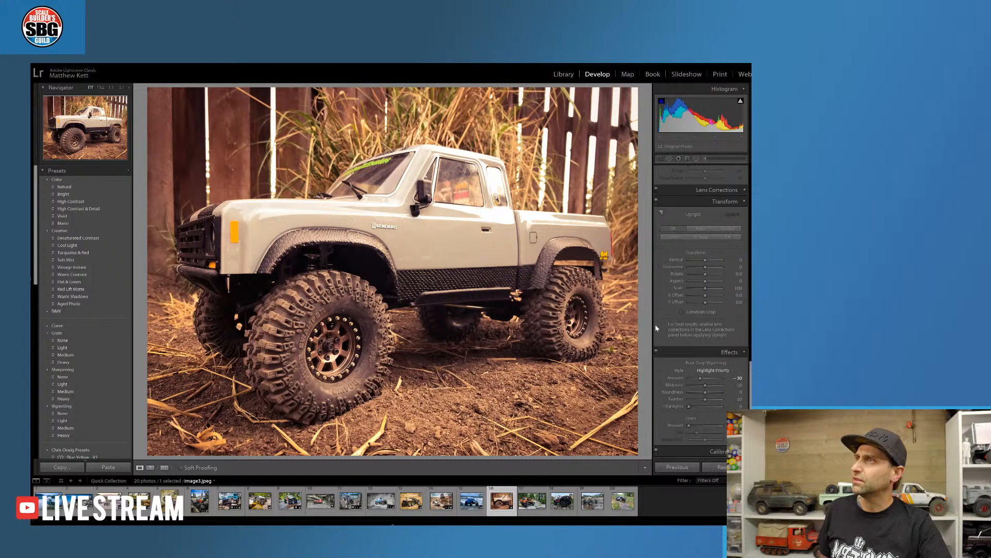
scroll(656, 328, up, 10)
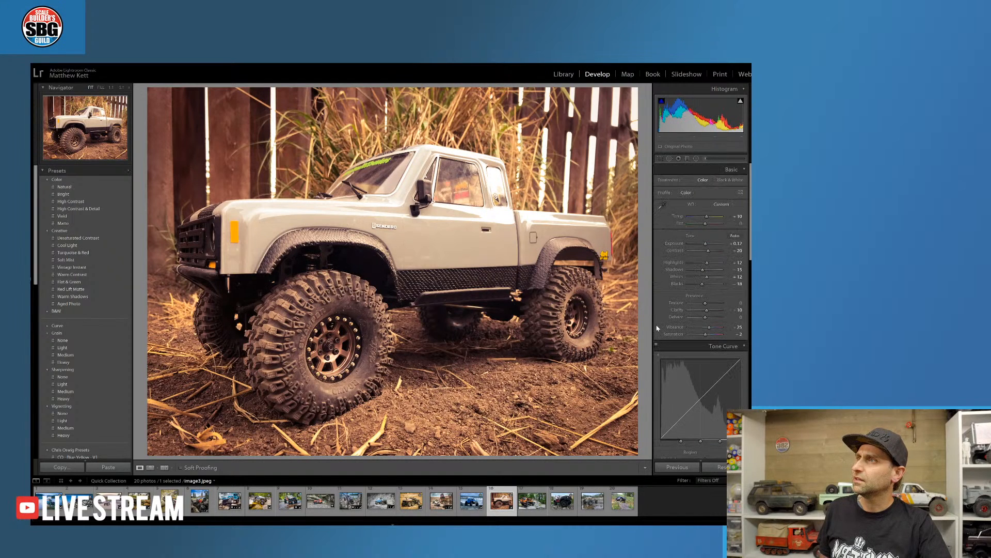
mouse_move(712, 306)
mouse_down()
mouse_move(722, 303)
mouse_move(702, 313)
mouse_move(713, 311)
mouse_up()
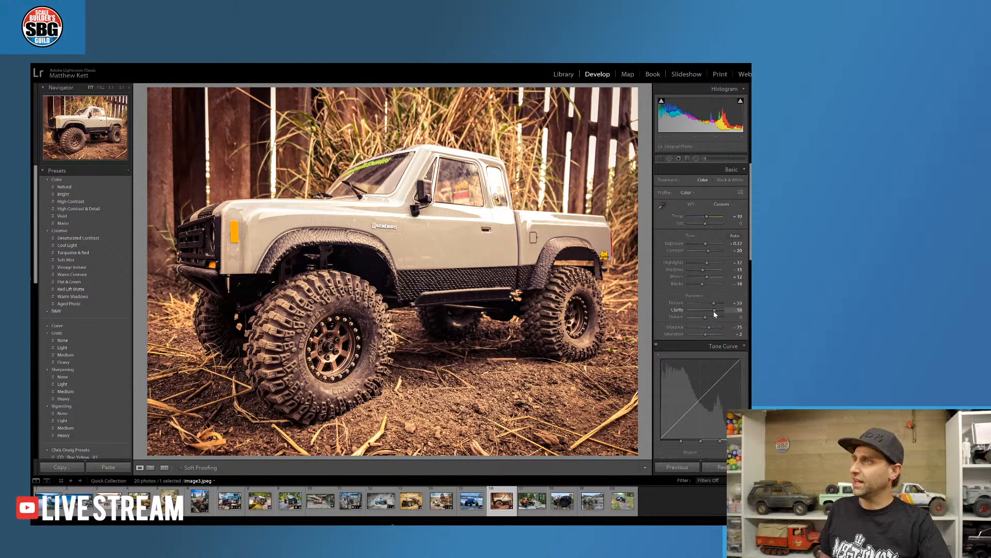
drag(714, 313, 712, 312)
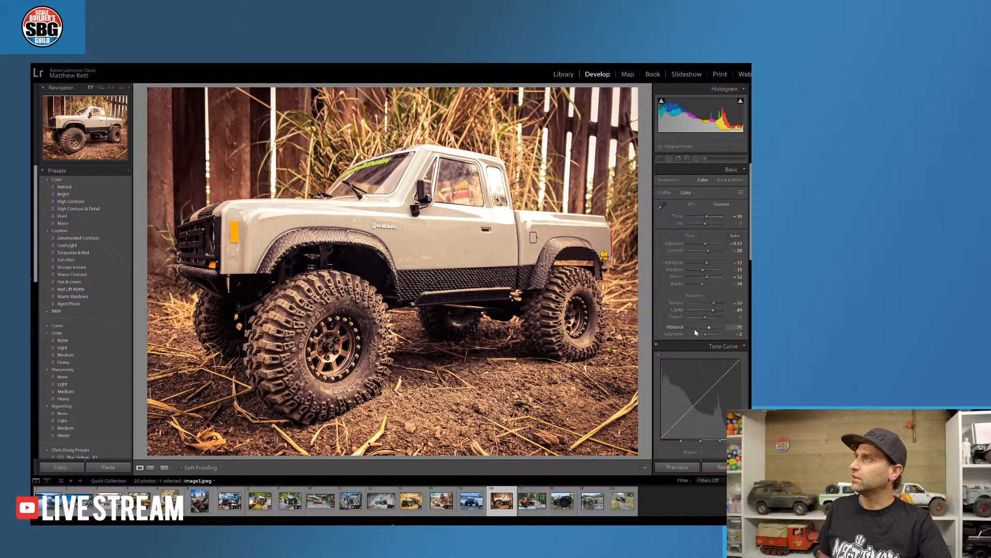
Heal the reflection in the pickup's side window with a size 77 spot and reposition the spot's source area
click(705, 159)
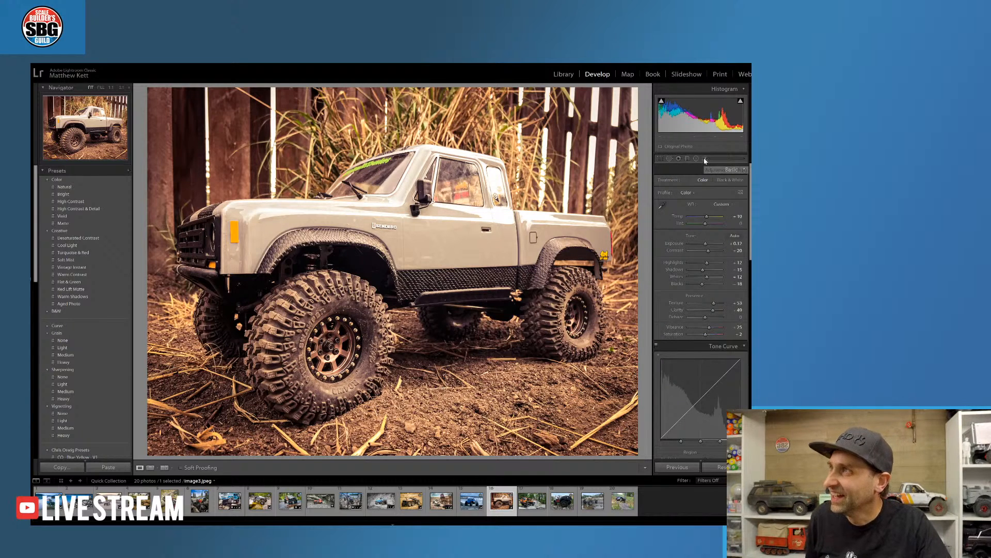
click(669, 159)
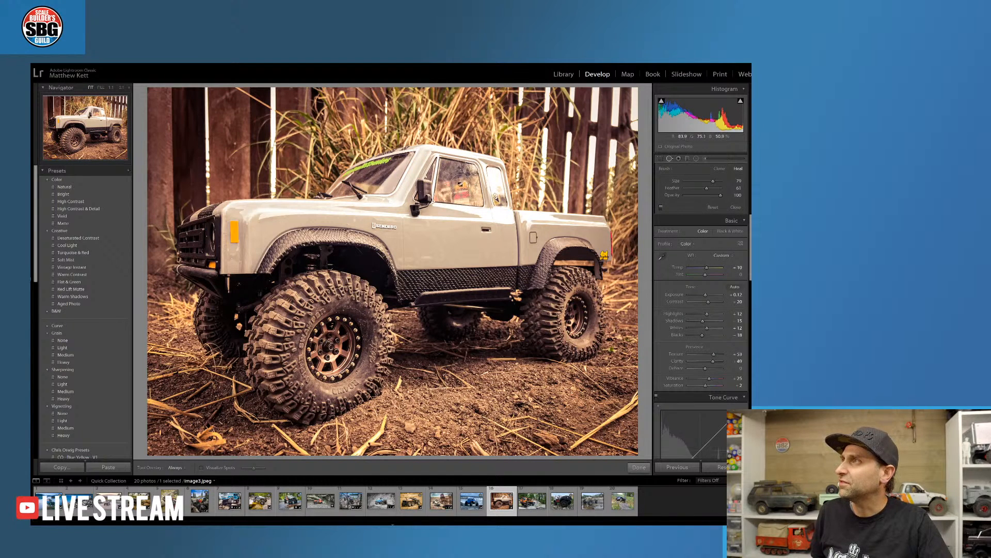
scroll(462, 185, down, 1)
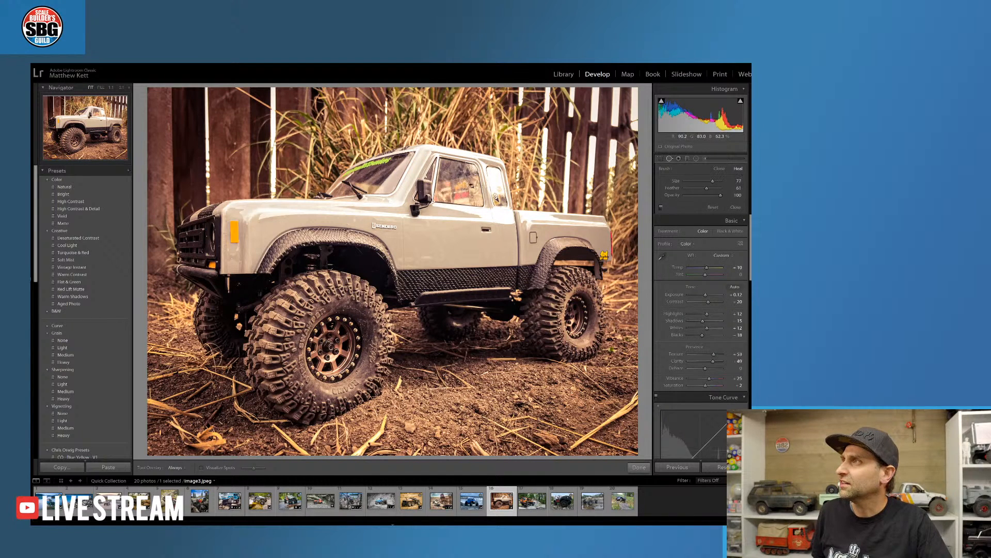
click(466, 186)
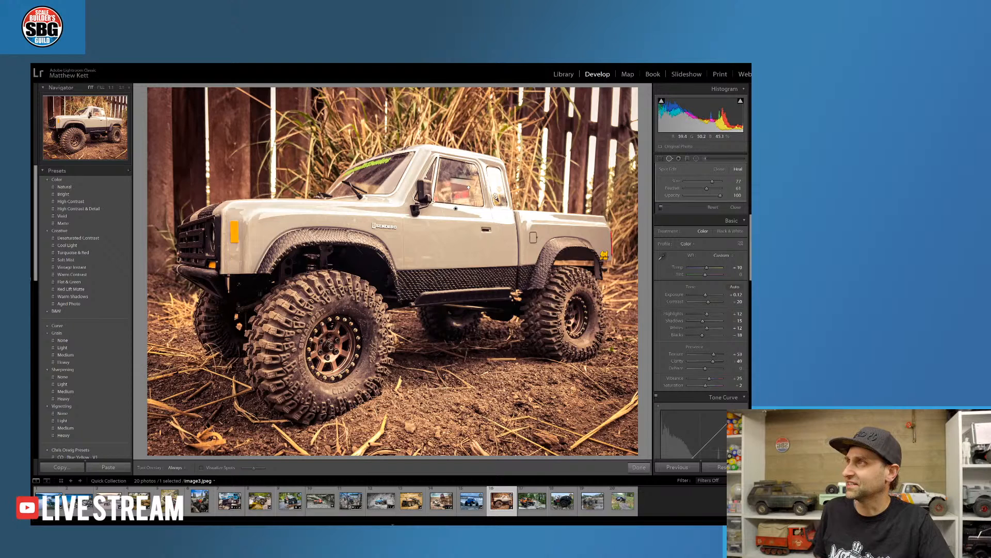
mouse_move(511, 190)
mouse_down()
mouse_move(542, 186)
mouse_move(528, 188)
mouse_move(530, 164)
mouse_move(484, 129)
mouse_up()
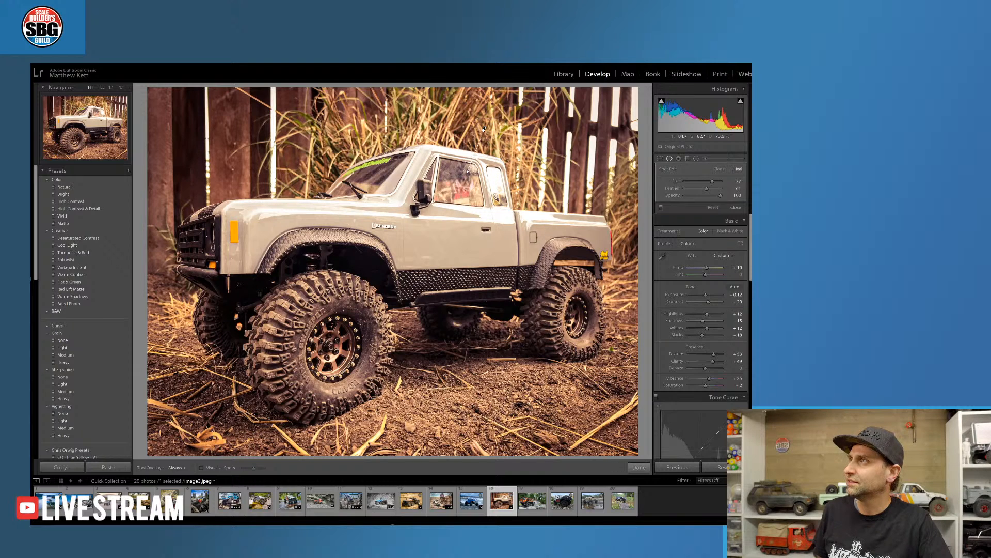
click(638, 467)
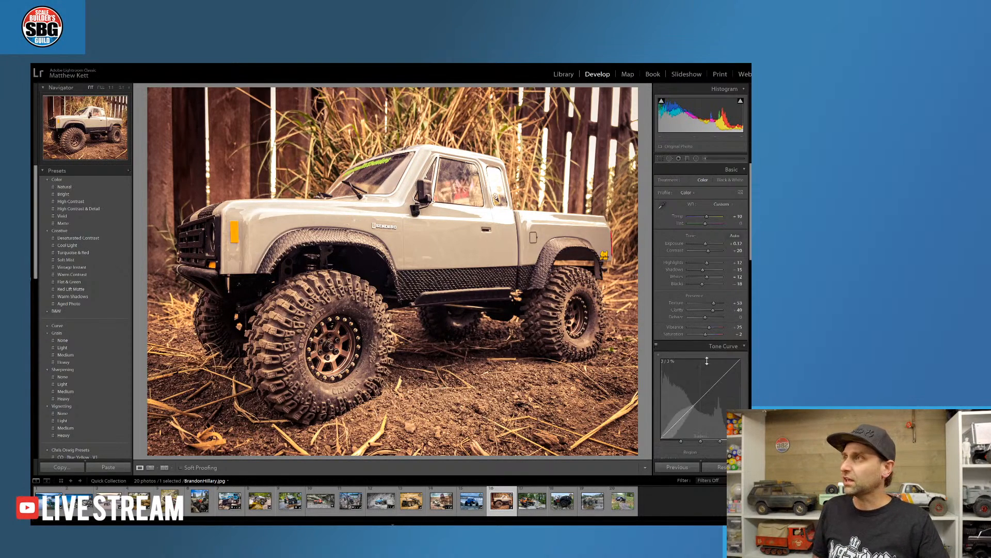
Raise the pickup photo's red saturation to about +40, orange to about +19 and yellow to about +35
scroll(671, 313, down, 10)
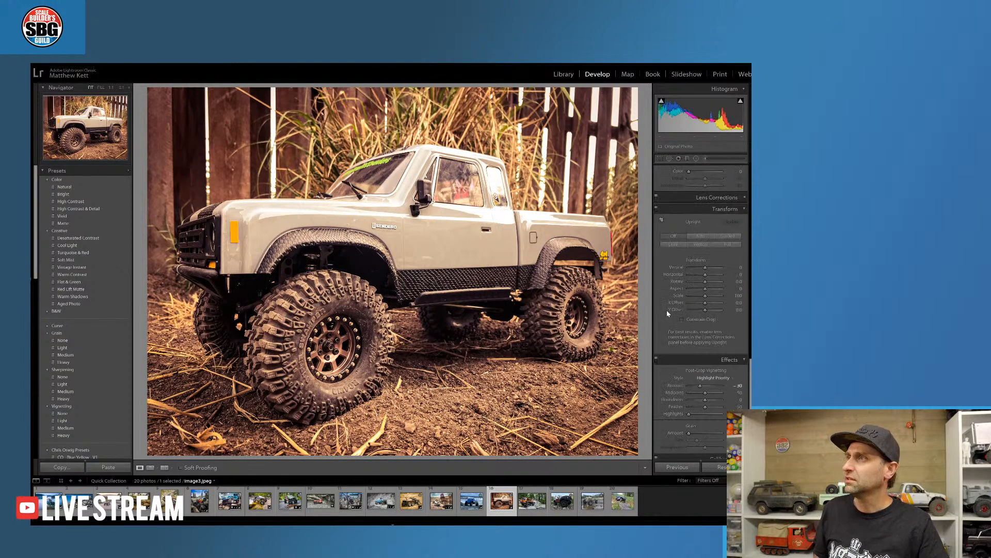
scroll(682, 351, up, 5)
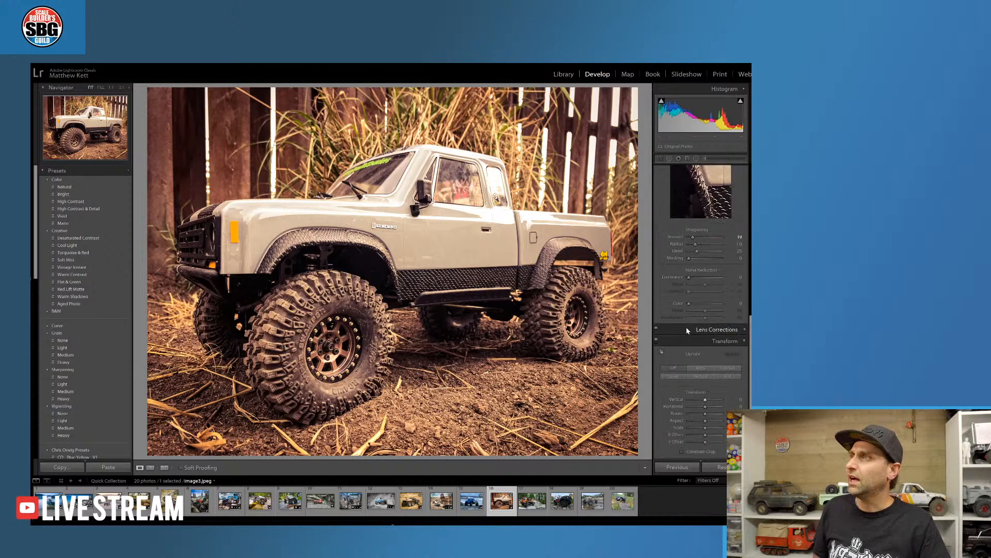
scroll(682, 339, up, 2)
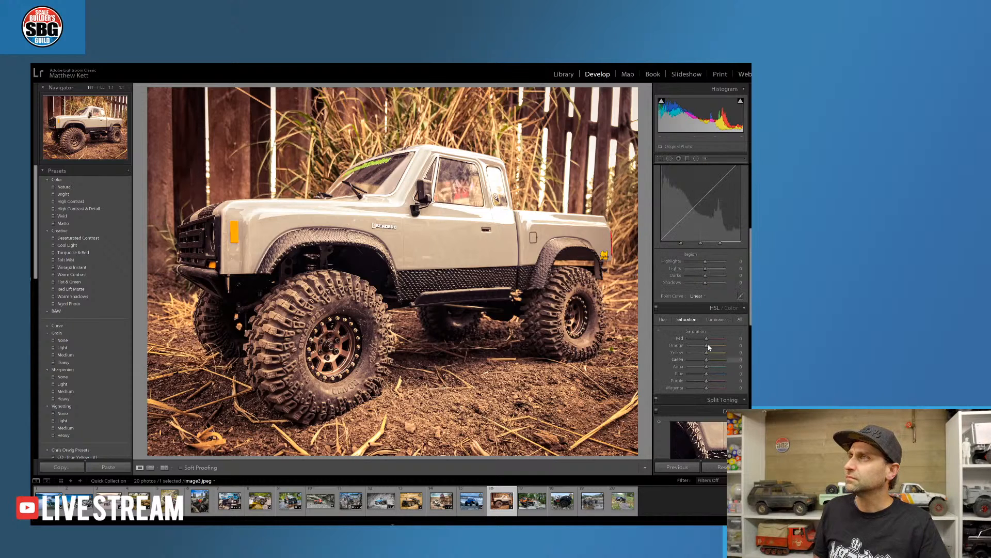
drag(709, 350, 720, 343)
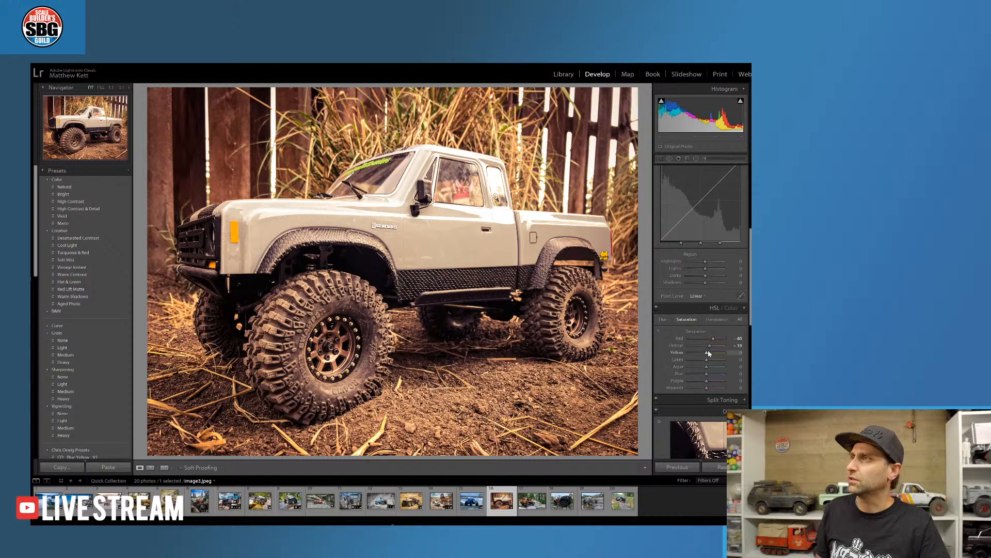
drag(707, 353, 715, 356)
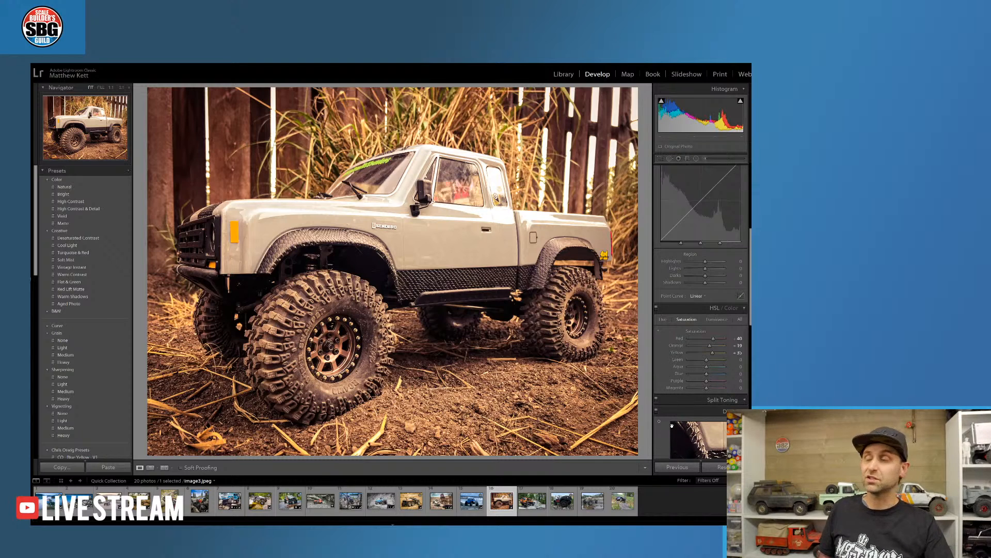
Reset the grey pickup photo to compare it with the unedited original, and undo the reset
click(532, 501)
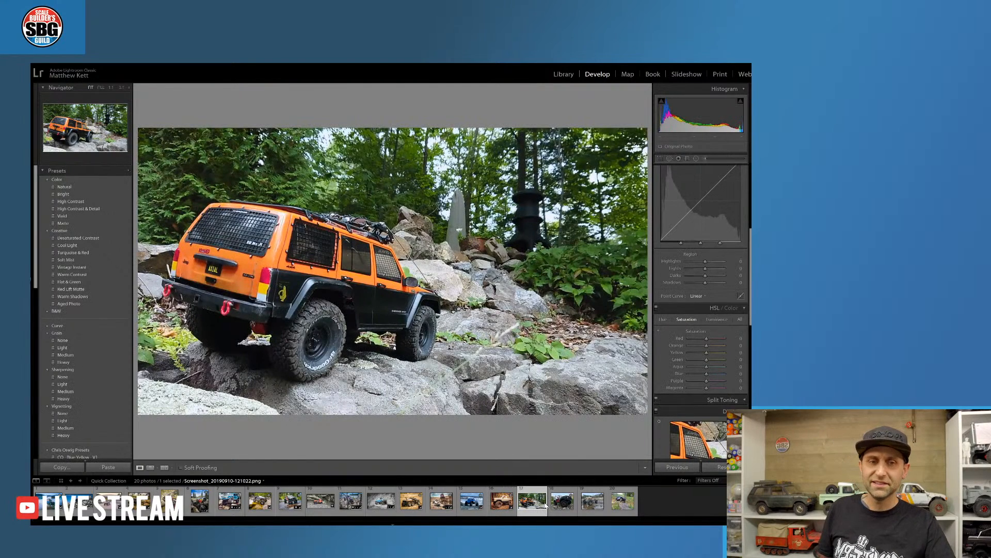
key(Left)
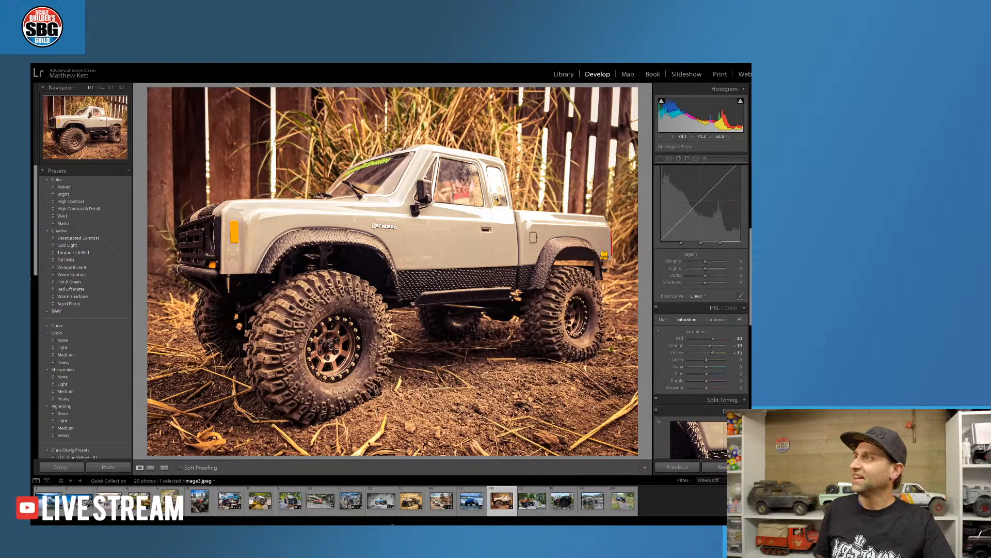
click(722, 467)
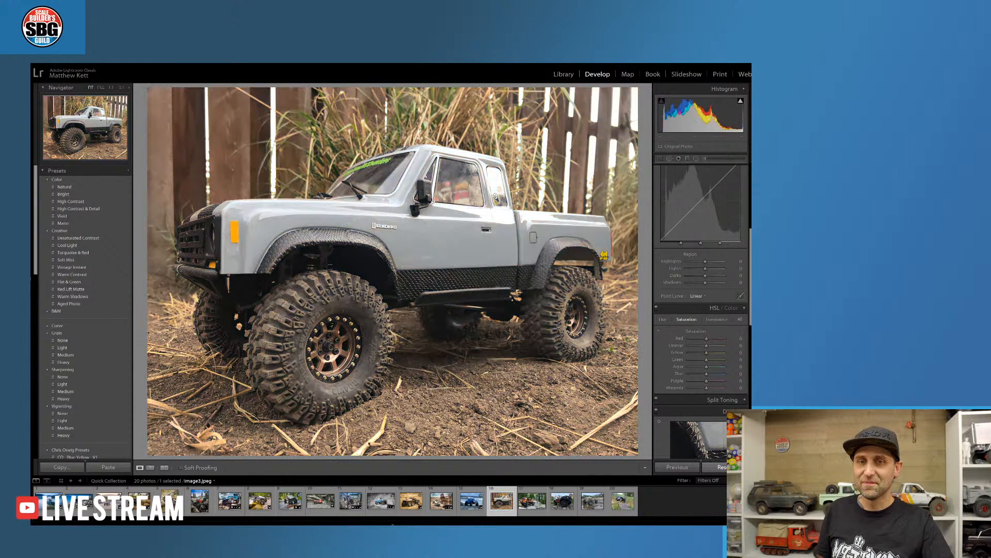
key(ctrl+z)
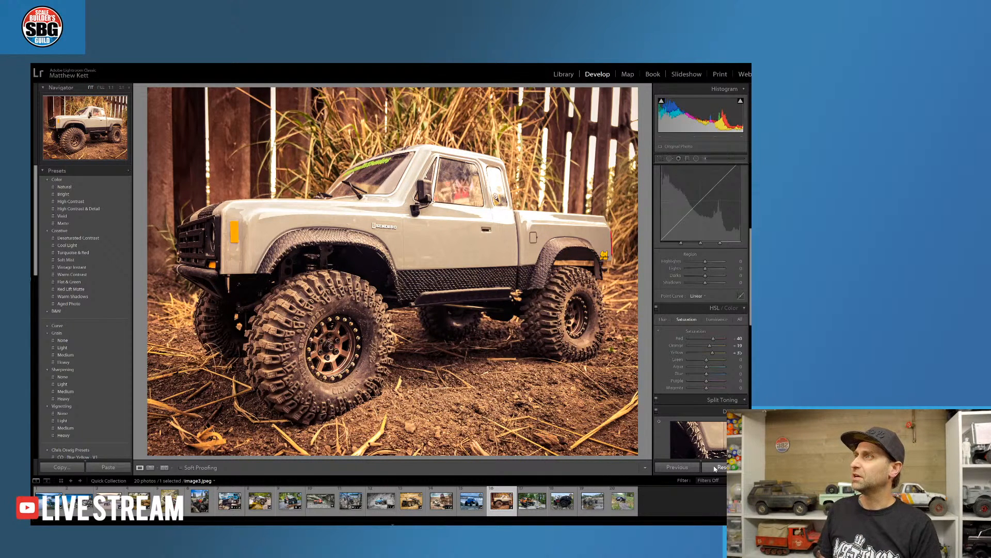
View the orange Jeep photo on the rocks and the edited lakeshore Jeep photo at the start of the series
click(531, 506)
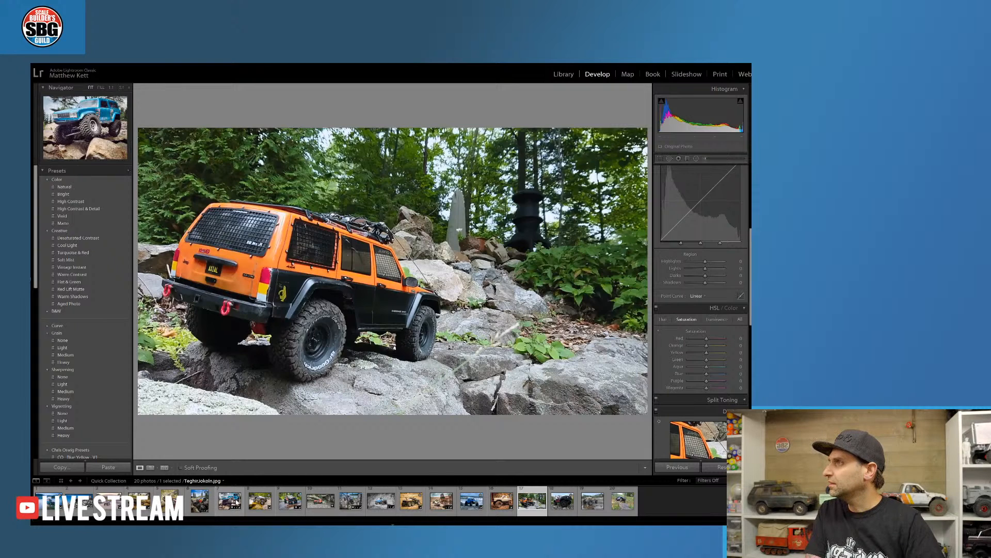
click(50, 499)
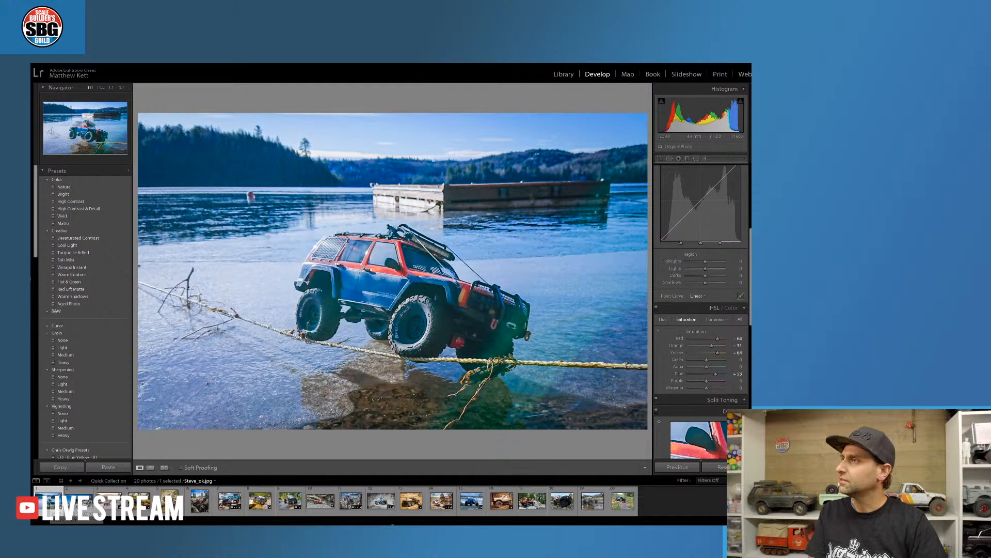
click(531, 501)
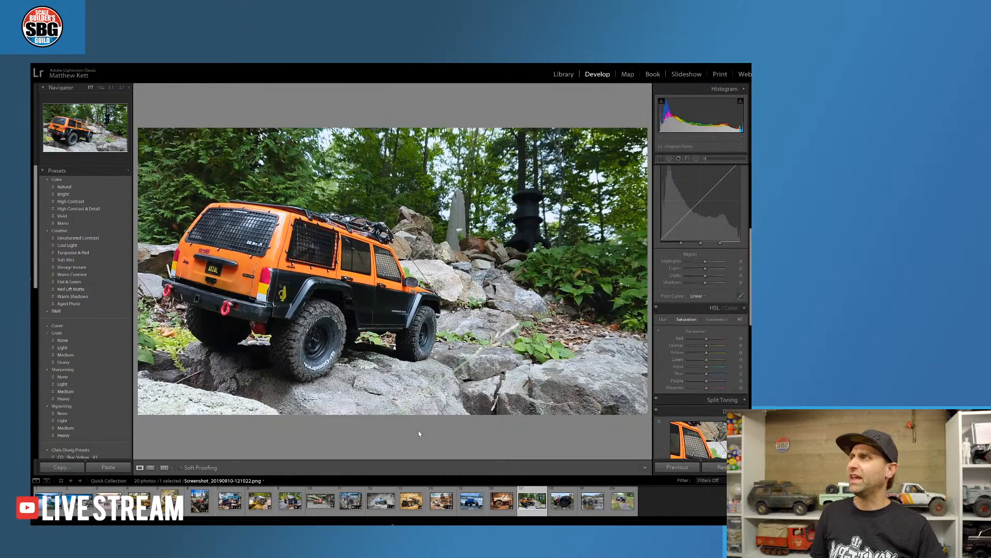
Open the rusty vintage truck photo with the puddle reflections and cool its temperature to about -16
click(592, 499)
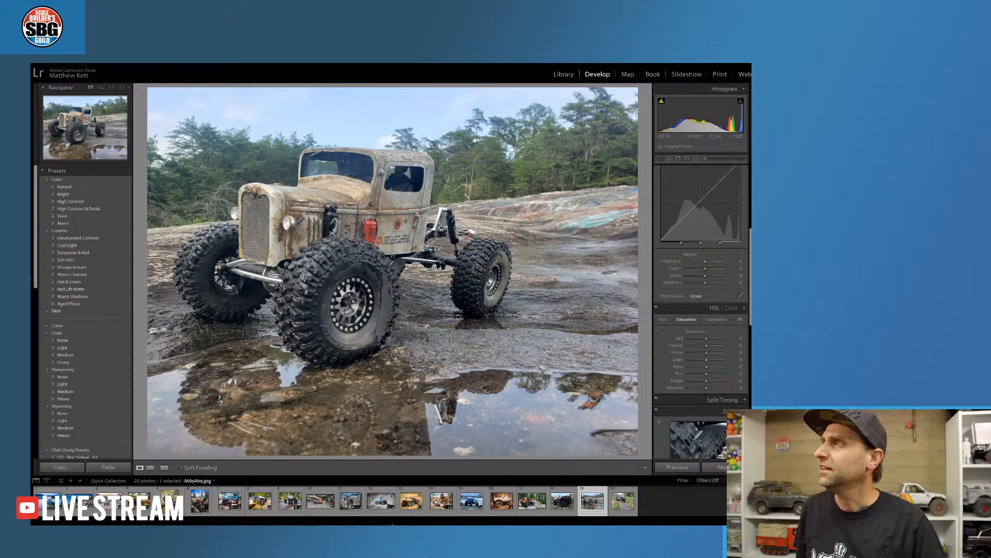
scroll(750, 312, up, 4)
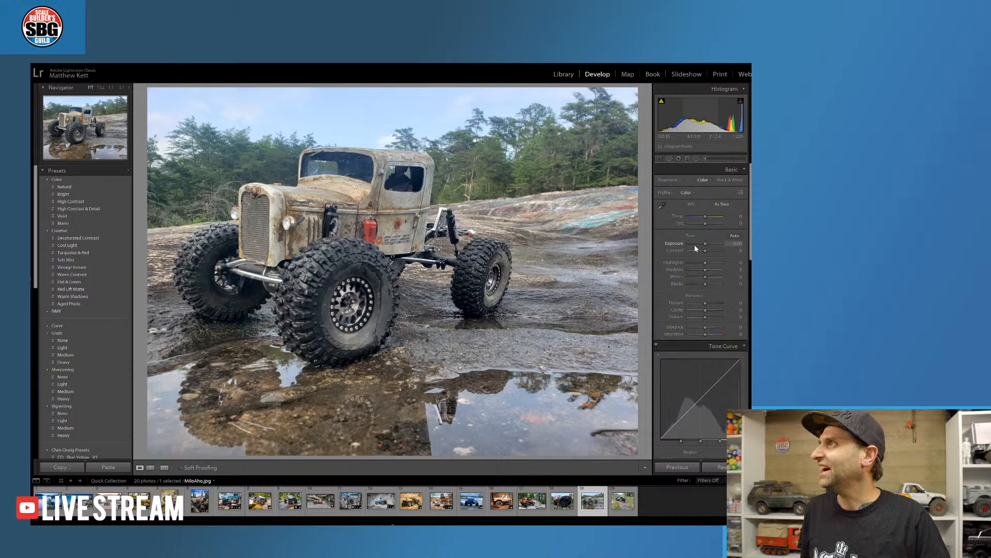
drag(706, 218, 702, 217)
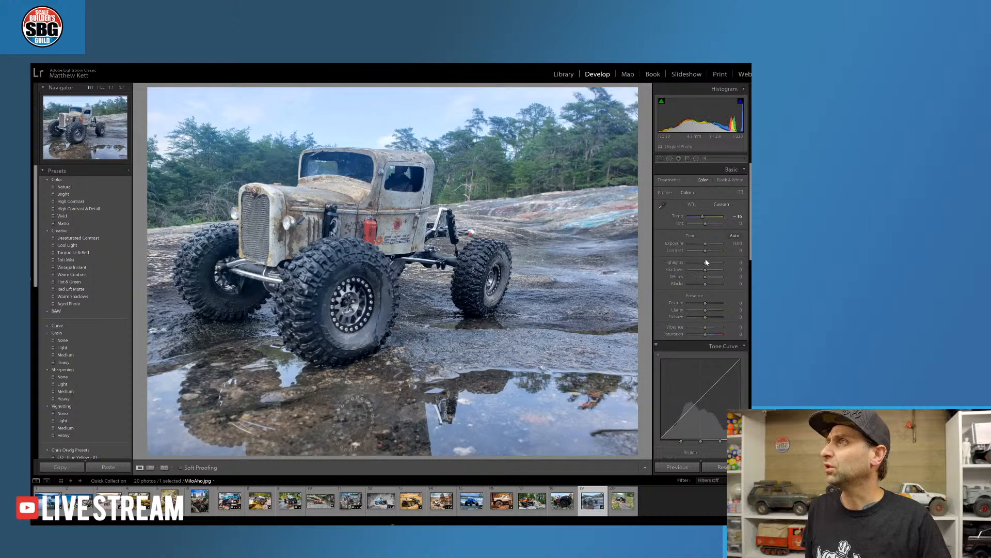
Set the rusty truck photo's texture to about +44 and clarity to about +33
scroll(701, 218, down, 1)
scroll(705, 258, down, 1)
drag(705, 261, 713, 262)
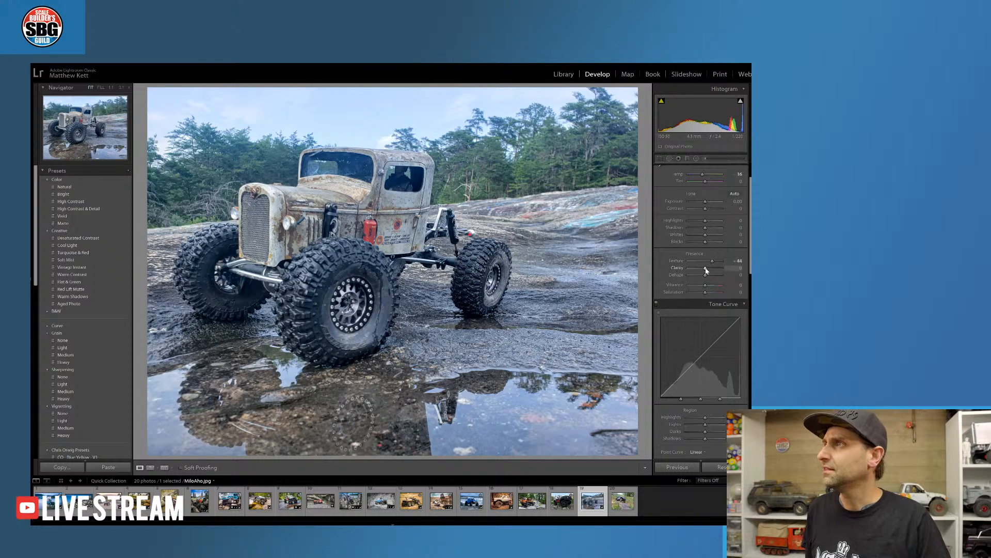
drag(705, 268, 709, 269)
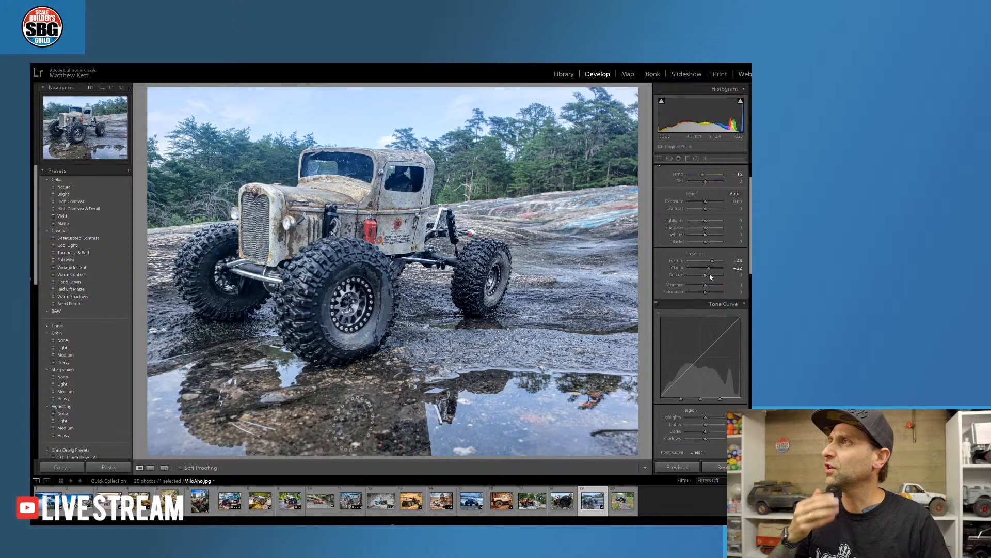
drag(712, 269, 710, 270)
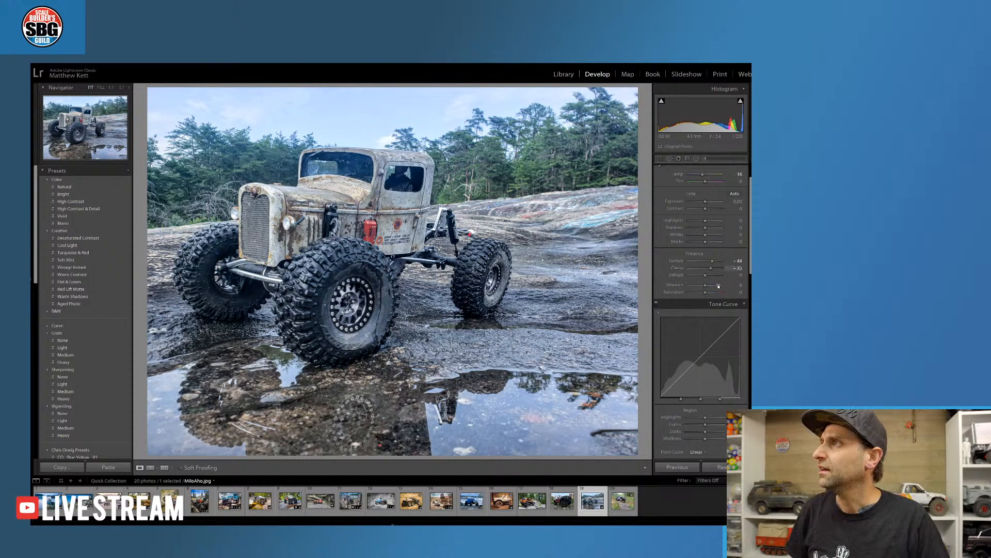
Set the rusty truck photo's vibrance to about +33, saturation to +36, highlights to -47, shadows to +43 and blacks to -12
drag(705, 285, 710, 288)
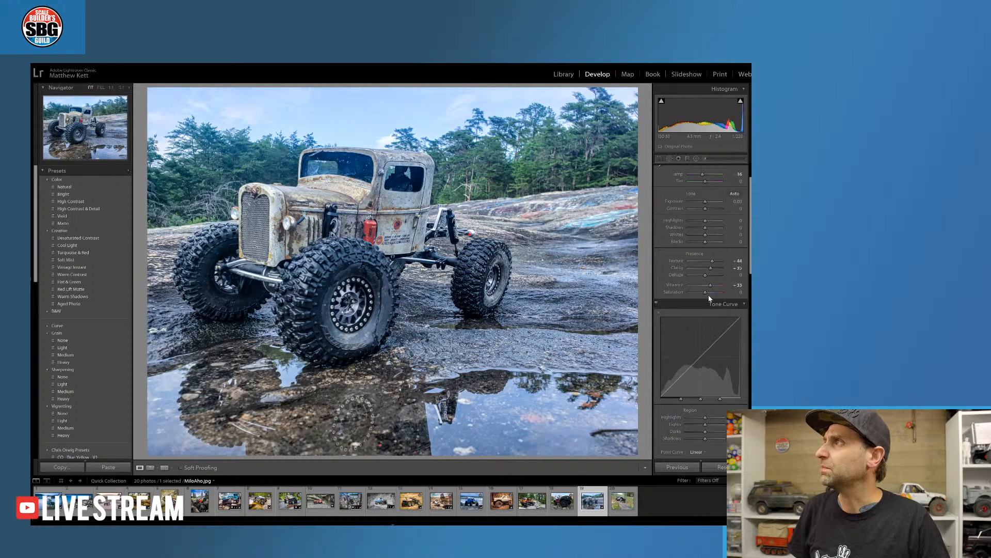
drag(705, 292, 716, 294)
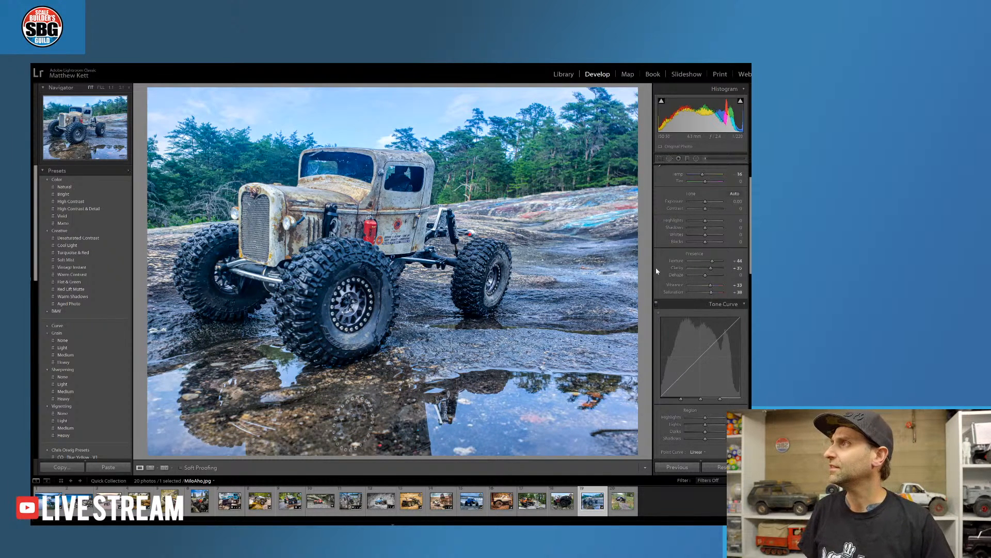
mouse_move(706, 227)
mouse_down()
mouse_move(714, 229)
mouse_move(698, 221)
mouse_up()
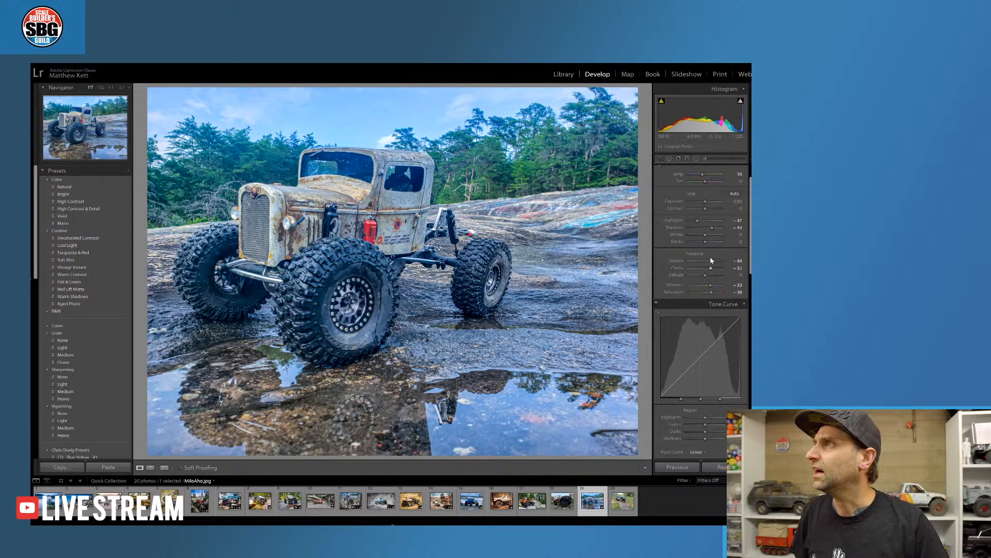
drag(708, 243, 700, 242)
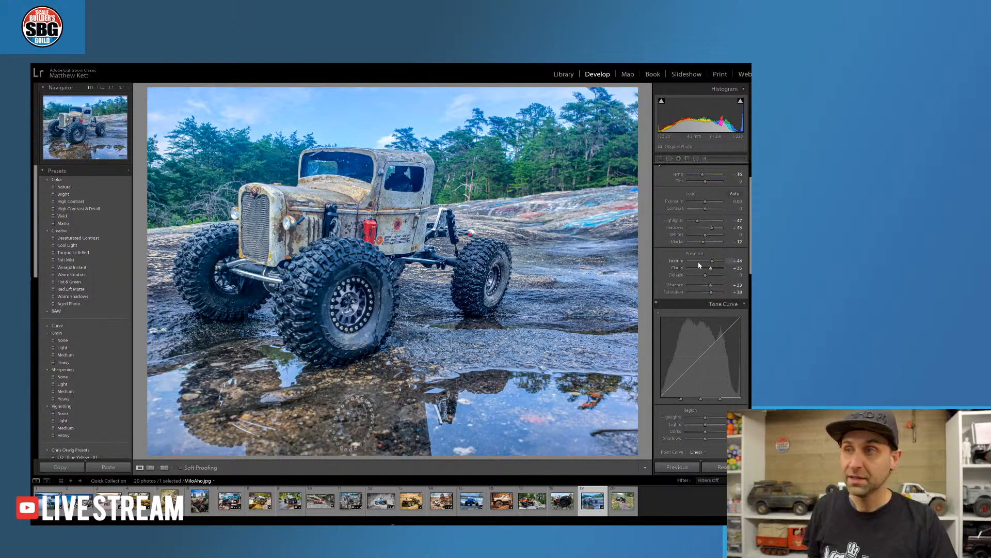
Set the rusty truck photo's colour saturation to orange +37, yellow +67, green -22, aqua +28, blue +8 and purple about +45
drag(750, 249, 716, 298)
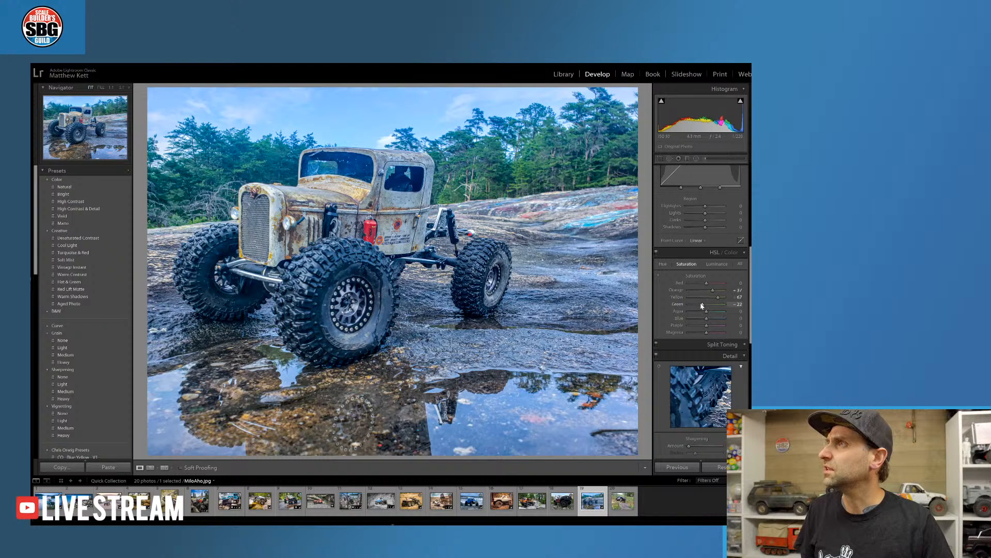
drag(706, 311, 712, 313)
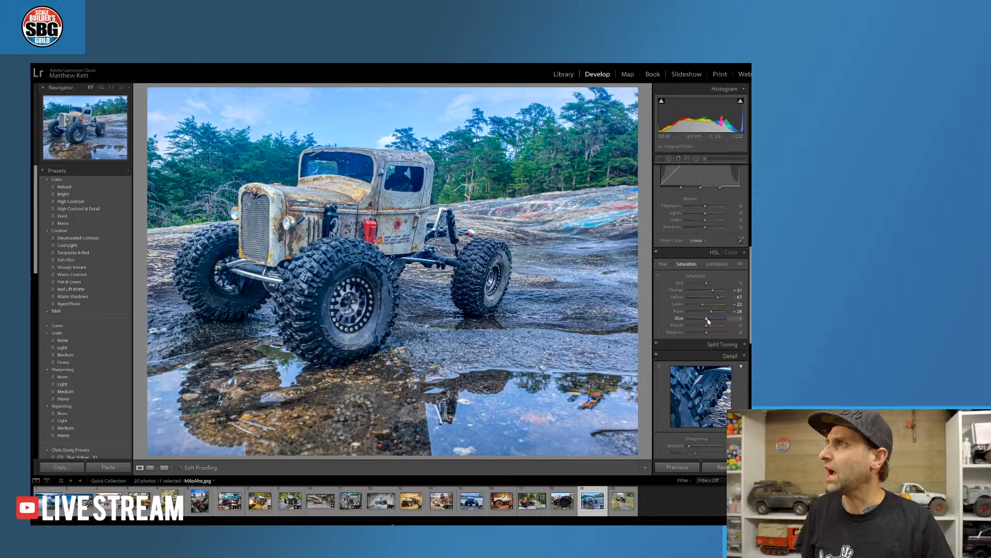
mouse_move(706, 318)
mouse_down()
mouse_move(703, 326)
mouse_move(715, 327)
mouse_up()
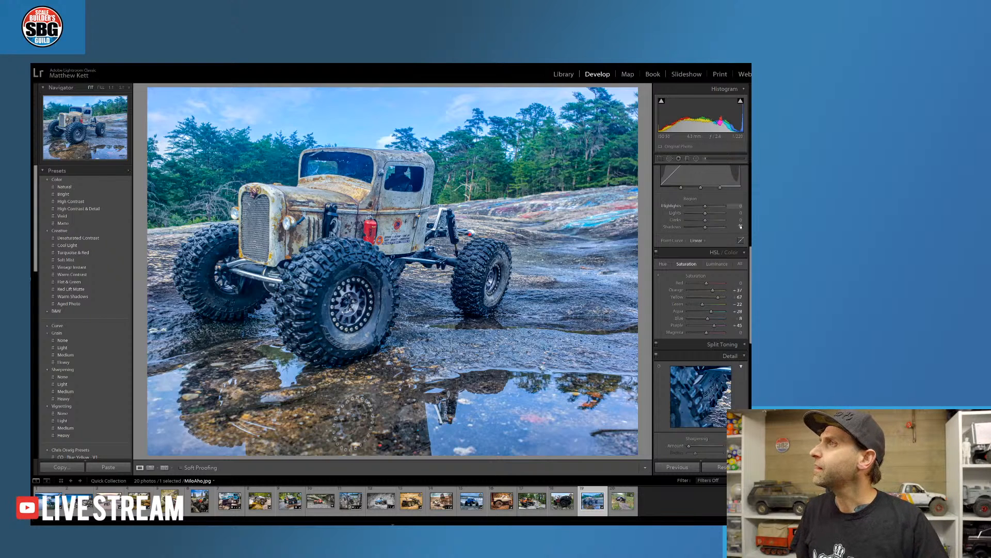
Paint an adjustment brush mask over the rusty truck's cab, hood and body
click(696, 159)
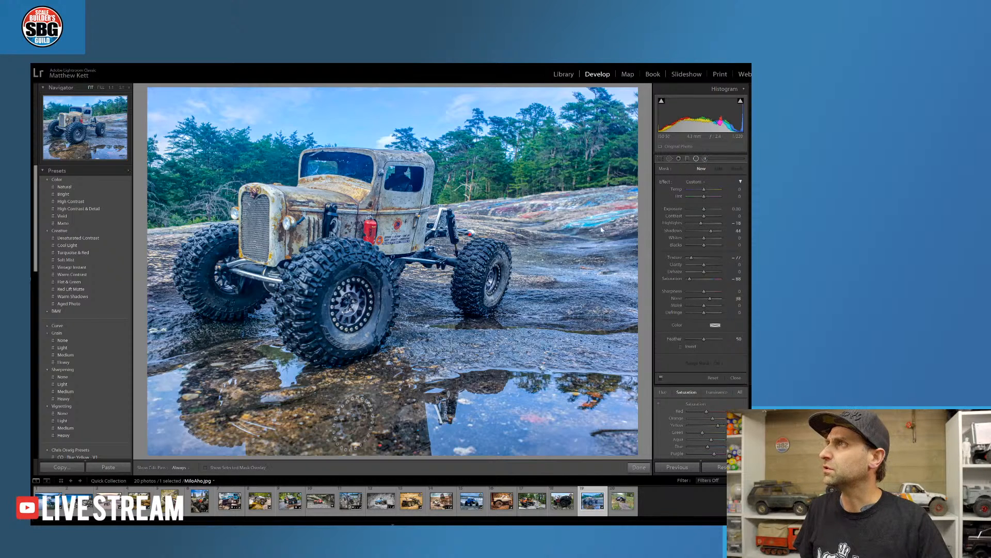
click(705, 159)
scroll(416, 170, up, 5)
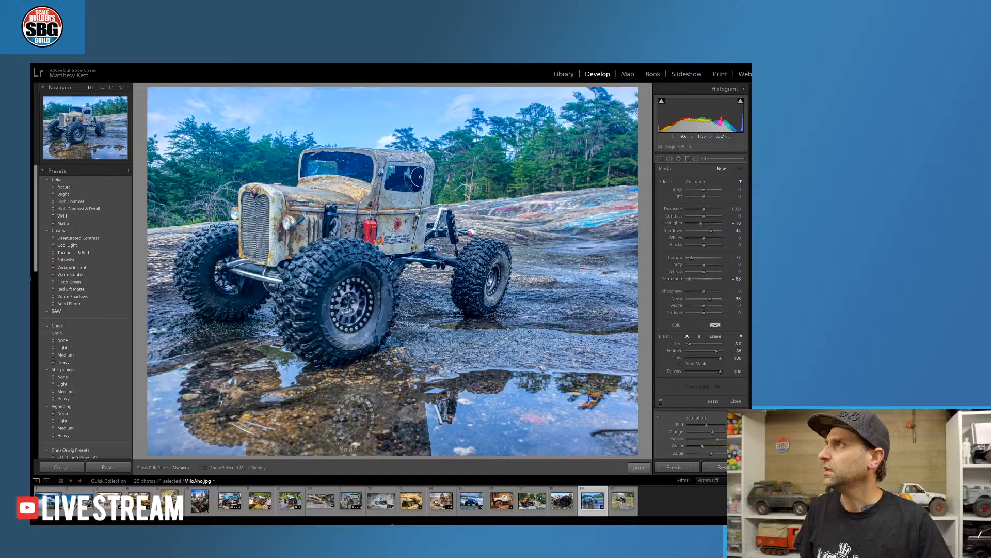
key(h)
mouse_move(413, 172)
mouse_down()
mouse_move(302, 165)
mouse_move(298, 195)
mouse_move(258, 201)
mouse_move(245, 250)
mouse_move(267, 256)
mouse_move(287, 210)
mouse_move(295, 228)
mouse_move(341, 211)
mouse_move(398, 239)
mouse_move(414, 221)
mouse_move(408, 201)
mouse_move(354, 175)
mouse_move(305, 178)
mouse_up()
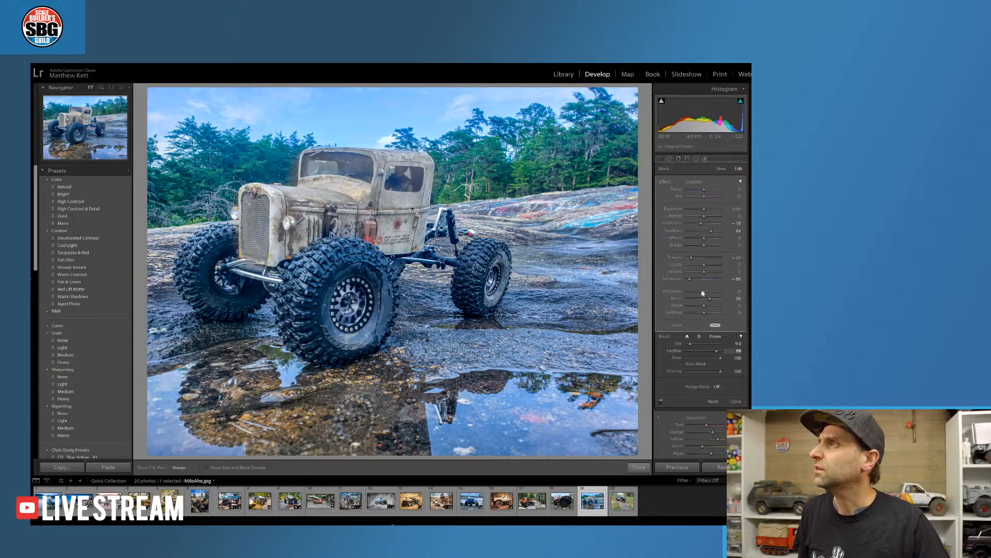
Set the truck body's brush adjustment to saturation about 32, texture 58, shadows 26, clarity 60 and sharpness about 29
drag(689, 280, 709, 282)
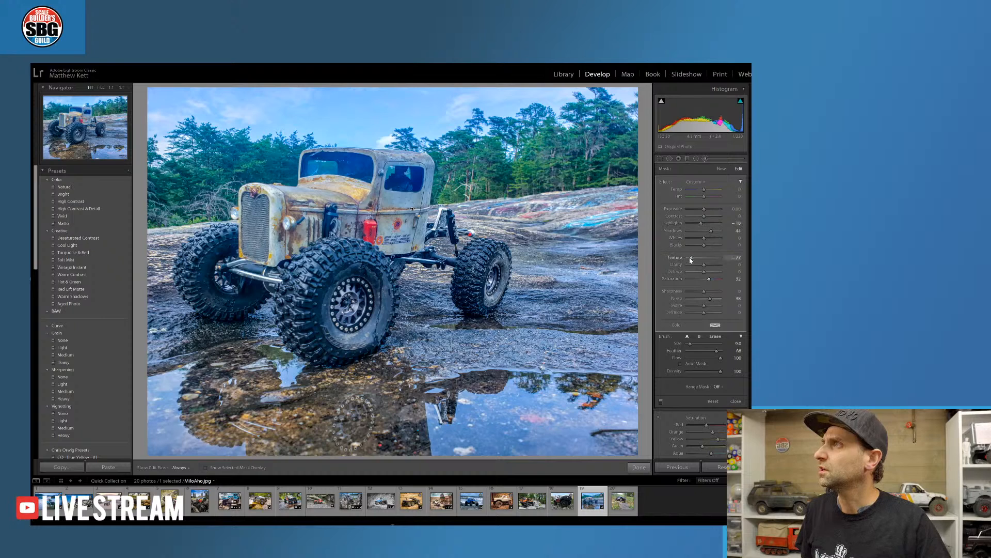
click(707, 259)
drag(707, 261, 713, 262)
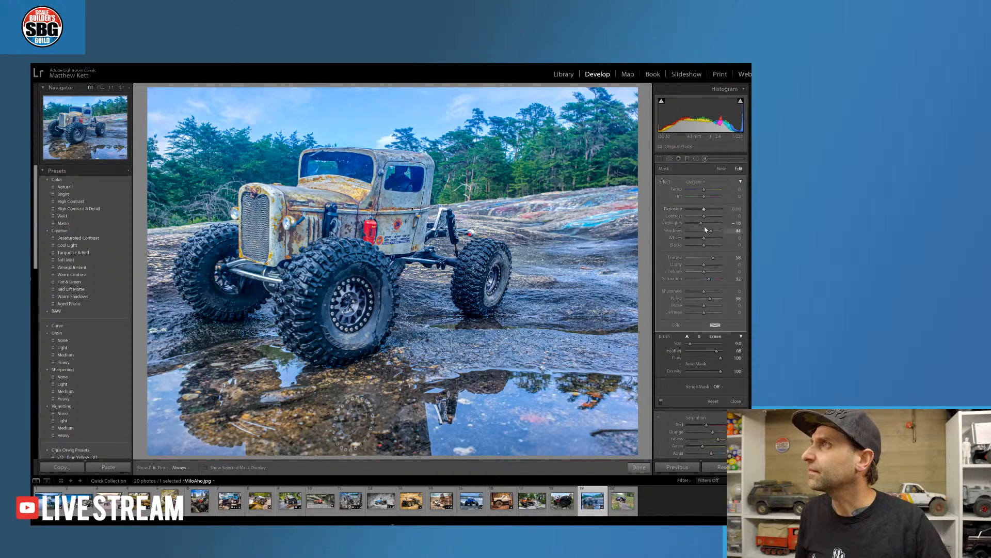
drag(713, 233, 709, 232)
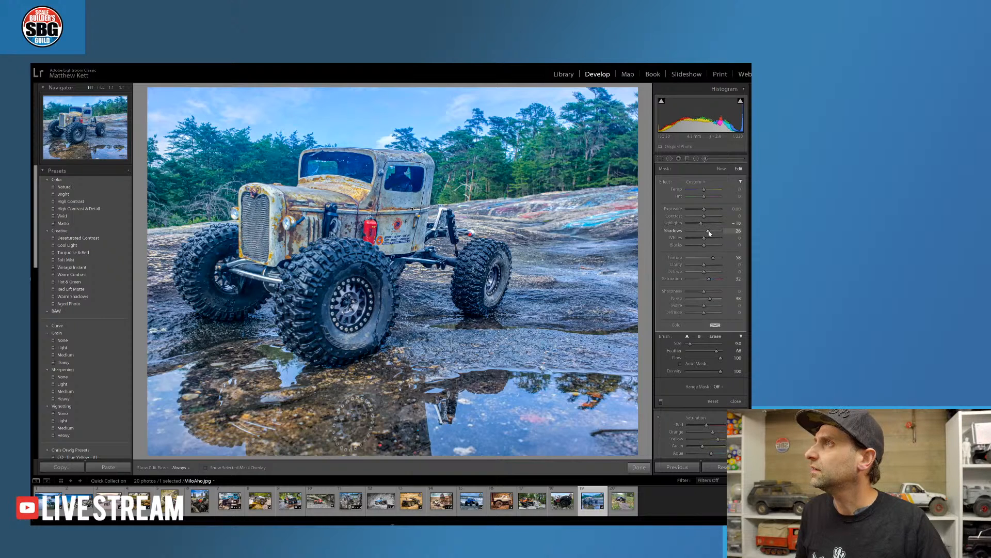
drag(704, 264, 712, 266)
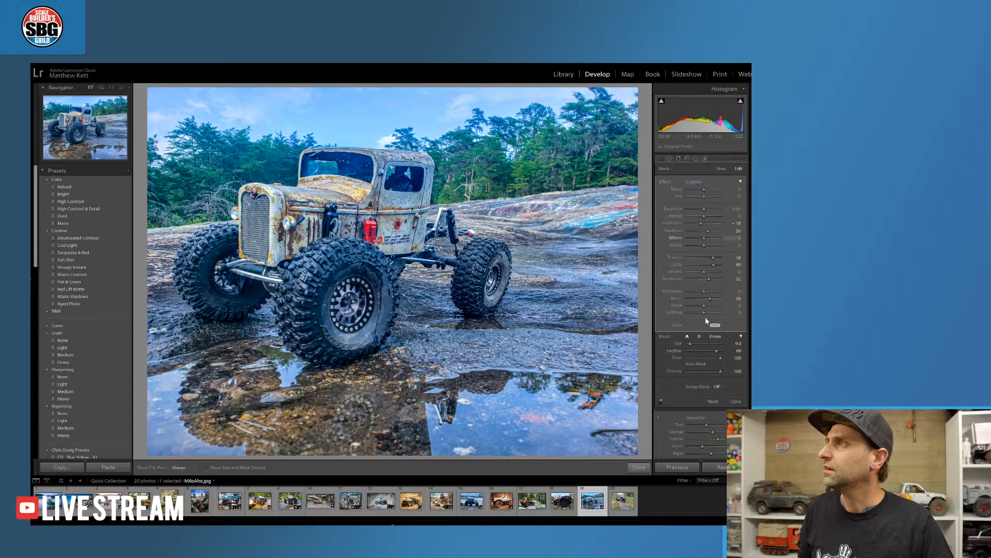
drag(706, 292, 710, 292)
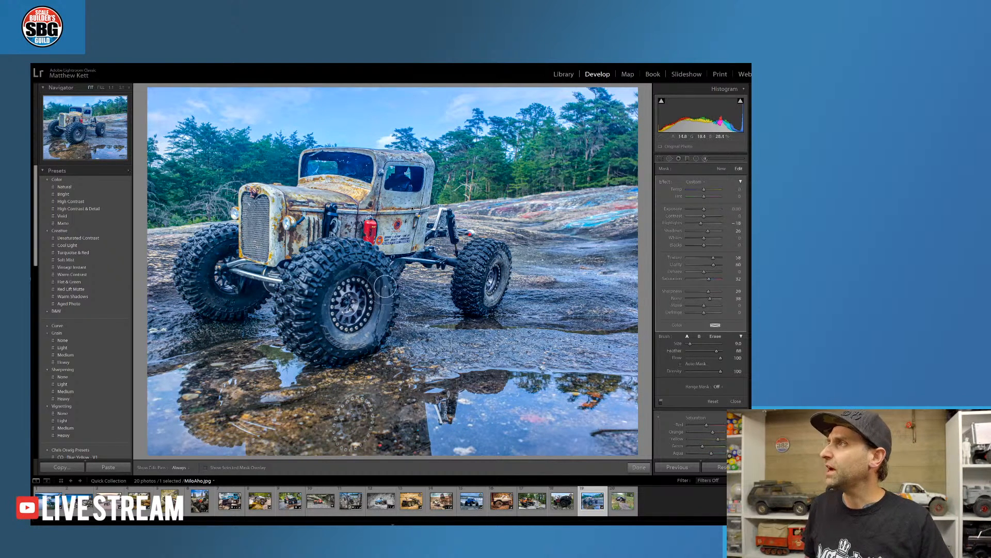
click(640, 468)
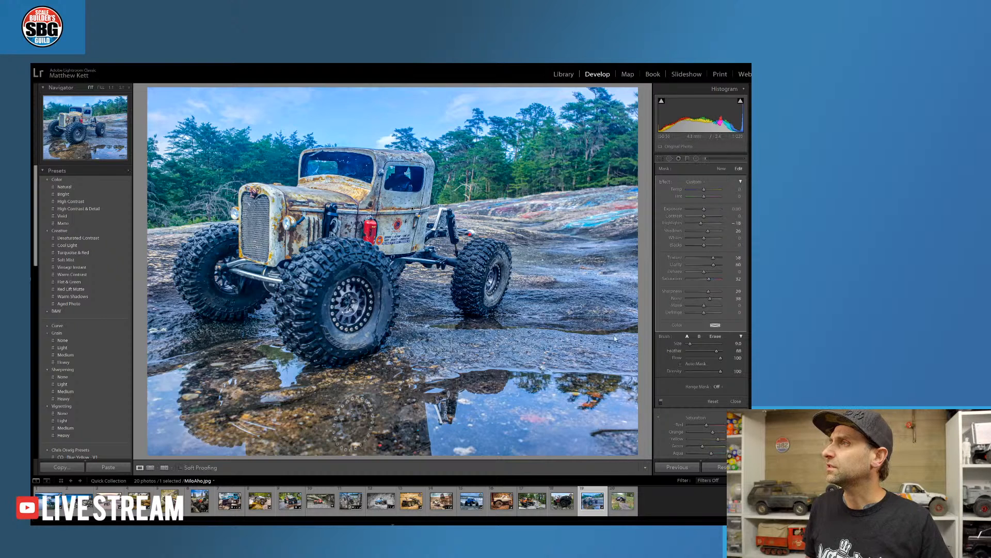
Place an inverted radial filter around the rusty truck's front wheel, enlarging and positioning it to enclose the tire
click(705, 159)
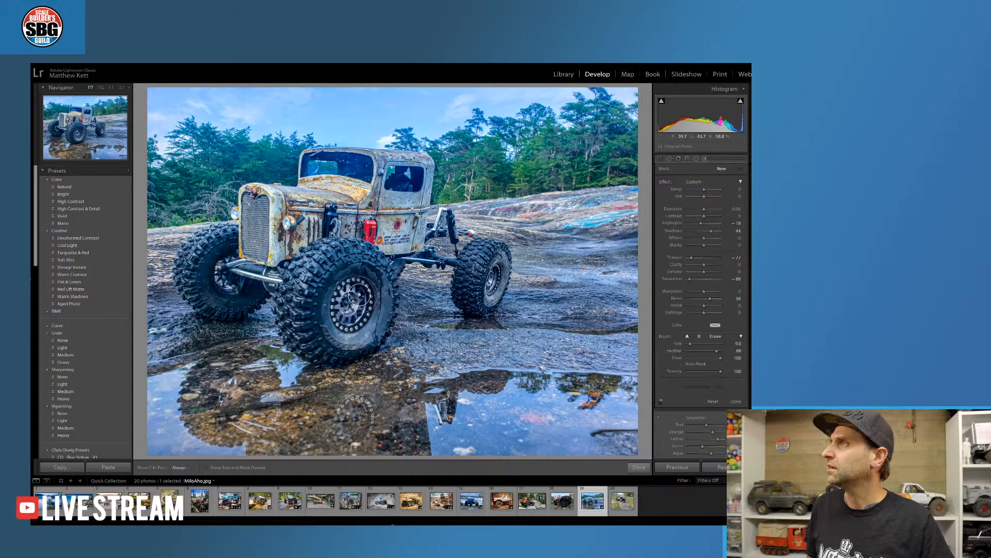
click(696, 159)
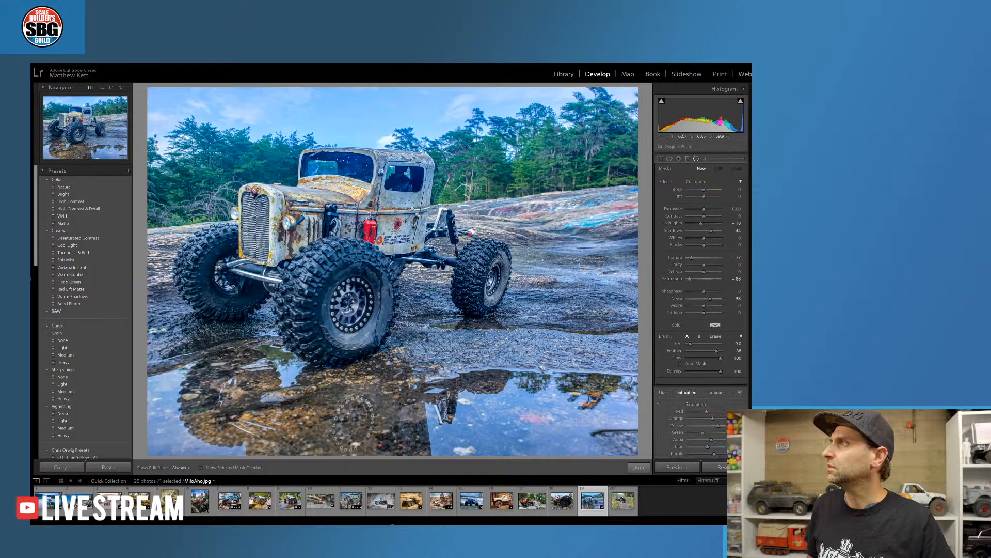
mouse_move(295, 247)
mouse_down()
mouse_move(375, 312)
mouse_move(354, 307)
mouse_move(331, 294)
mouse_move(402, 294)
mouse_up()
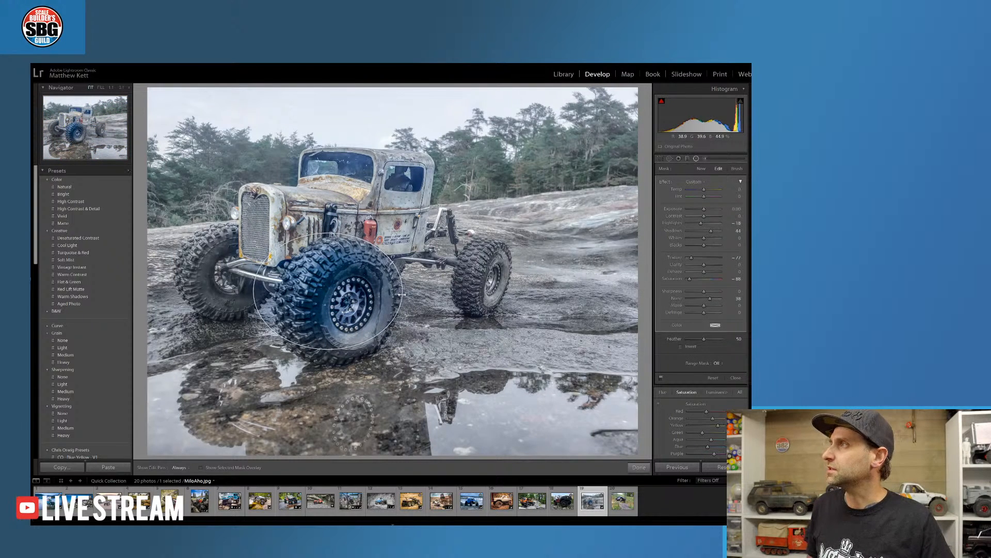
drag(326, 350, 326, 363)
drag(324, 313, 337, 324)
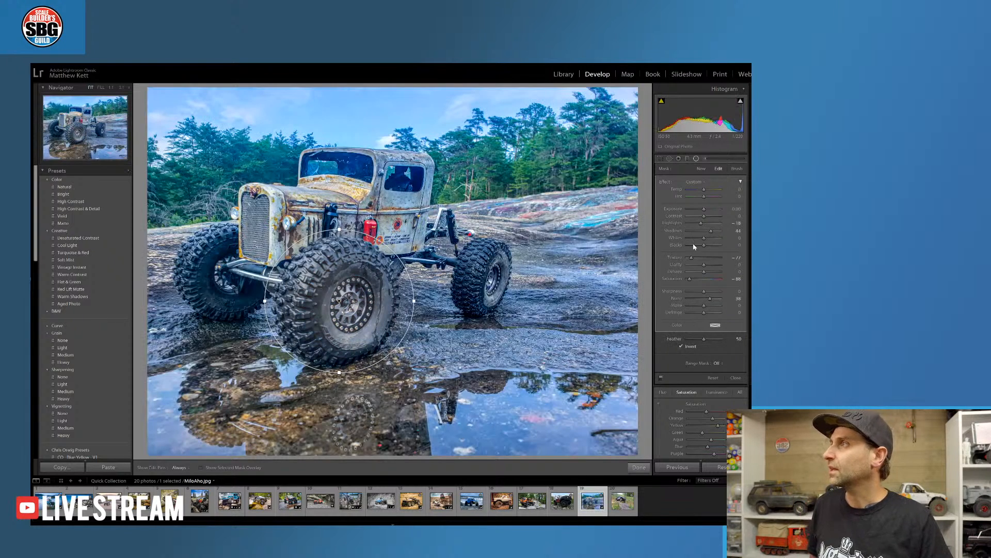
Set the front wheel's radial filter to saturation about 10, texture about 33 and exposure about 0.26
drag(690, 279, 707, 280)
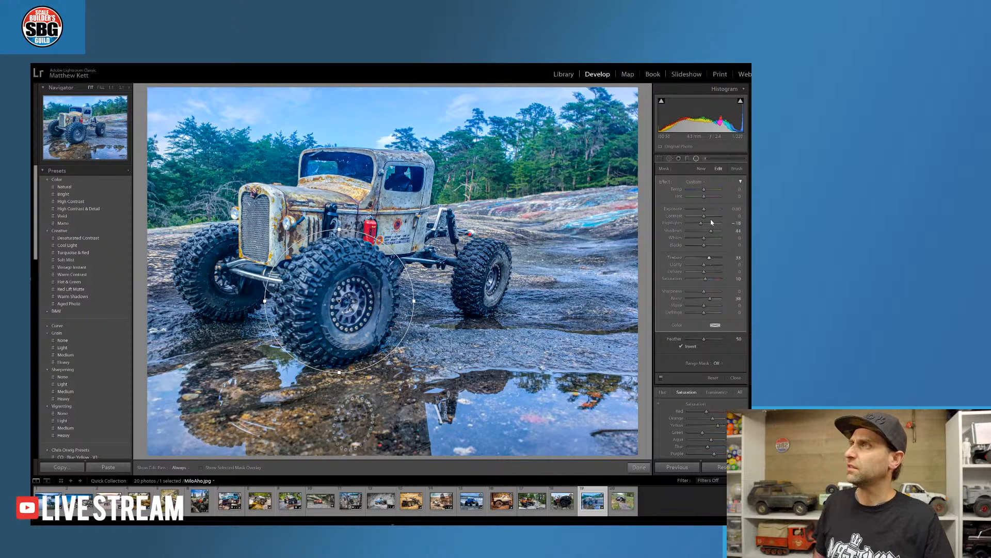
drag(706, 211, 706, 210)
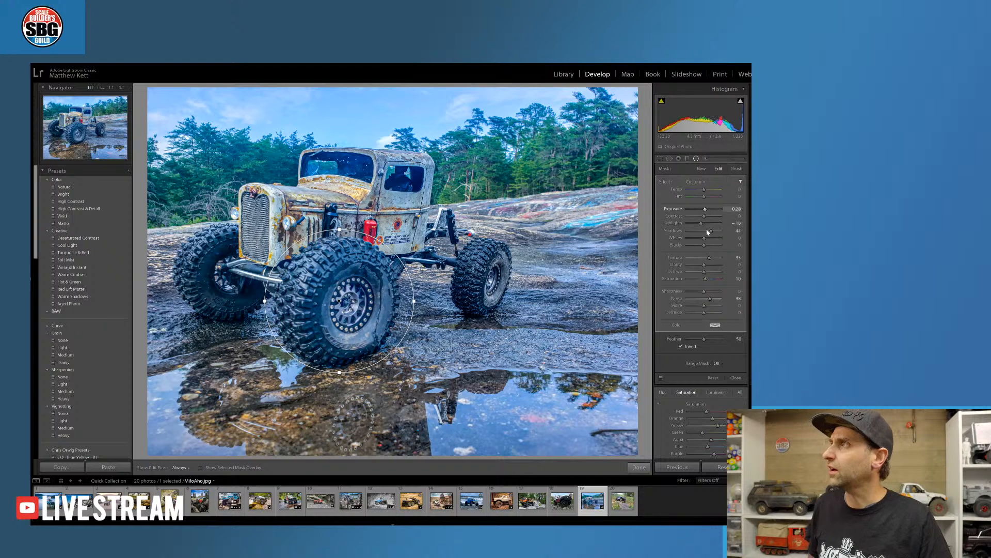
click(635, 468)
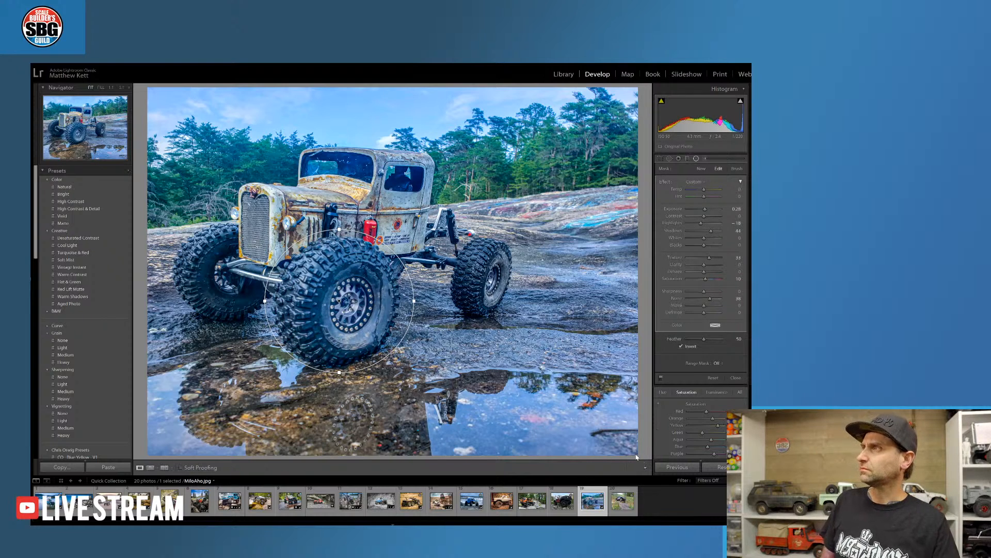
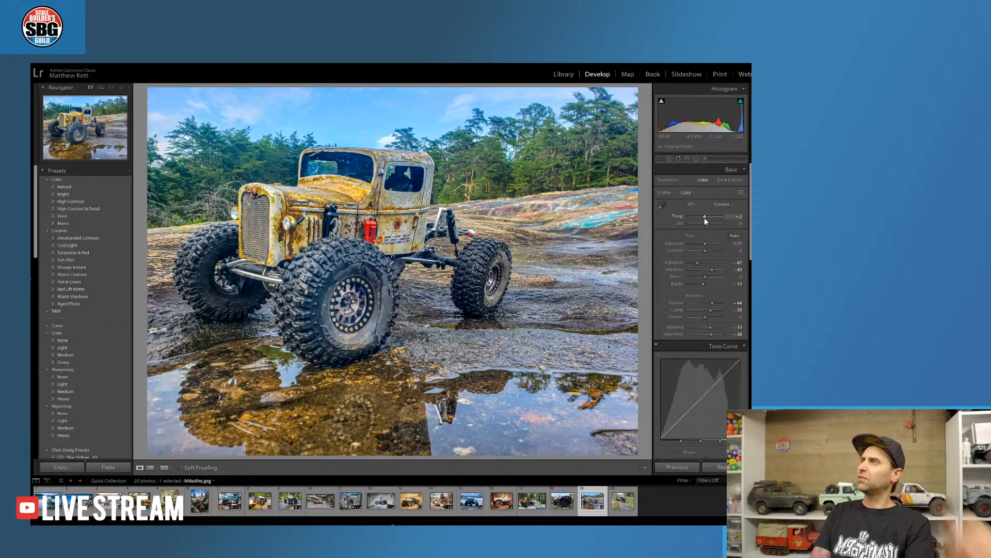
Set the rusty truck photo's temperature to about -4 and compare the edit with the unedited original
key(ctrl+z)
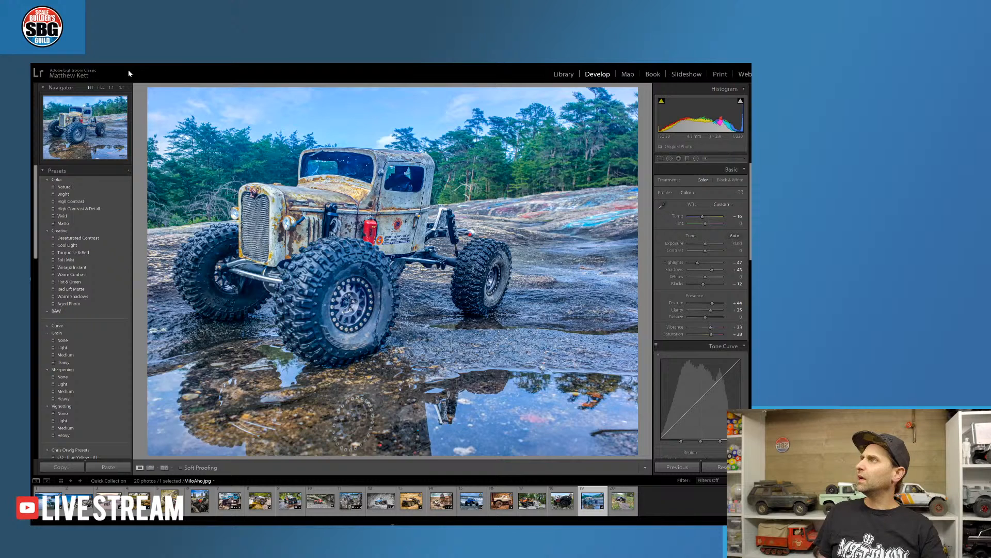
key(alt+e)
click(50, 70)
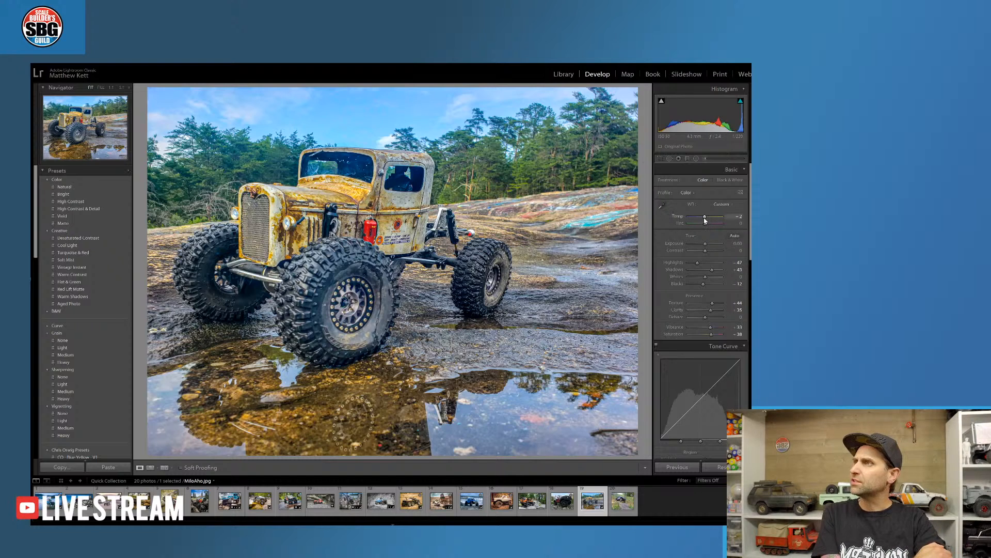
drag(706, 217, 705, 218)
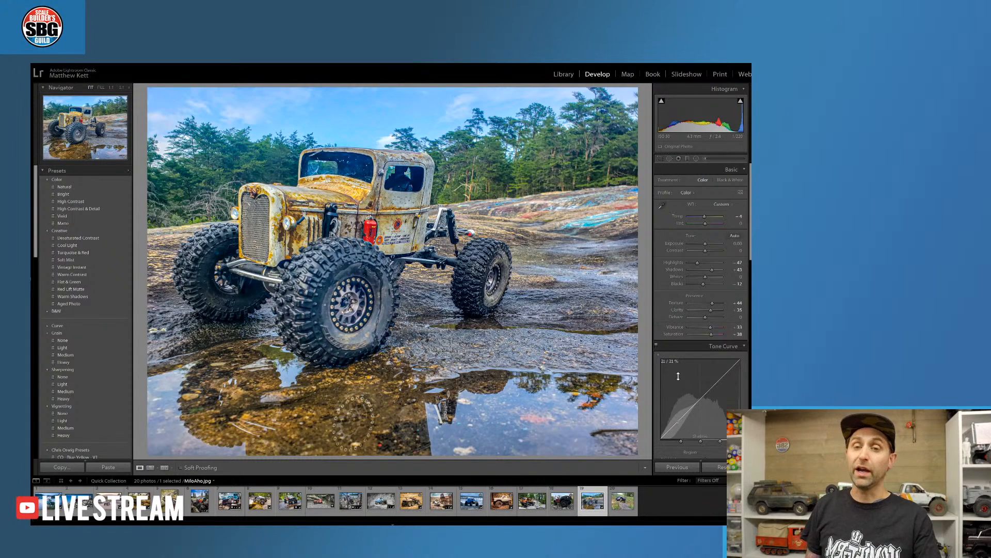
click(714, 467)
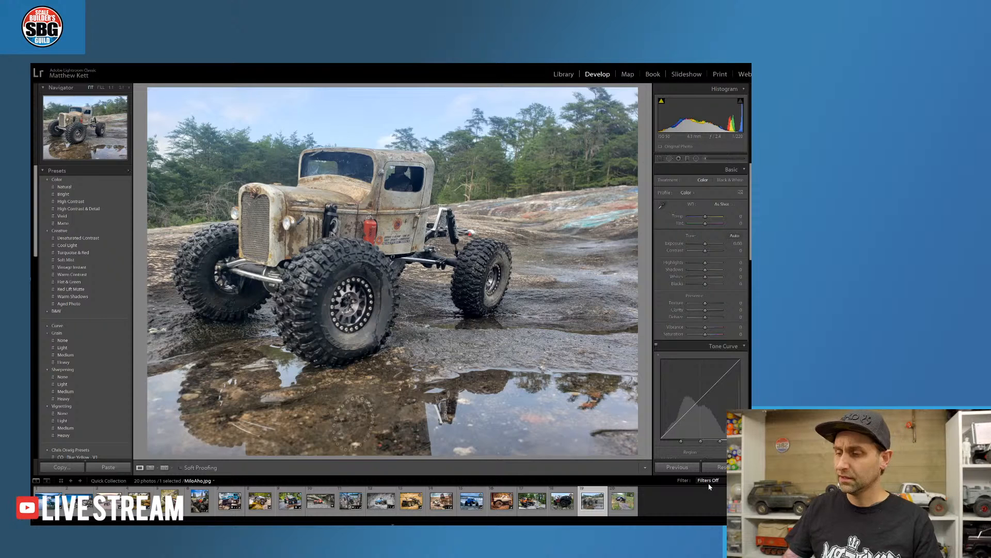
key(ctrl+z)
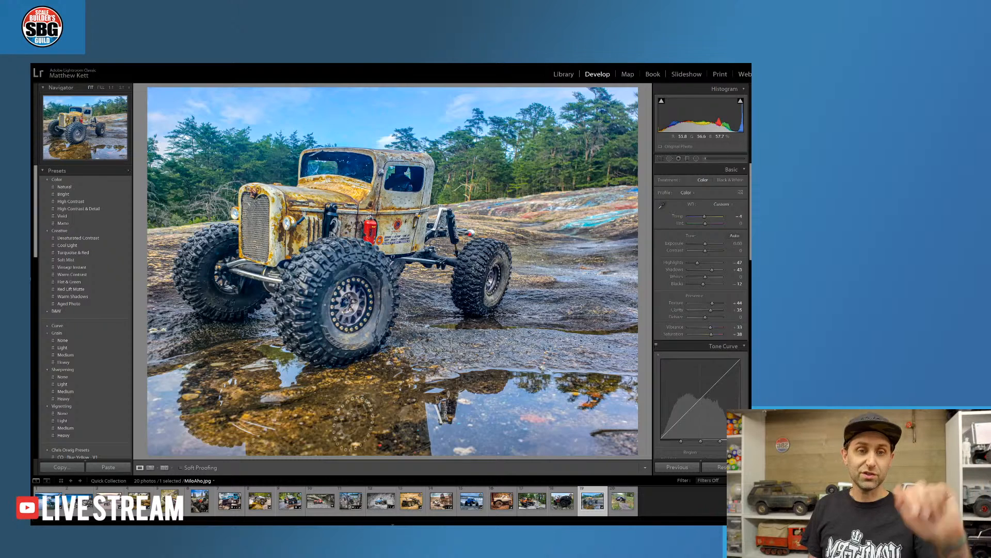
Open the red-and-white off-roader photo on the rocks and set its exposure to +0.81 and shadows to +57
click(566, 508)
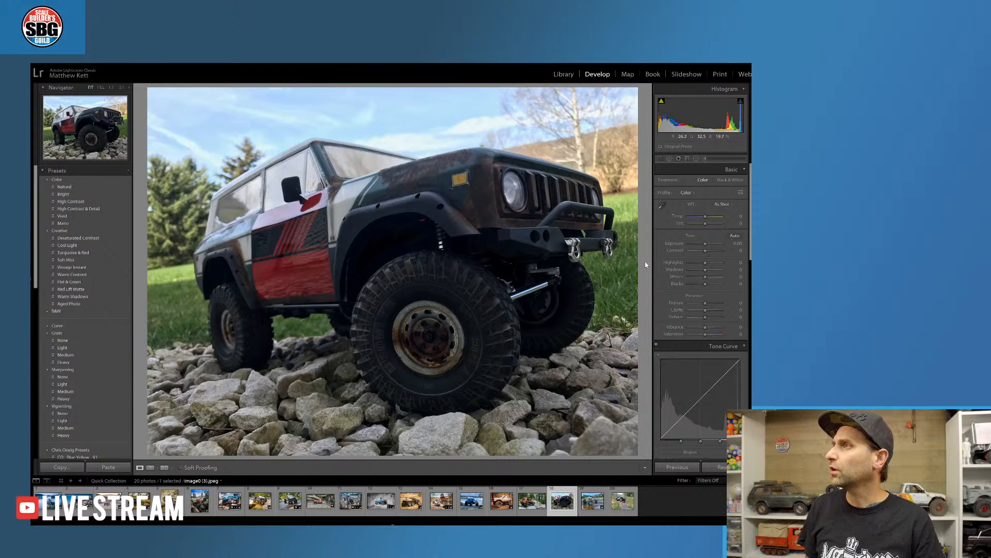
drag(706, 243, 706, 243)
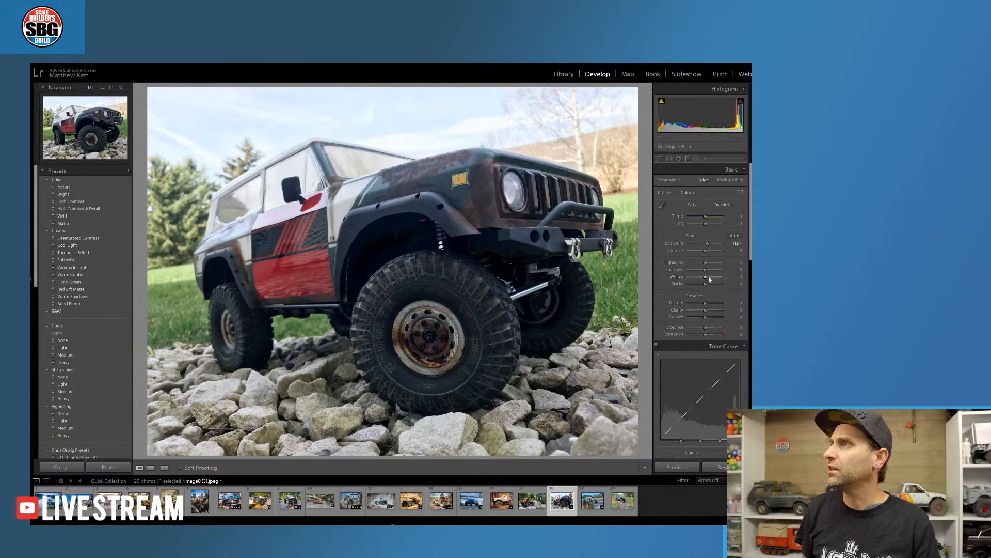
drag(705, 270, 714, 268)
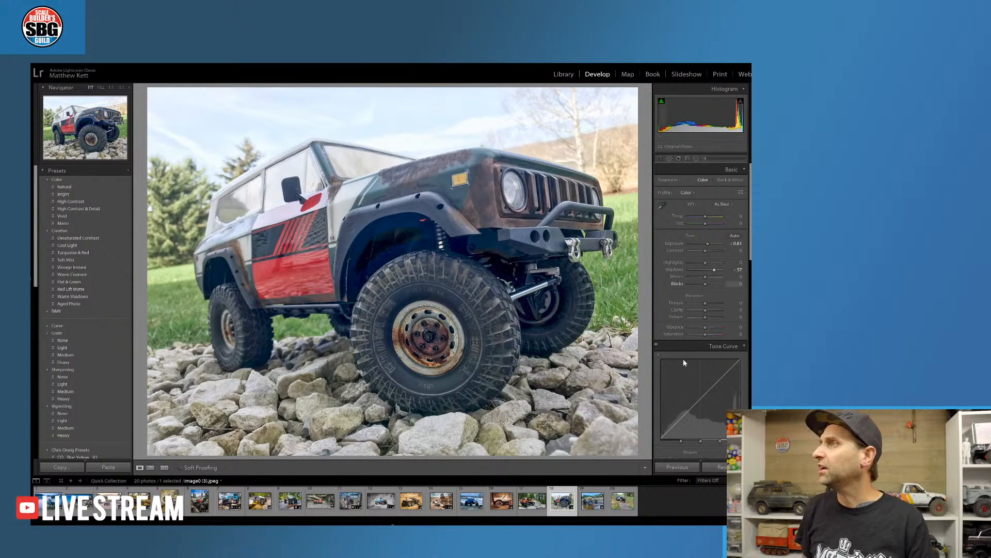
Set the red-and-white off-roader photo's saturation to about +35 and vibrance to about +32
drag(705, 334, 712, 336)
click(712, 328)
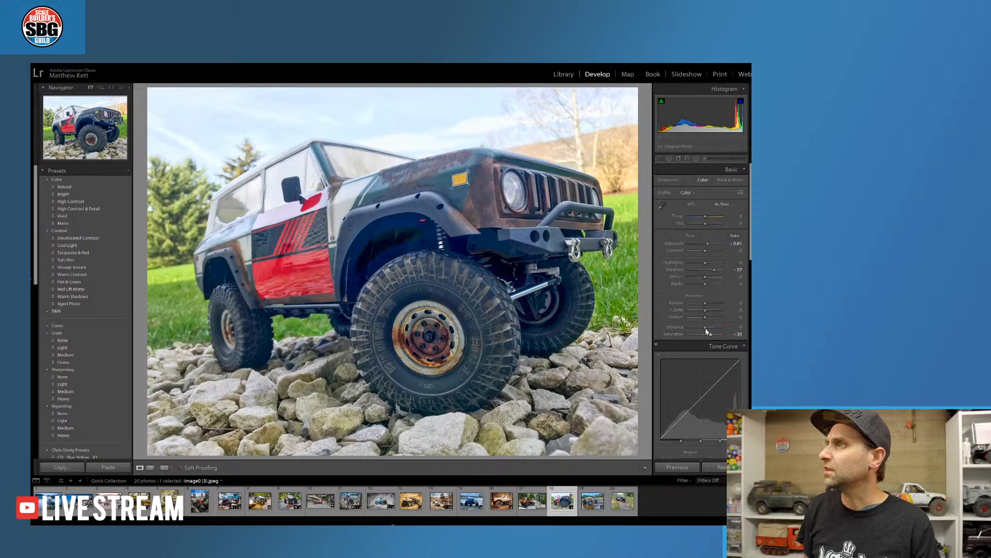
drag(712, 331, 710, 330)
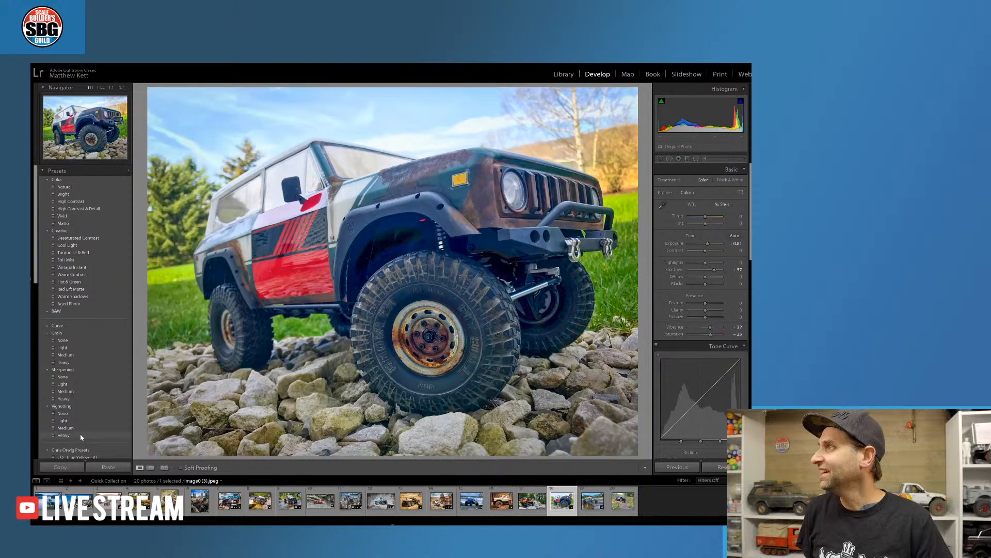
Apply the Medium vignetting preset to the off-roader photo and set its highlights to about -35
click(82, 427)
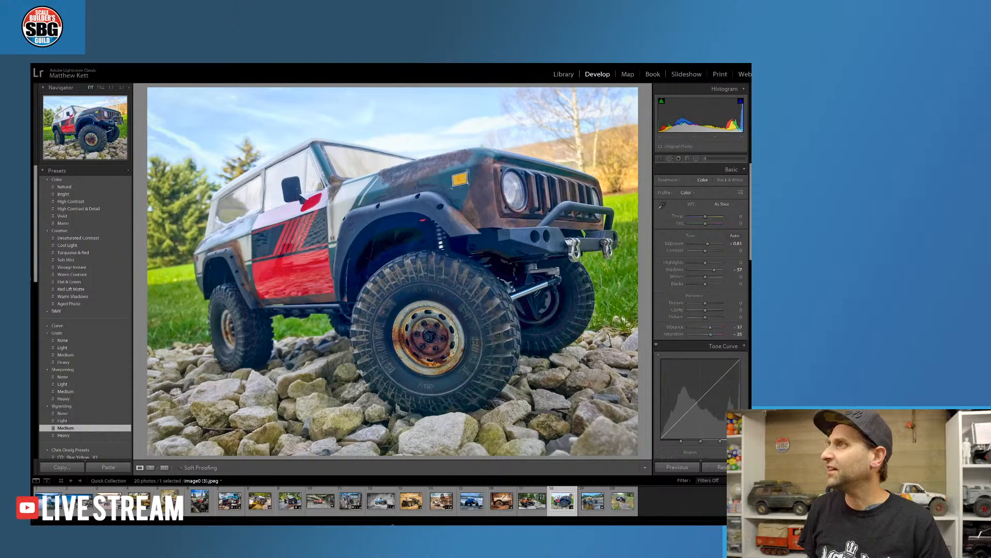
drag(705, 262, 700, 263)
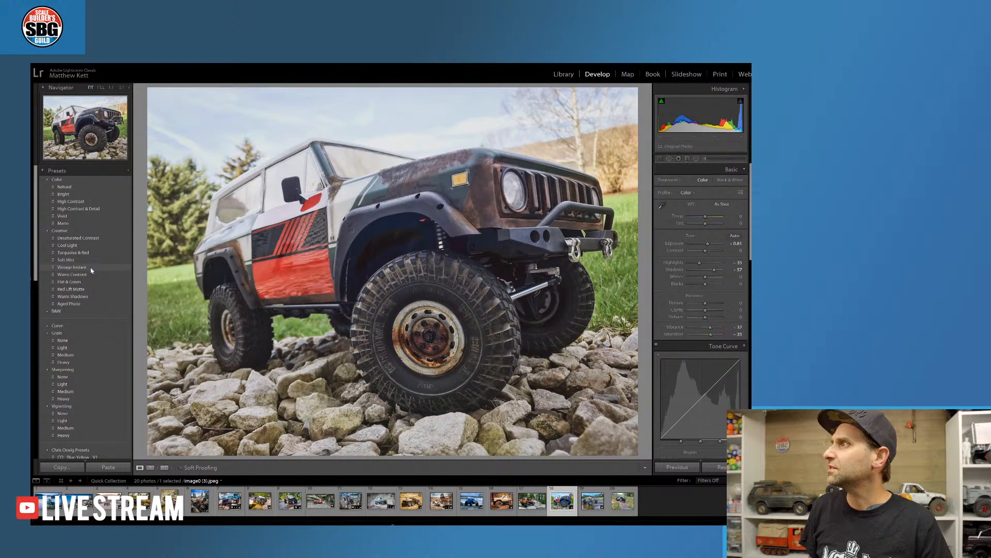
Apply the Vintage Instant creative preset and the Heavy grain preset to the off-roader photo
click(91, 270)
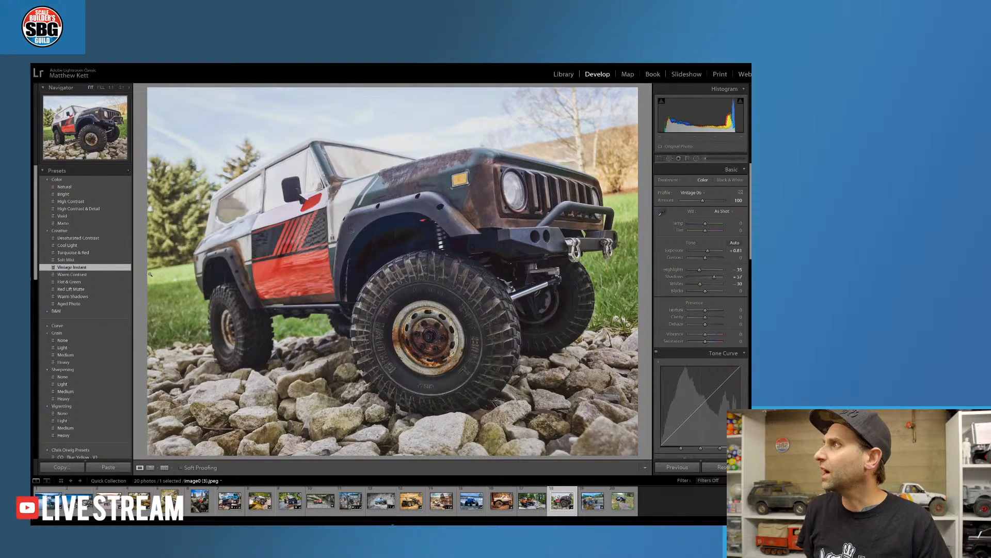
click(66, 363)
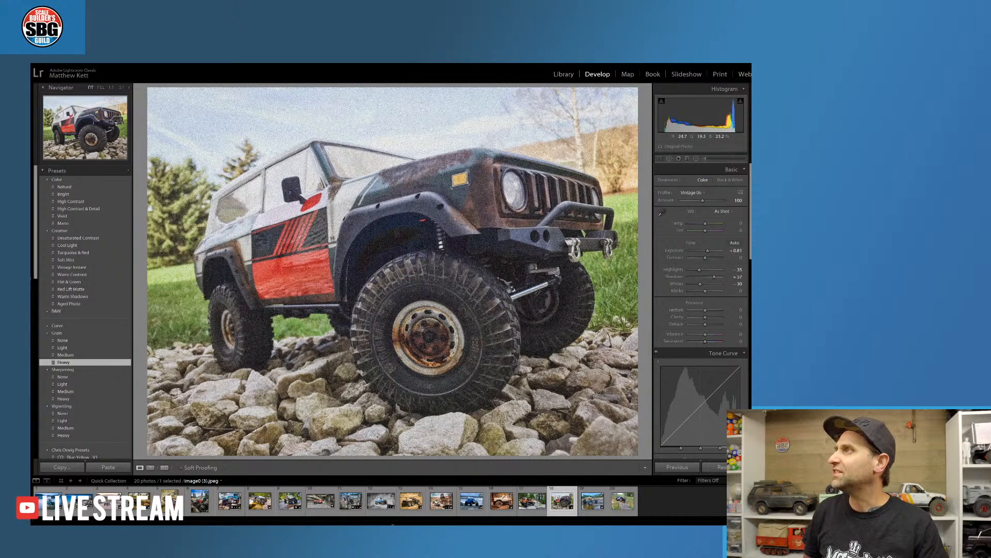
Brush over the front wheel well of the red-and-white off-roader with a size 4.0 brush and set the brush exposure to -4.00
click(705, 159)
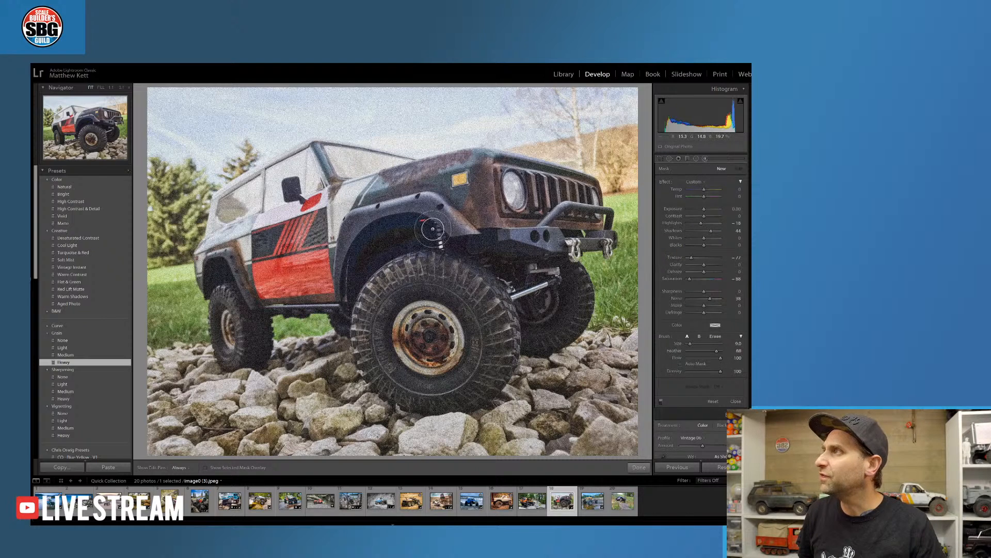
key(bracketleft)
key(bracketleft)
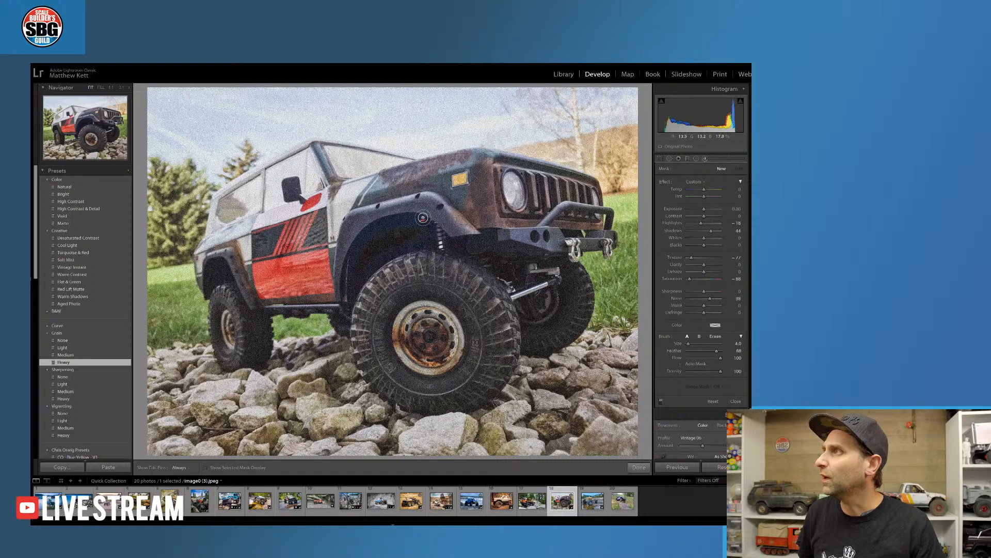
key(h)
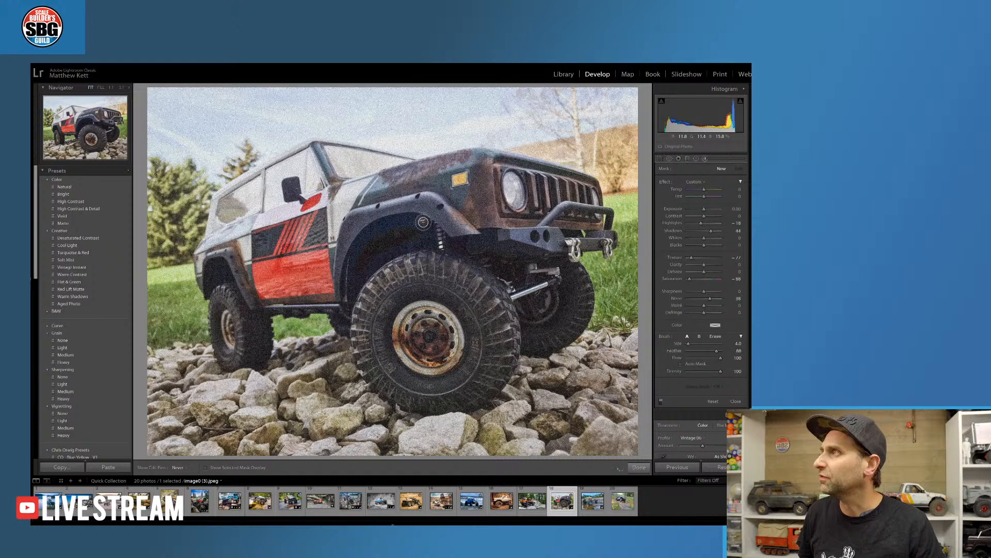
drag(471, 285, 484, 284)
drag(704, 209, 684, 208)
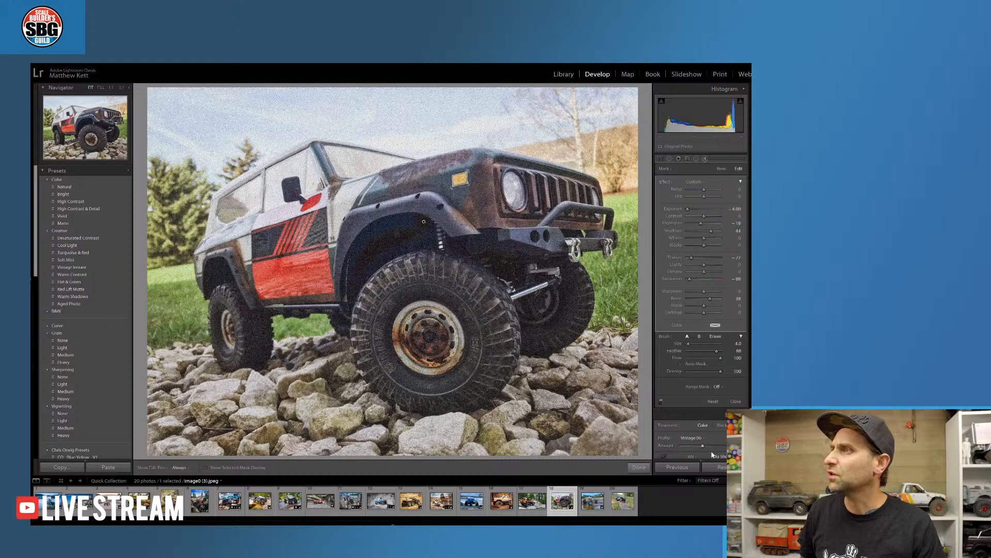
click(640, 467)
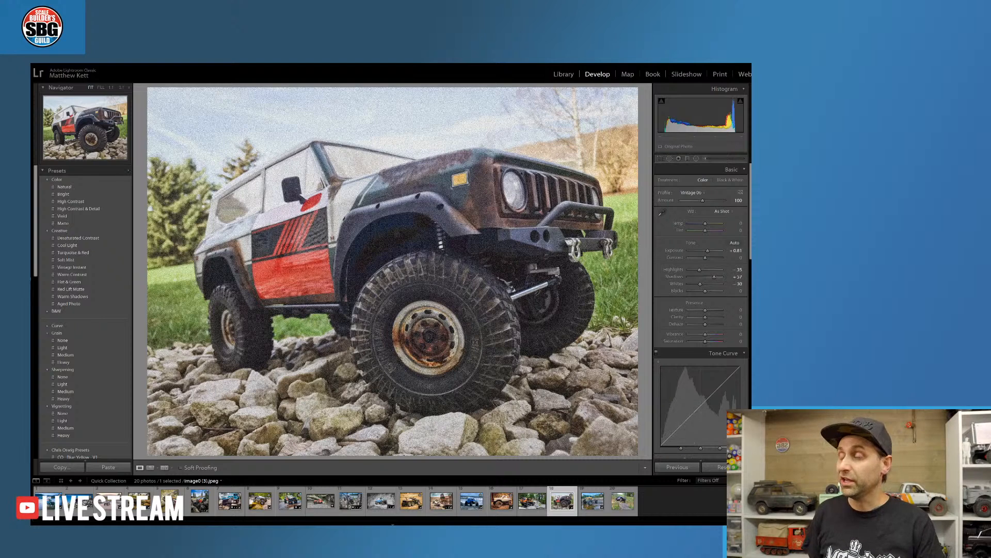
Compare the edited off-roader photo with its unedited original and inspect the front wheel area up close
click(722, 467)
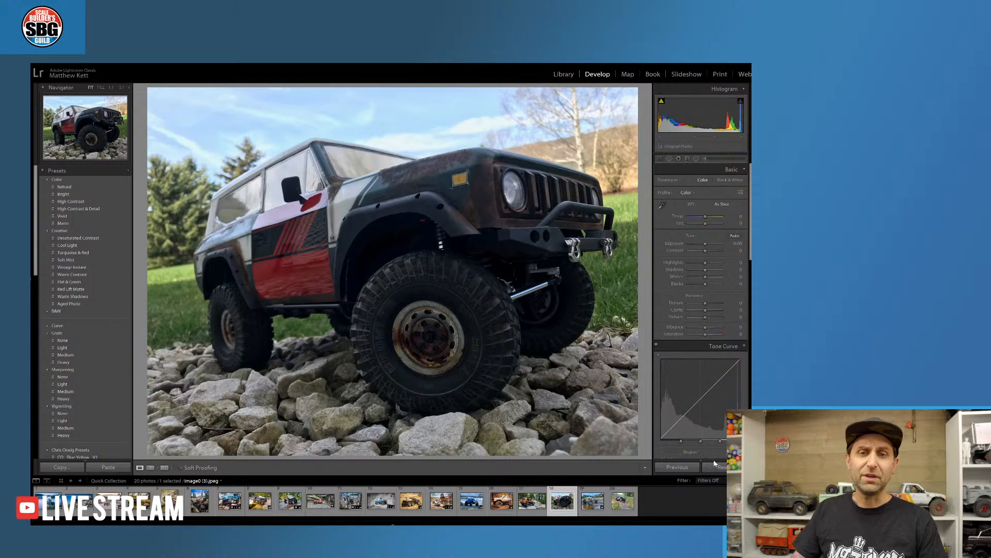
key(ctrl+z)
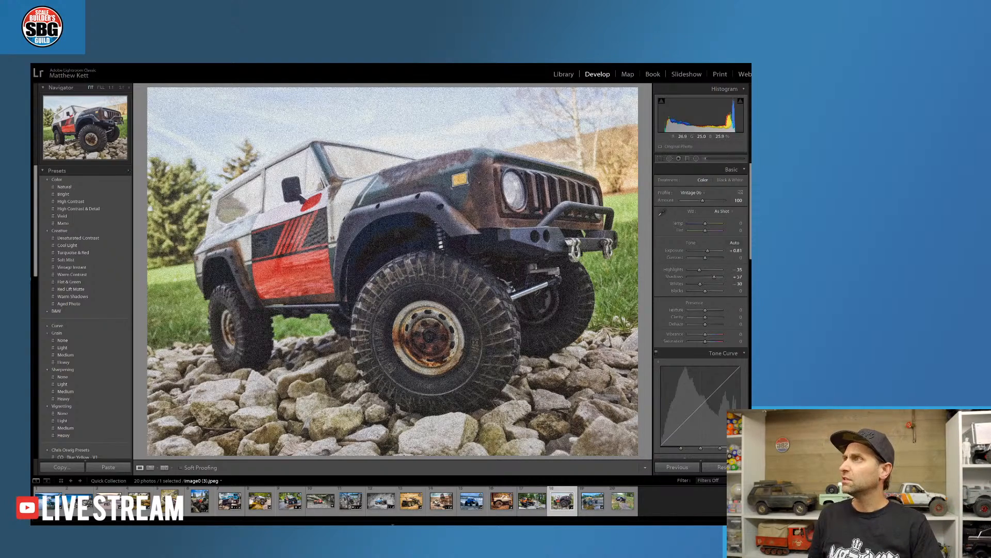
click(479, 182)
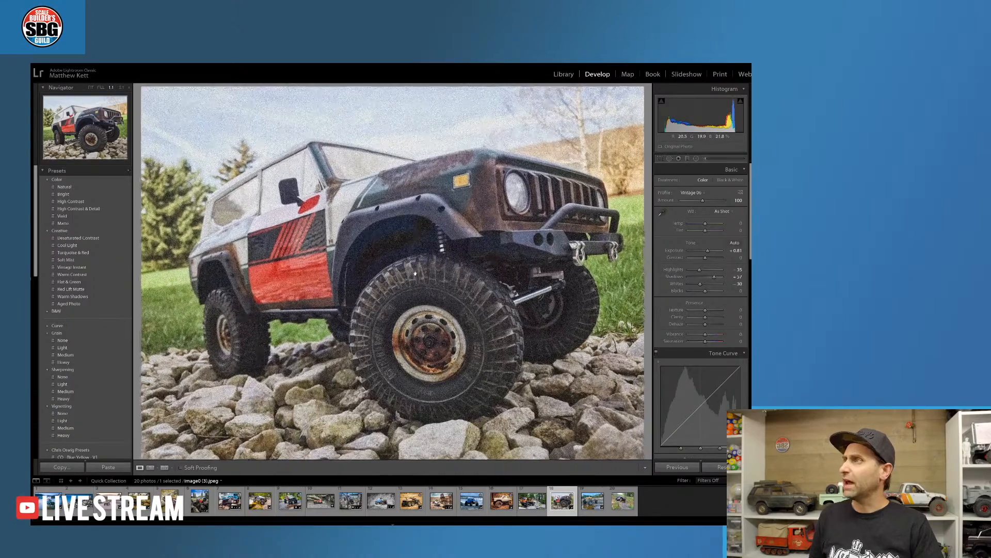
click(430, 241)
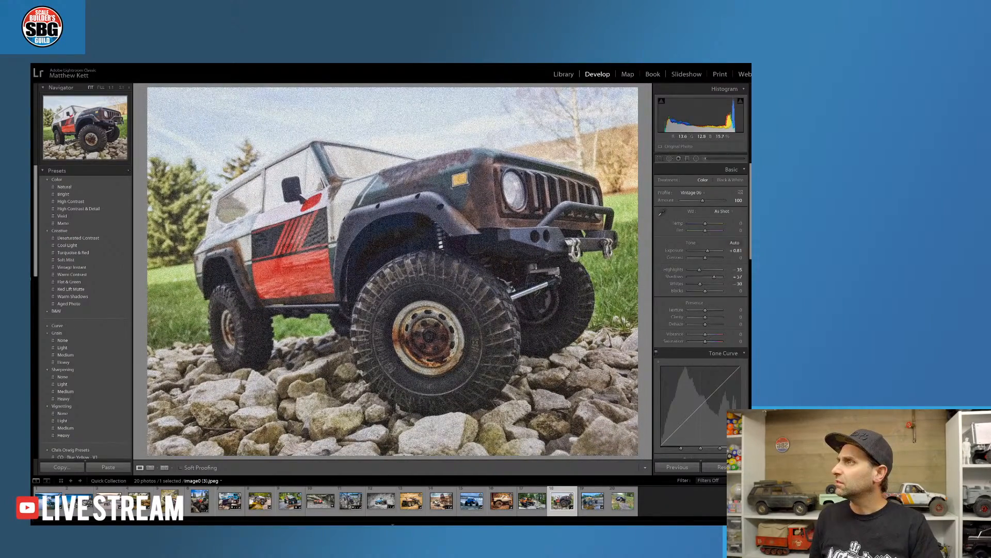
click(466, 269)
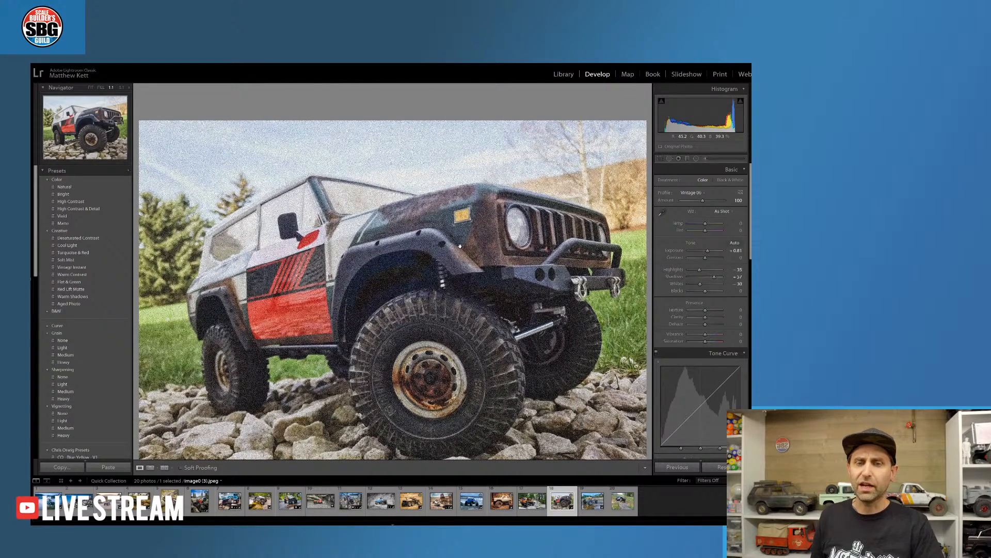
click(457, 246)
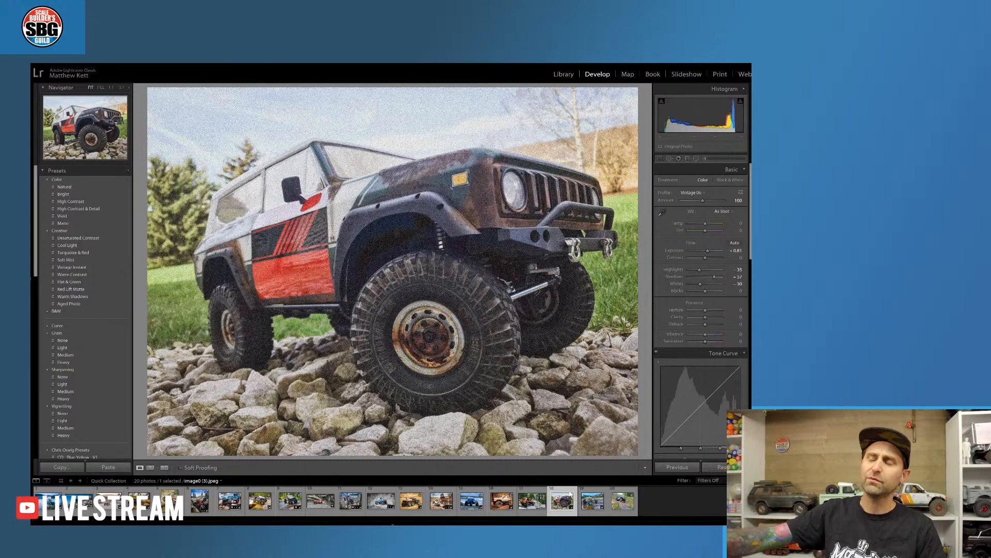
Open the photo of the dark Jeep on the rock and crop it tighter around the vehicle, keeping the original aspect ratio
click(624, 500)
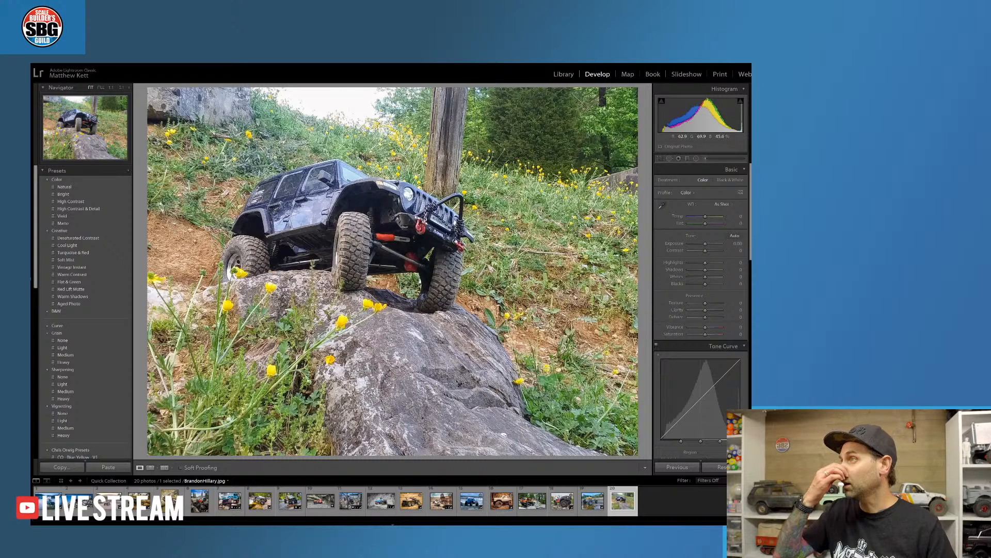
click(660, 158)
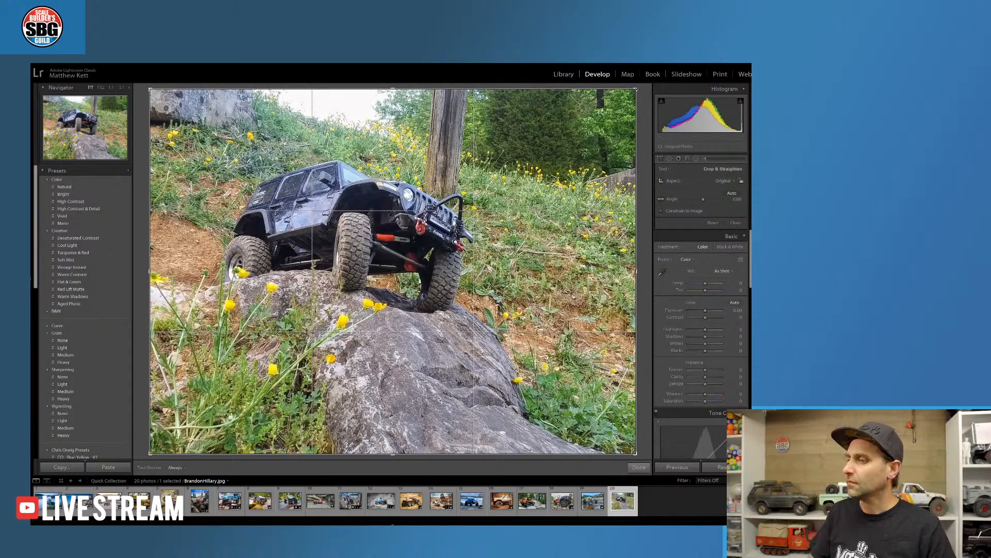
drag(633, 94, 607, 117)
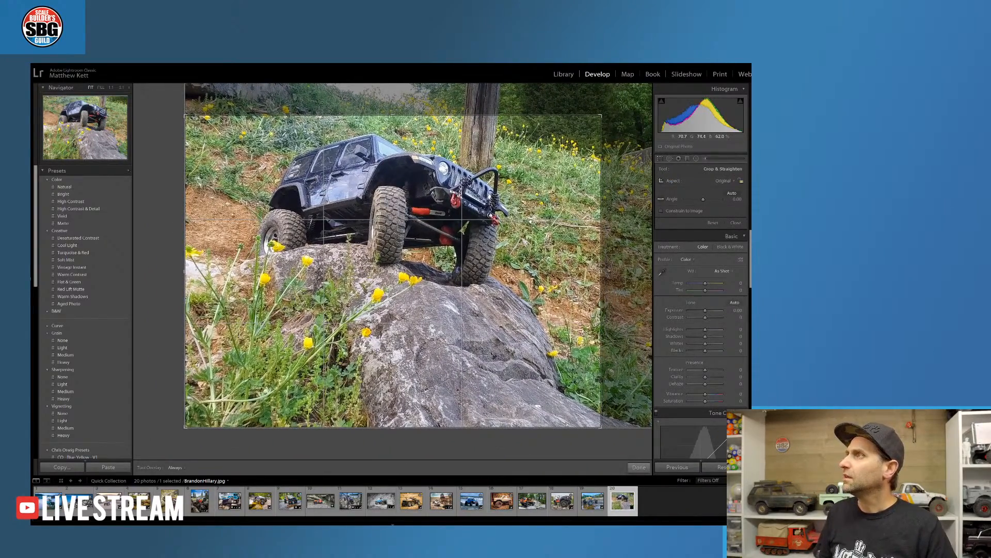
drag(393, 258, 375, 285)
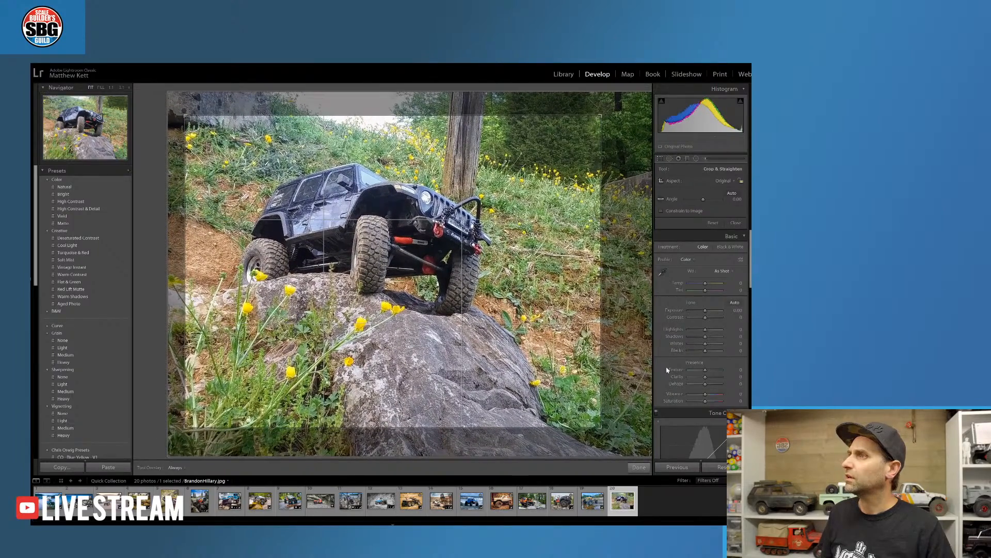
click(639, 467)
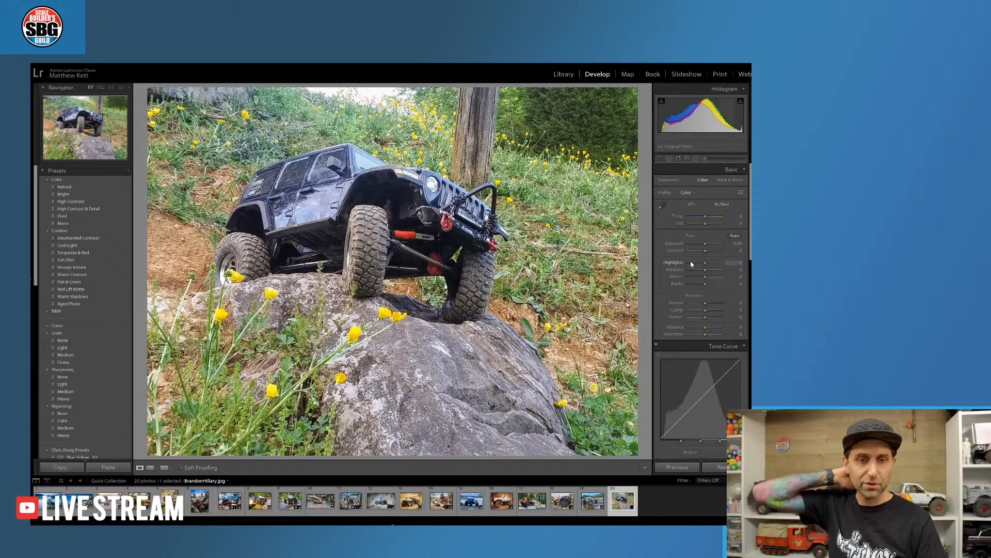
Set the Jeep photo's shadows to +67, highlights to +10, blacks to -50, texture to +41 and vibrance to +40
drag(705, 269, 717, 270)
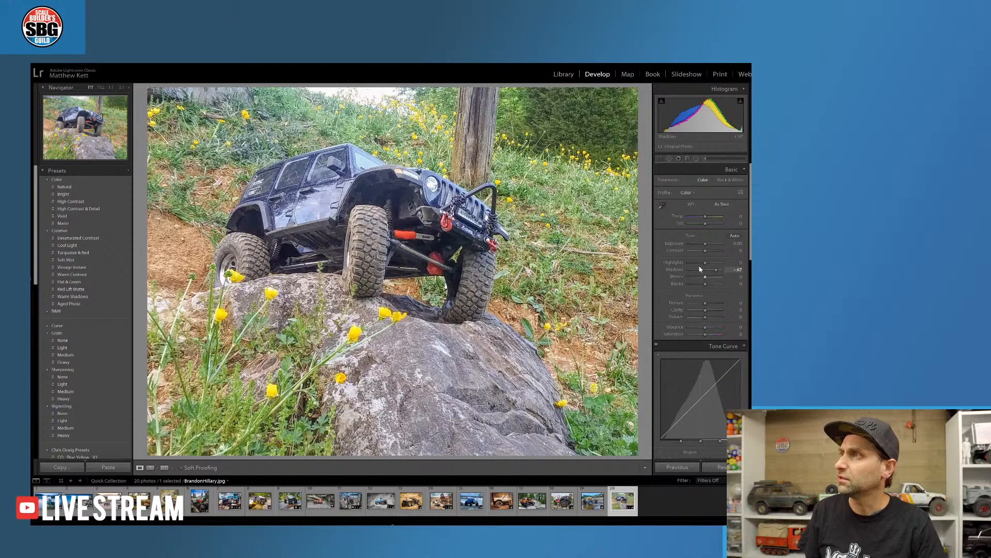
drag(706, 263, 712, 306)
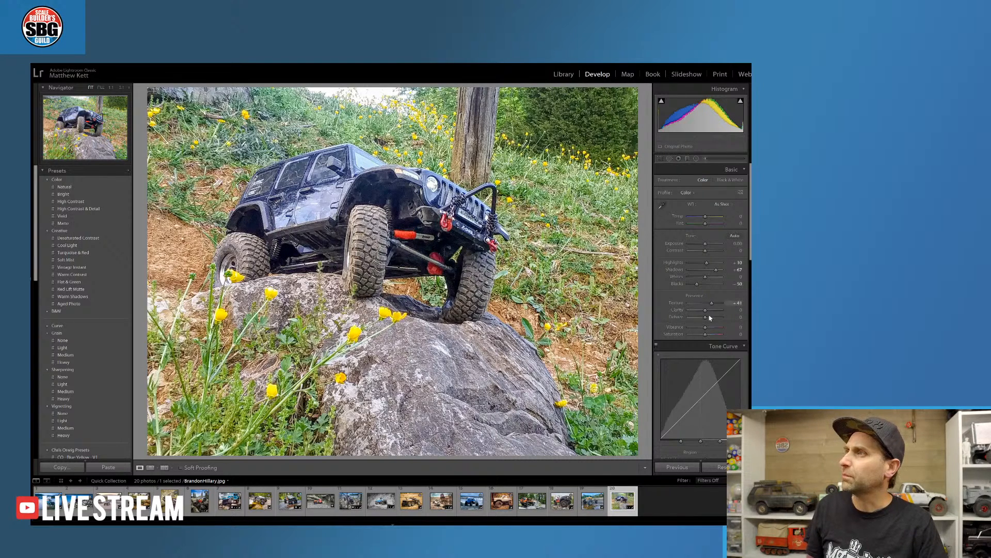
drag(705, 327, 714, 329)
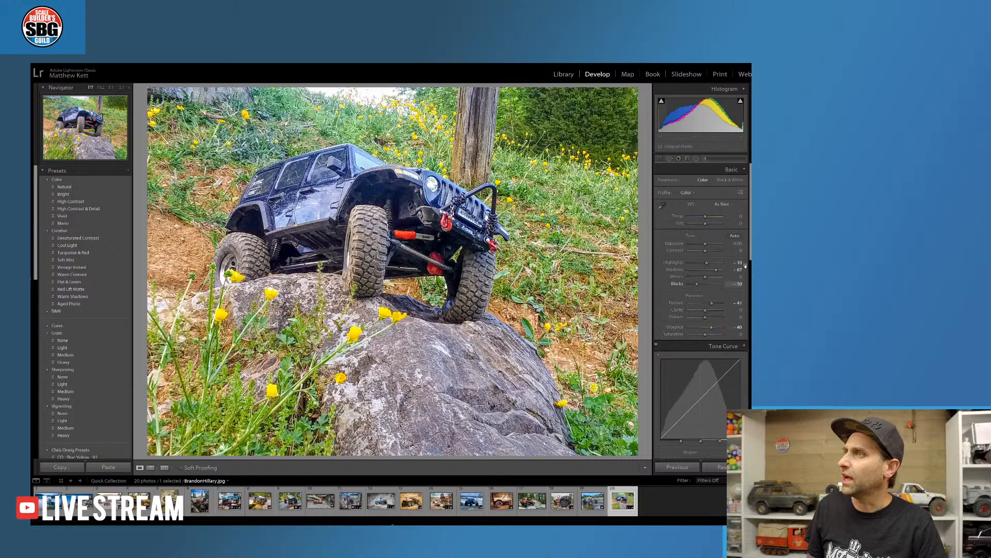
Set the Jeep photo's red saturation to -58 and blue saturation to +37
scroll(715, 329, down, 5)
scroll(737, 391, down, 10)
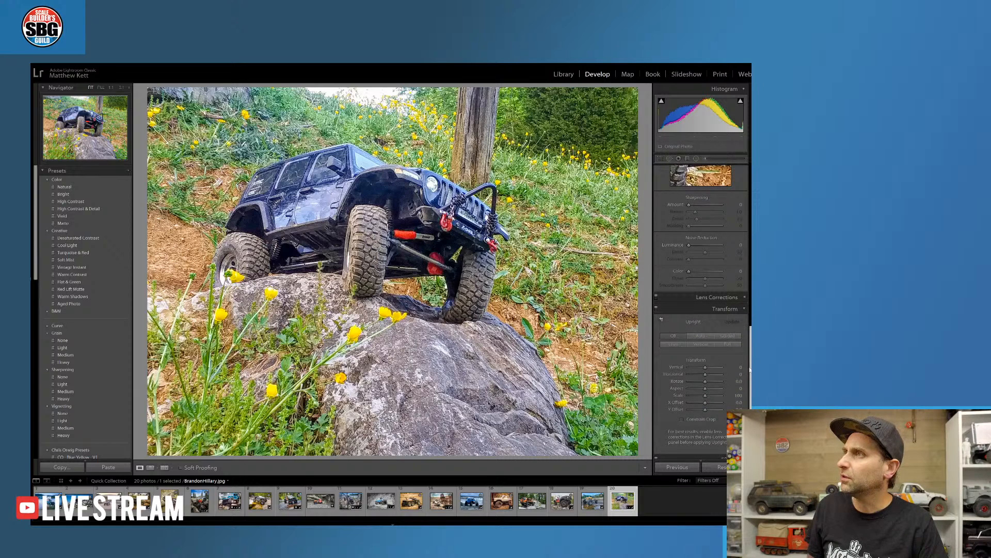
scroll(737, 391, up, 4)
scroll(727, 252, up, 1)
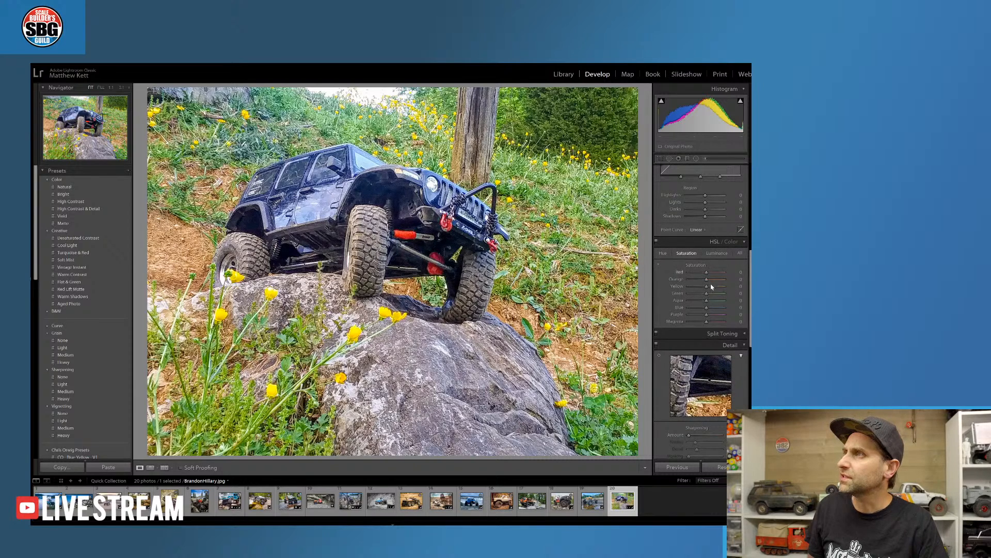
drag(707, 272, 699, 274)
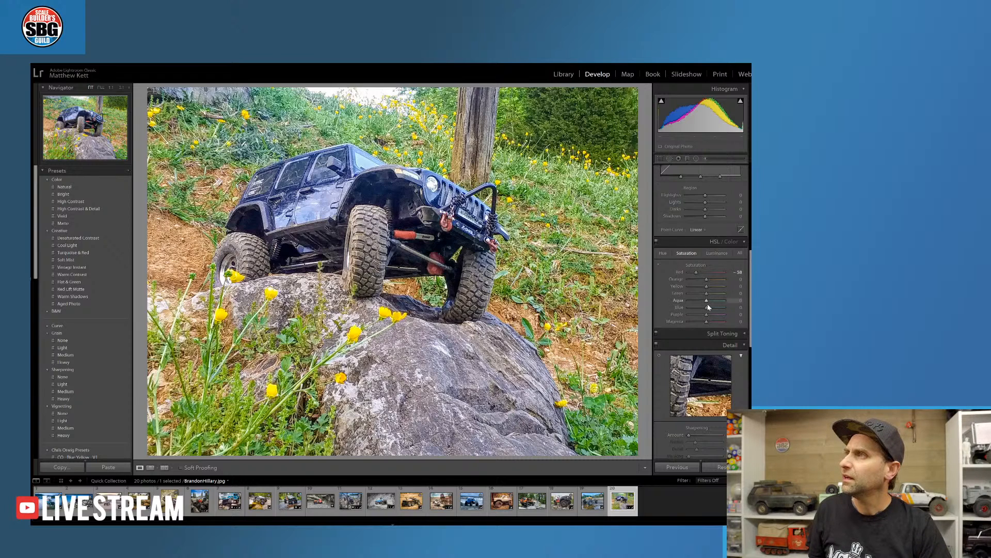
drag(707, 307, 714, 311)
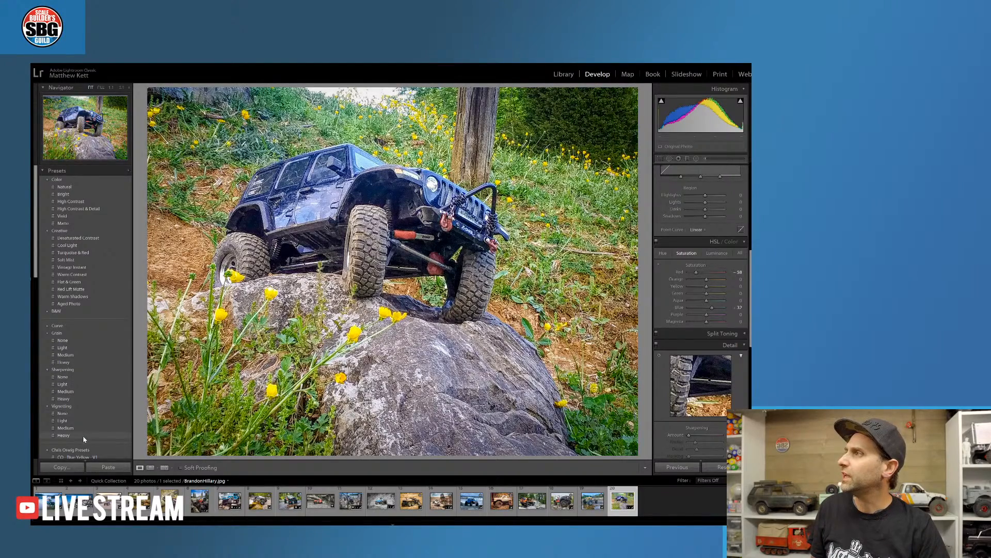
Apply the Medium vignetting preset to the Jeep photo, then set temperature to -16, tint to -2 and exposure to +0.19
click(84, 428)
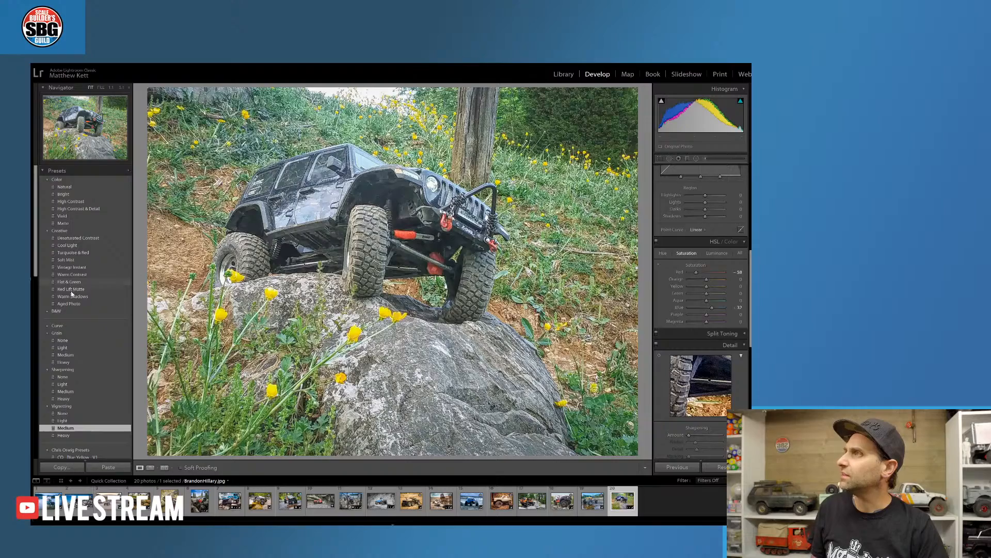
scroll(93, 320, down, 5)
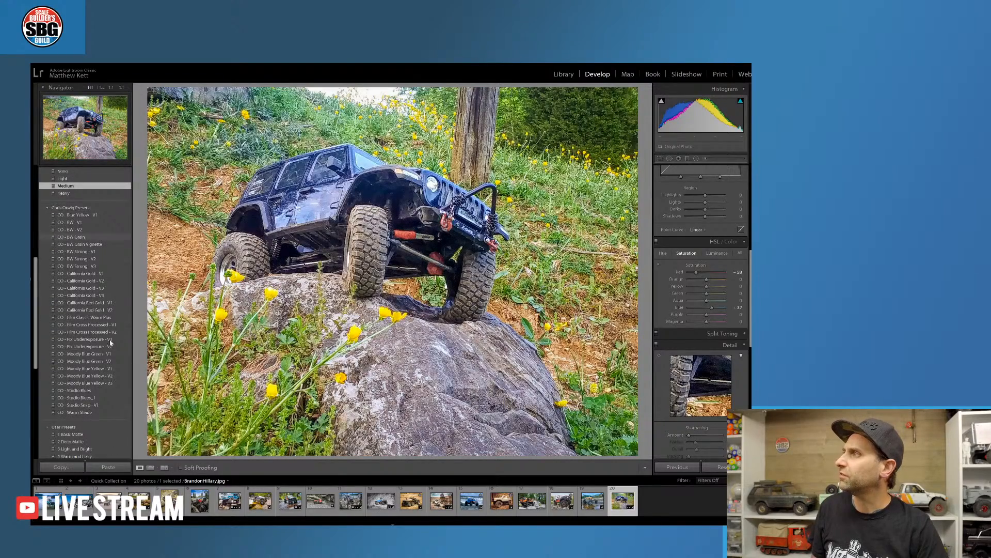
scroll(101, 335, down, 5)
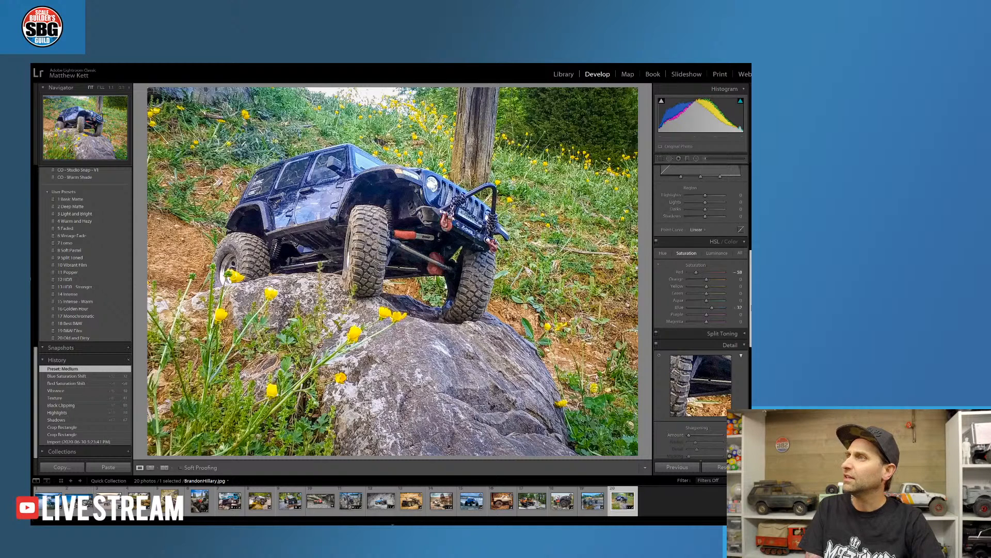
scroll(733, 164, up, 10)
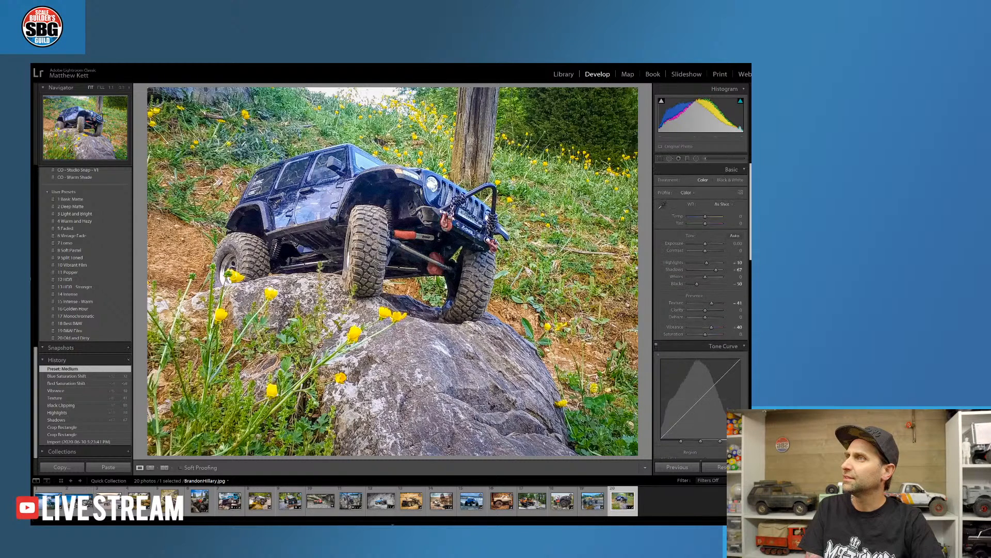
drag(705, 217, 707, 245)
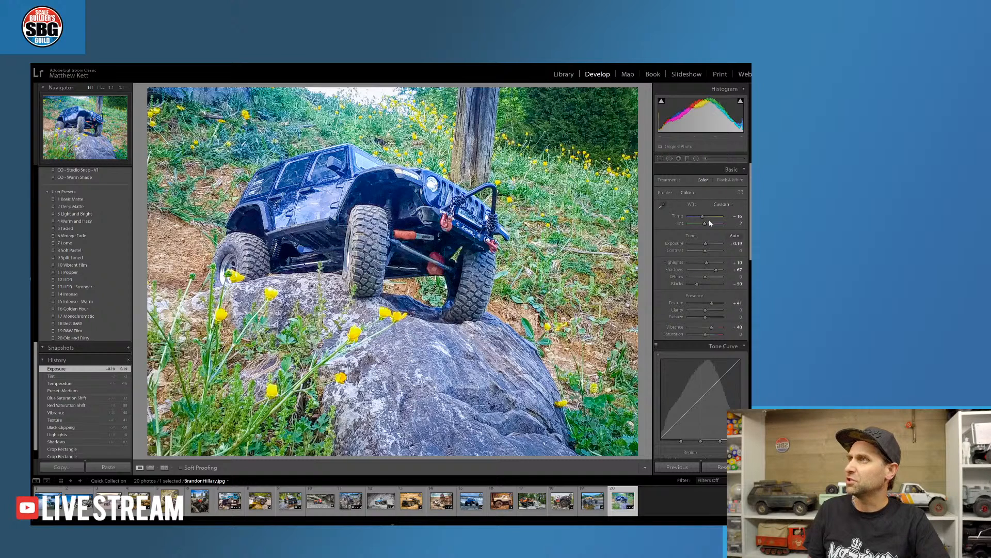
Add a desaturating graduated filter running diagonally inward from the photo's upper right corner and set its tint to about -33
click(687, 159)
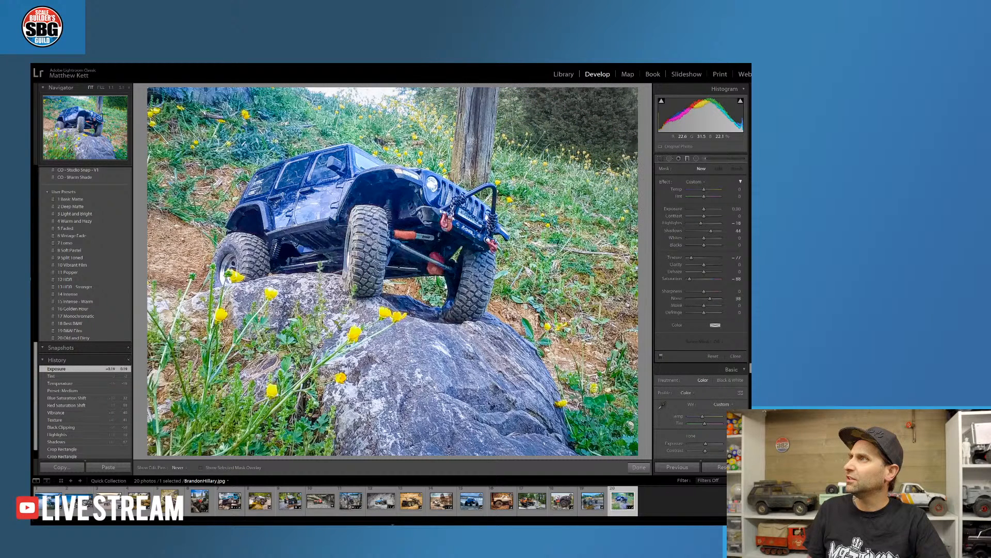
drag(620, 103, 573, 147)
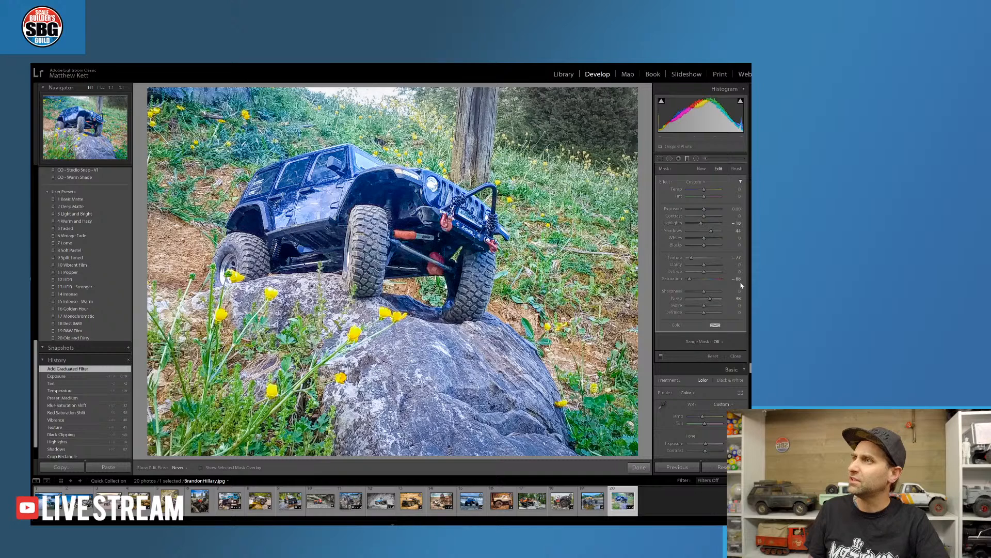
mouse_move(704, 198)
mouse_down()
mouse_move(713, 199)
mouse_move(690, 200)
mouse_move(701, 200)
mouse_up()
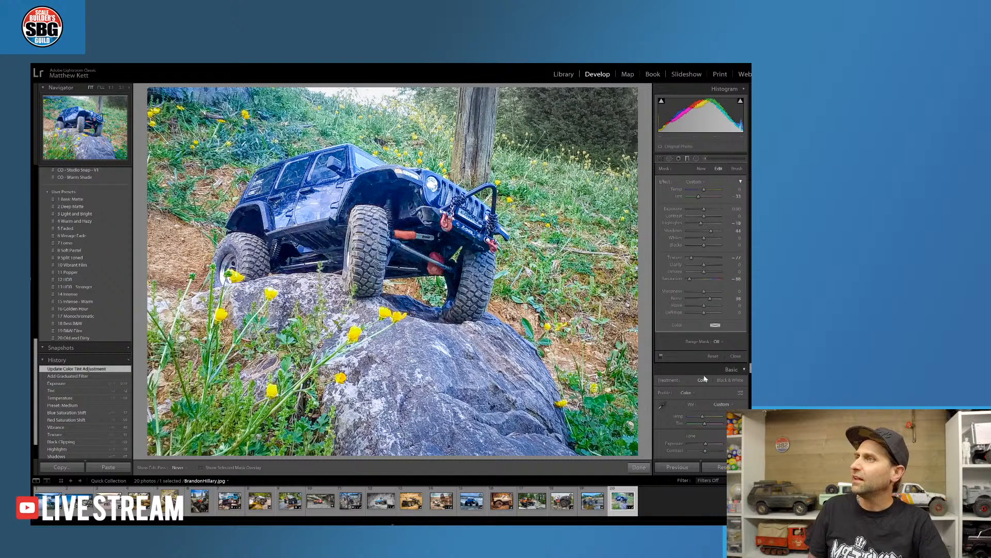
Shift the Jeep photo's green hue to -54
scroll(697, 382, down, 1)
scroll(697, 382, down, 8)
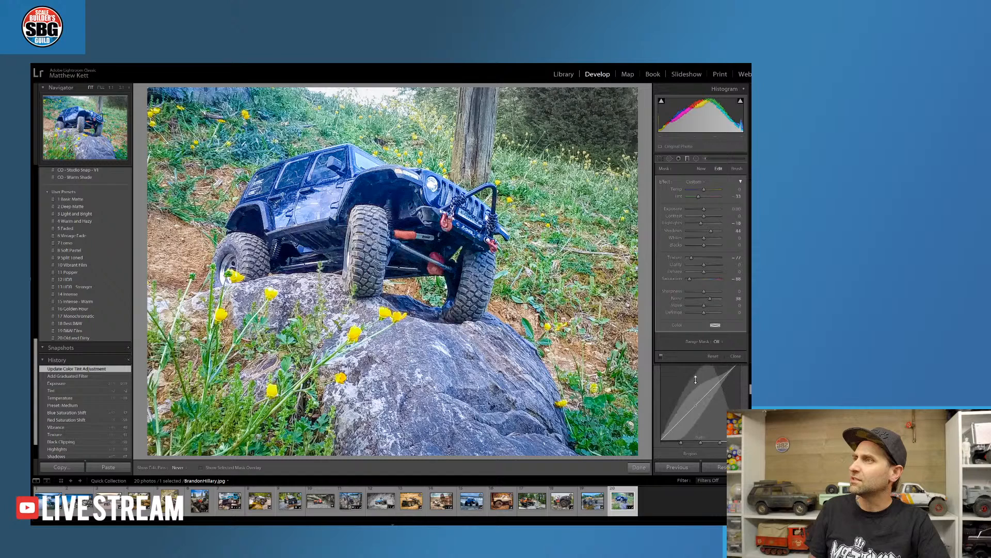
scroll(697, 383, down, 1)
scroll(696, 382, down, 1)
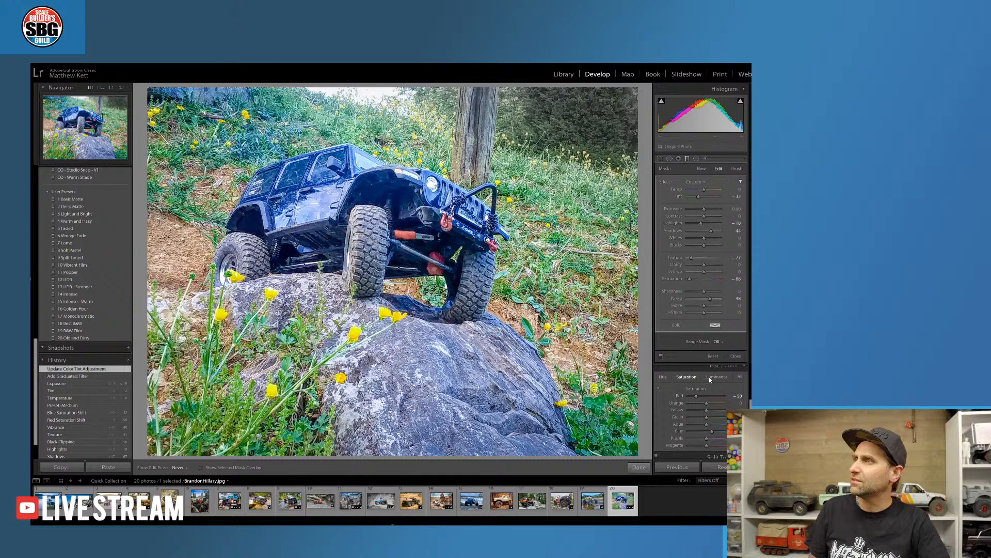
click(666, 377)
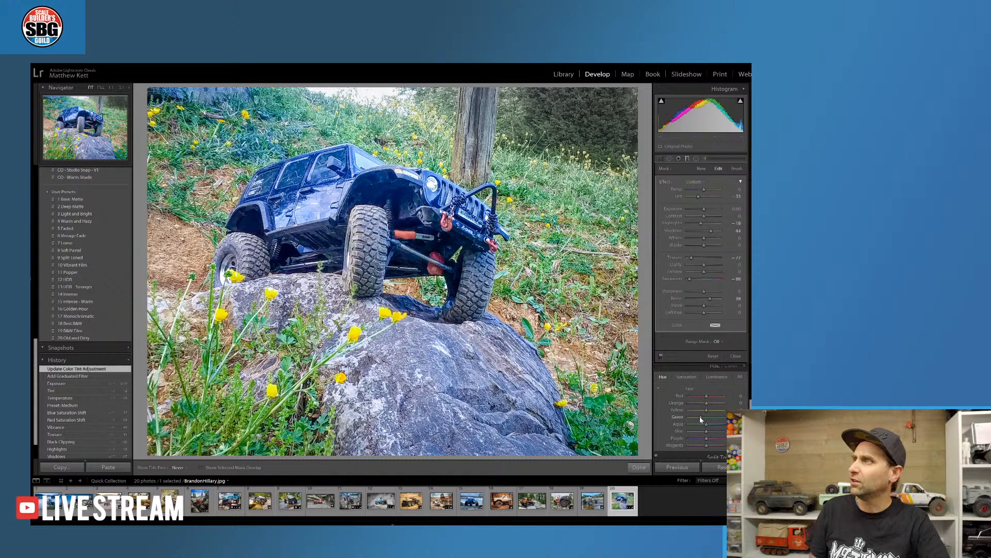
mouse_move(706, 418)
mouse_down()
mouse_move(689, 421)
mouse_move(710, 421)
mouse_move(697, 419)
mouse_up()
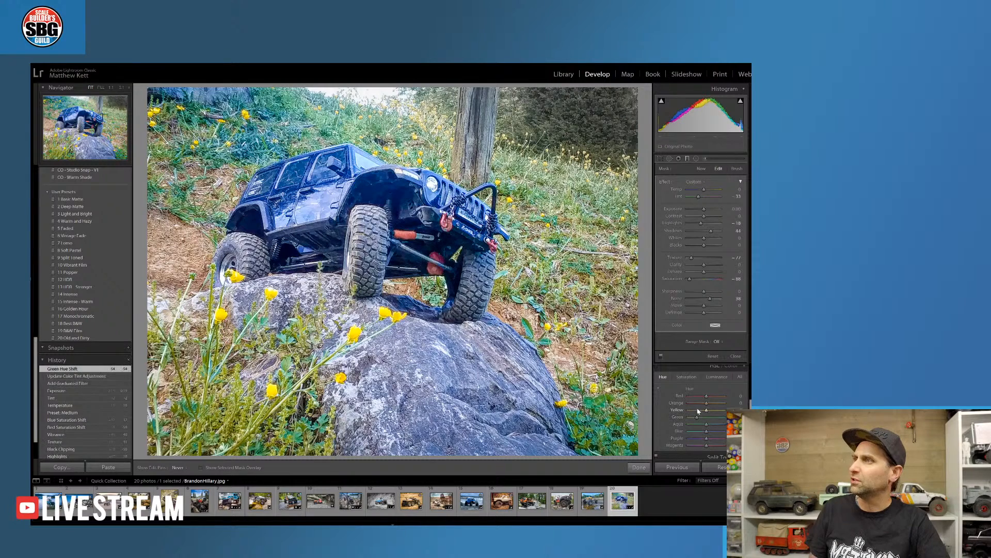
Raise the green, orange and yellow saturation of the Jeep photo, setting orange to +58
click(687, 377)
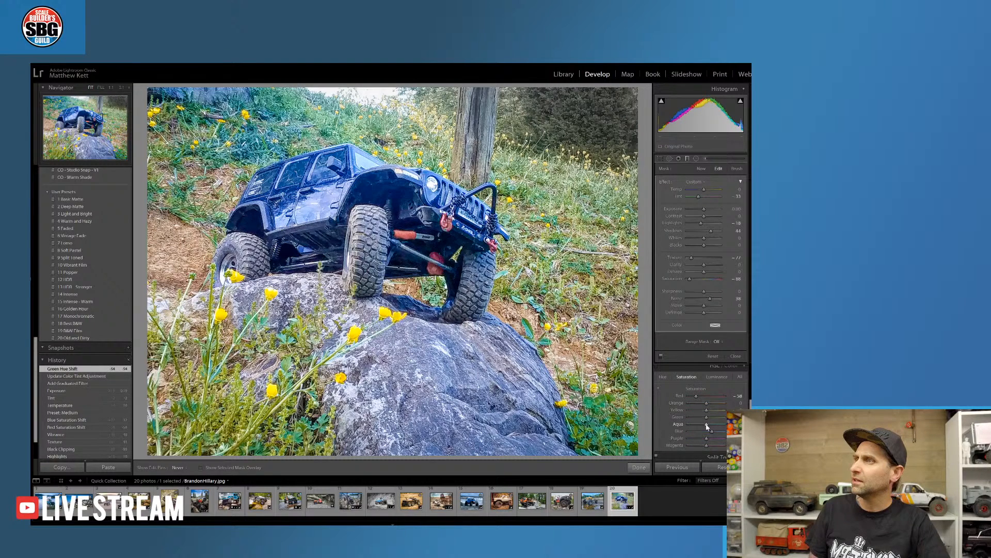
drag(707, 418, 717, 404)
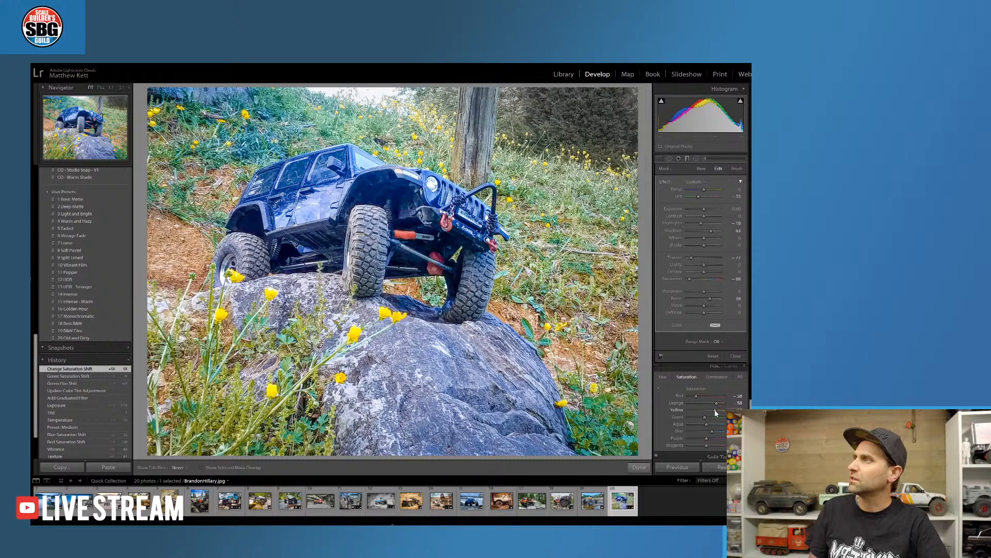
drag(716, 412, 716, 412)
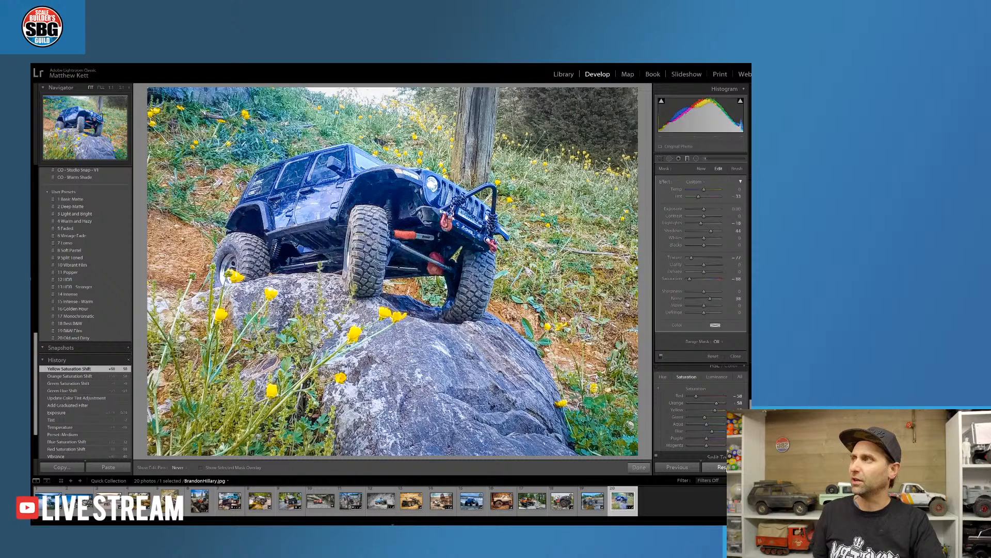
Reset and restore the edits on the rock-climbing Jeep photo and the frozen lake truck photo to compare before and after
click(723, 467)
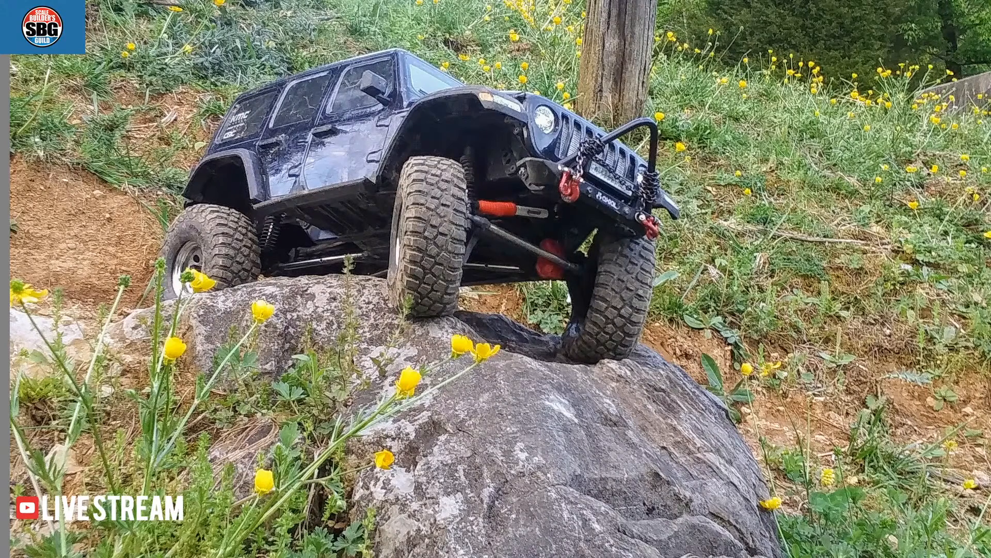
key(ctrl+z)
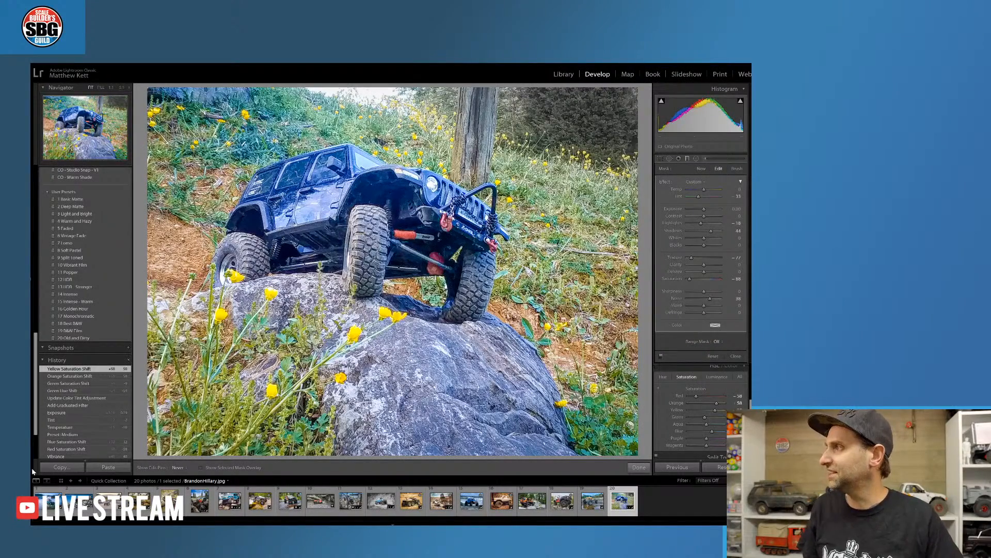
click(48, 500)
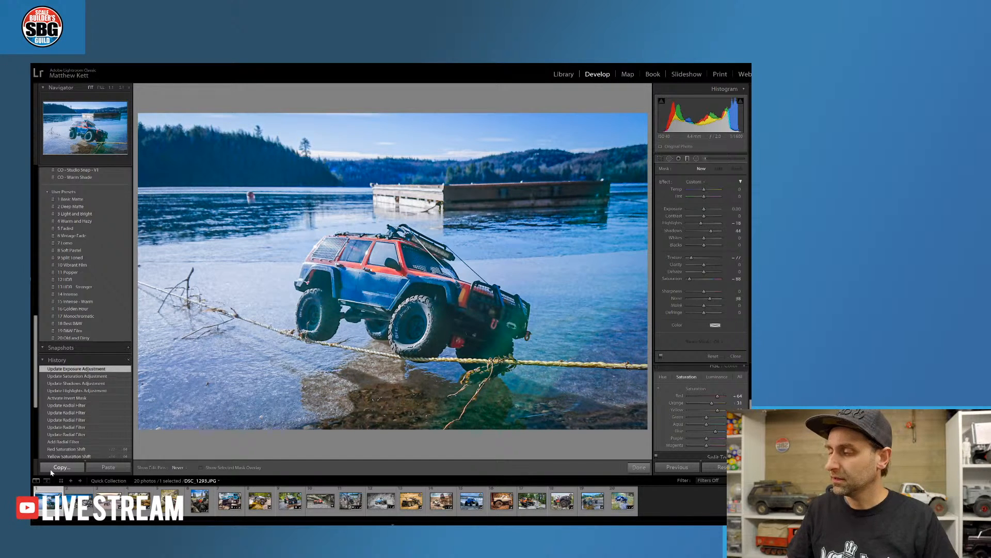
click(718, 468)
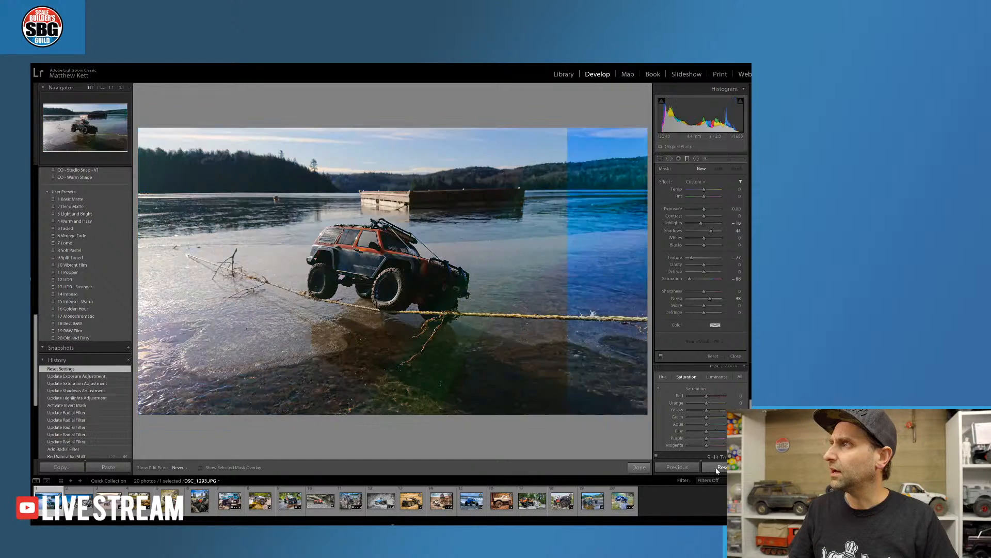
key(ctrl+z)
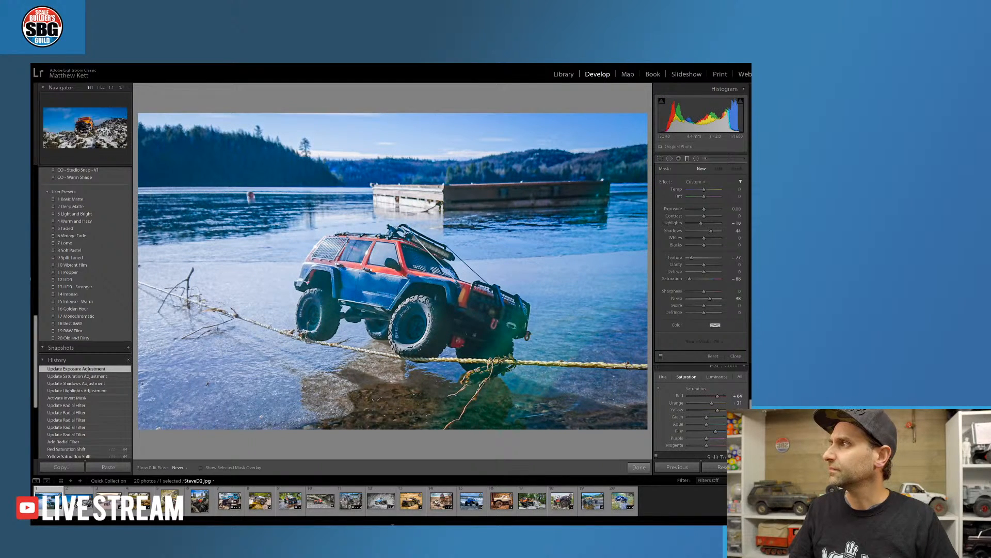
Compare the orange truck on snow and the beach pickup with their originals by resetting each photo and undoing the reset
click(77, 503)
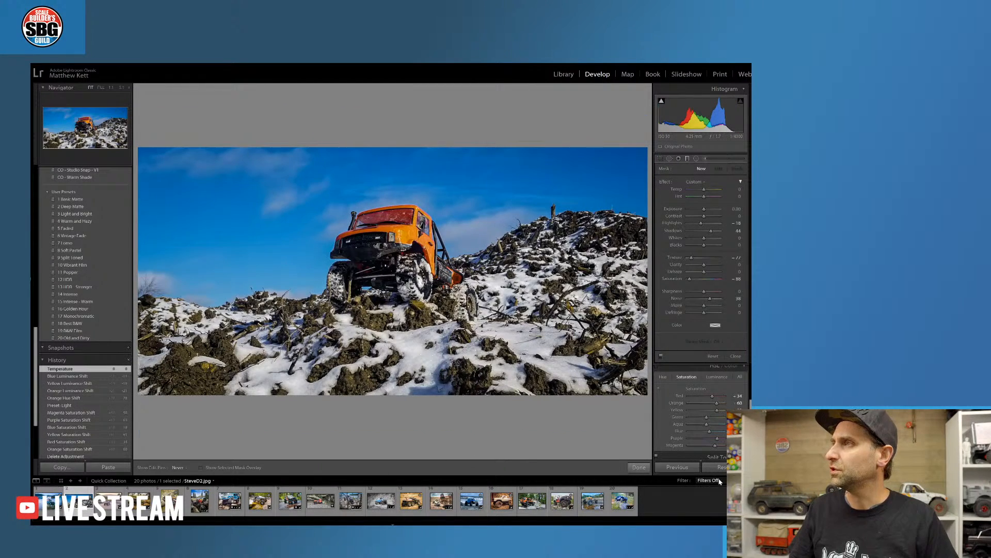
click(721, 467)
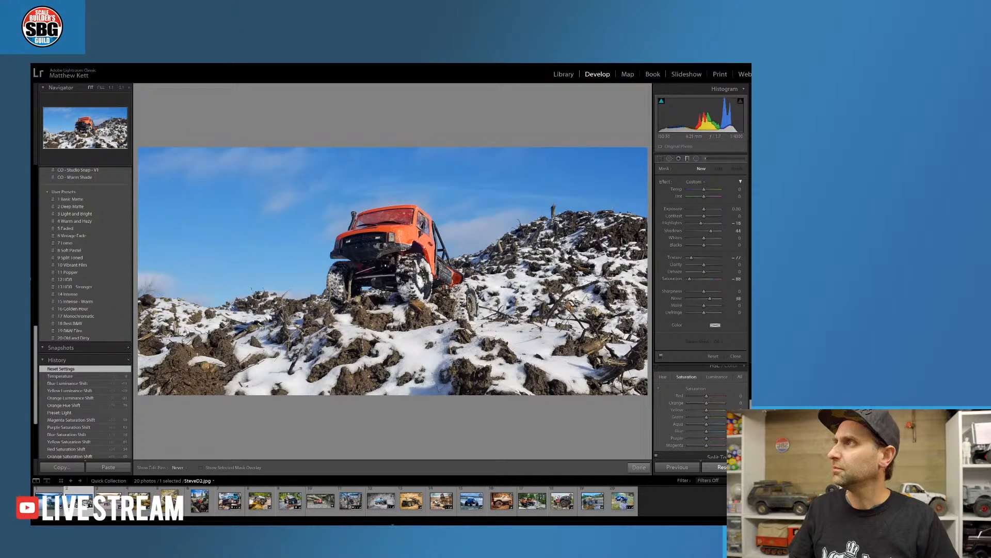
key(ctrl+z)
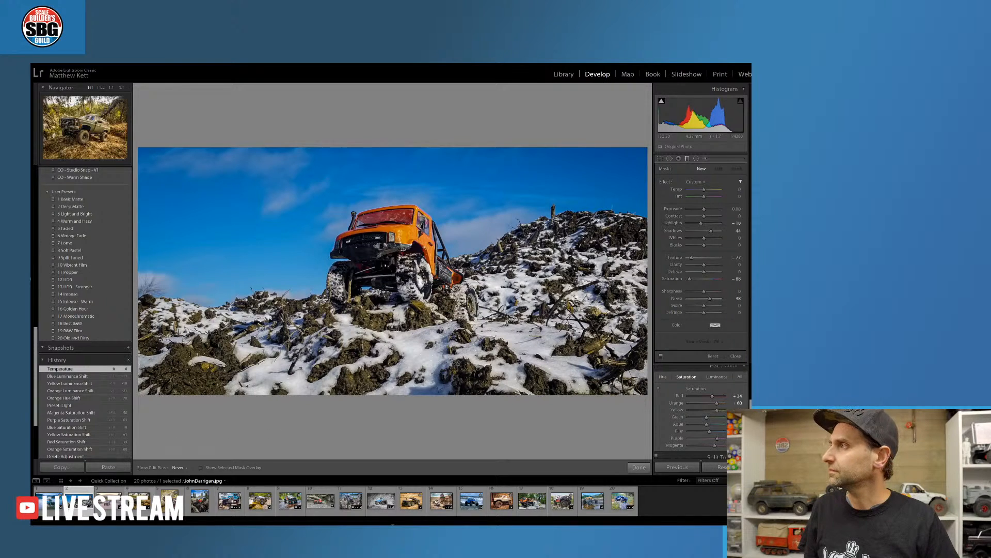
click(108, 502)
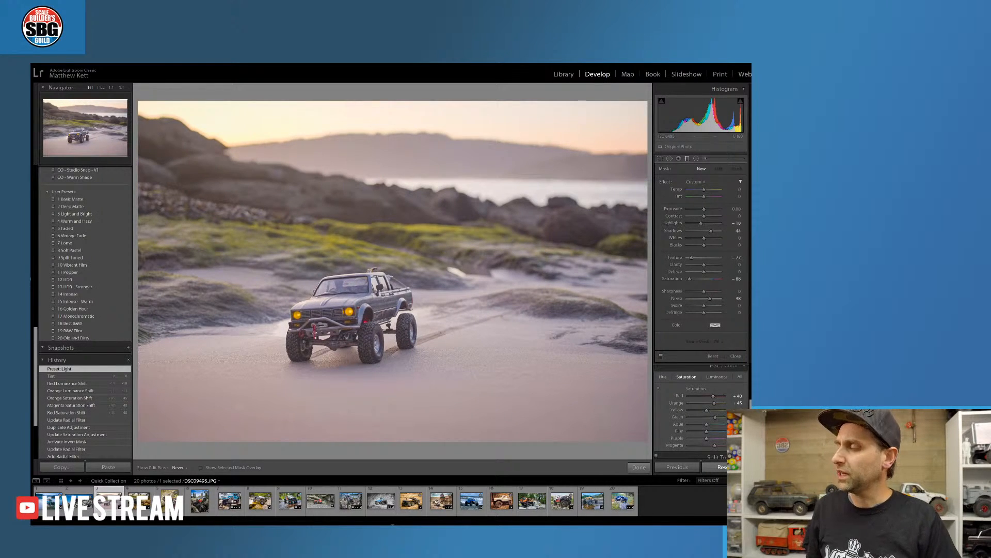
click(722, 467)
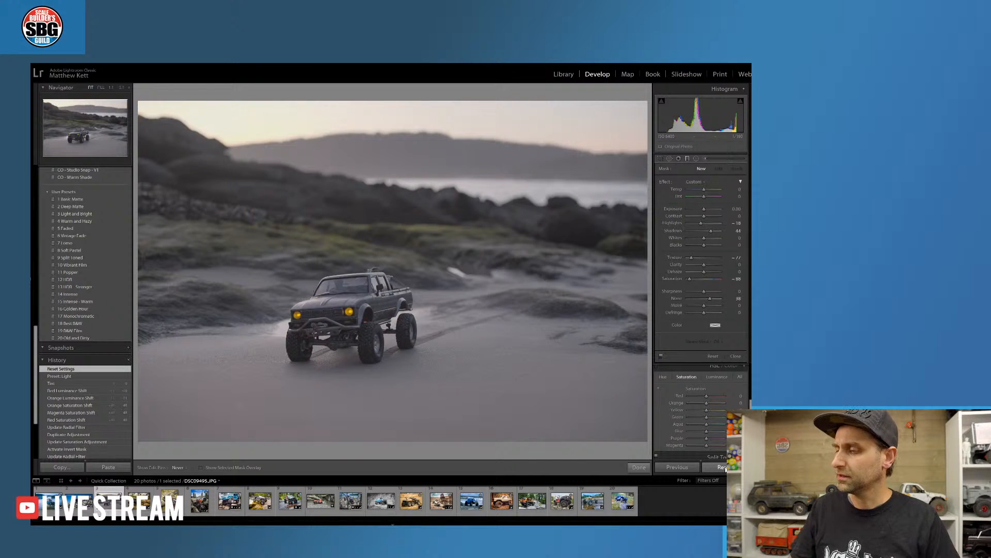
key(ctrl+z)
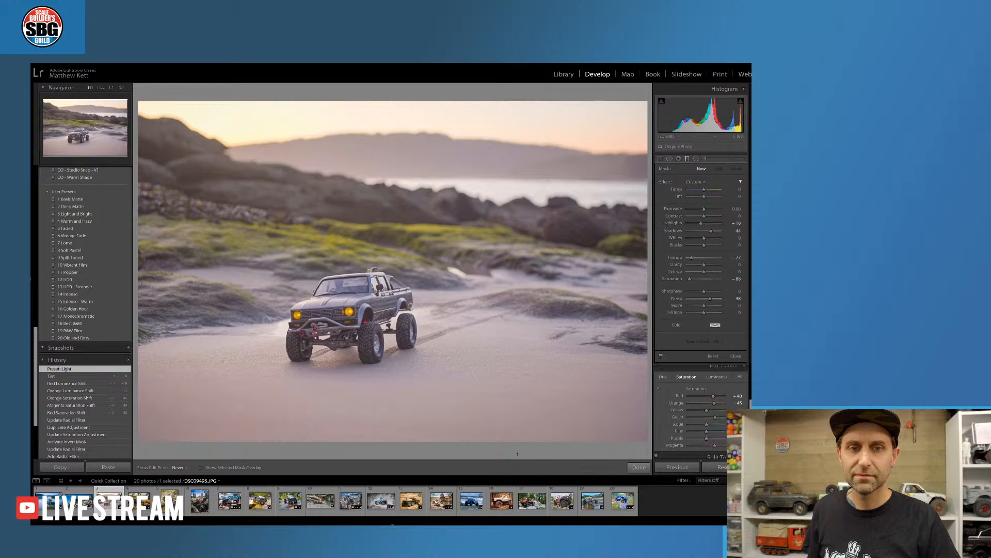
Compare the green military truck and the yellow-orange crawler with their originals, undoing each settings reset
click(140, 500)
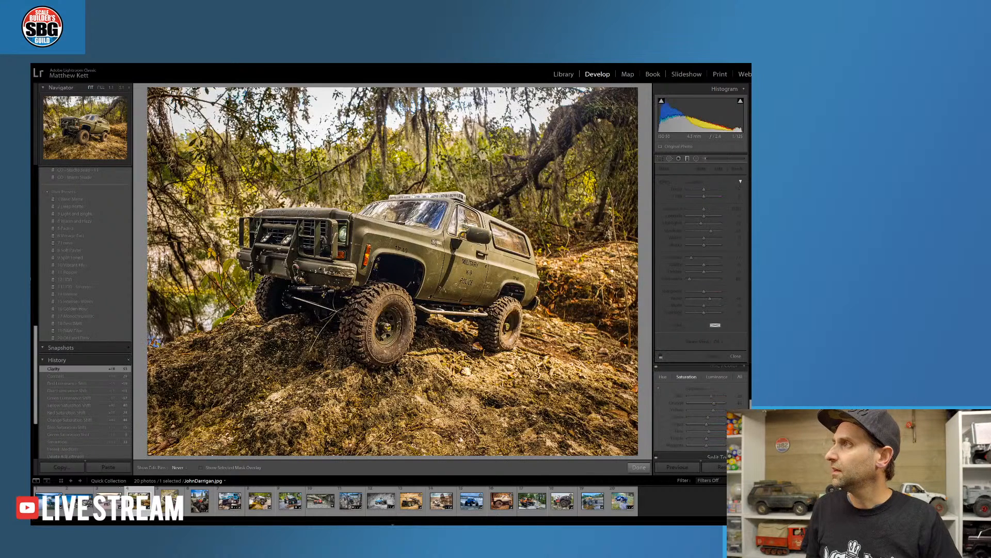
click(722, 467)
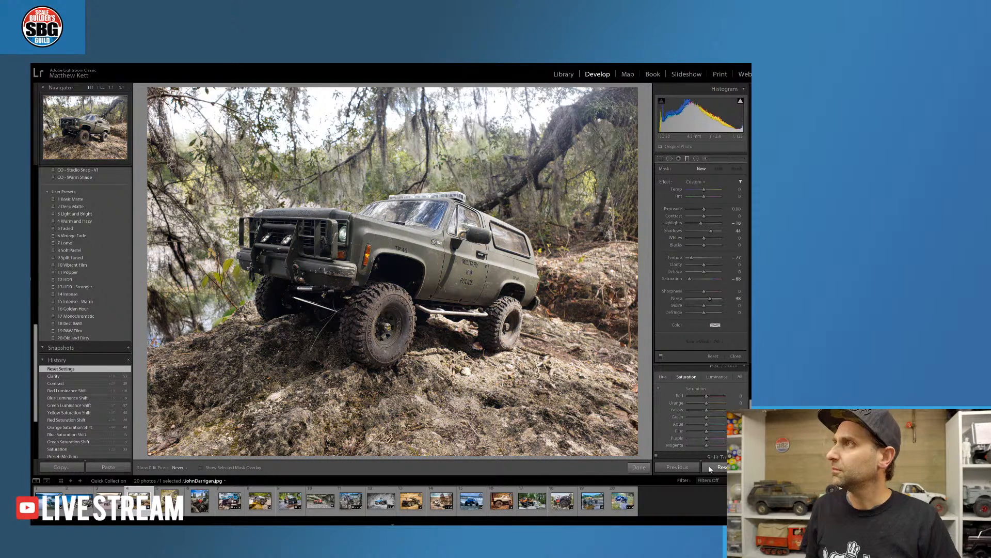
key(ctrl+z)
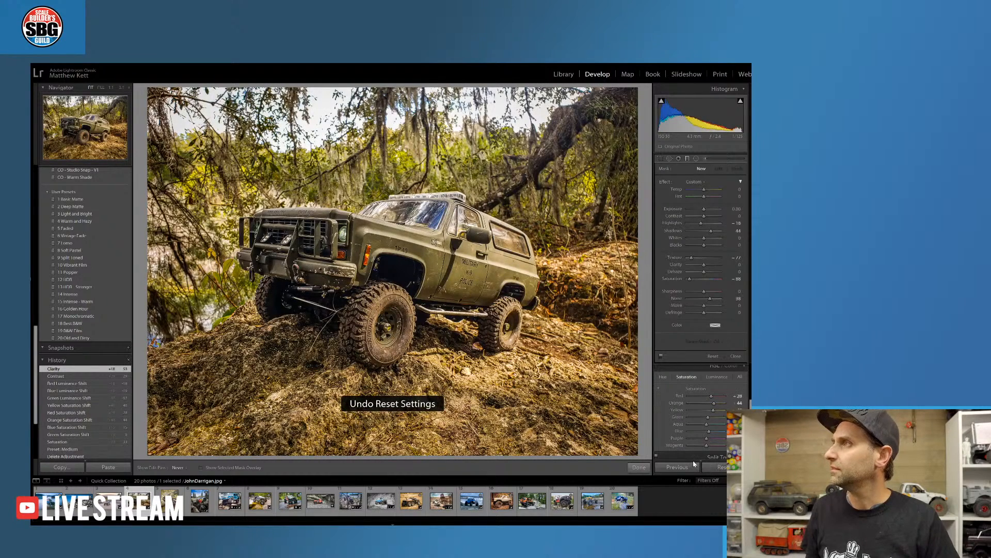
click(170, 500)
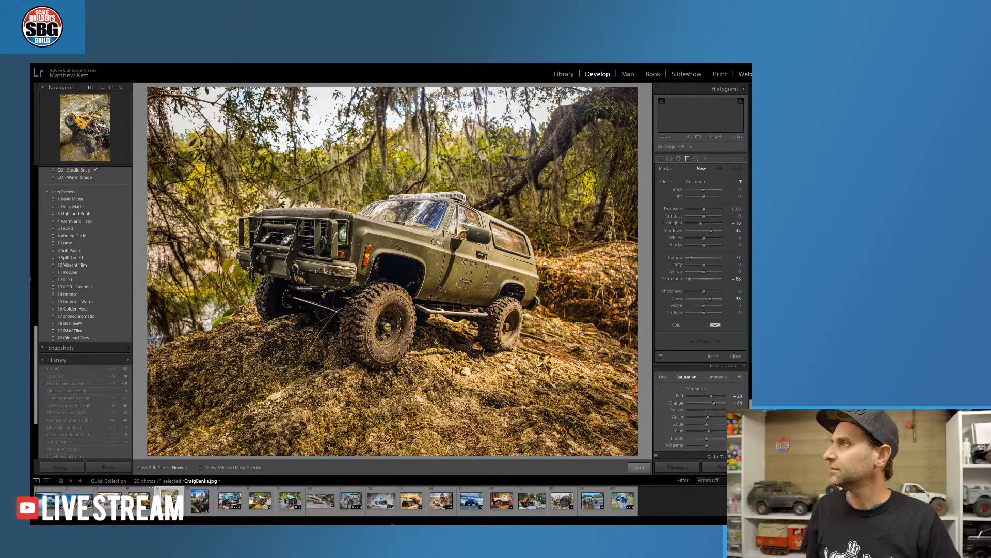
key(ctrl+shift+r)
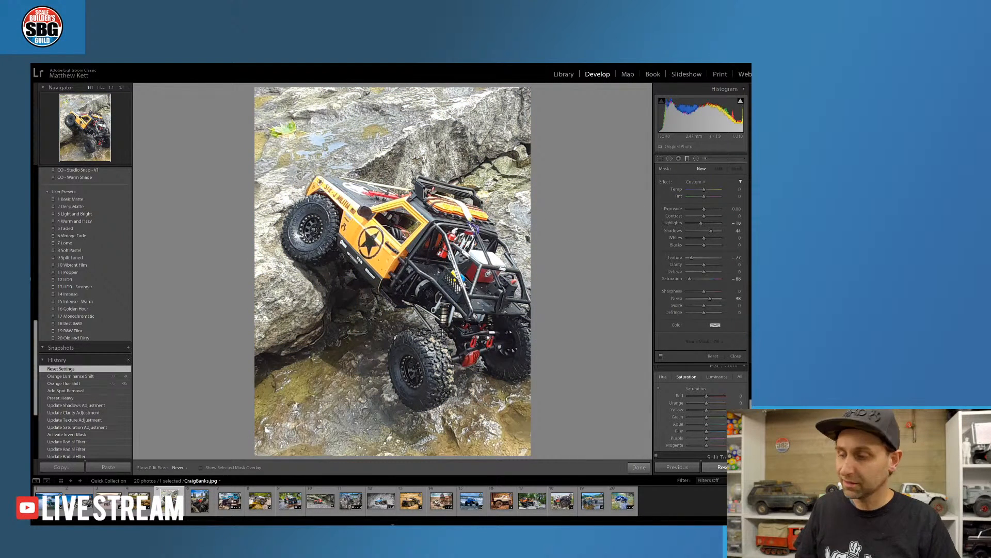
key(ctrl+z)
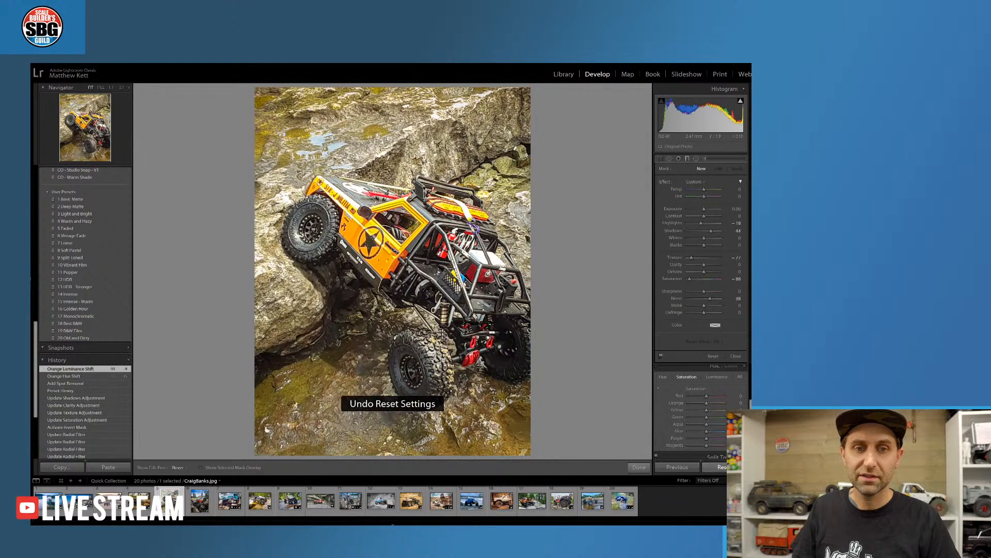
Compare the red and silver crawler and the blue truck on the boulders with their originals, undoing each settings reset
key(Right)
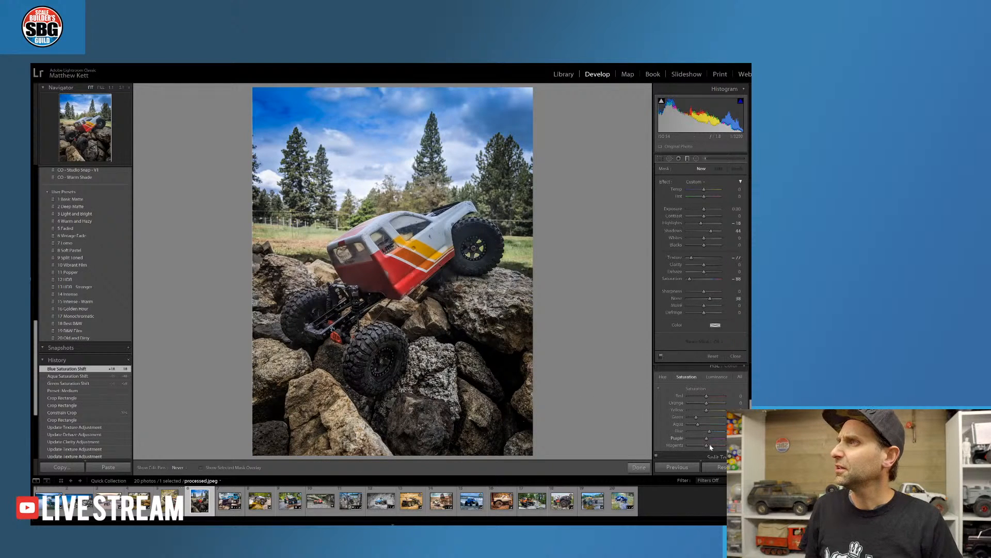
click(718, 467)
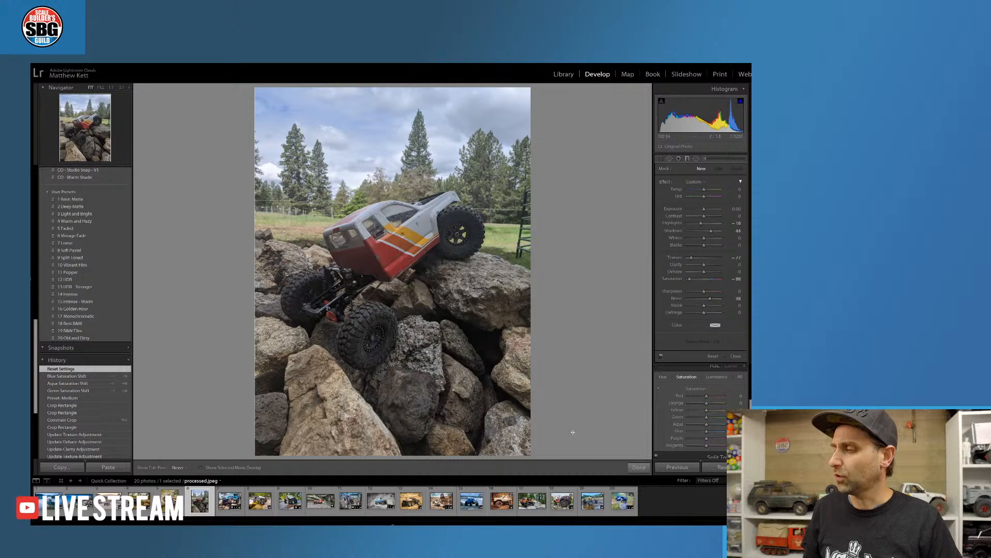
key(ctrl+z)
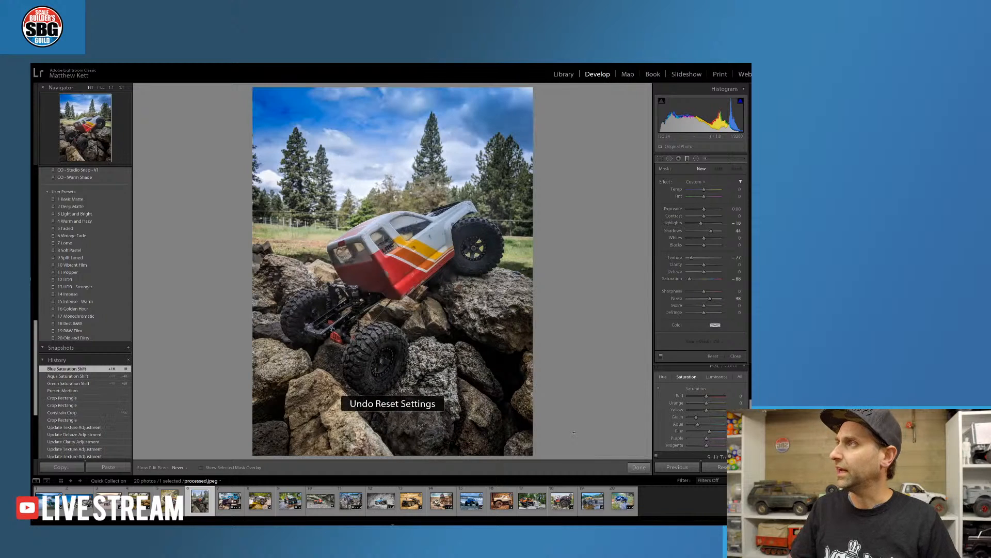
click(228, 501)
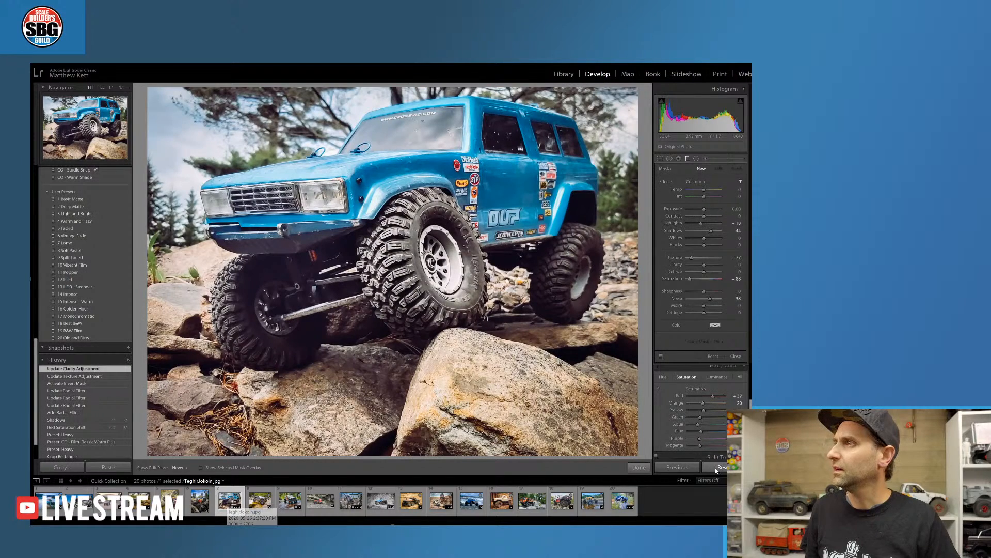
click(717, 467)
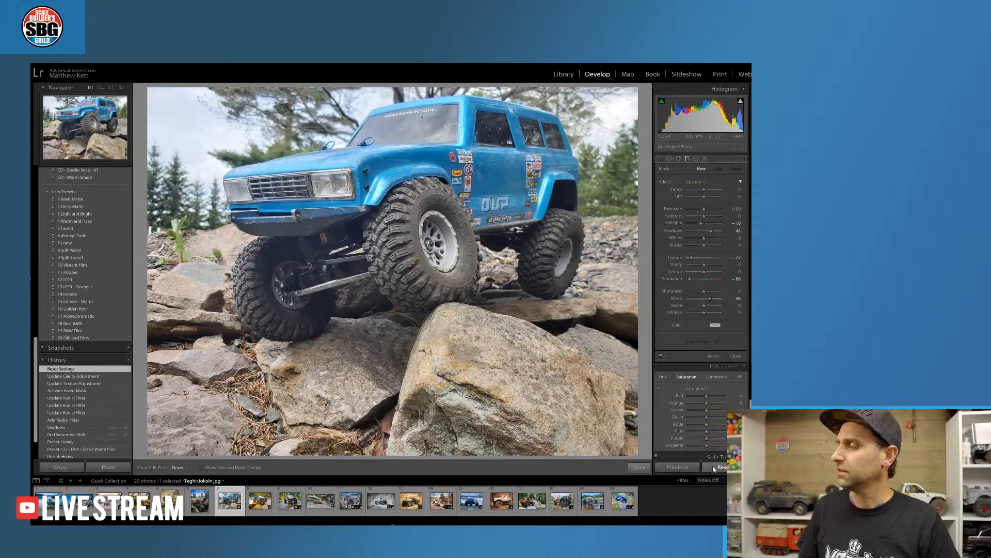
key(ctrl+z)
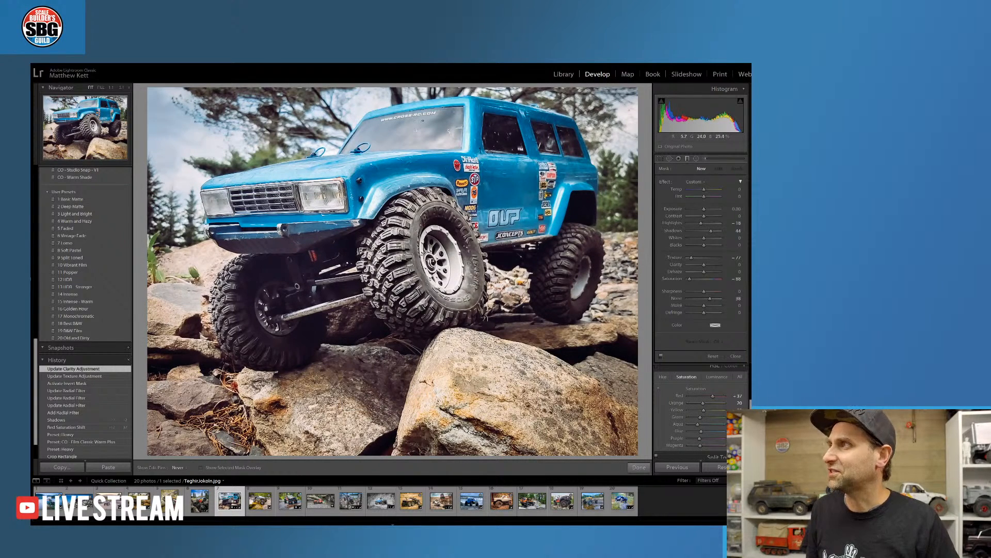
Reset and restore the edits on the grey pickup by the stream and the grey and orange Jeep in the water for comparison
click(262, 507)
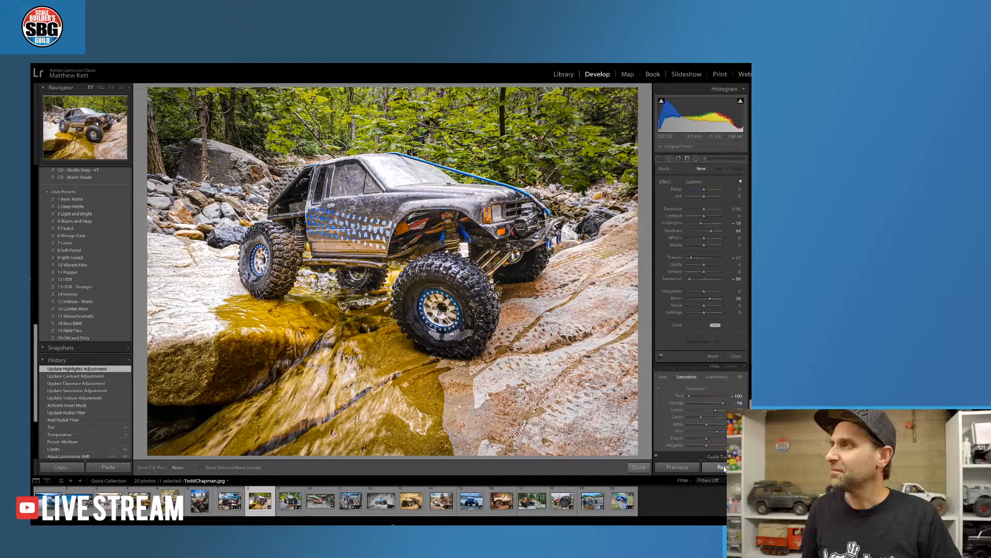
click(723, 468)
key(ctrl+z)
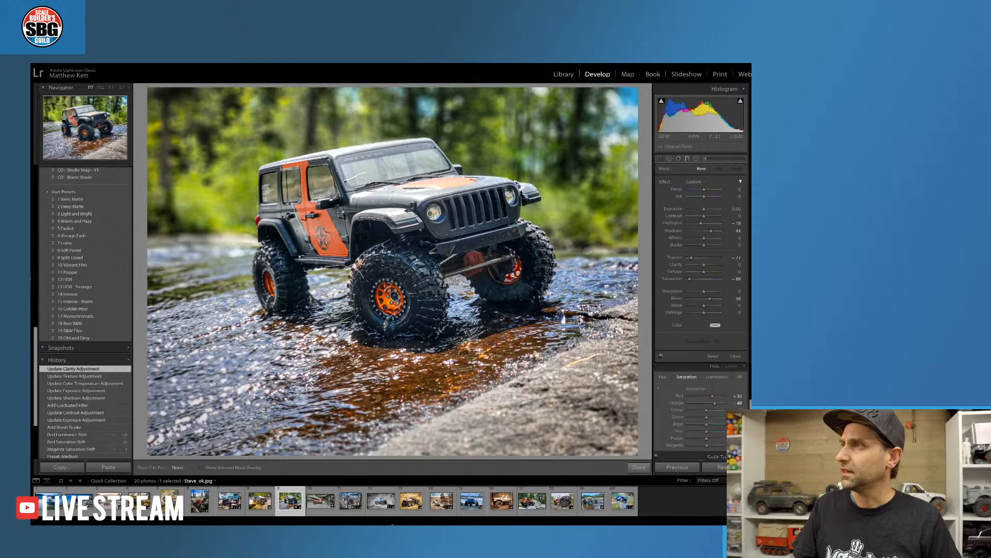
click(722, 467)
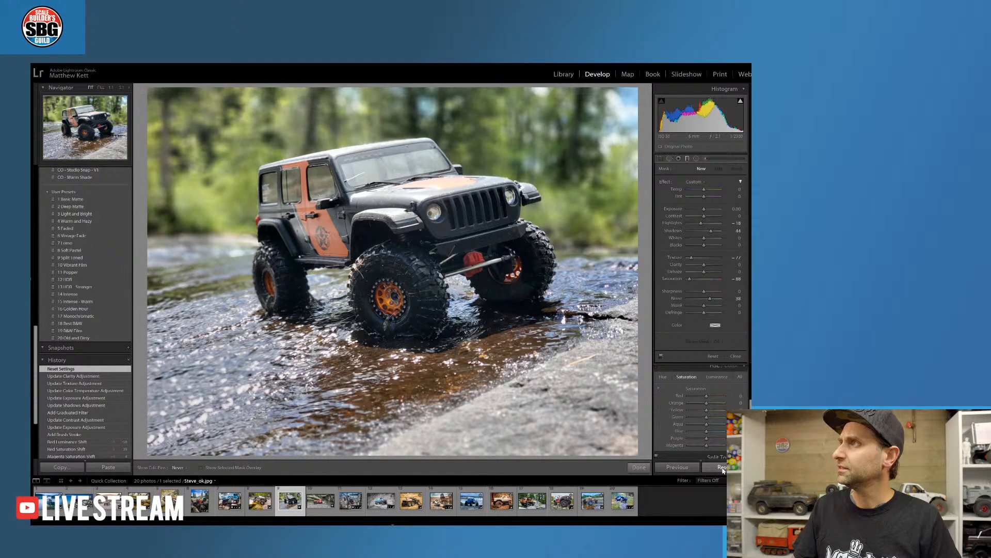
key(ctrl+z)
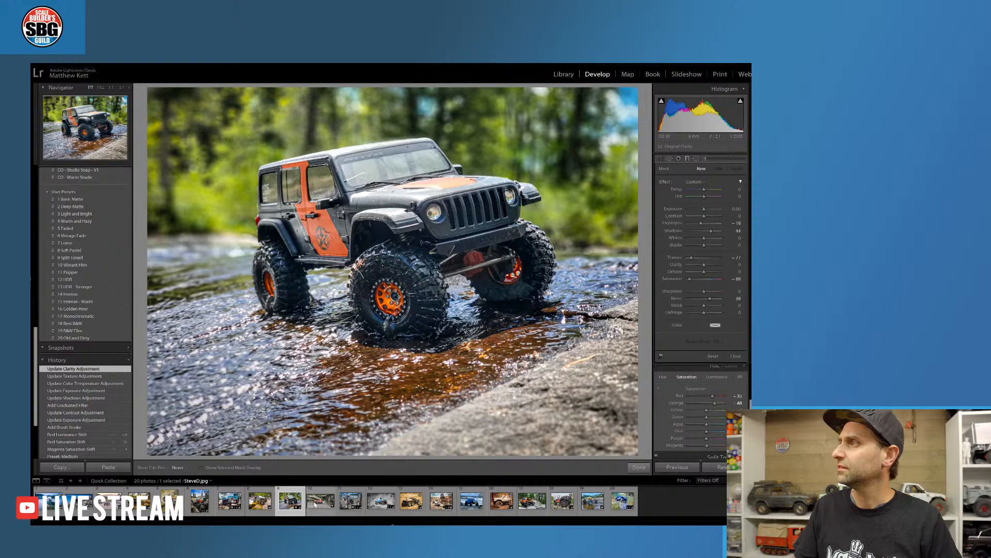
Compare the purple crawler behind the branches and the blue pickup on the hillside with their originals, undoing each settings reset
click(317, 504)
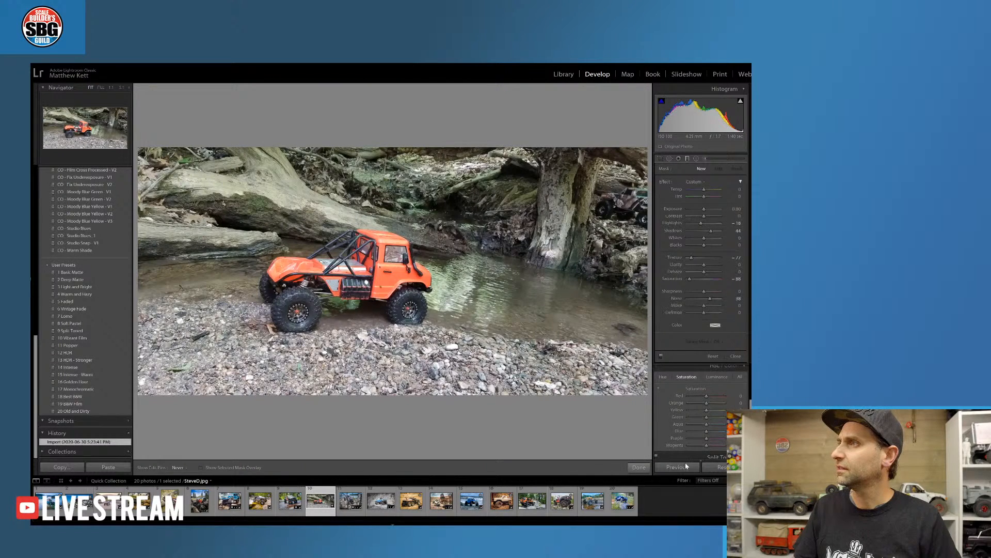
click(349, 505)
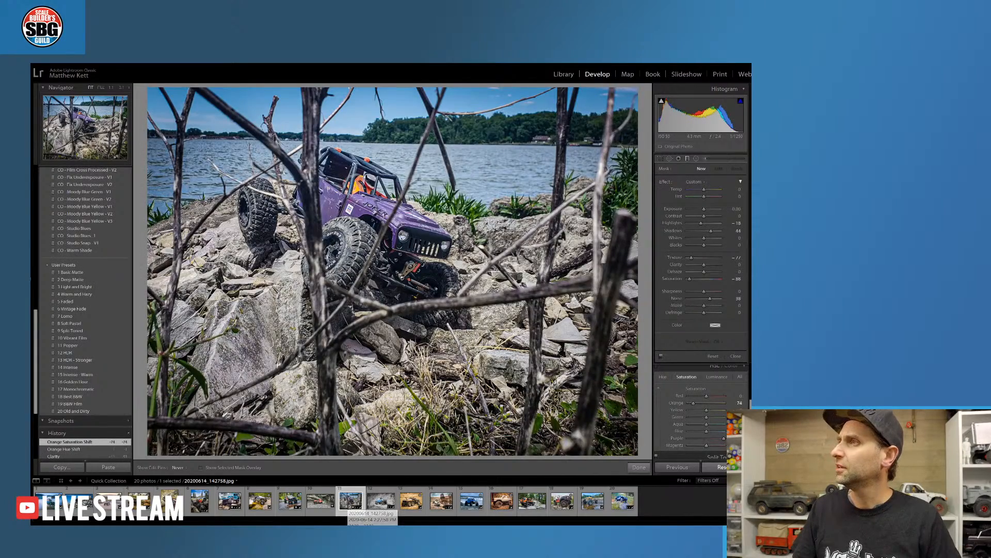
key(ctrl+shift+r)
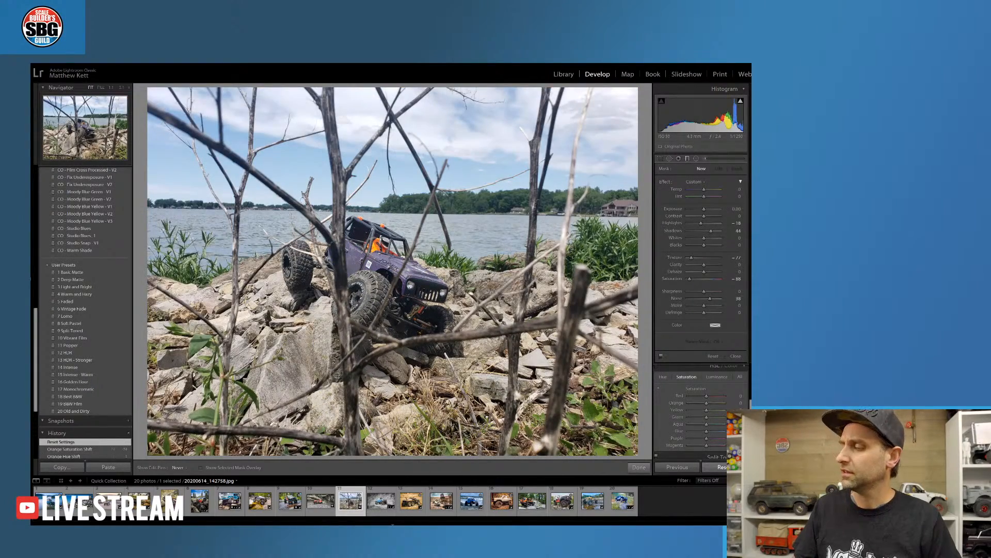
key(ctrl+z)
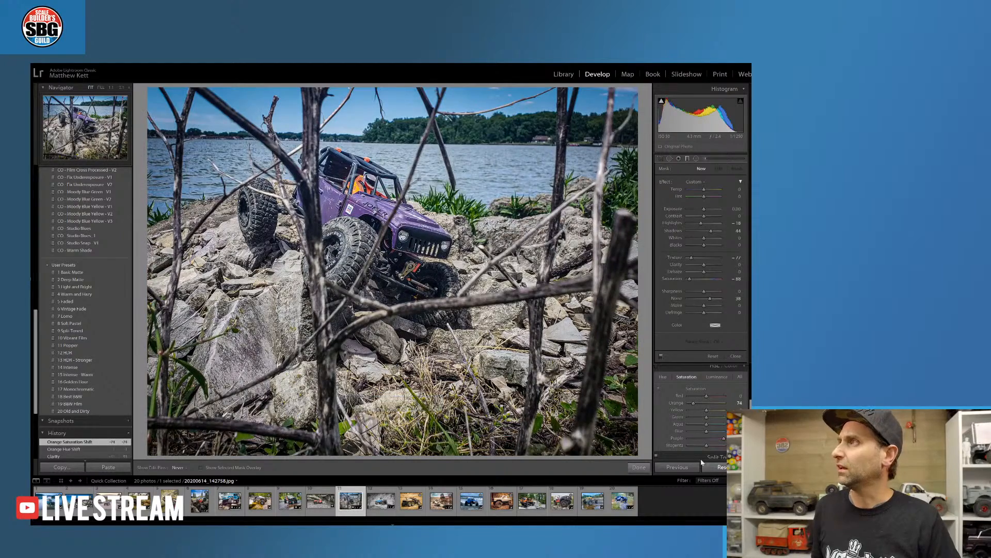
click(380, 502)
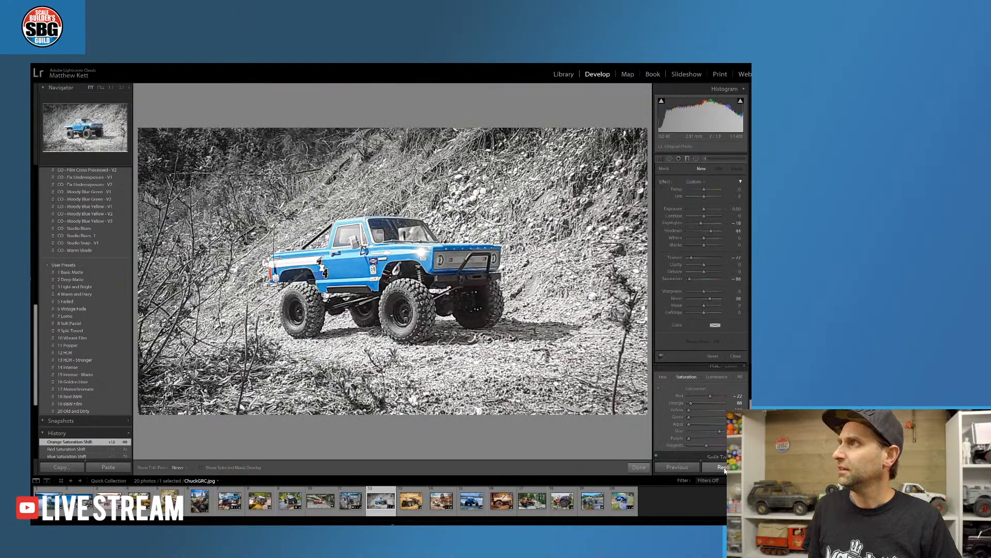
click(724, 468)
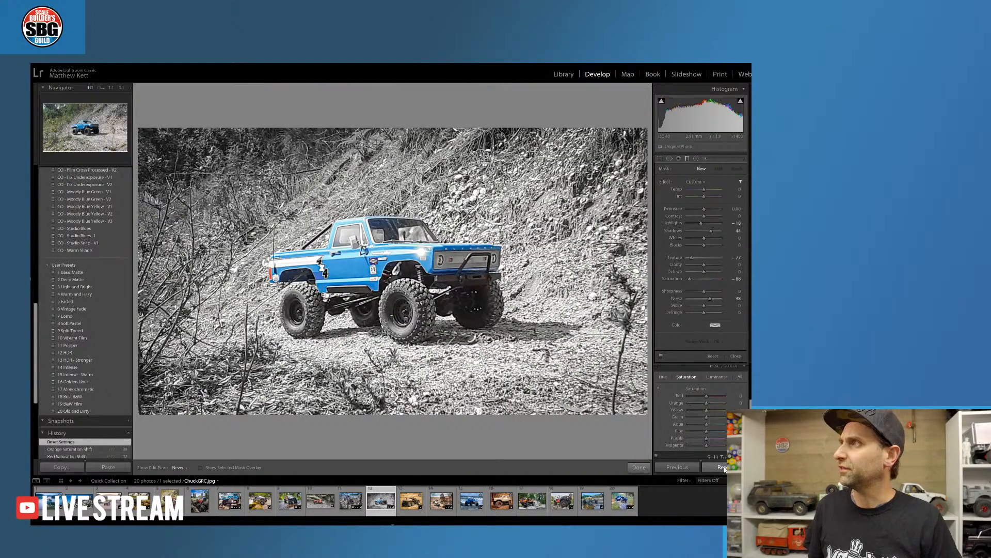
key(ctrl+z)
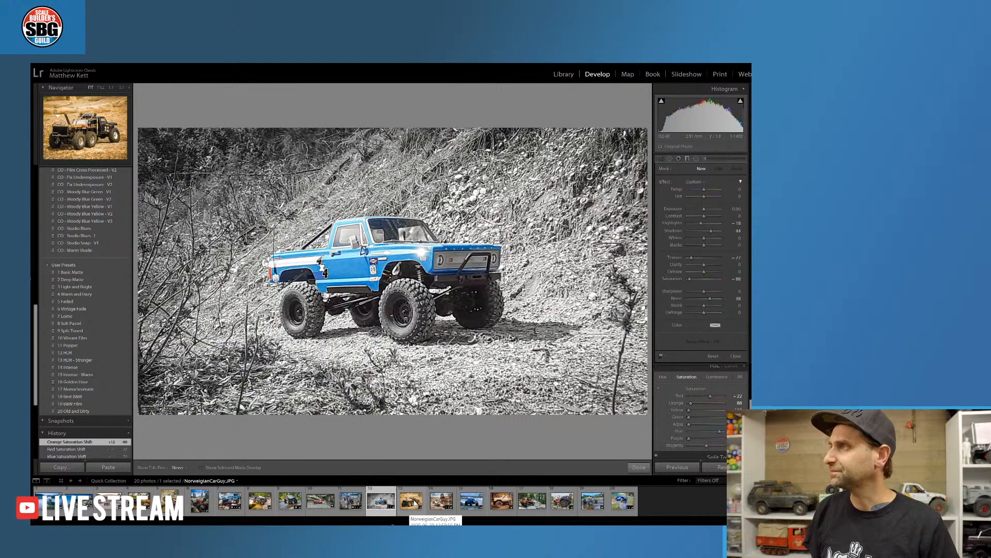
Compare the black six-wheeled truck and the three trucks on the rocky slope with their originals, undoing each settings reset
click(416, 504)
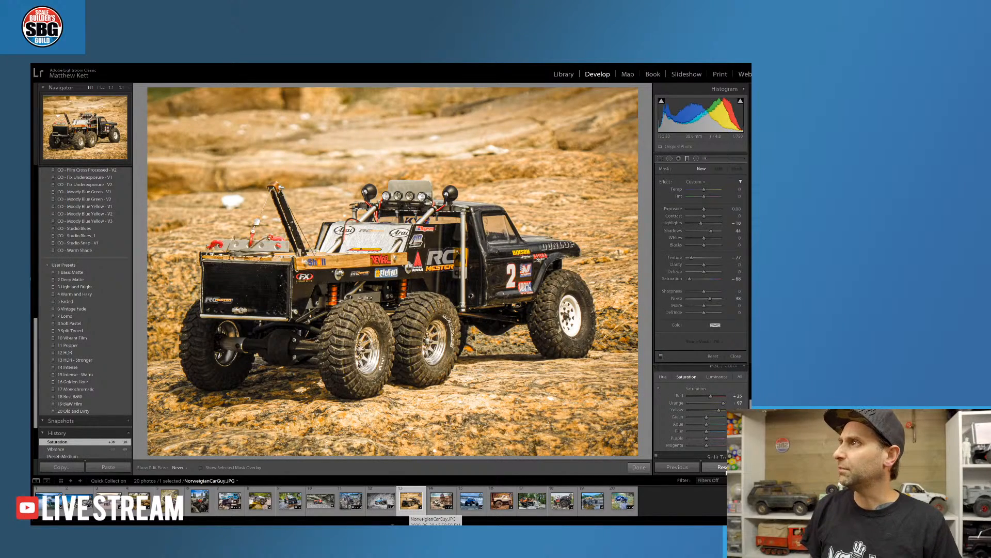
click(723, 467)
key(ctrl+z)
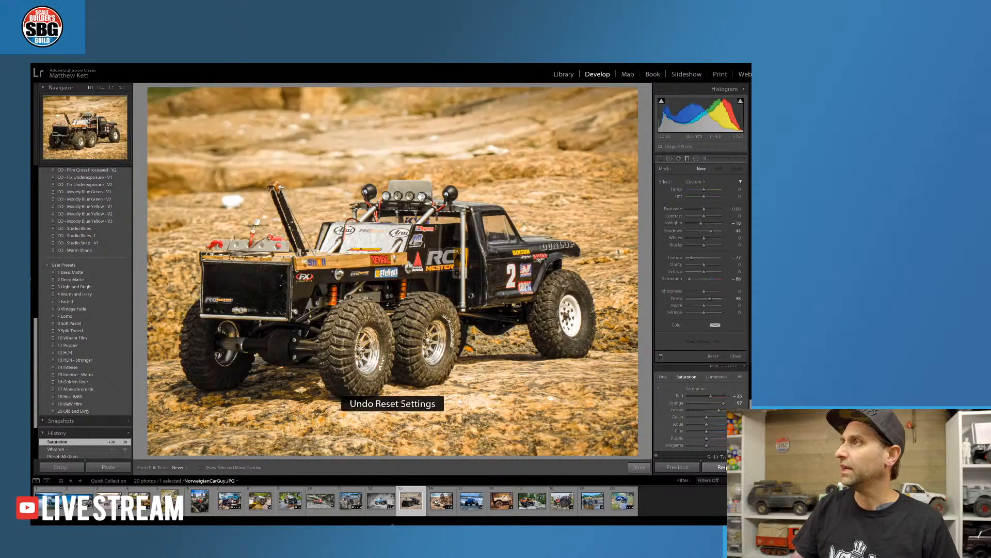
click(442, 501)
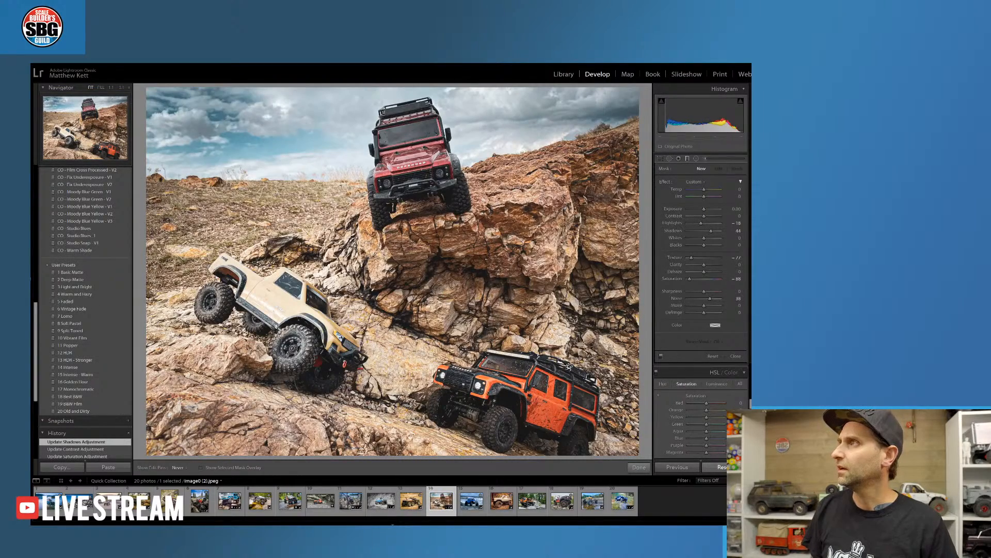
key(ctrl+shift+r)
key(ctrl+z)
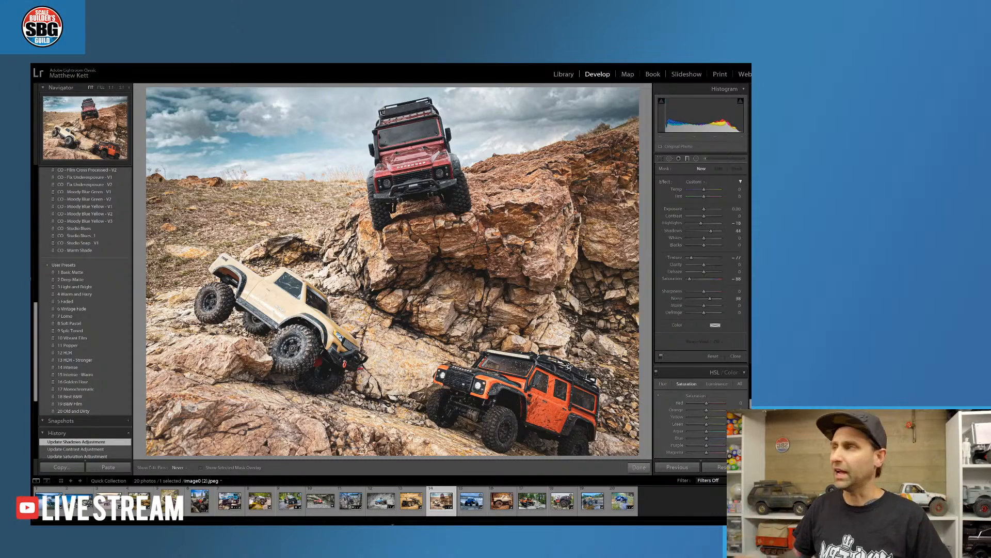
Reset and restore the edits on the blue Jeep by the surf and the pickup by the wooden fence for comparison
click(475, 505)
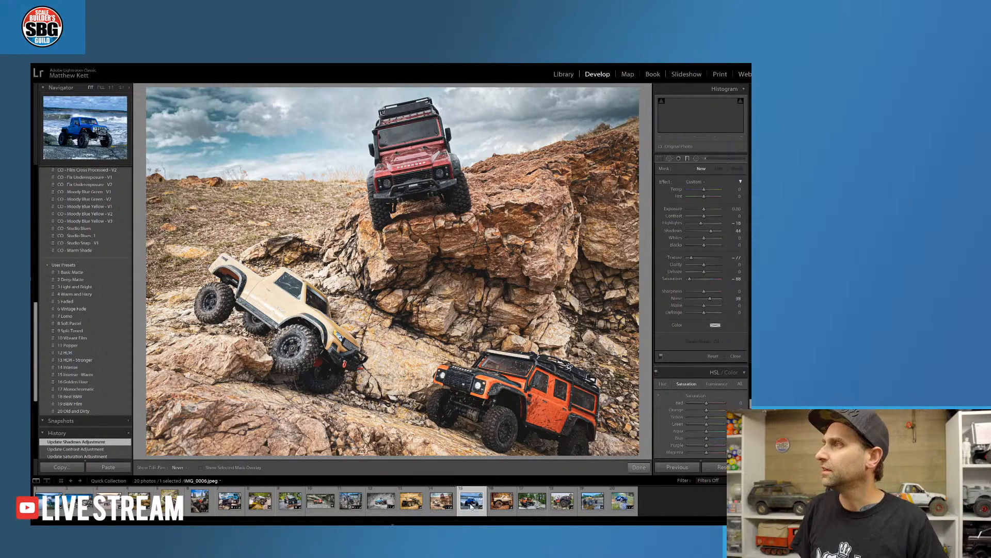
key(ctrl+z)
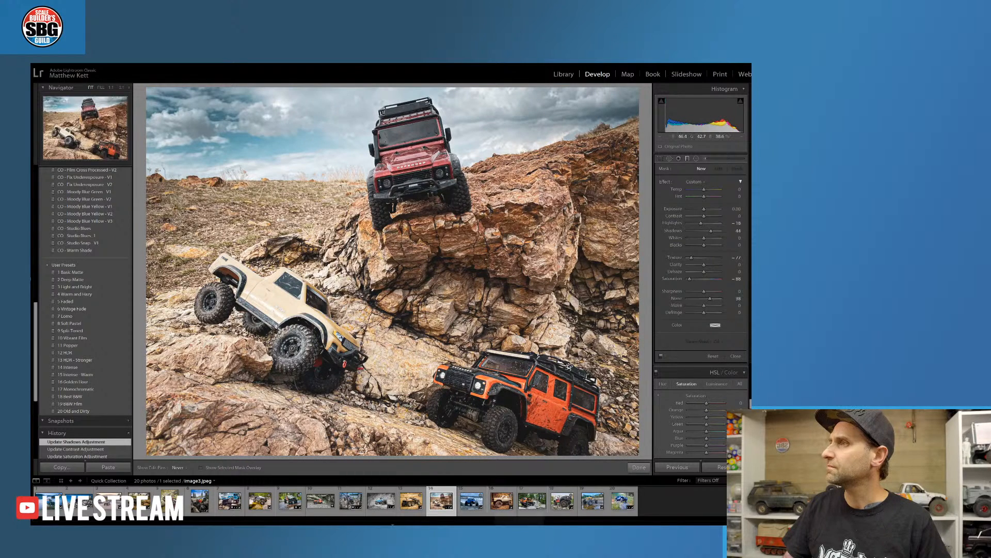
click(471, 500)
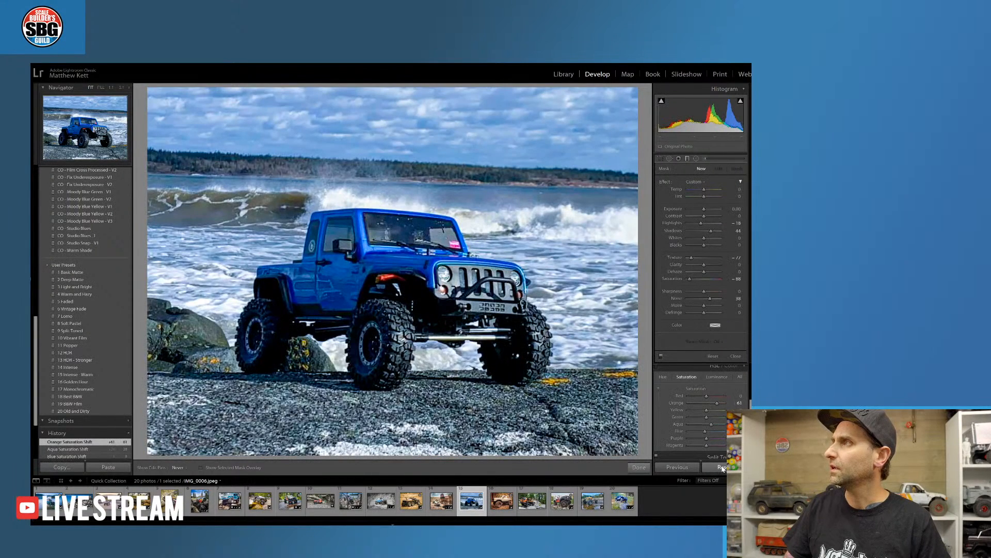
click(722, 467)
key(ctrl+z)
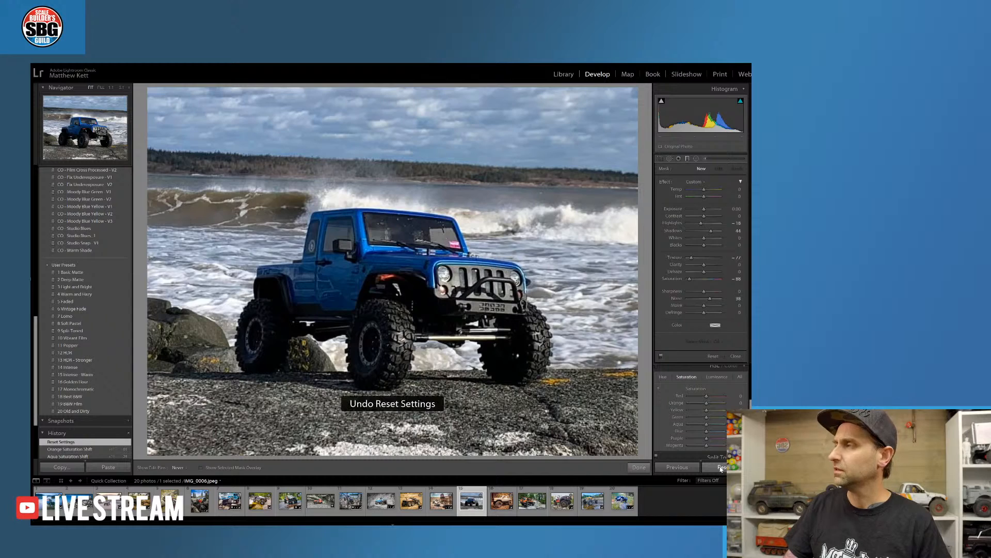
click(501, 500)
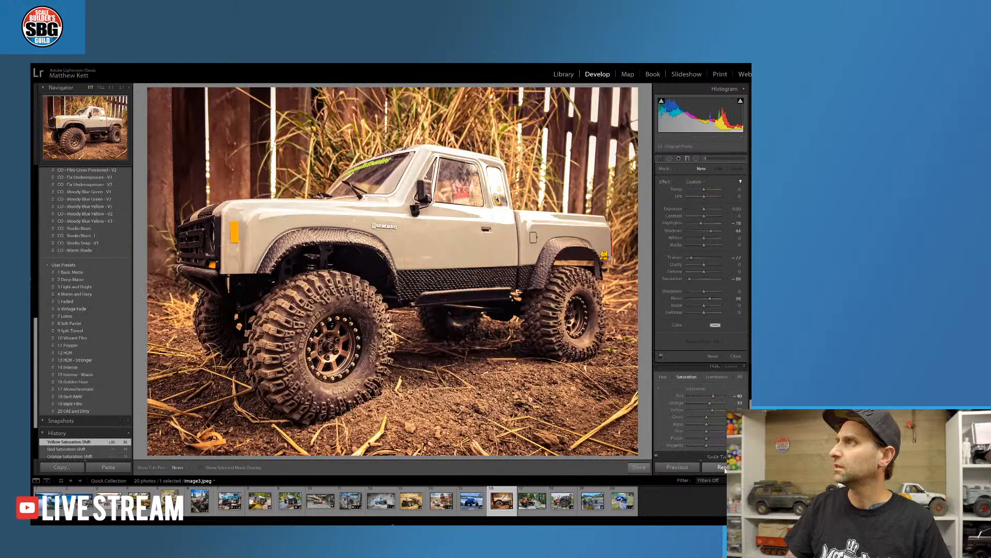
click(723, 468)
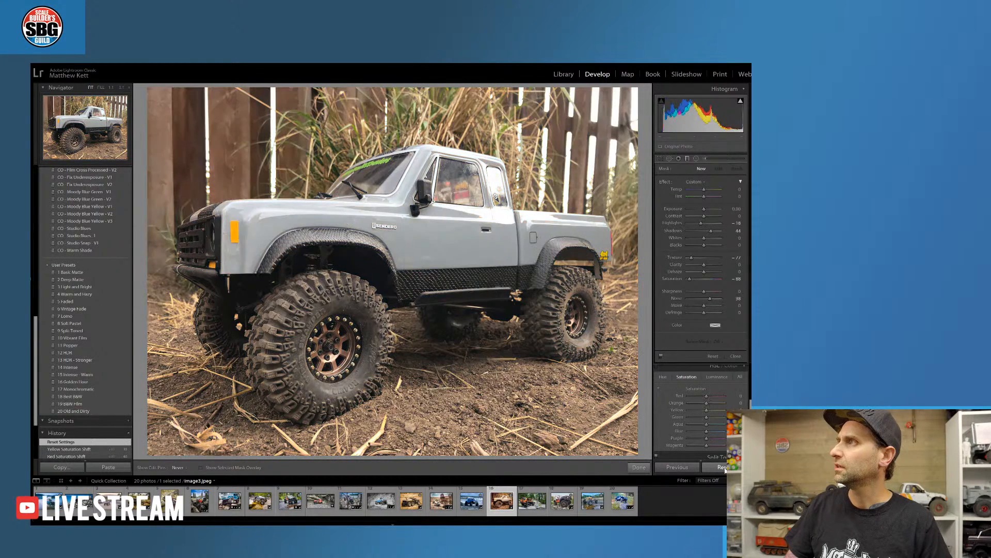
key(ctrl+z)
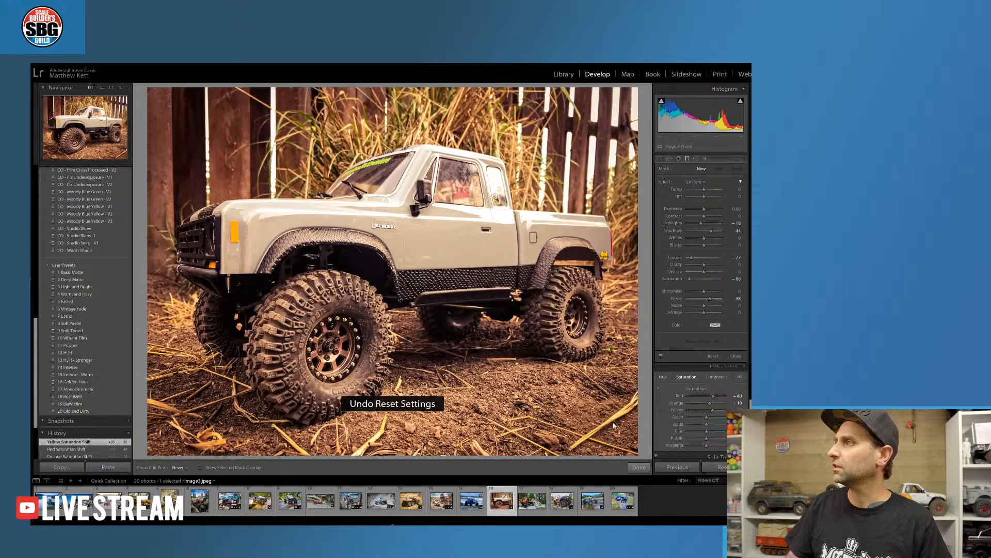
Compare the red and white truck on the stones and the blue Jeep on the boulder with their originals, undoing each reset
click(575, 499)
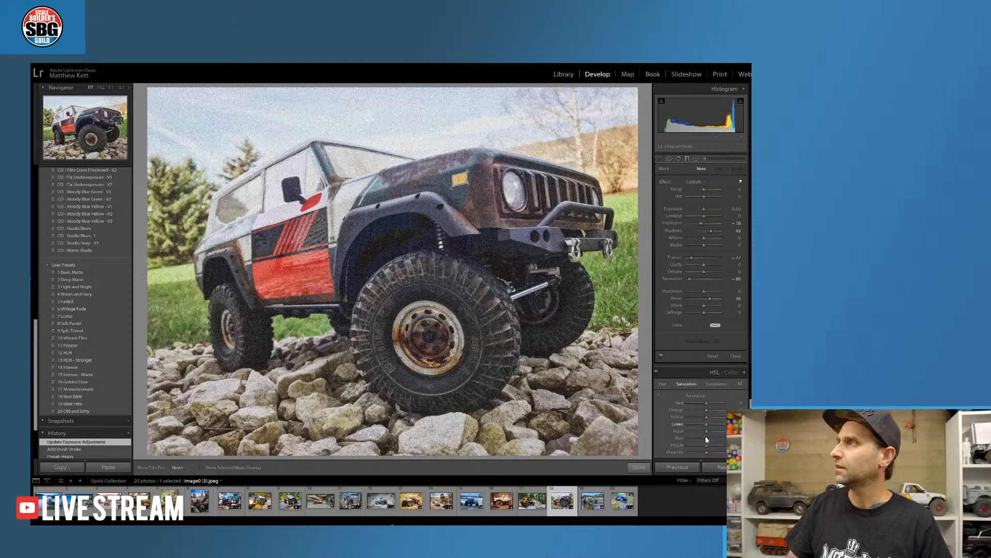
click(723, 468)
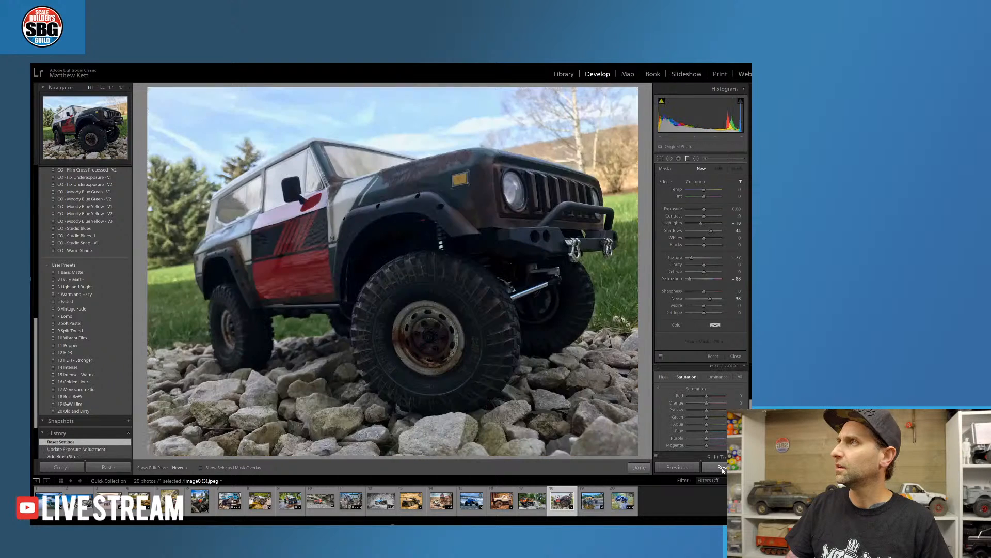
key(ctrl+z)
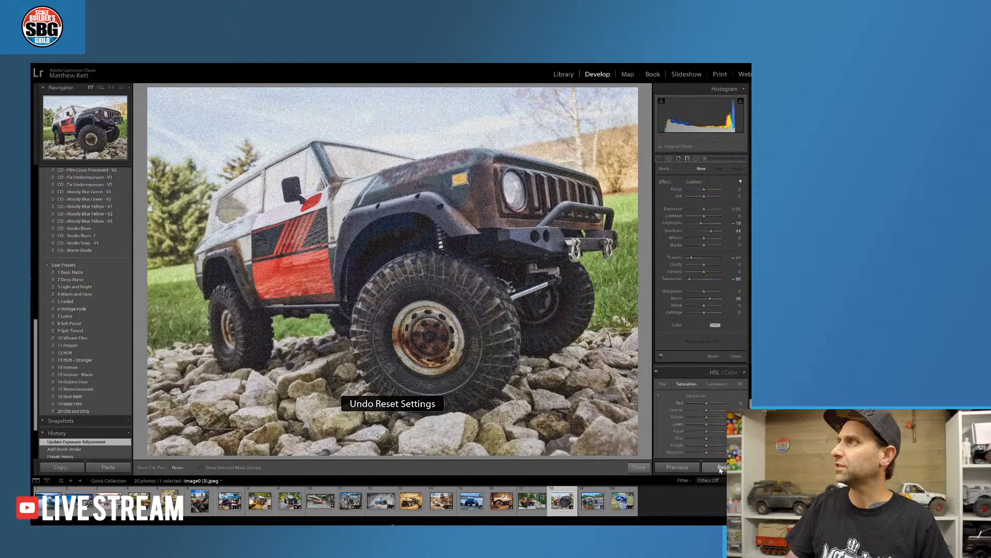
click(616, 506)
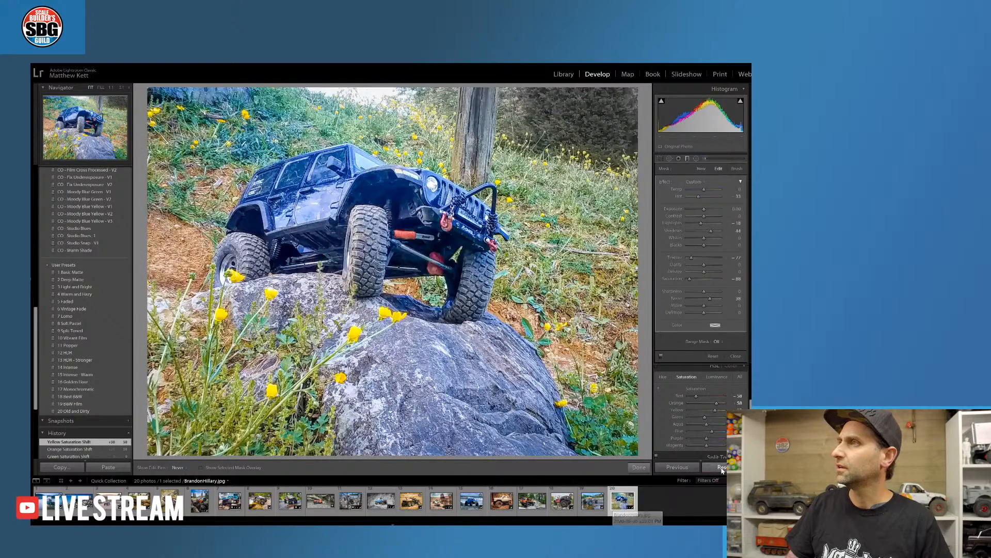
click(723, 467)
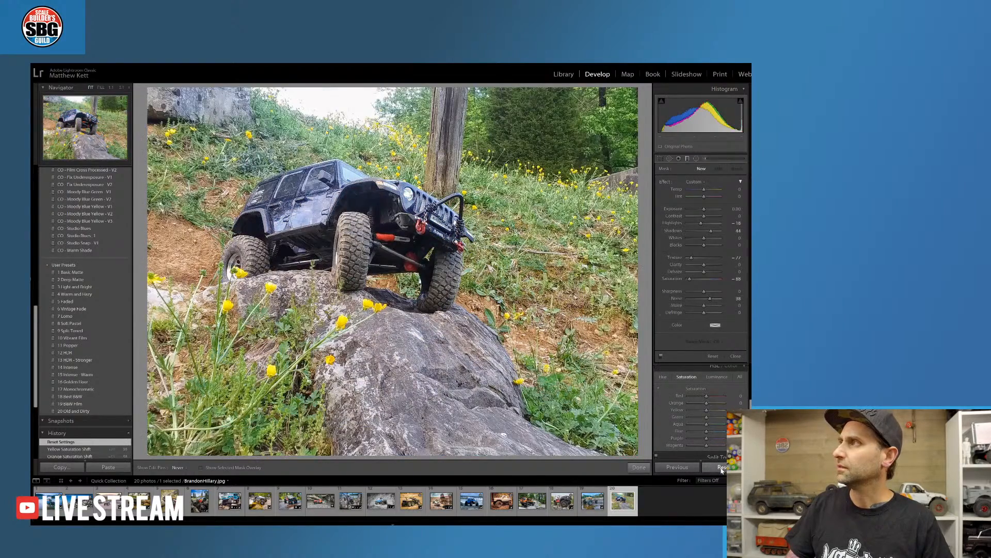
key(ctrl+z)
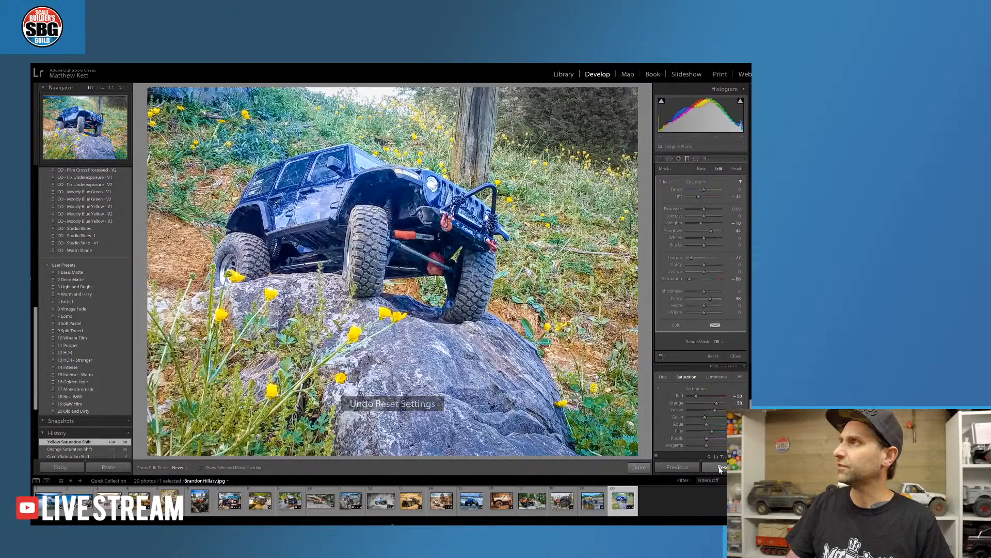
Compare the rusty yellow truck by the puddle with its original by resetting the photo and undoing the reset
key(Left)
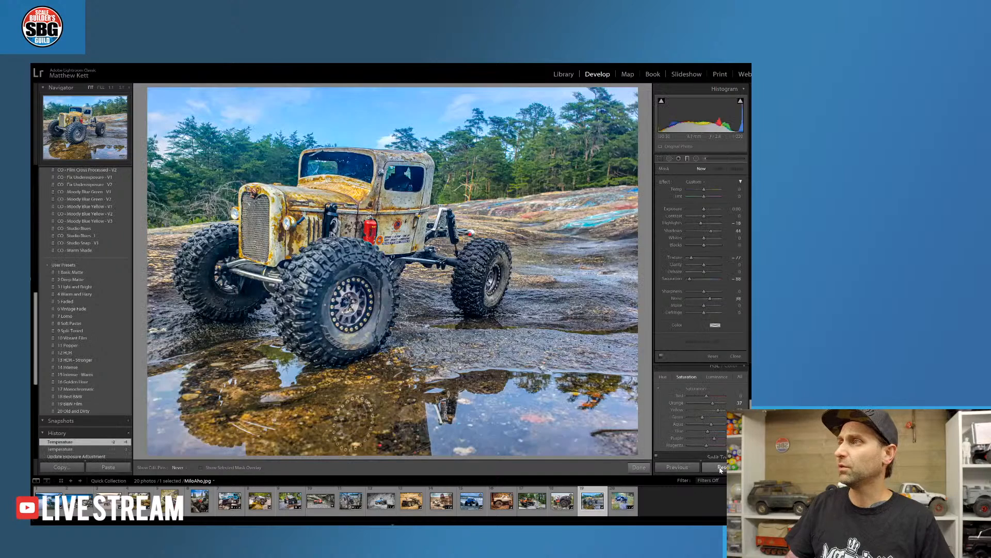
click(721, 468)
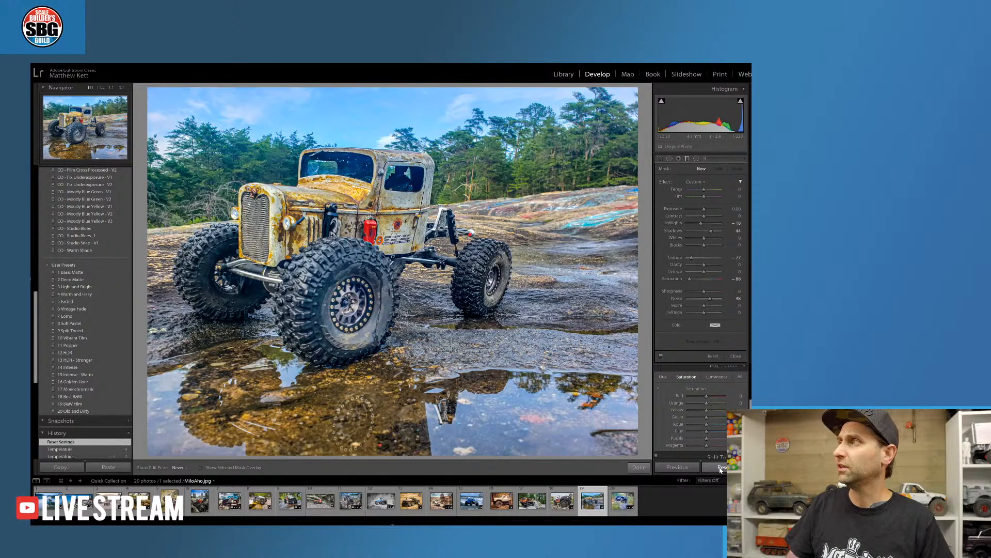
key(ctrl+z)
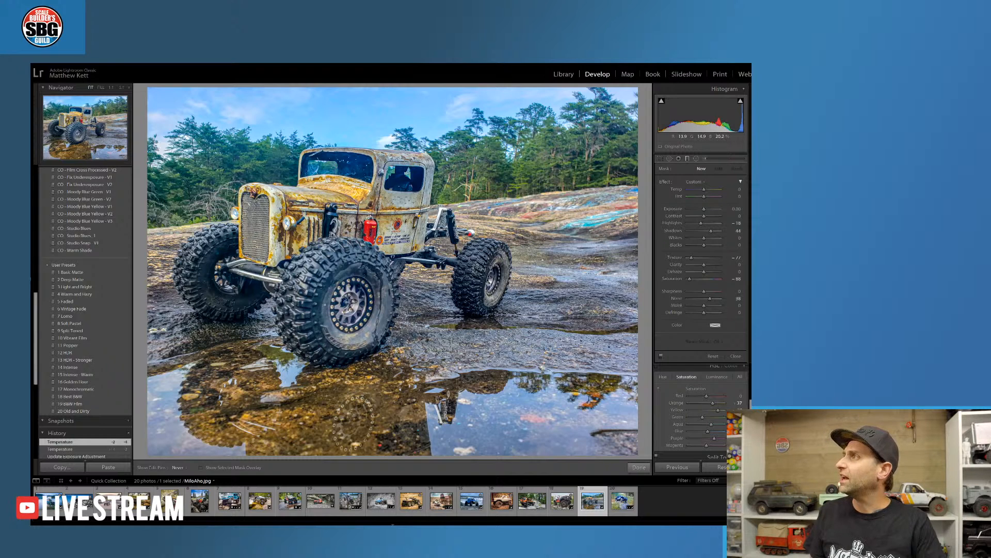
Leave photo editing and go back to the photo library
click(103, 320)
scroll(103, 261, up, 5)
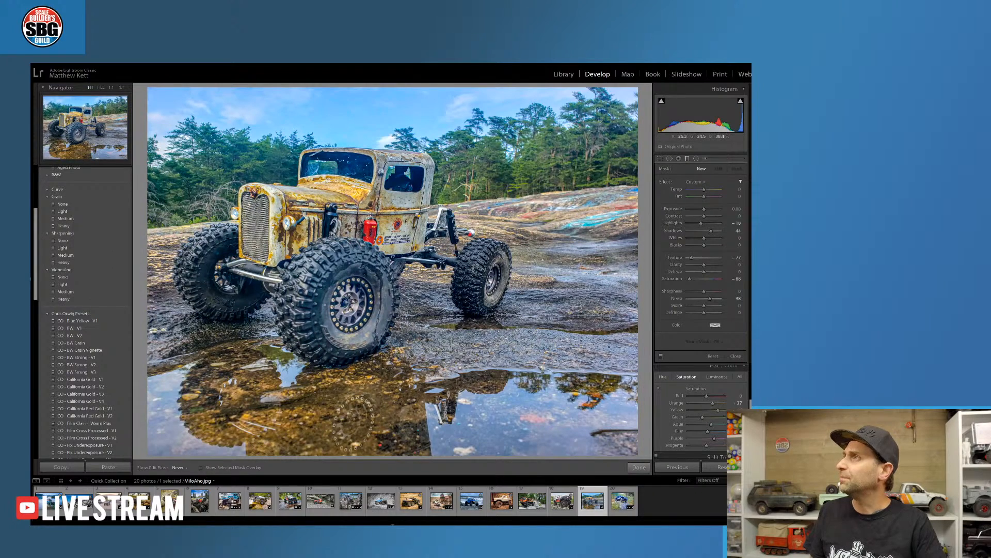
click(564, 74)
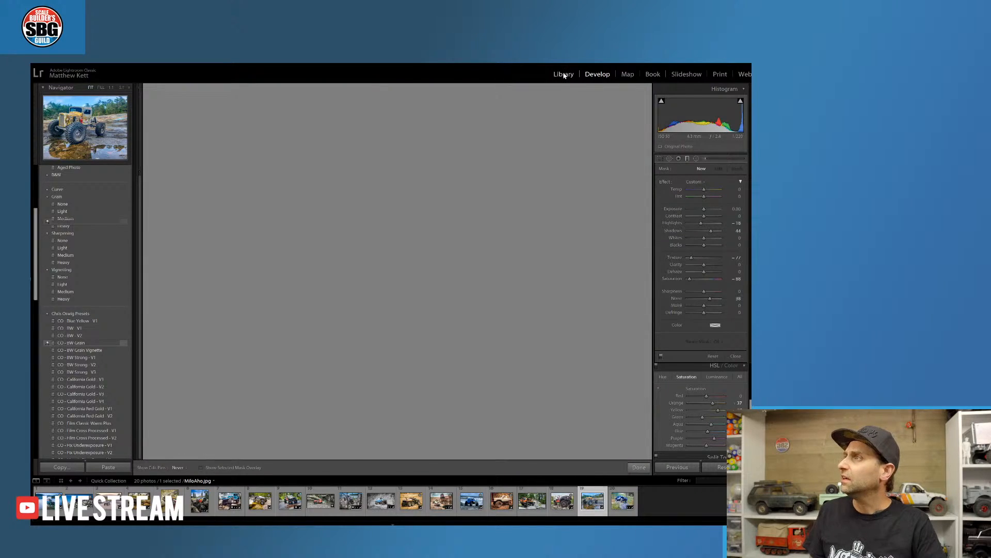
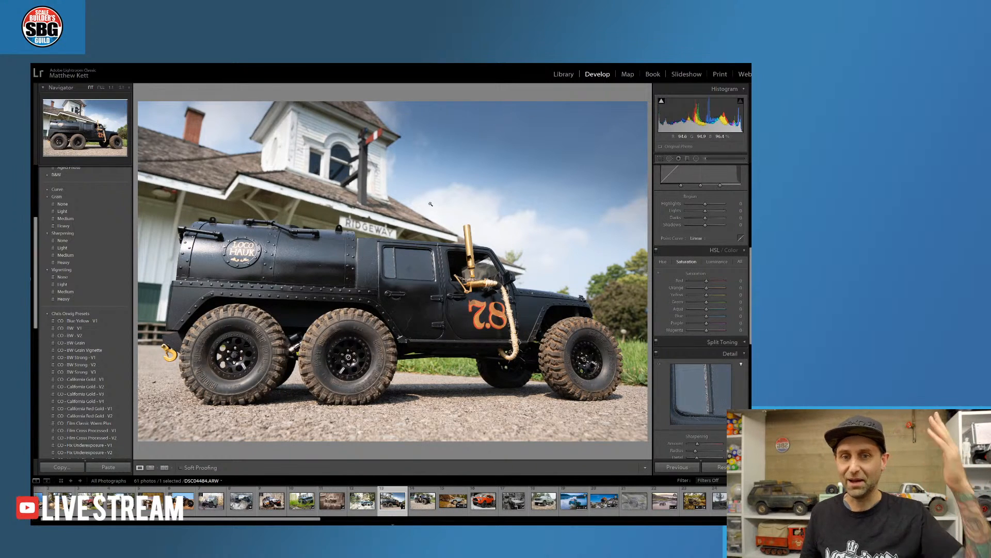
Preview the BW Strong, California Gold and California Red Gold presets on the black 7.8 tanker truck photo
click(86, 351)
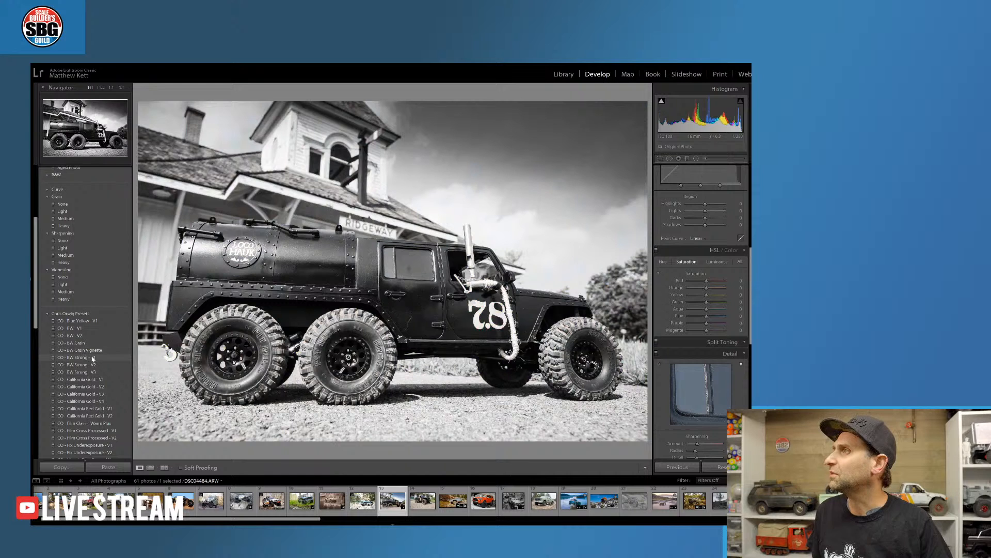
click(92, 358)
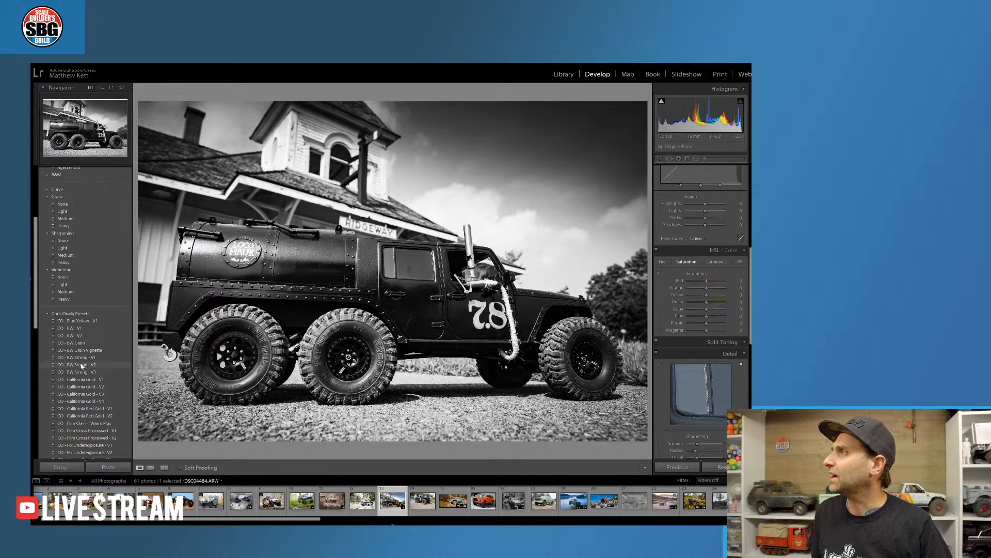
click(89, 379)
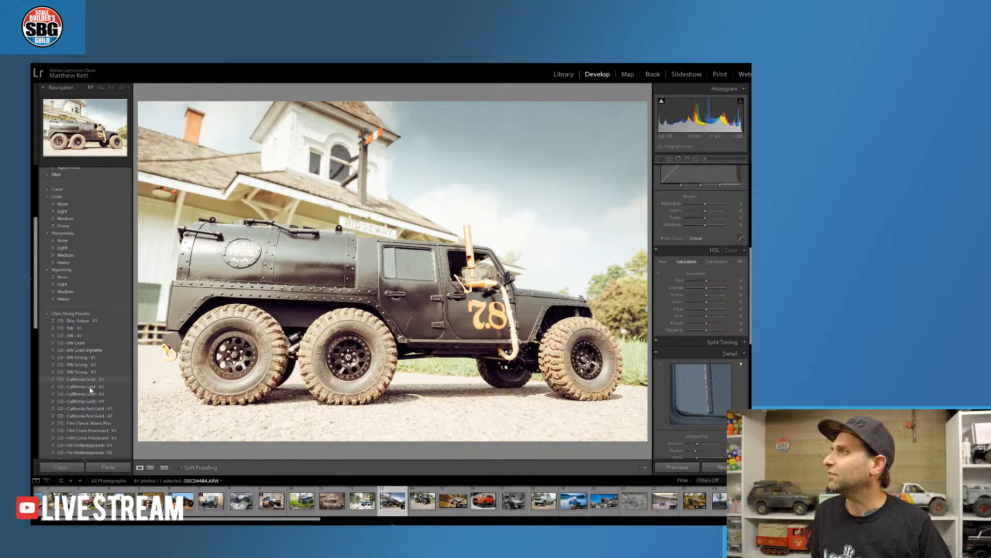
click(89, 387)
click(92, 402)
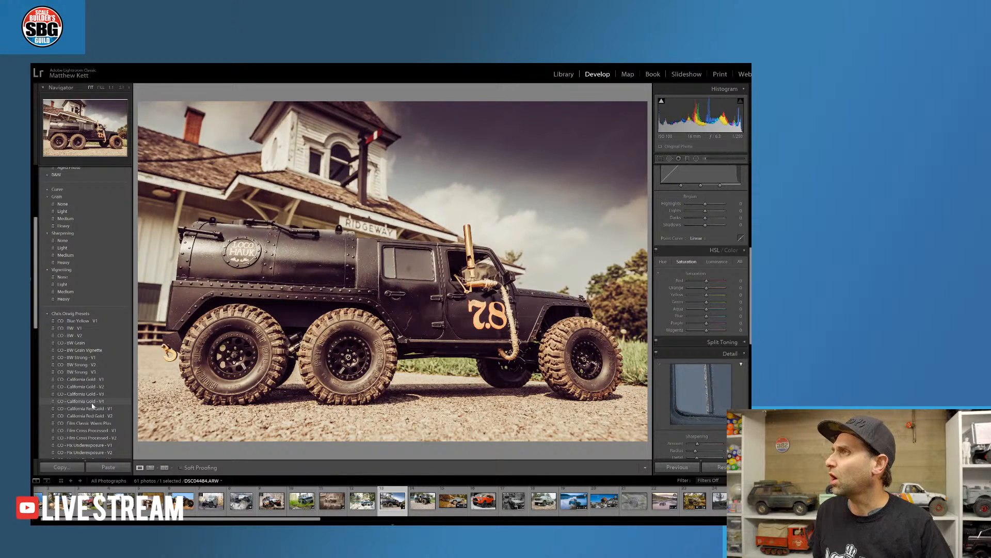
click(93, 410)
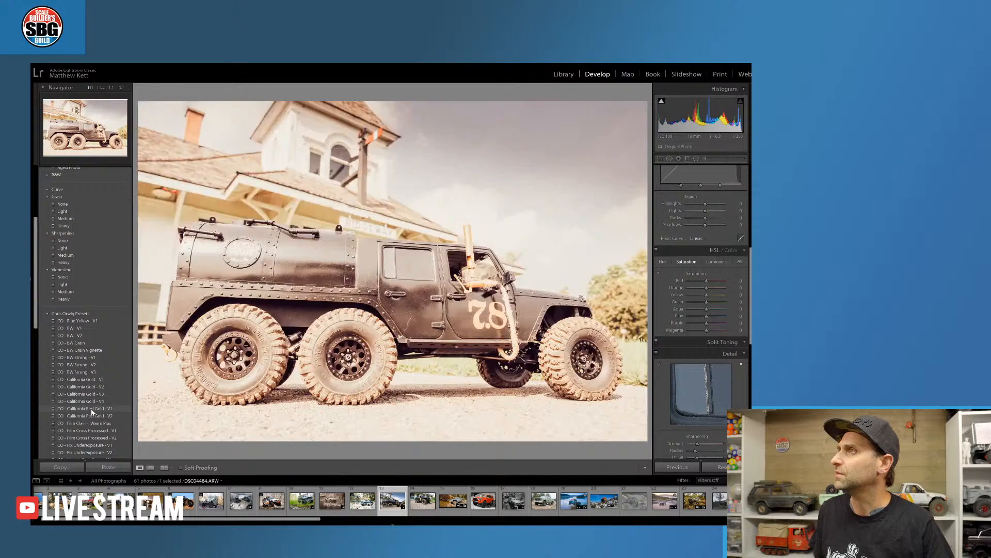
Preview the Film Cross Processed and Moody Blue presets and apply CO - Moody Blue Yellow - V3 to the tanker truck photo
click(93, 430)
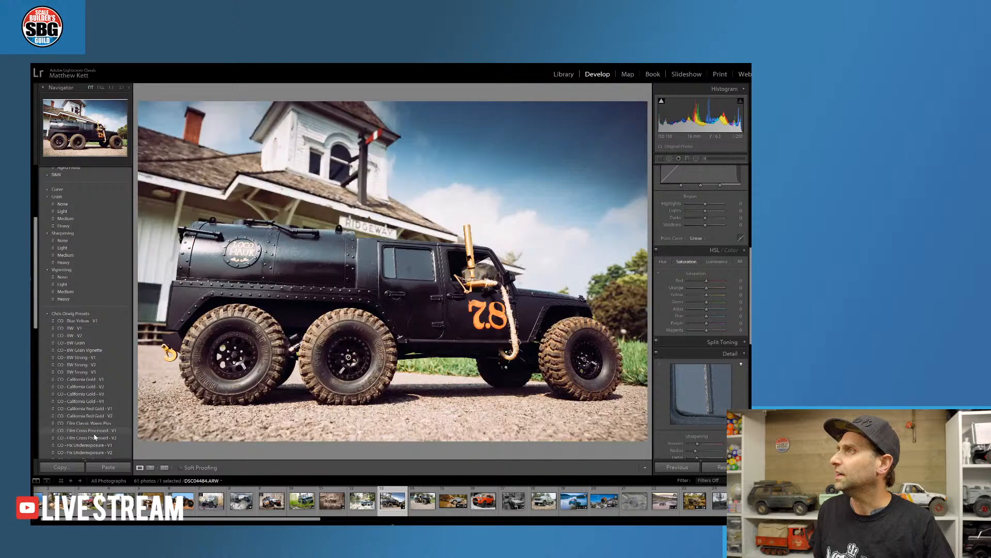
click(95, 440)
scroll(96, 436, down, 3)
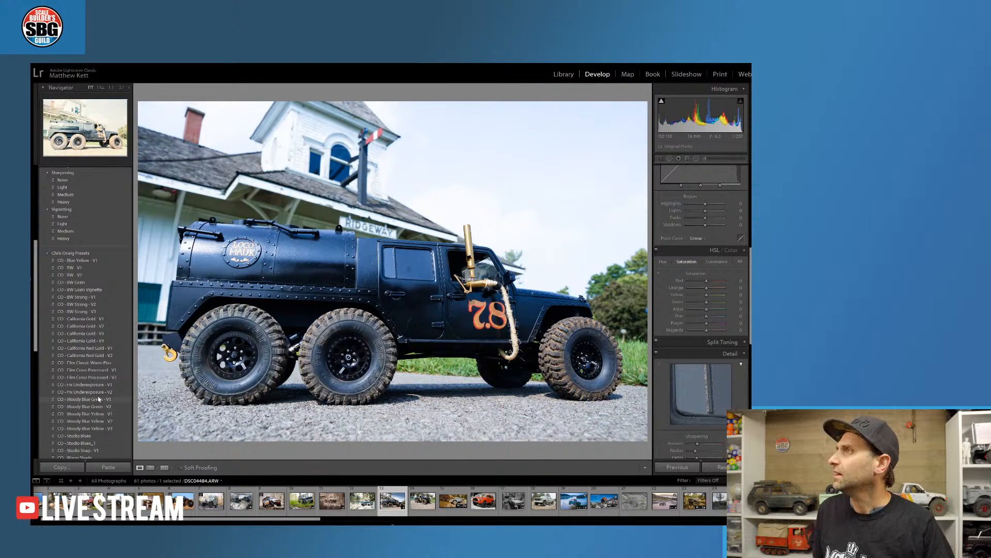
click(95, 421)
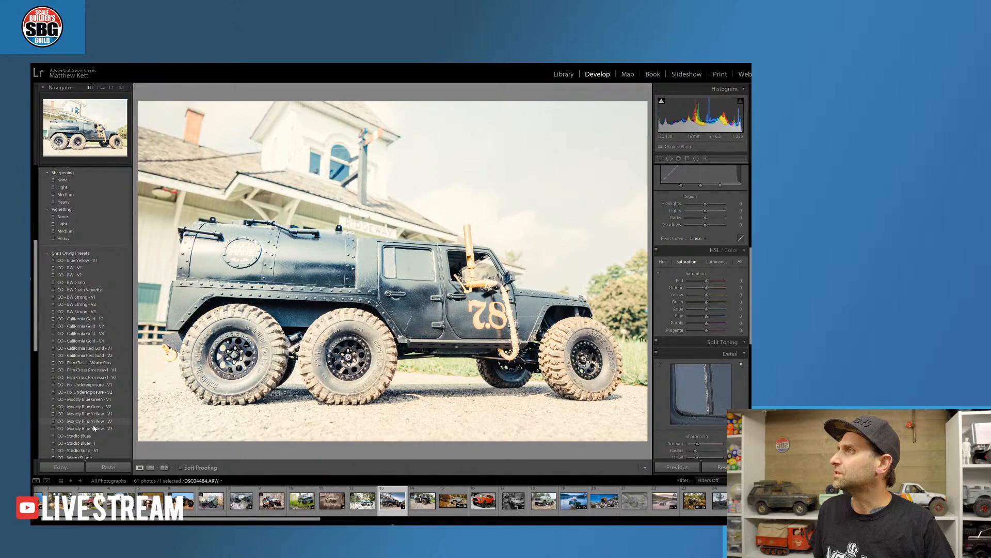
click(95, 435)
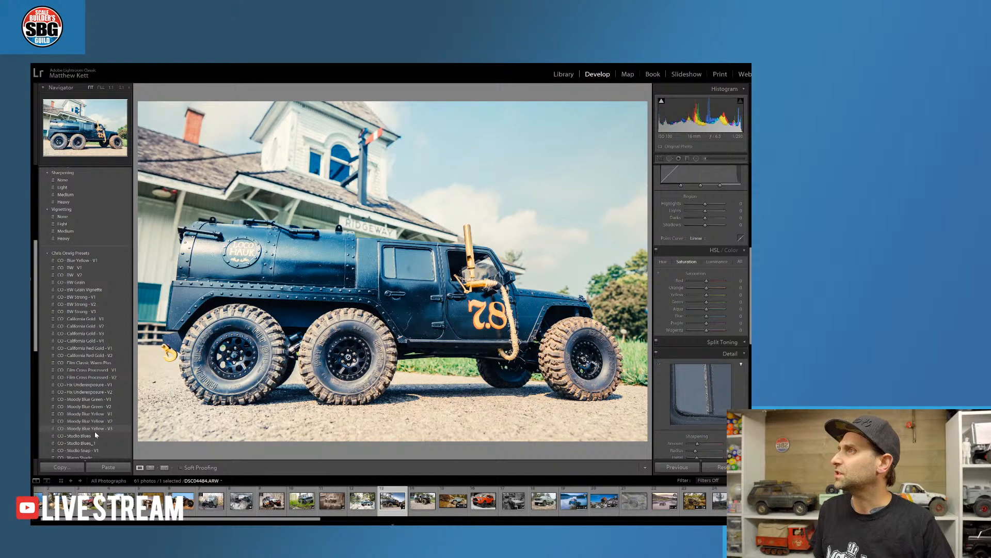
click(95, 430)
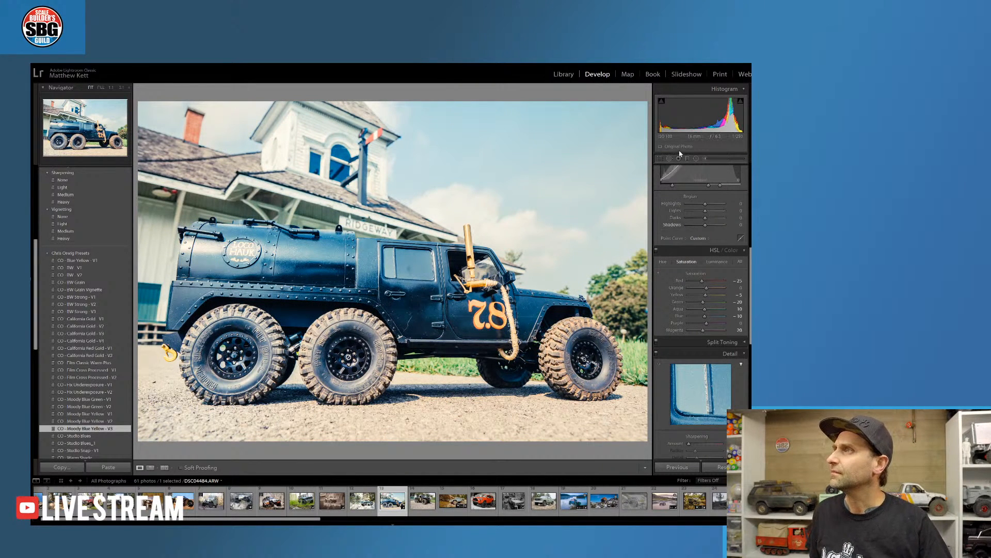
Warm the white balance temperature to 5954 and raise the photo's vibrance
scroll(697, 232, up, 5)
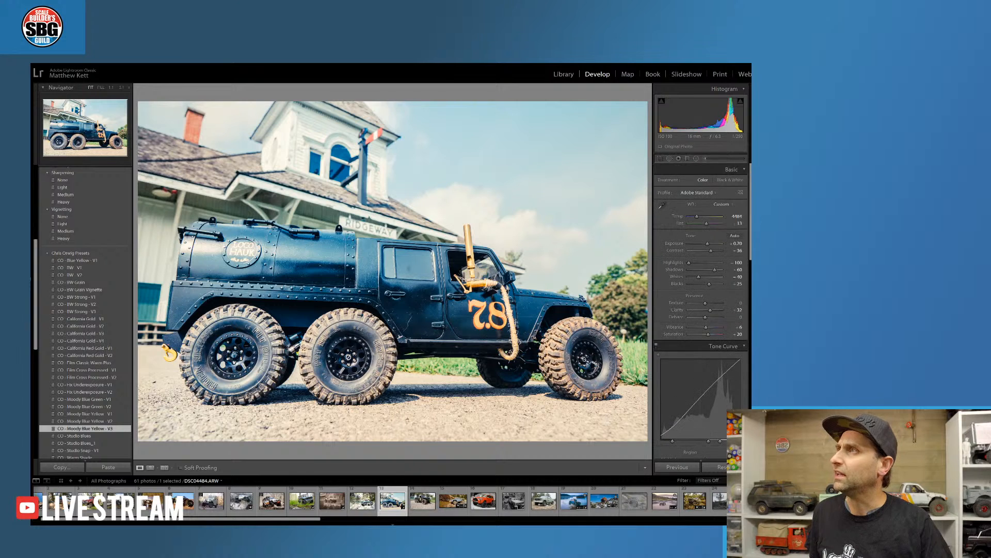
drag(696, 219, 702, 219)
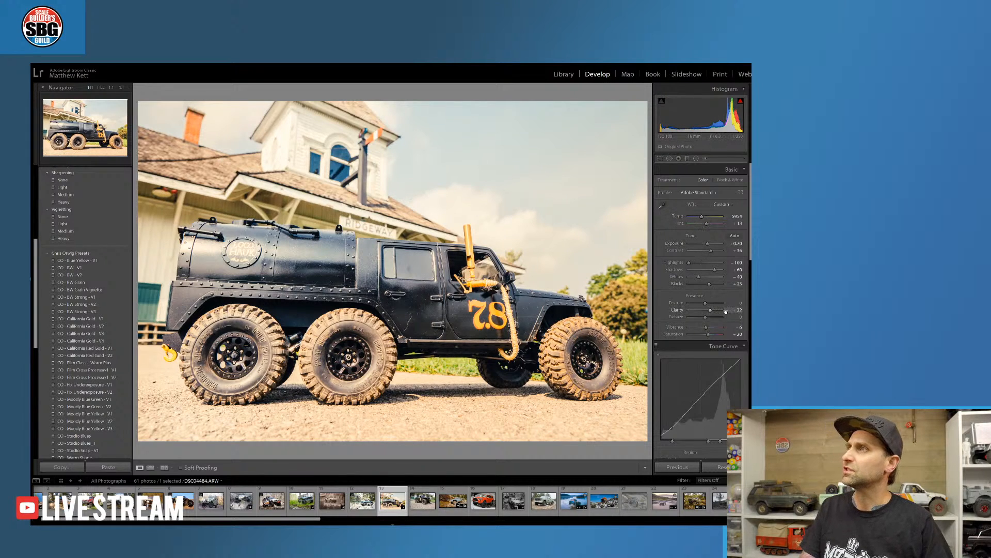
drag(714, 327, 711, 329)
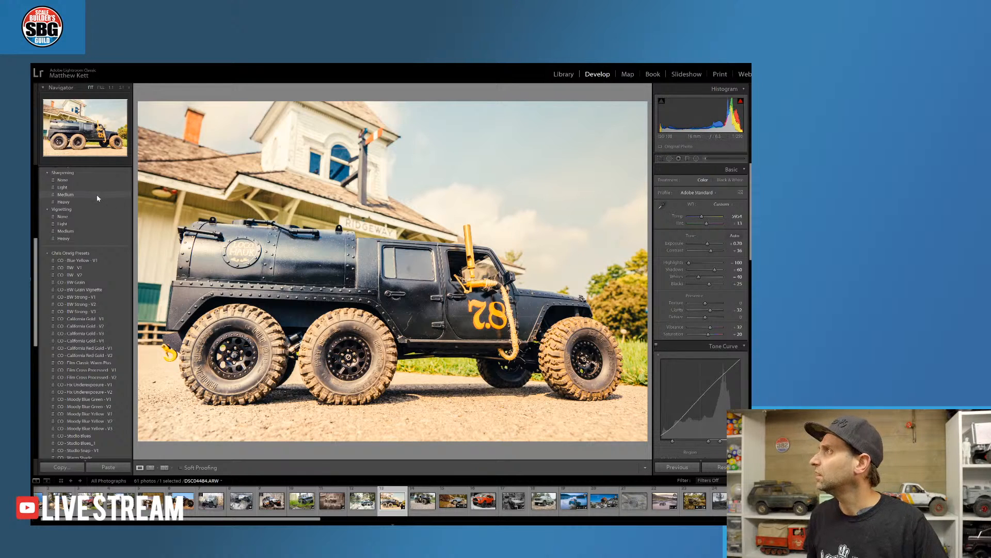
Add the Heavy grain and Medium vignetting presets, with Shadows at +71, Whites at -86 and Blacks at -16
scroll(93, 206, up, 4)
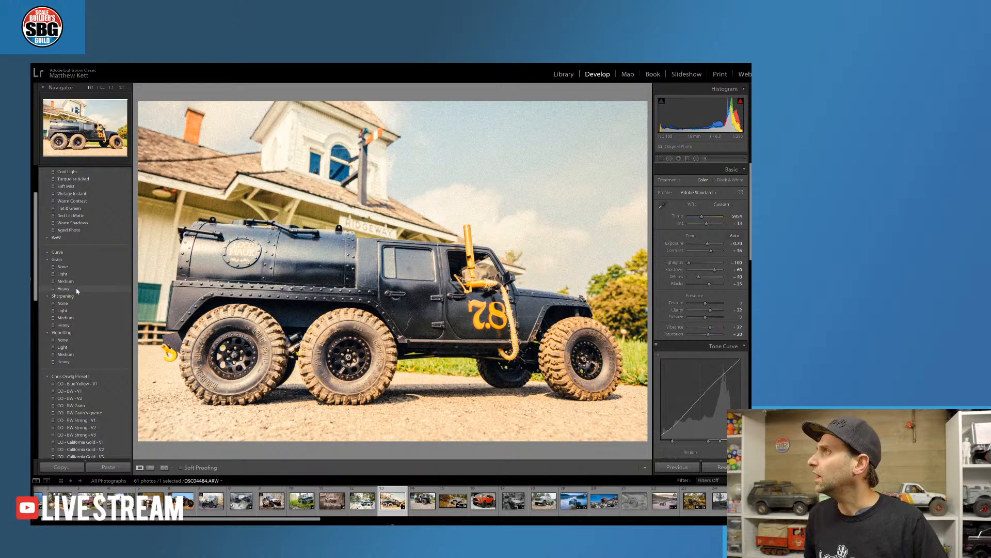
click(75, 289)
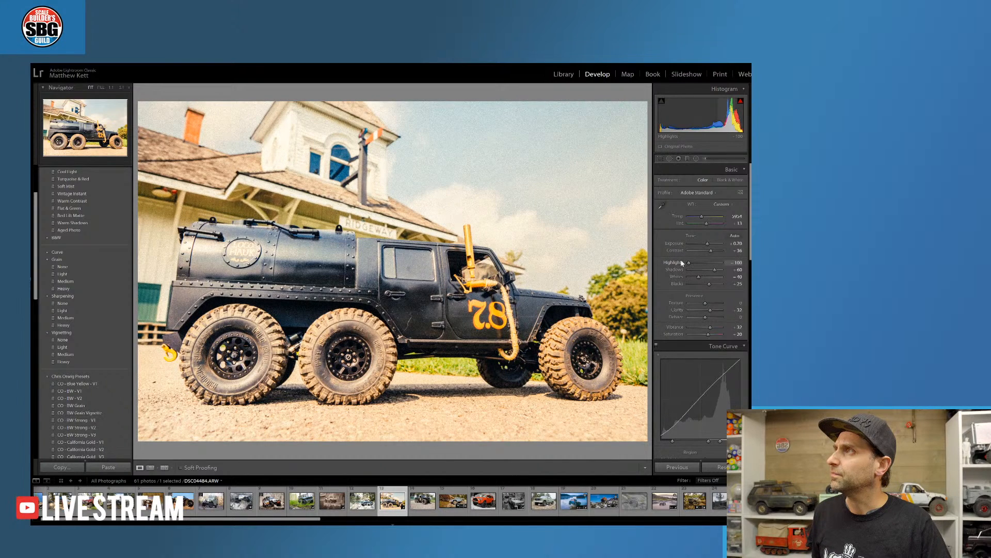
mouse_move(715, 270)
mouse_down()
mouse_move(691, 279)
mouse_move(702, 282)
mouse_up()
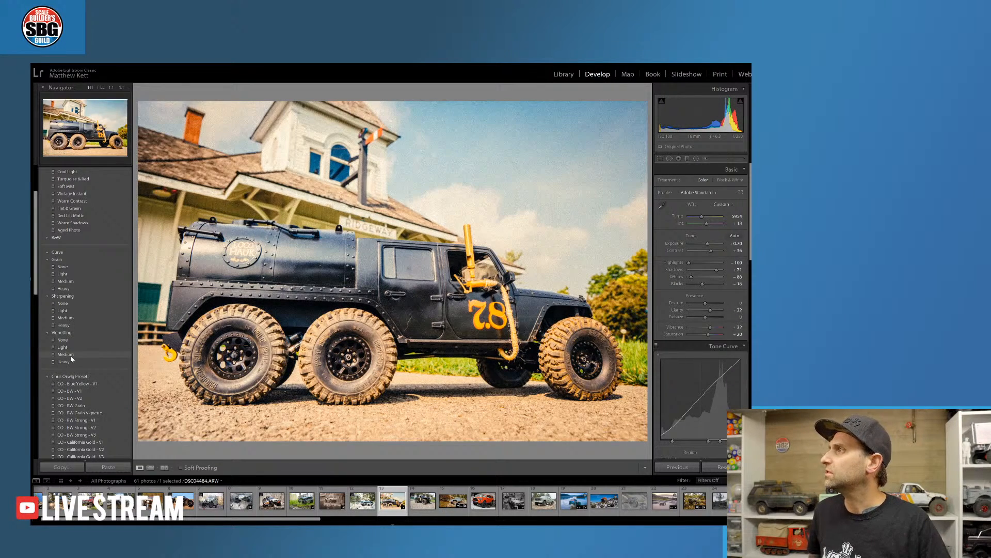
click(71, 356)
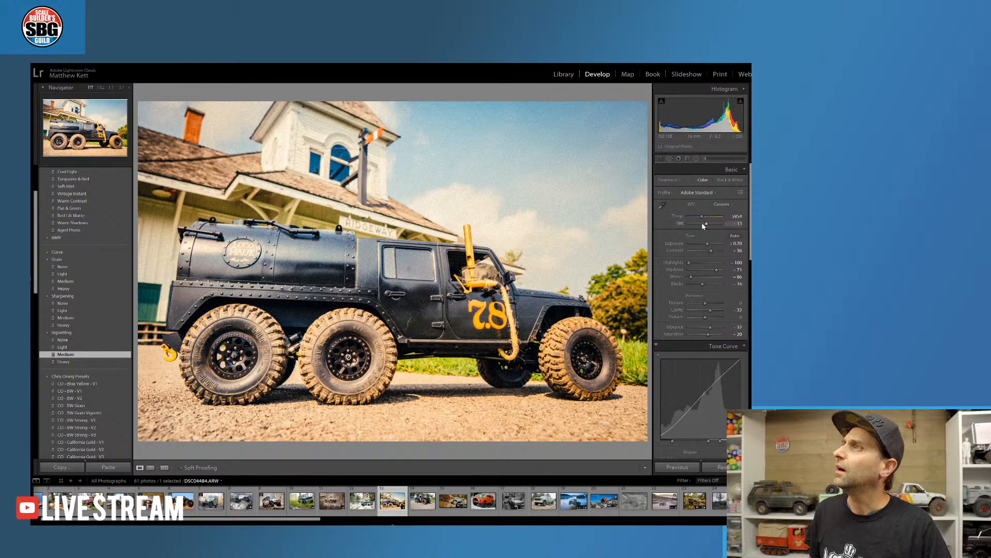
Bring out surface detail by setting Texture to +60 and Clarity to +52
drag(705, 223, 707, 225)
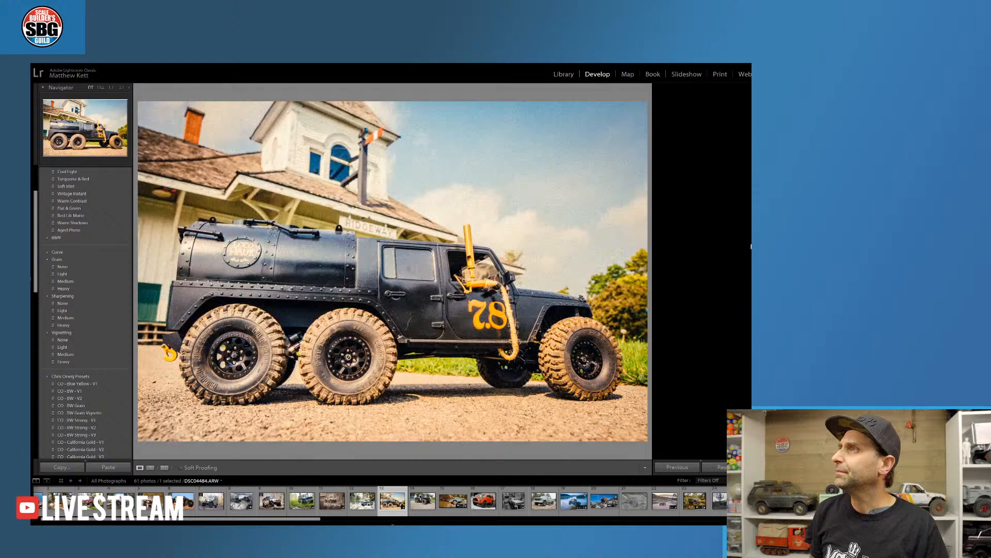
click(749, 227)
click(750, 240)
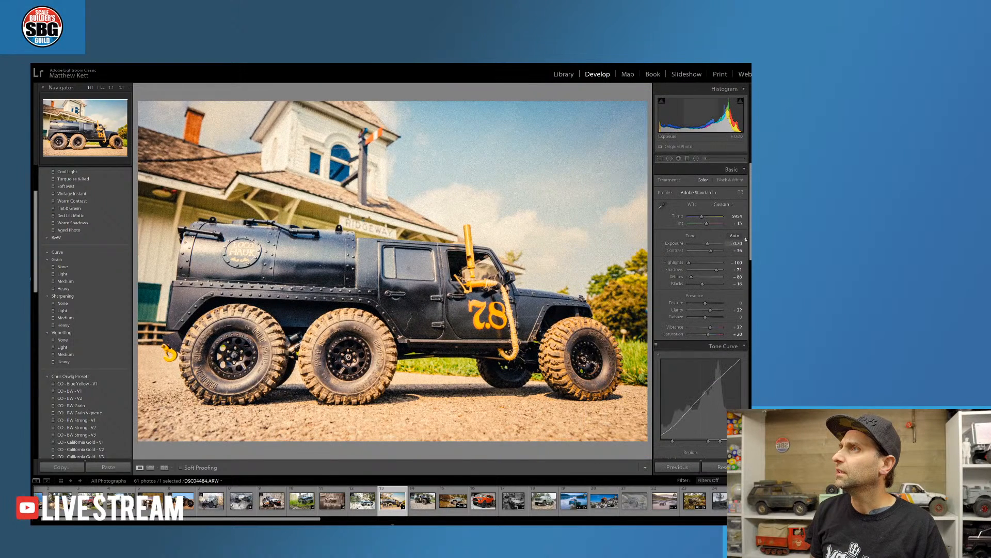
scroll(746, 253, down, 3)
scroll(744, 263, up, 3)
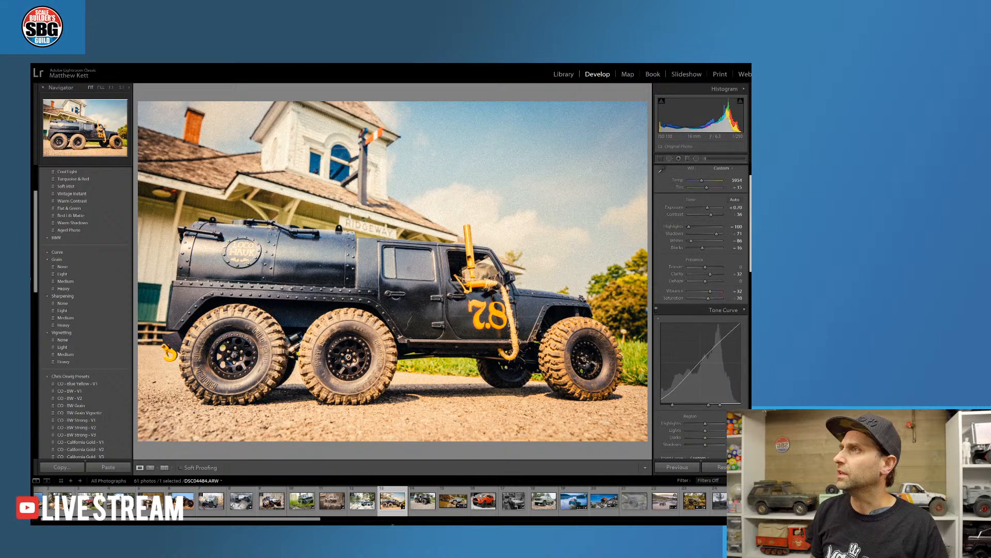
drag(704, 284, 714, 295)
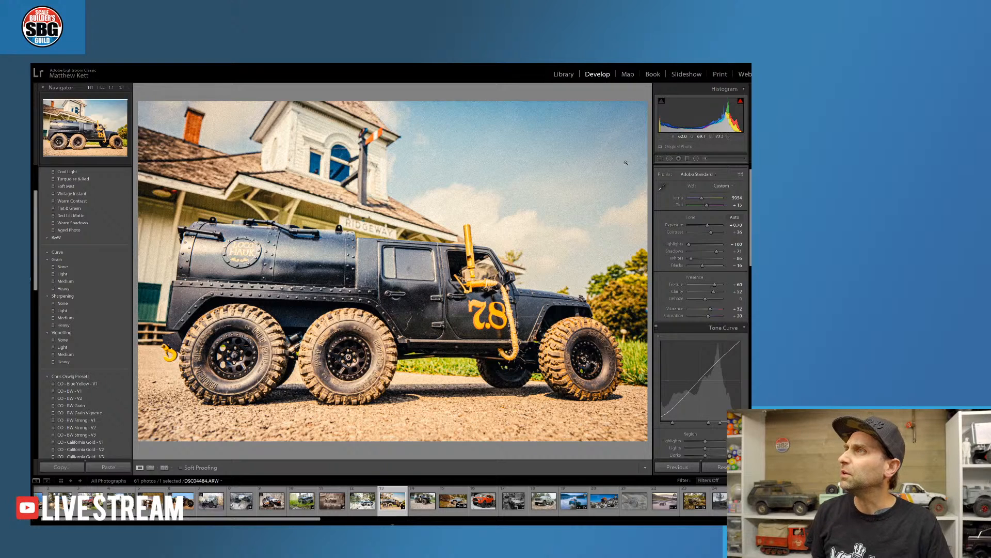
Cool the white balance temperature to 5178, comparing it with the warmer version through an undo and redo
drag(702, 199, 700, 199)
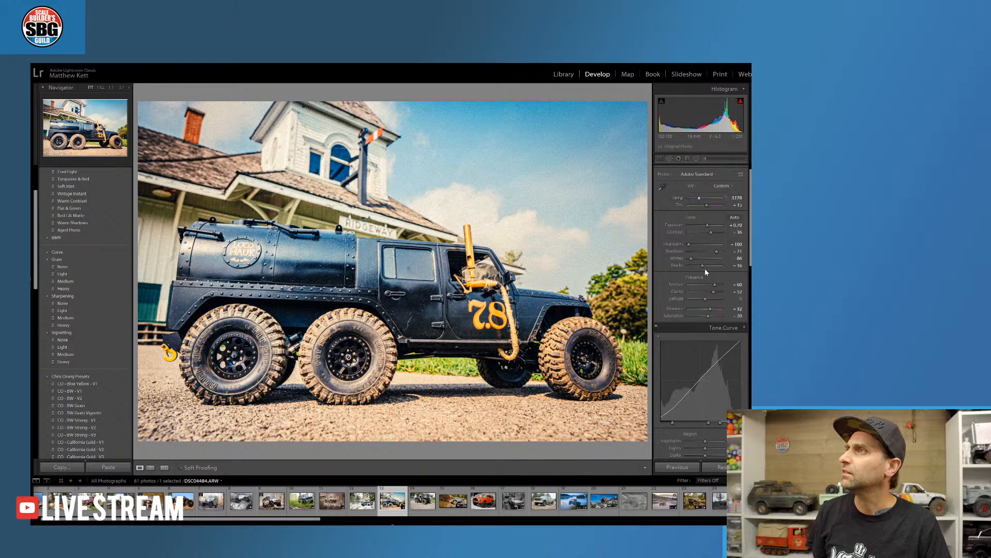
key(ctrl+z)
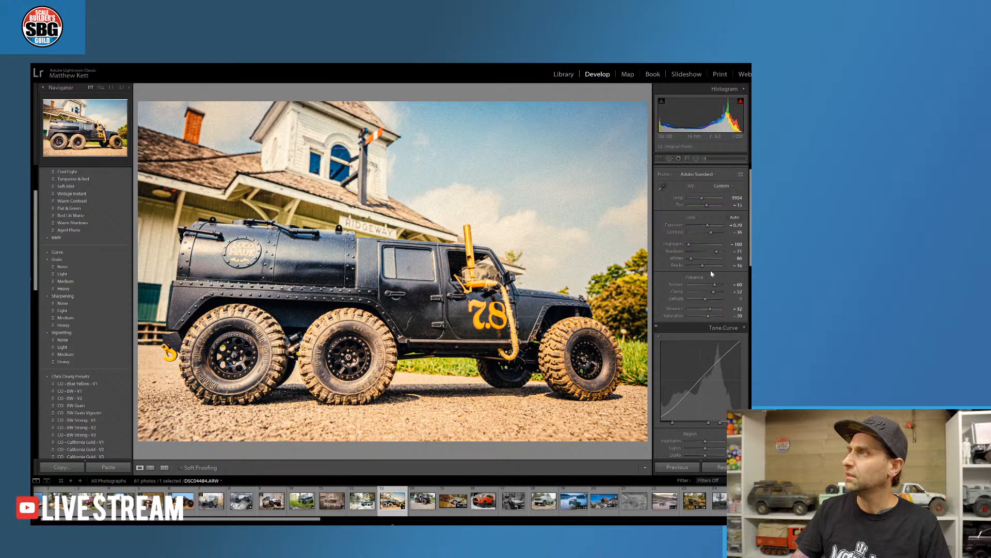
key(ctrl+y)
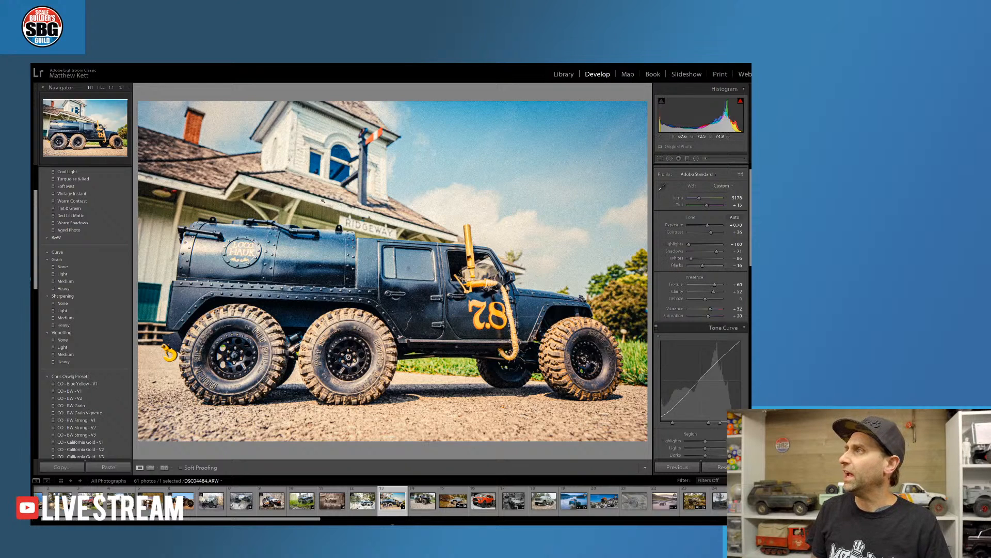
Place a graduated filter over the gravel foreground and darken its exposure to -1.15
click(687, 158)
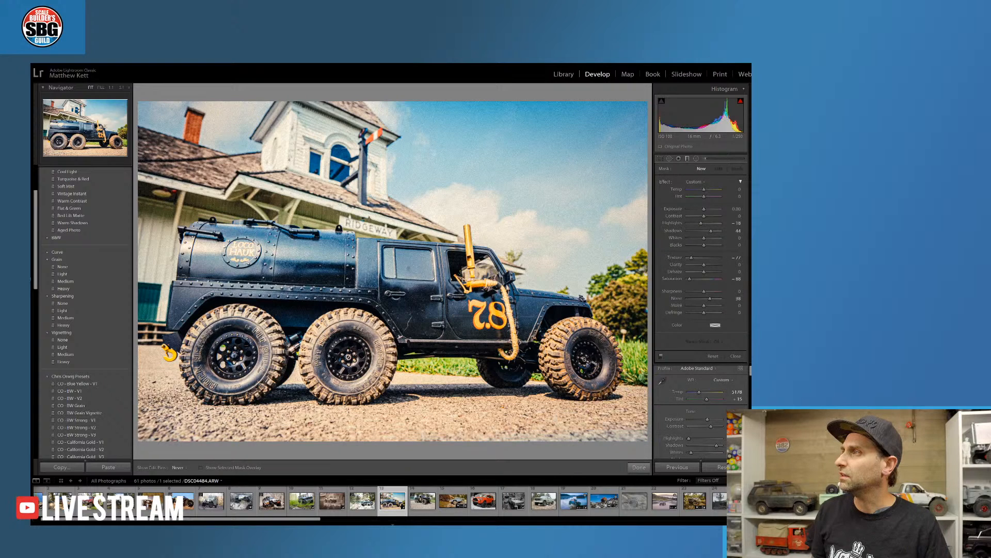
click(463, 396)
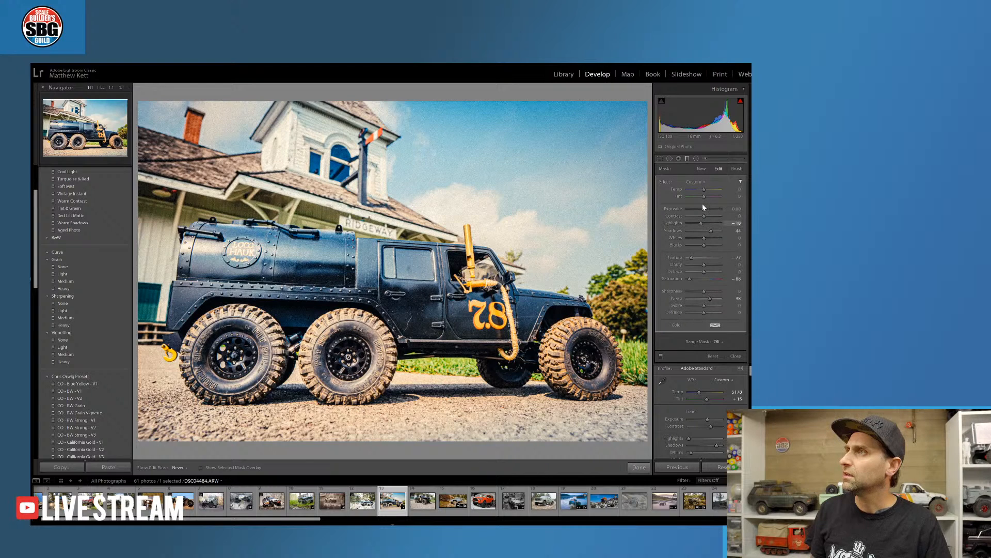
drag(703, 206, 699, 210)
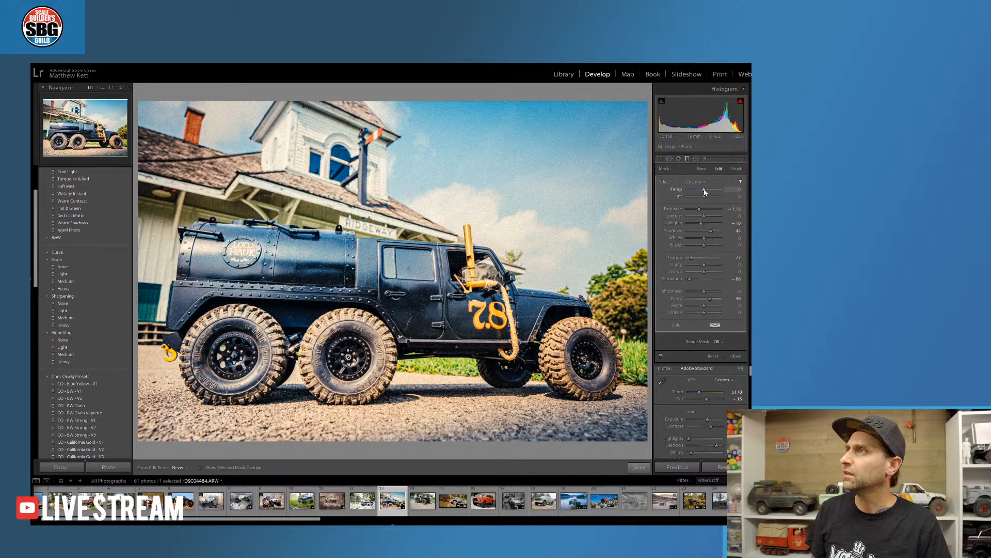
Set the gravel filter's temperature to 16 and saturation to -29, raise its shadows, and finish the filter
drag(705, 190, 710, 191)
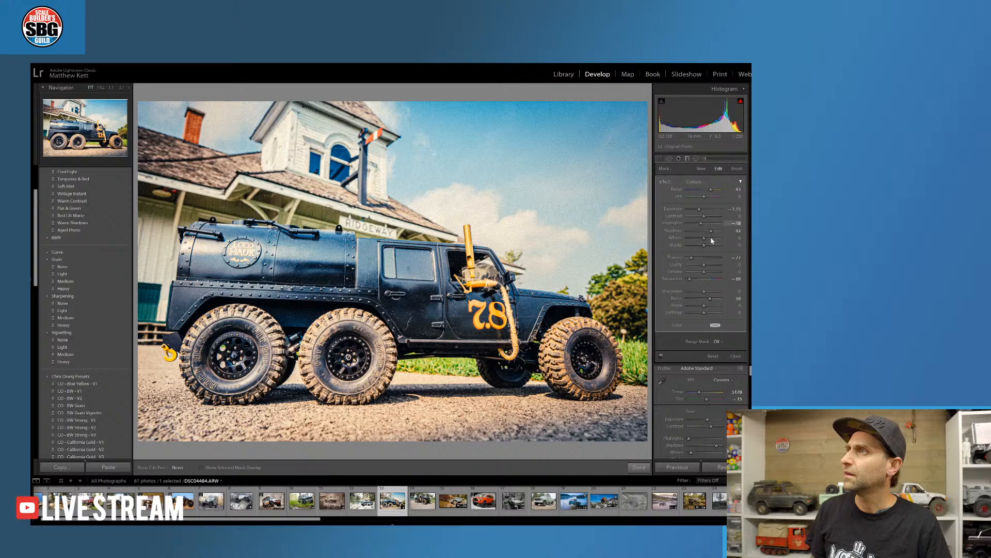
drag(711, 232, 717, 230)
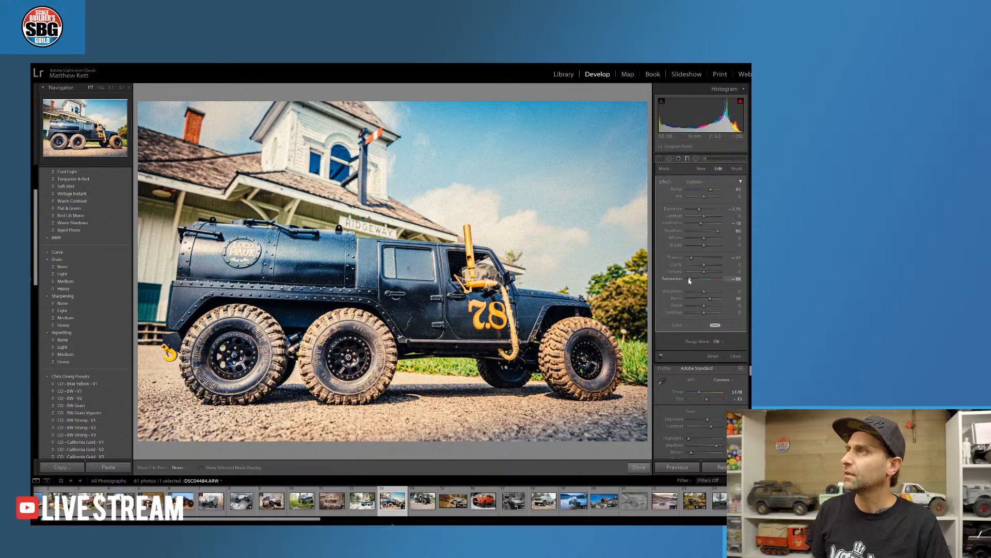
drag(690, 280, 701, 280)
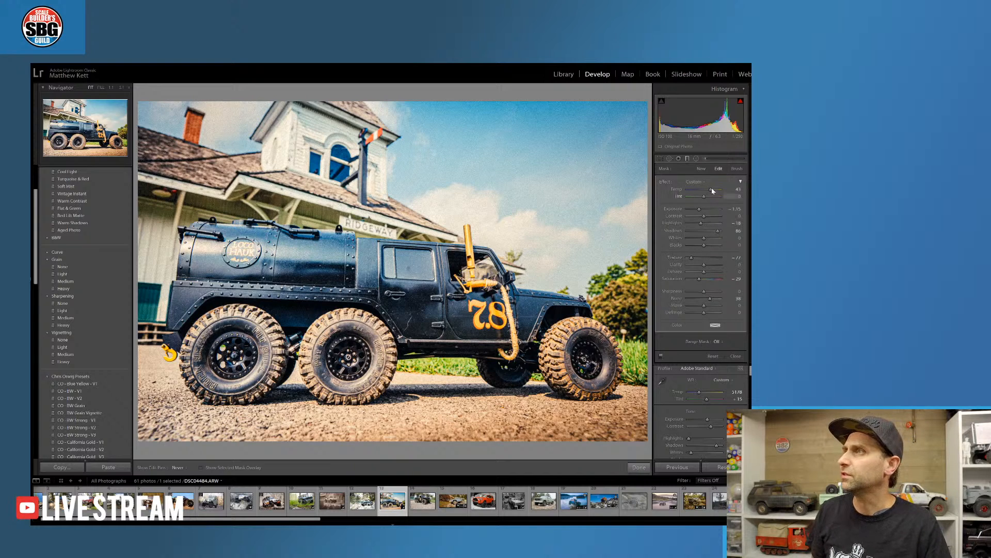
drag(705, 191, 707, 191)
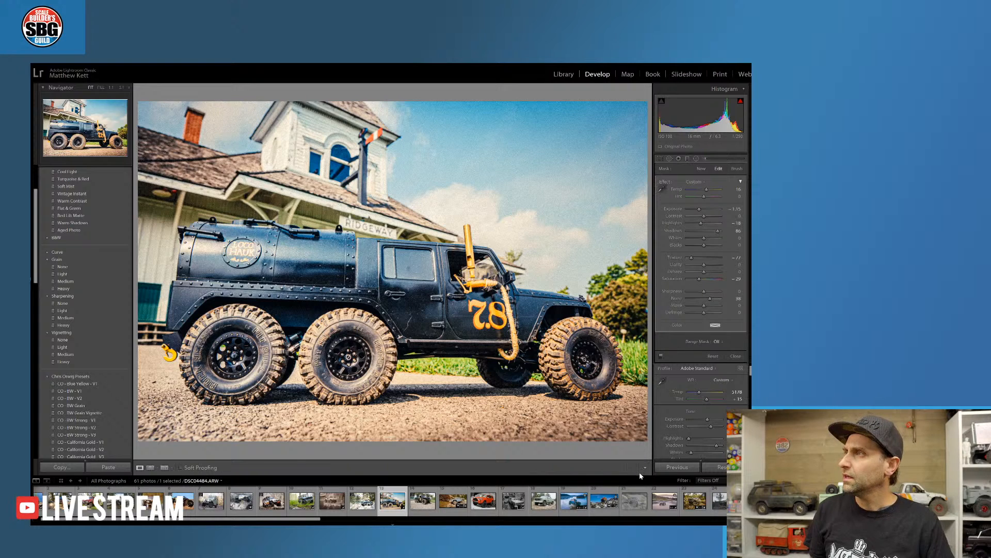
click(639, 467)
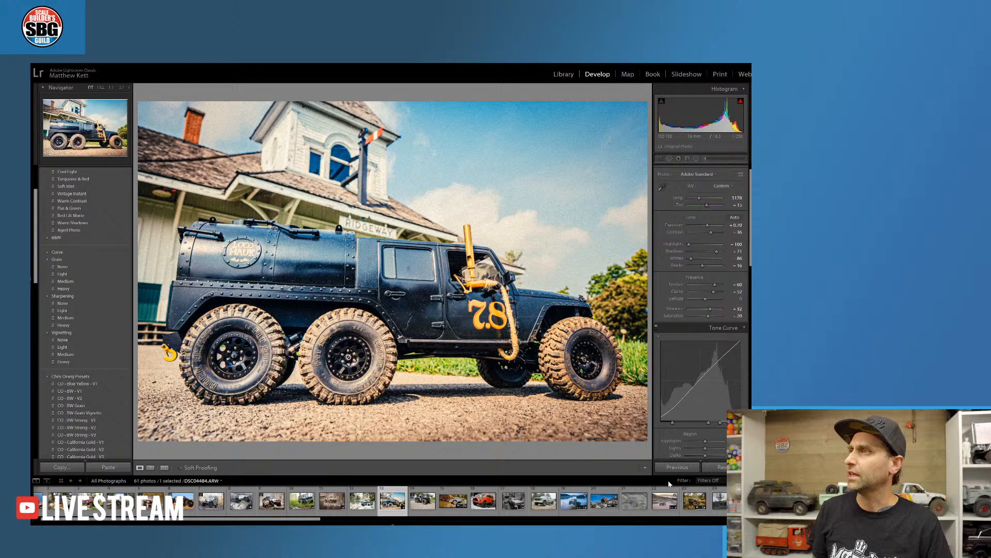
Compare the finished tanker truck edit with its original by resetting the photo and undoing the reset
click(724, 468)
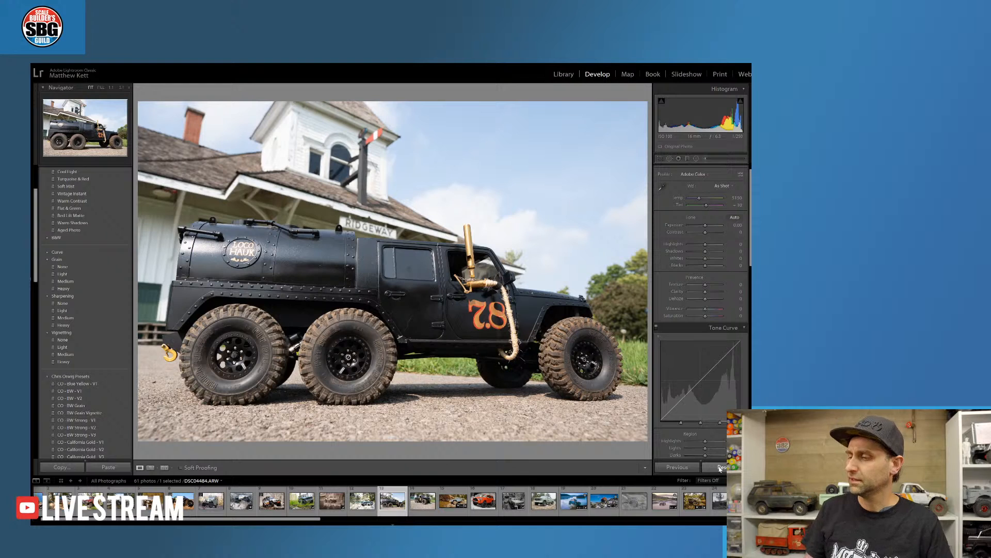
key(ctrl+z)
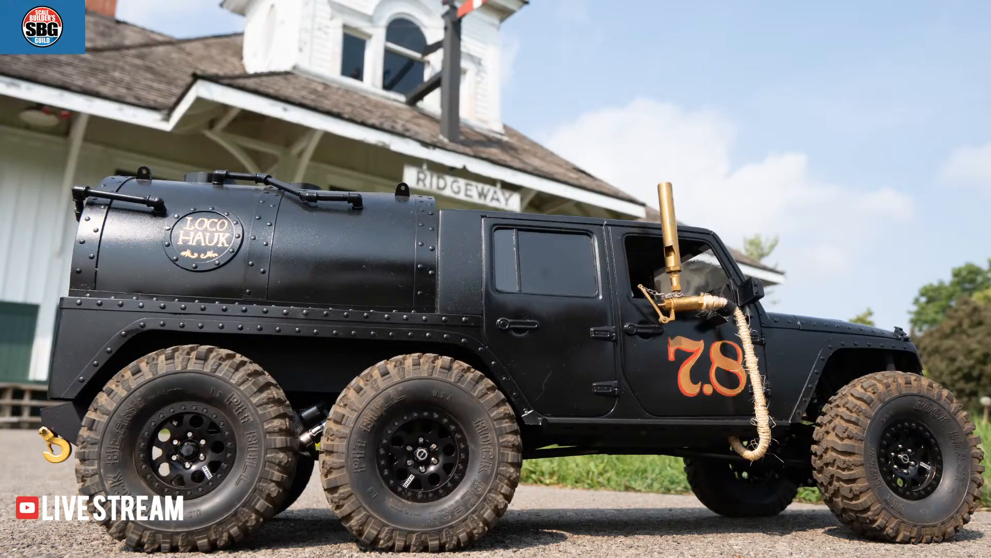
key(ctrl+z)
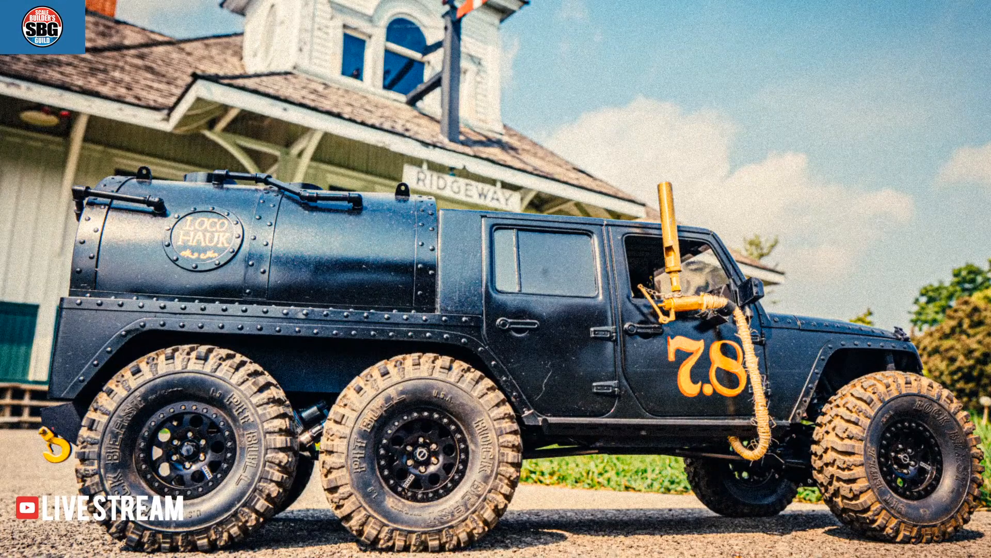